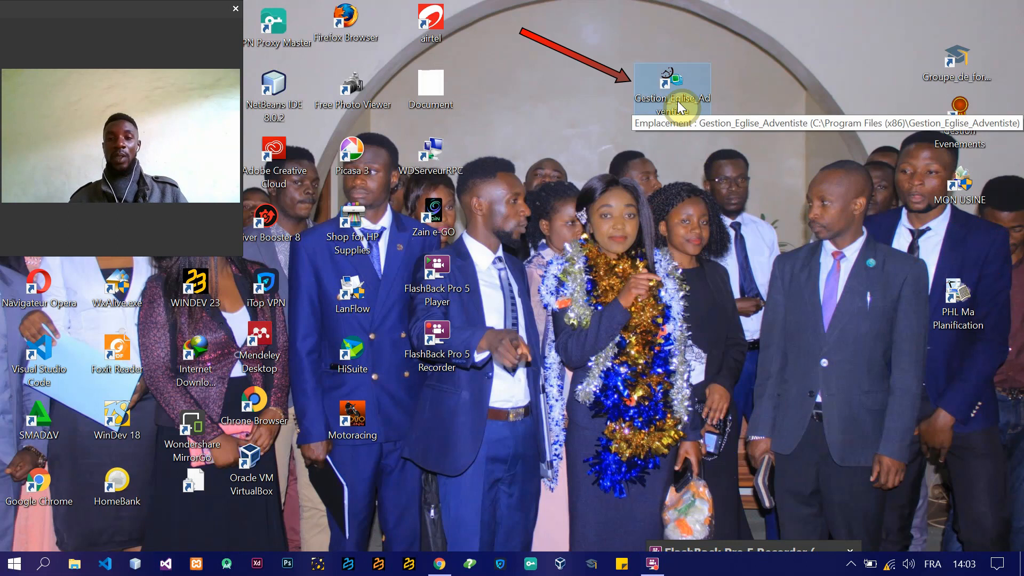
Step: Find and launch the Gestion_Eglise_Adventiste application so its login window opens
{"action": "left_click", "coordinate": [11, 569]}
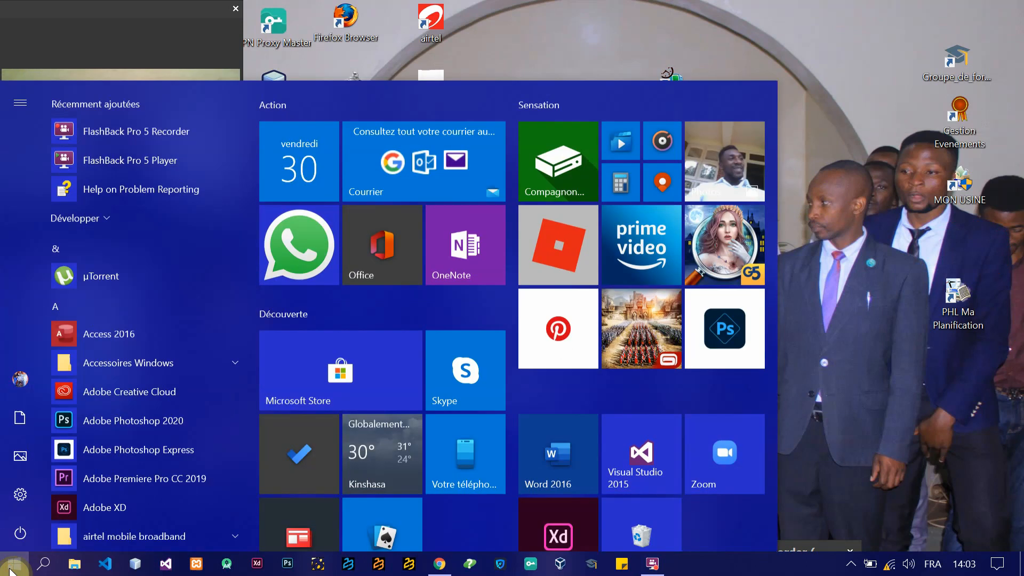
{"action": "type", "text": "gest"}
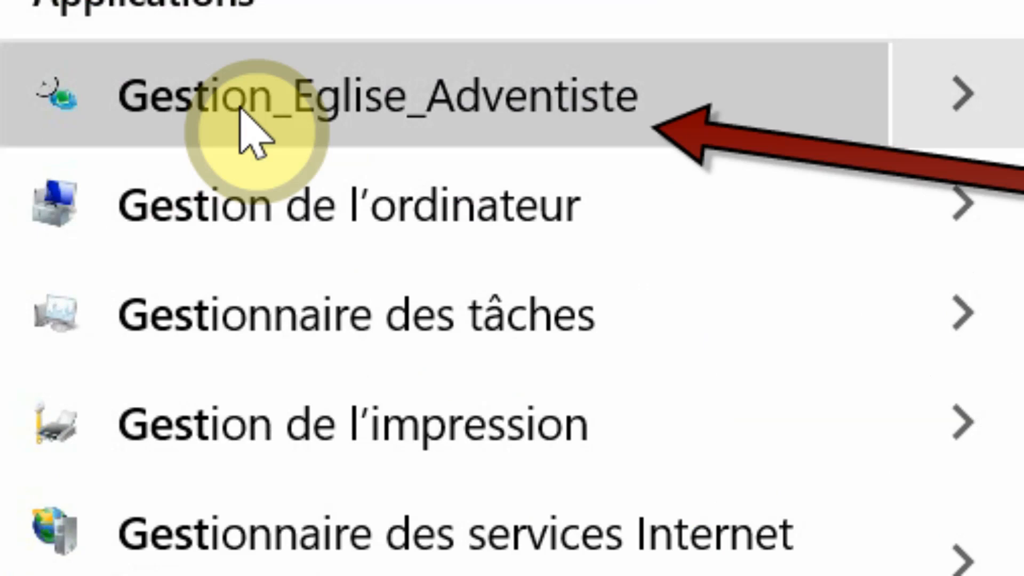
{"action": "left_click", "coordinate": [239, 109]}
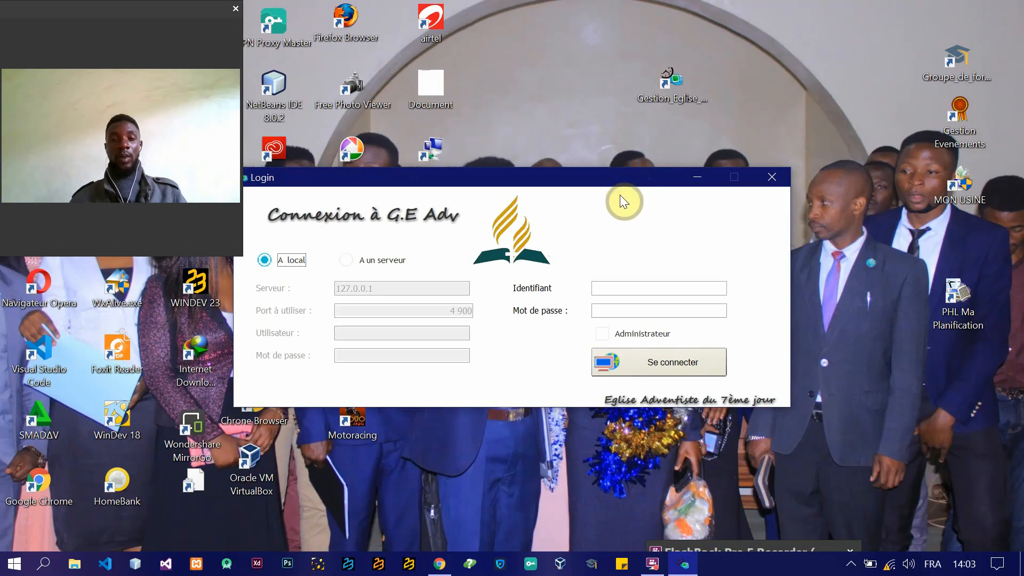
{"action": "left_click", "coordinate": [771, 177]}
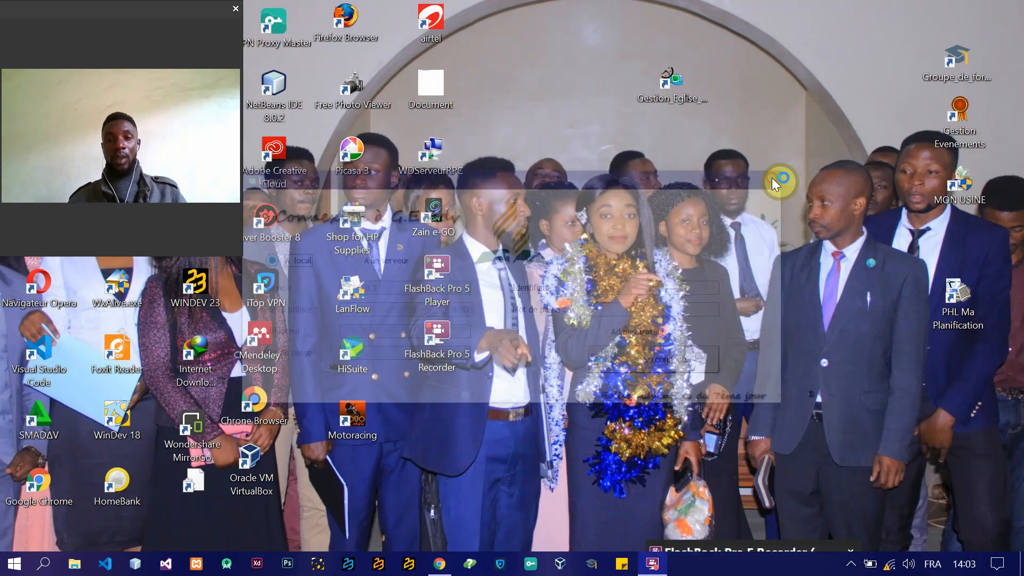
{"action": "double_click", "coordinate": [671, 91]}
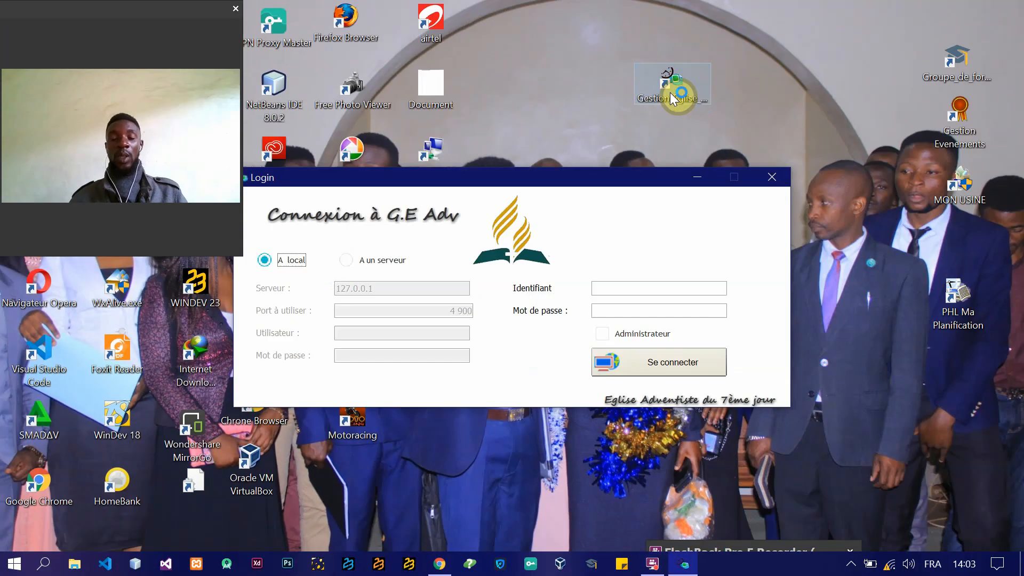
Step: Reposition the login window and check the server connection option, returning the connection mode to local
{"action": "left_click_drag", "start_coordinate": [586, 180], "coordinate": [639, 216]}
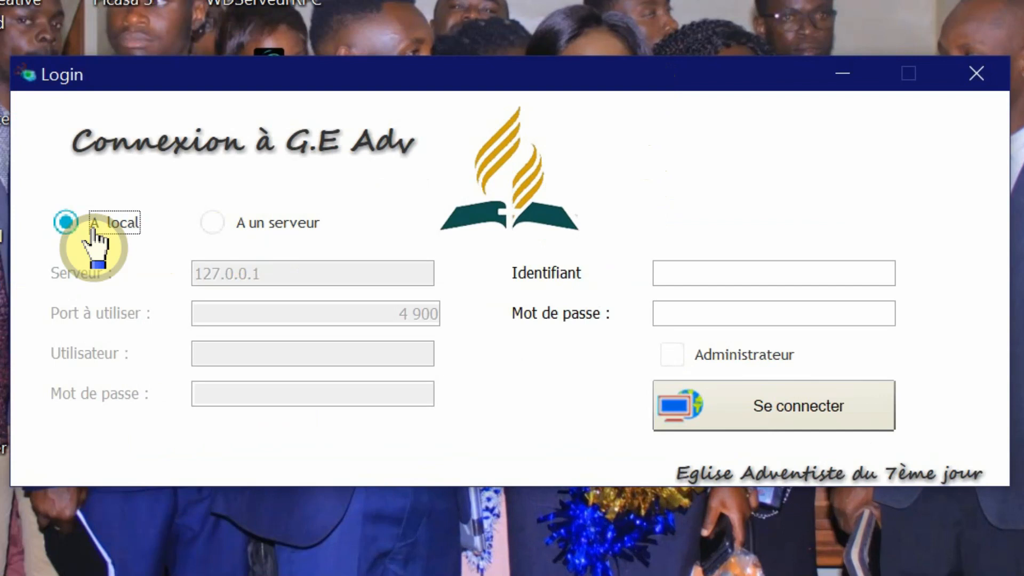
{"action": "left_click", "coordinate": [213, 223]}
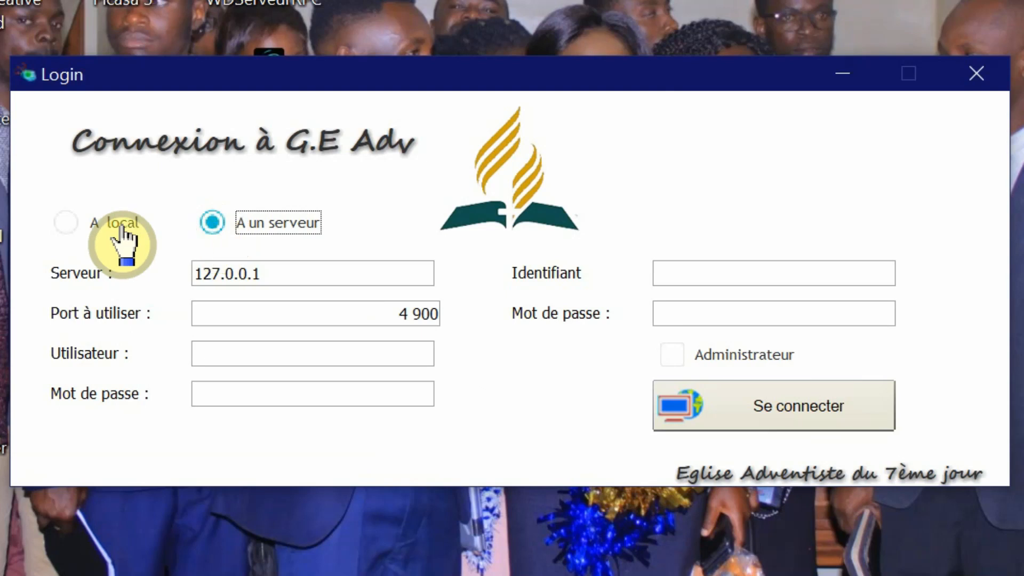
{"action": "left_click", "coordinate": [122, 223]}
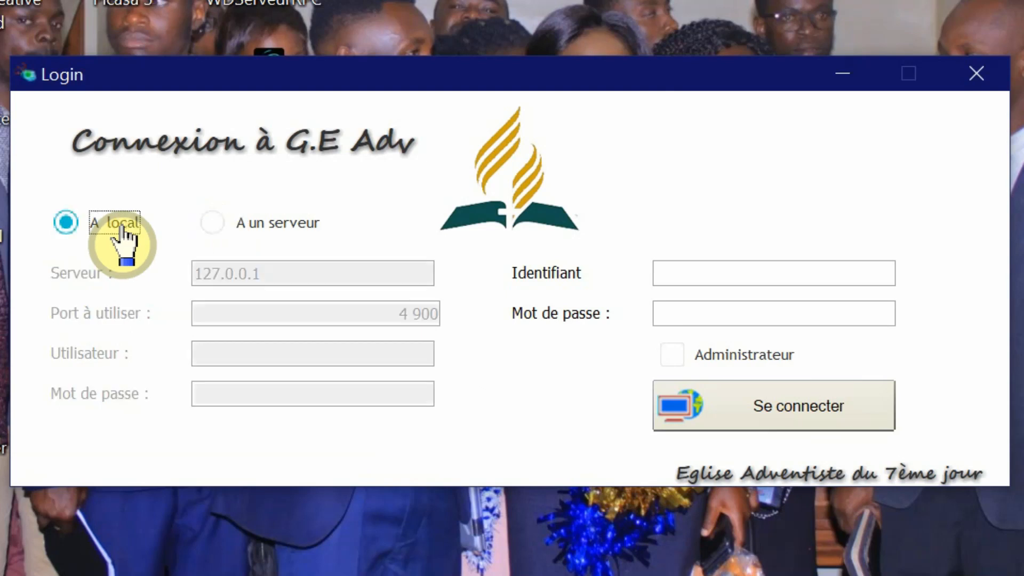
Step: Log in as administrator with the identifier admin and the account password
{"action": "left_click", "coordinate": [766, 271]}
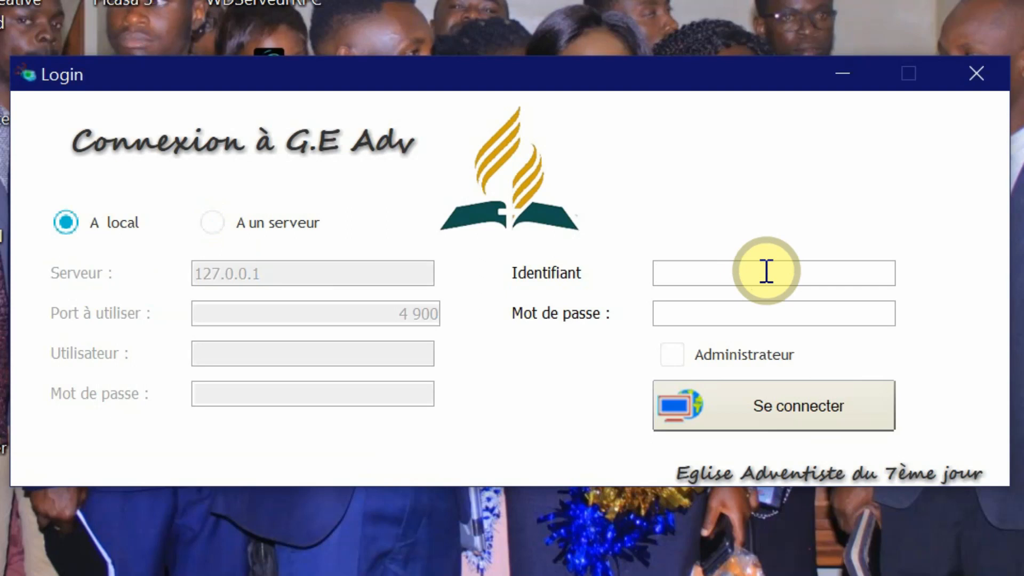
{"action": "type", "text": "admin"}
{"action": "left_click", "coordinate": [707, 314]}
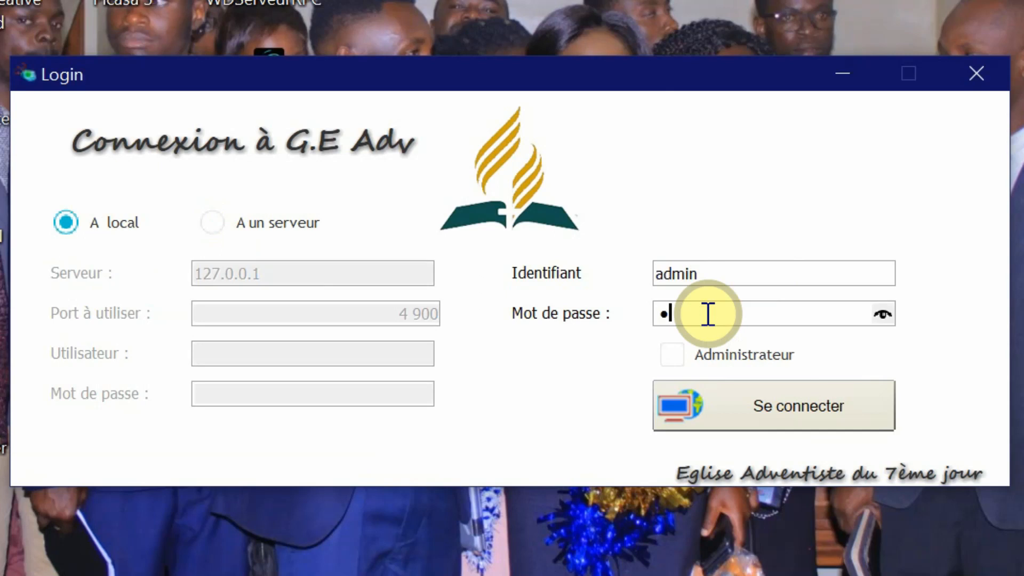
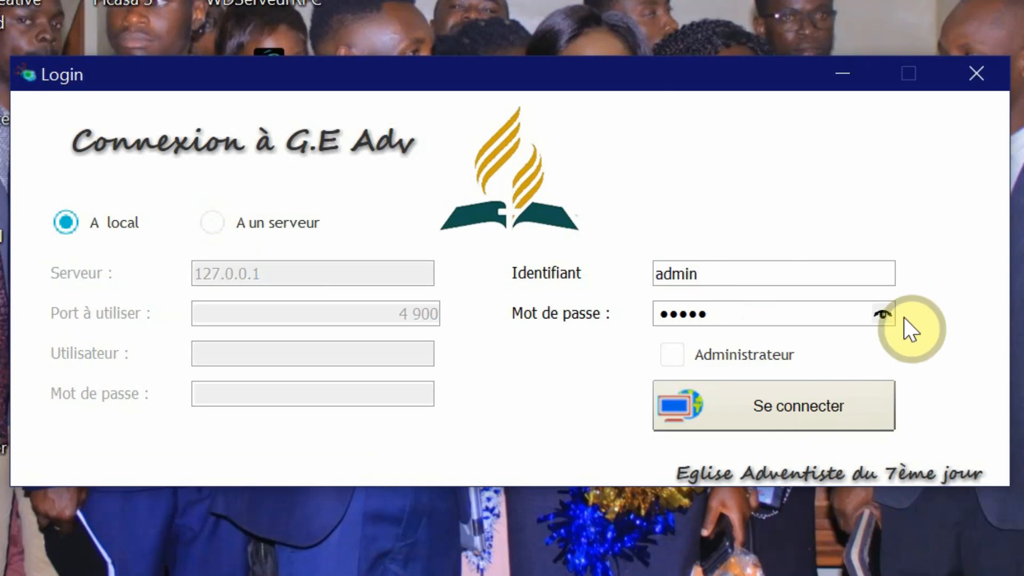
{"action": "left_click", "coordinate": [874, 318]}
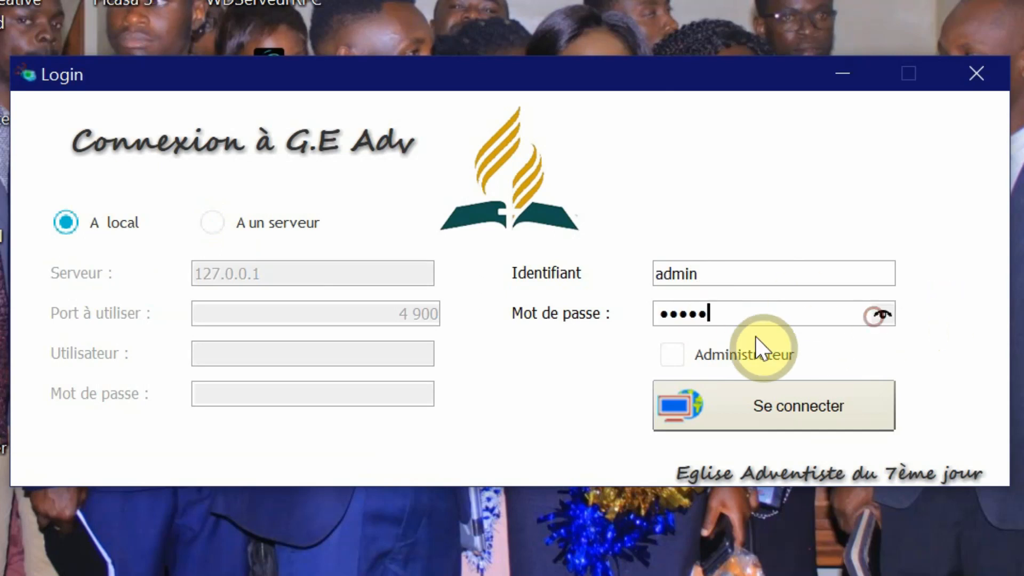
{"action": "left_click", "coordinate": [673, 359]}
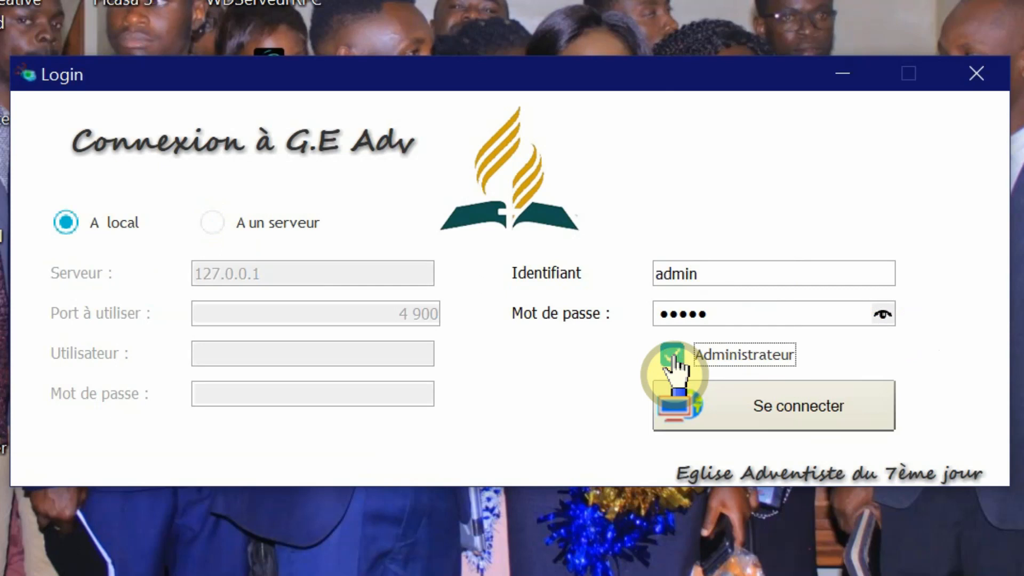
{"action": "left_click", "coordinate": [741, 401]}
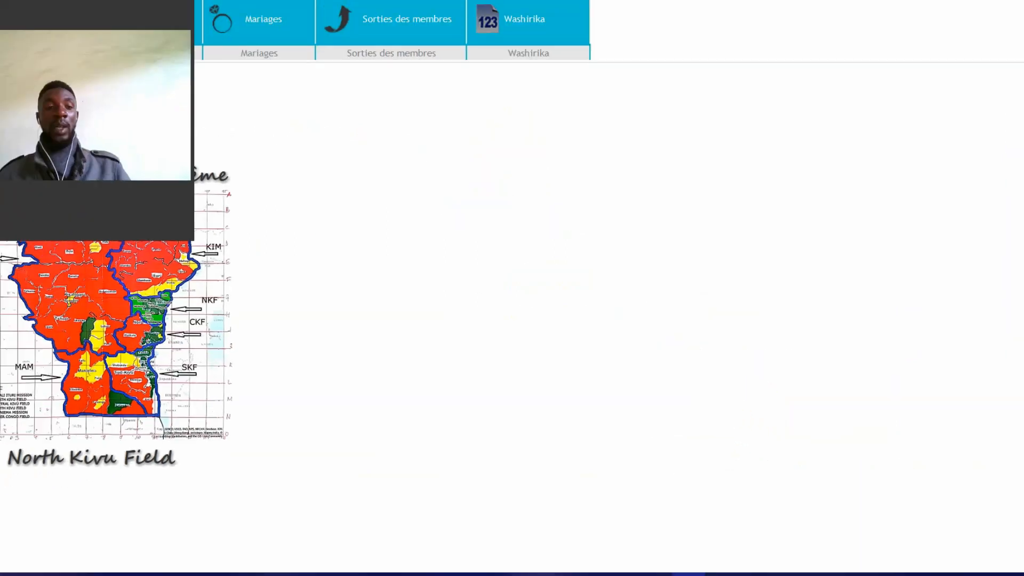
{"action": "left_click_drag", "start_coordinate": [32, 13], "coordinate": [770, 5]}
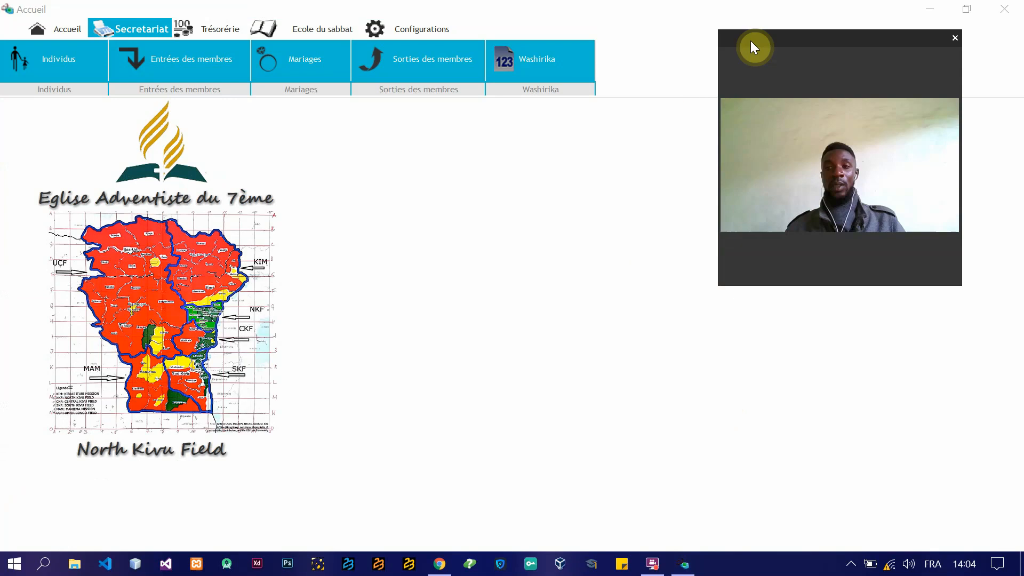
{"action": "left_click_drag", "start_coordinate": [753, 47], "coordinate": [800, 289]}
{"action": "left_click", "coordinate": [460, 270]}
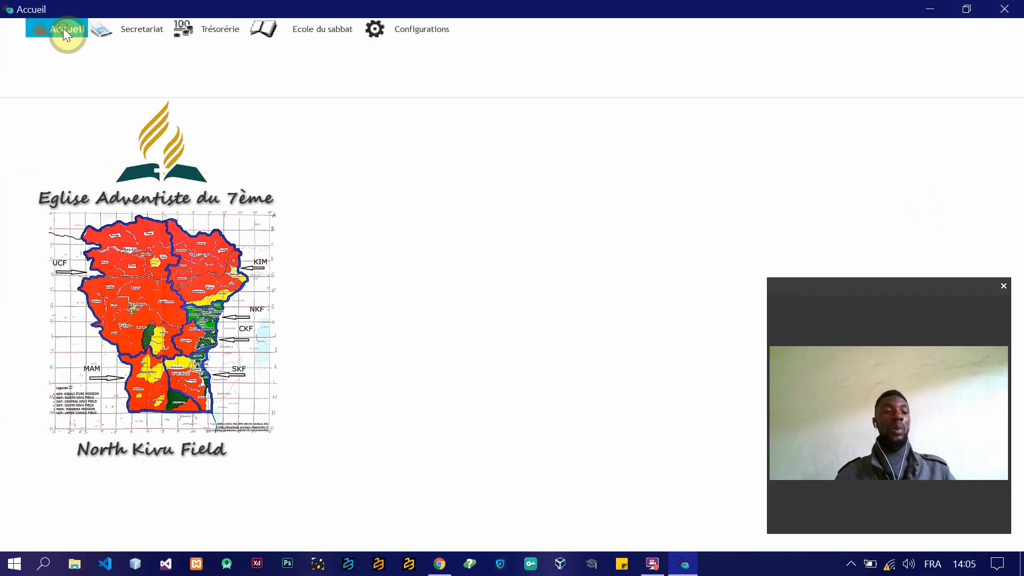
{"action": "left_click", "coordinate": [136, 30]}
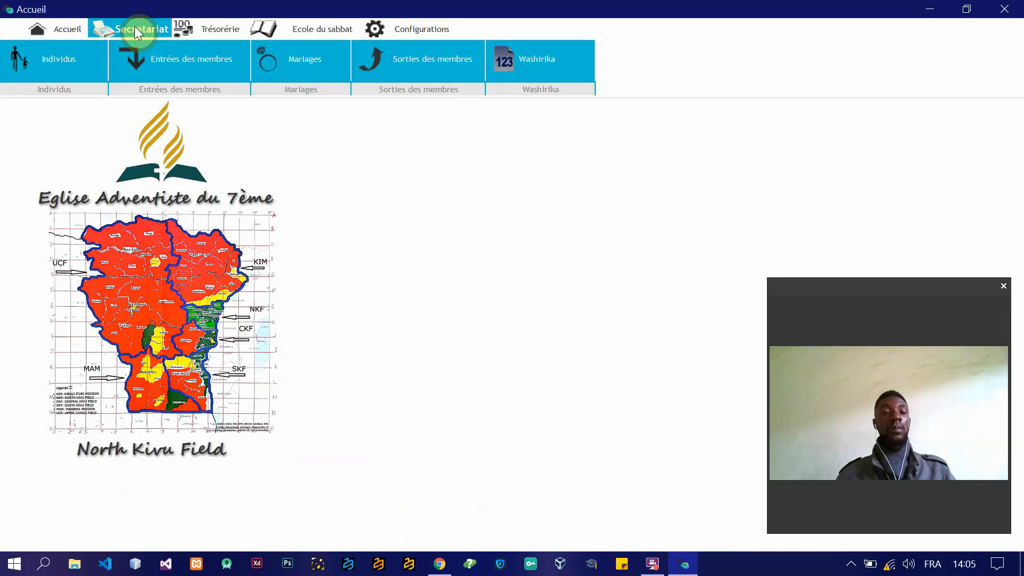
{"action": "left_click", "coordinate": [63, 33]}
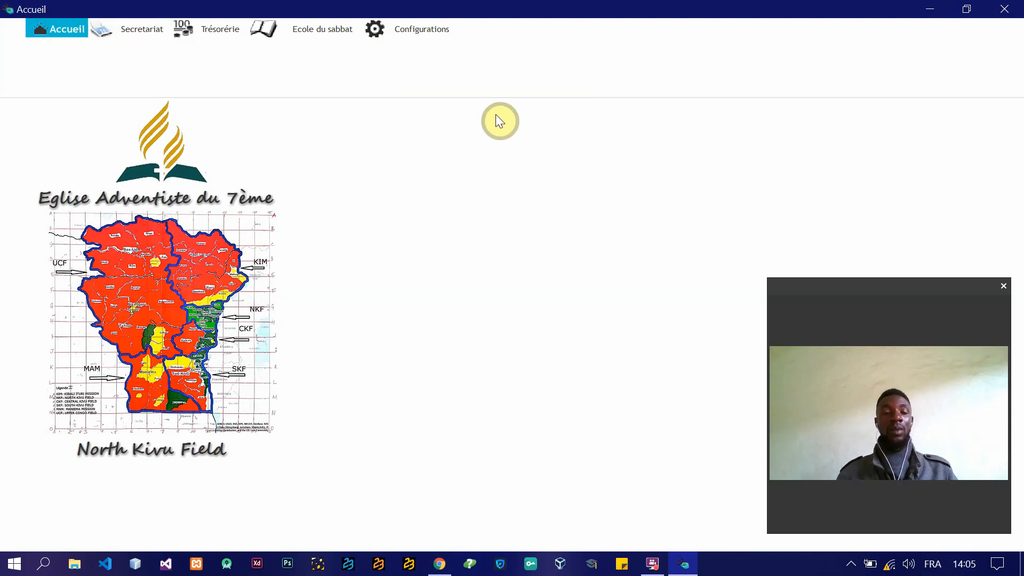
Step: Open the church information (Renseignements de l'Eglise) from the configurations and move its window so the form is readable
{"action": "left_click", "coordinate": [409, 36]}
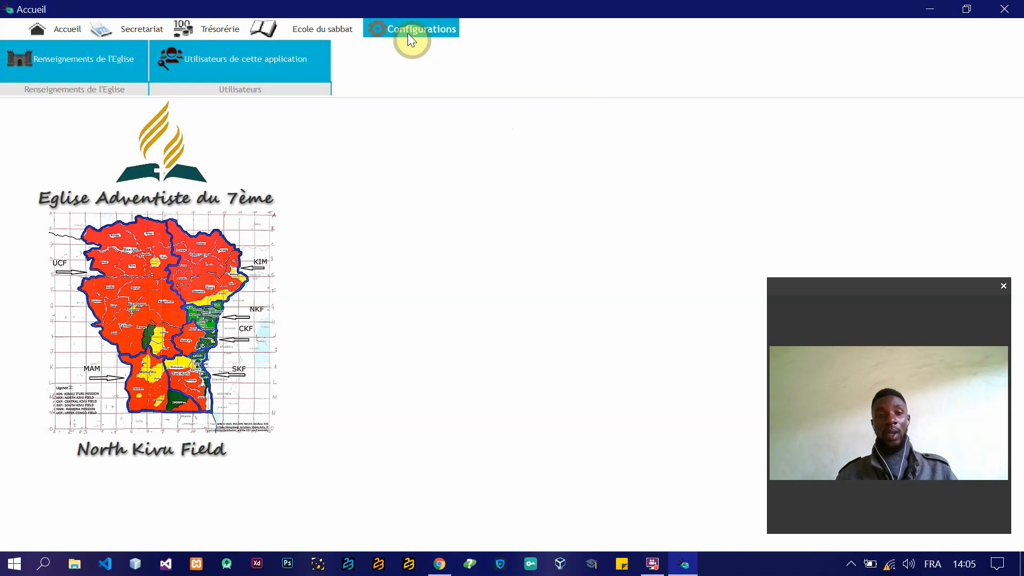
{"action": "left_click", "coordinate": [73, 62]}
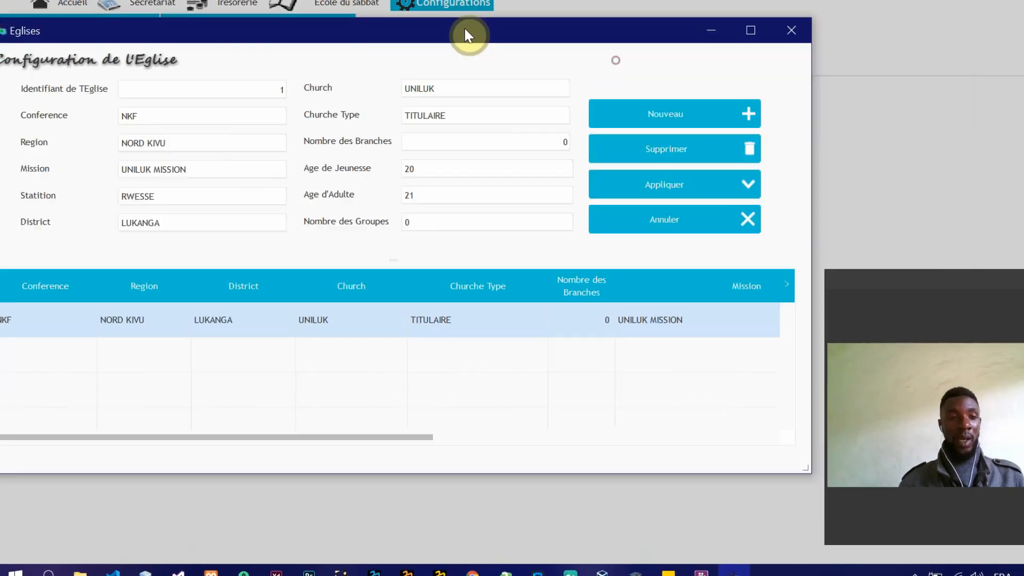
{"action": "left_click_drag", "start_coordinate": [464, 30], "coordinate": [574, 15]}
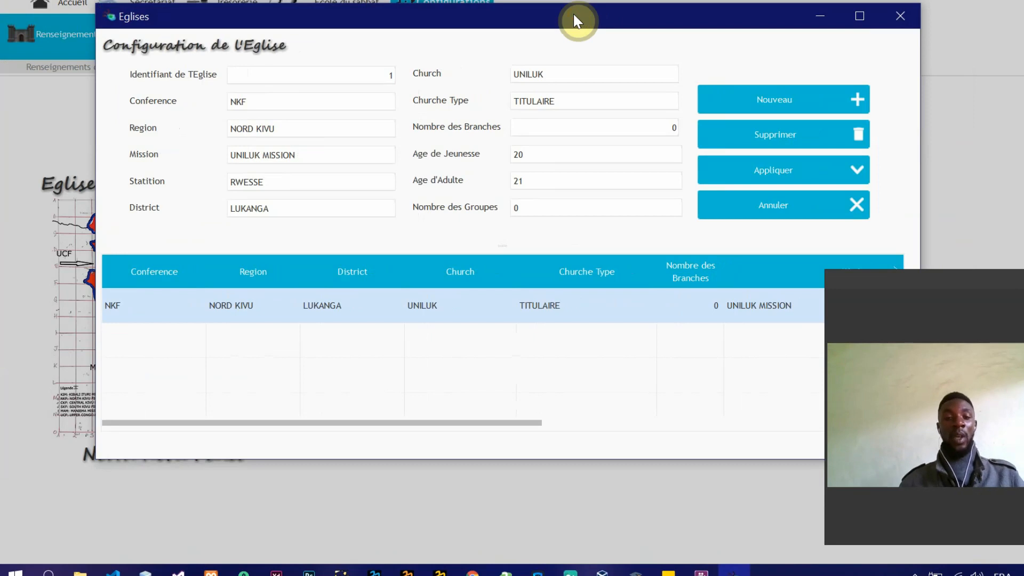
{"action": "left_click_drag", "start_coordinate": [574, 15], "coordinate": [497, 29]}
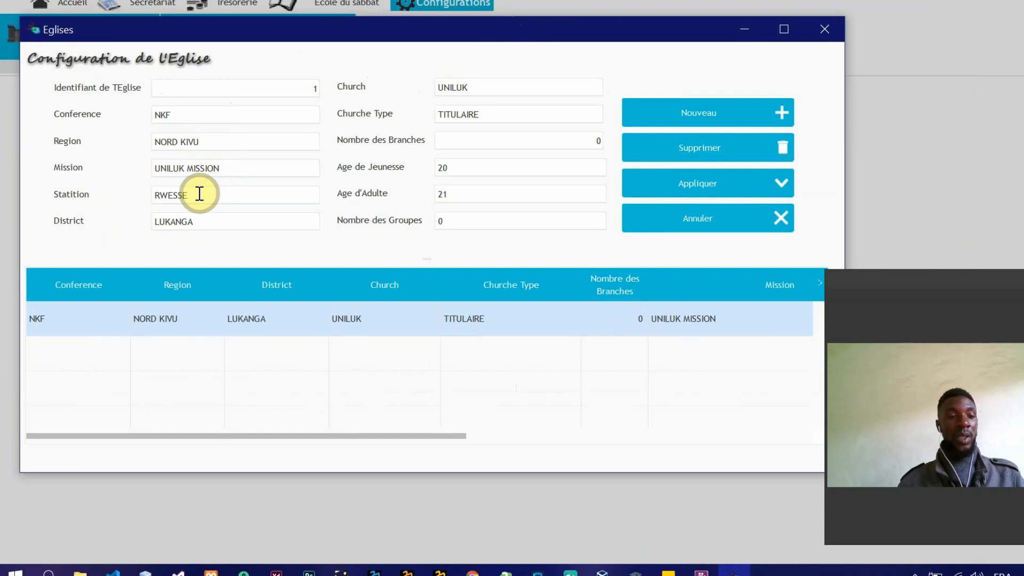
Step: Examine the church name, church type, number of branches, youth age, adult age and number of groups in the church configuration
{"action": "double_click", "coordinate": [477, 88]}
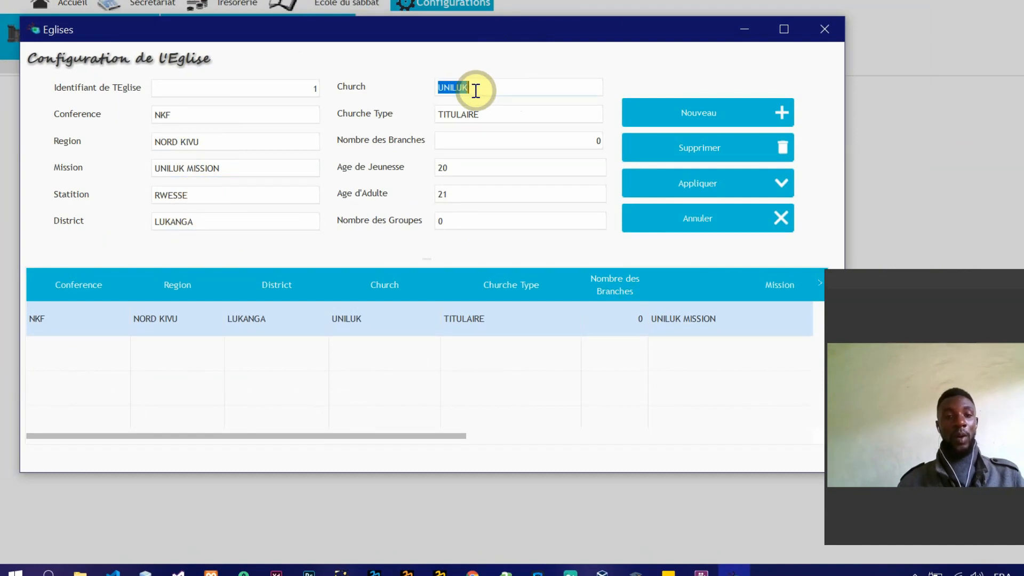
{"action": "double_click", "coordinate": [511, 113]}
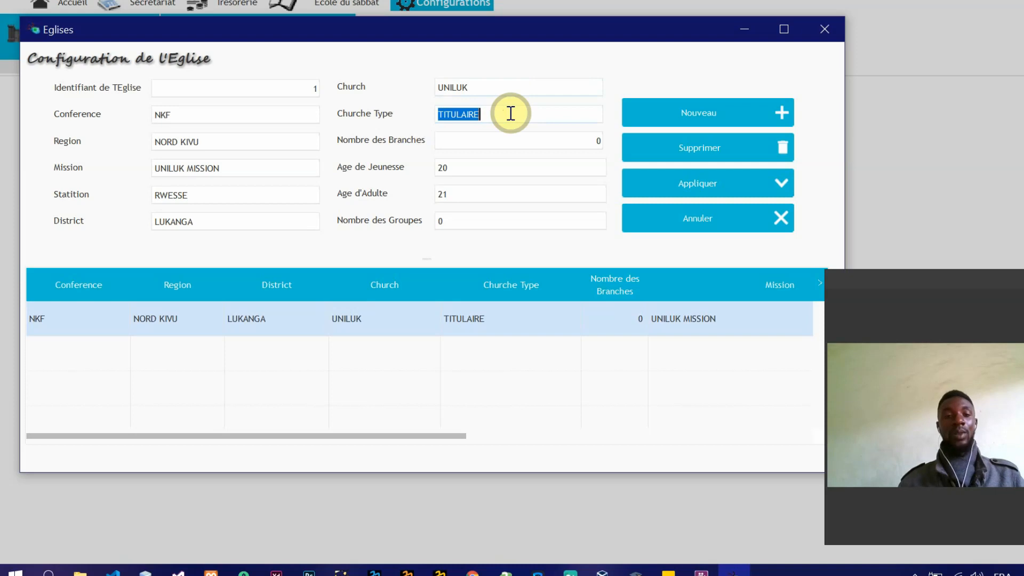
{"action": "left_click", "coordinate": [511, 113]}
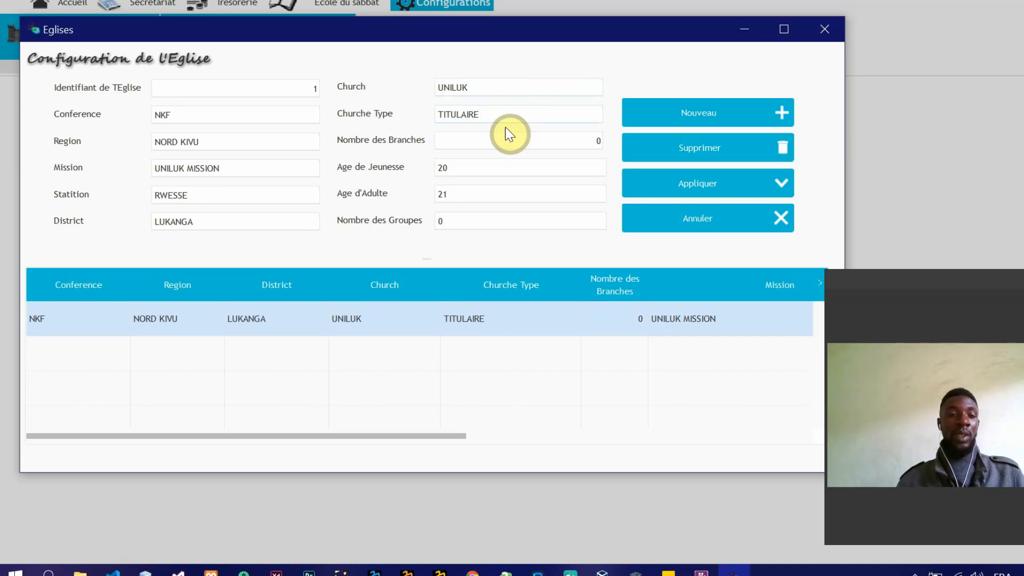
{"action": "left_click", "coordinate": [521, 141]}
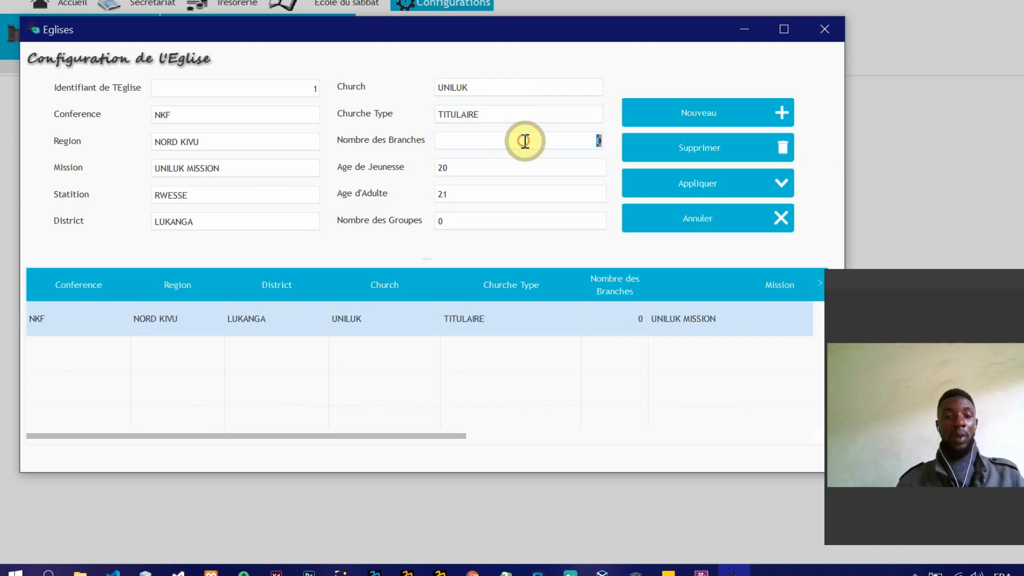
{"action": "left_click", "coordinate": [491, 166]}
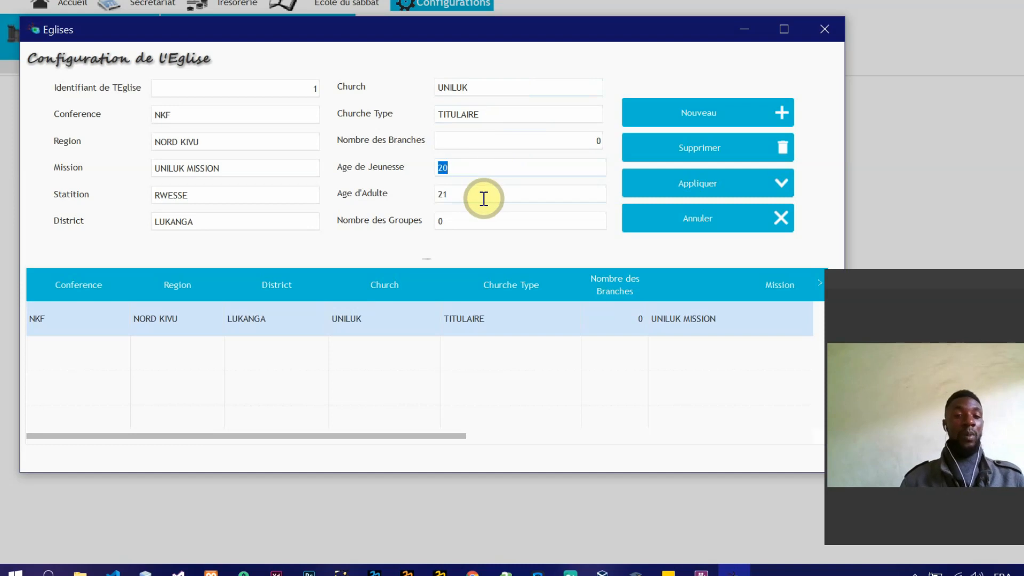
{"action": "left_click", "coordinate": [477, 168]}
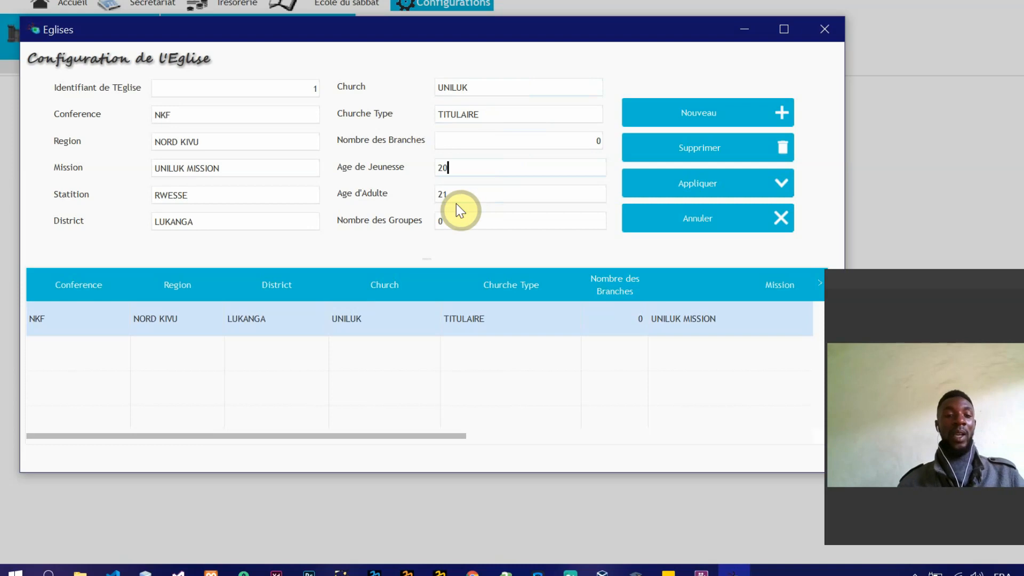
{"action": "left_click", "coordinate": [482, 195]}
{"action": "left_click", "coordinate": [484, 195]}
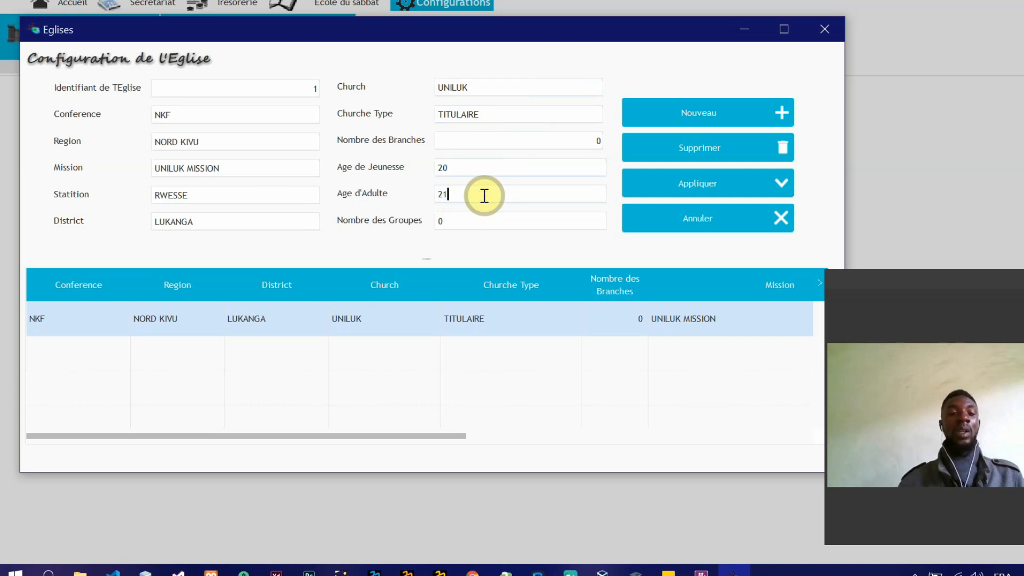
{"action": "left_click", "coordinate": [460, 222]}
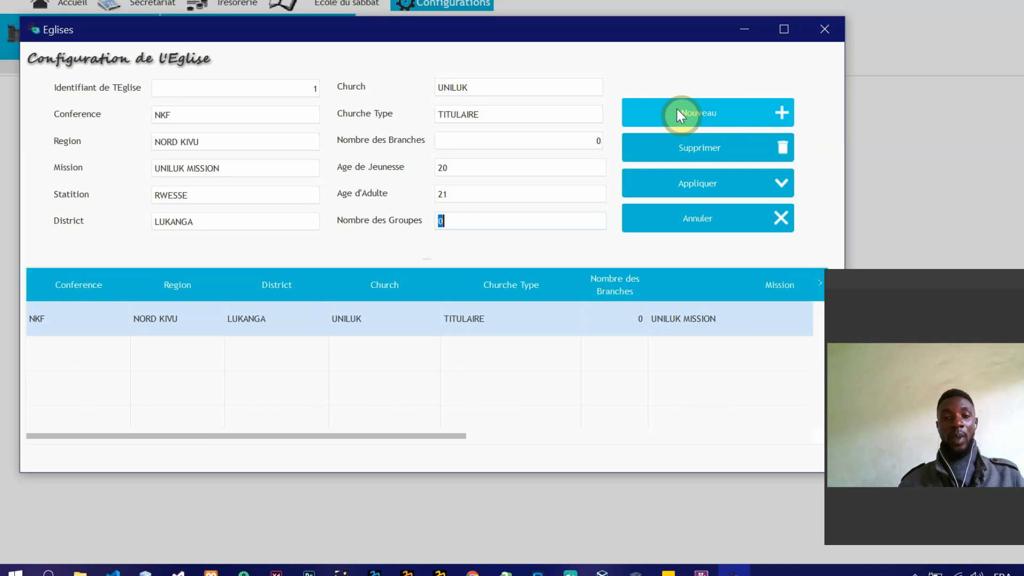
Step: Apply the church configuration and close its window
{"action": "left_click", "coordinate": [683, 185]}
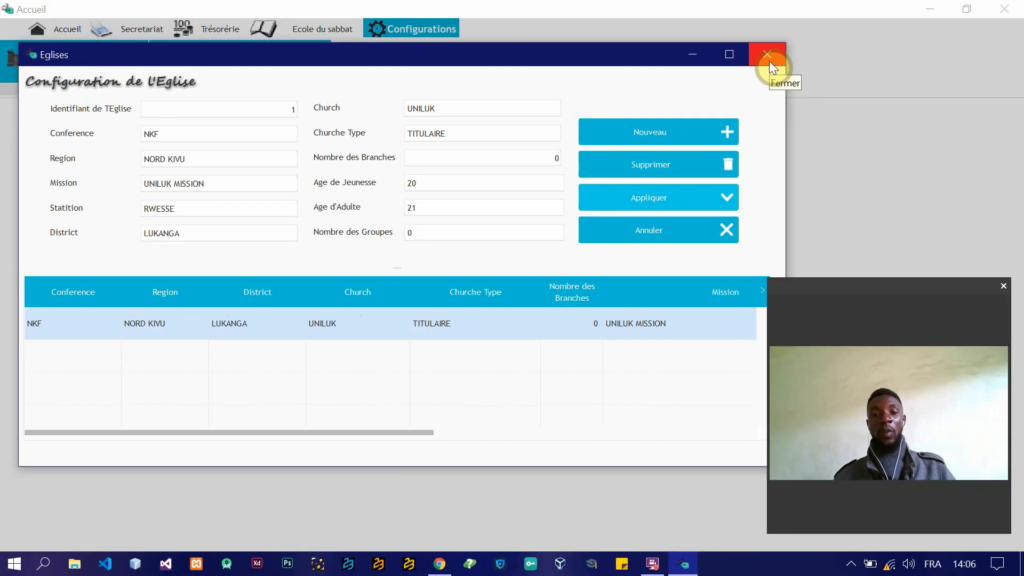
{"action": "left_click", "coordinate": [767, 58]}
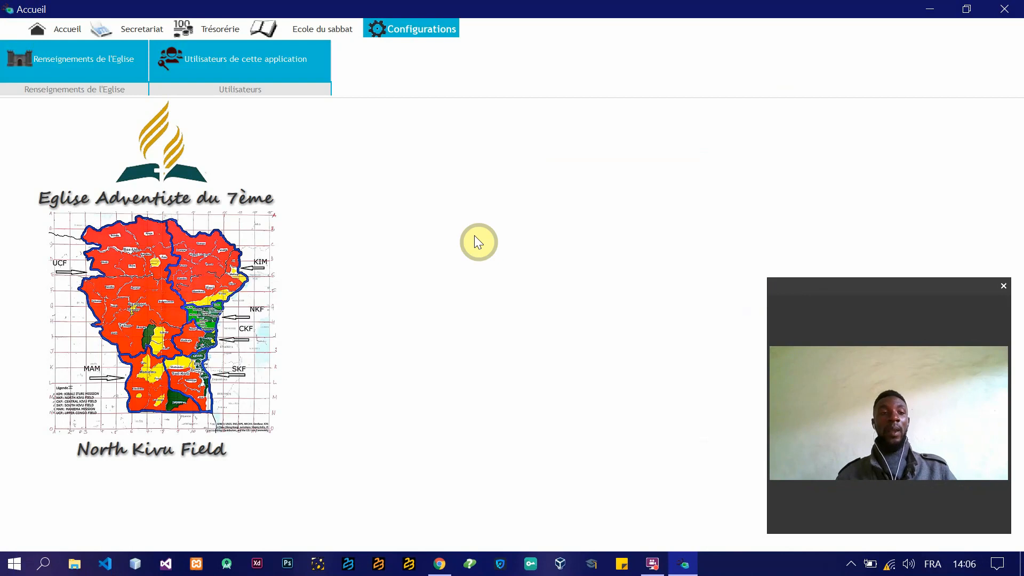
Step: Open the configuration of the application's users (Utilisateurs de cette application)
{"action": "left_click", "coordinate": [134, 31]}
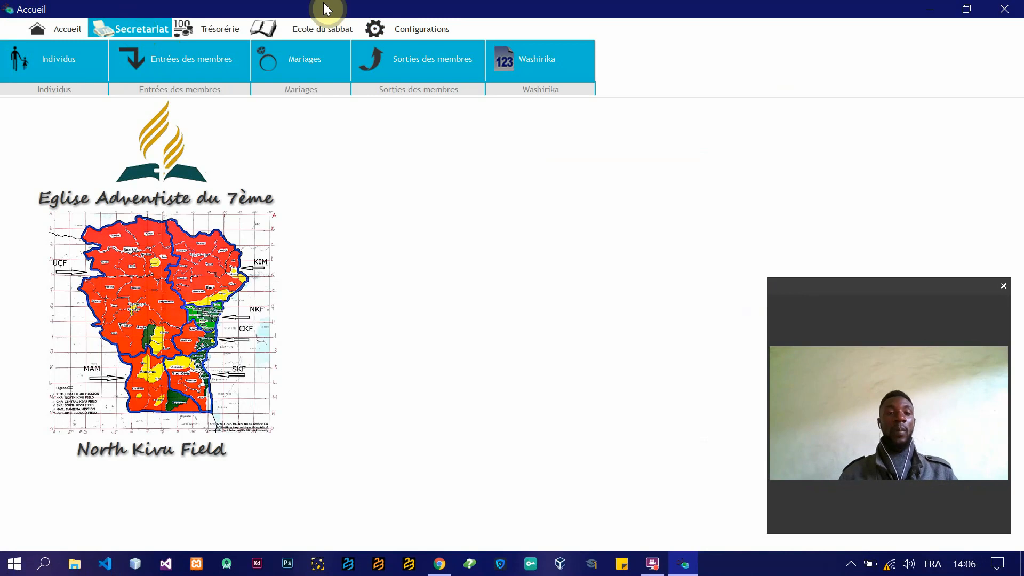
{"action": "left_click", "coordinate": [418, 30]}
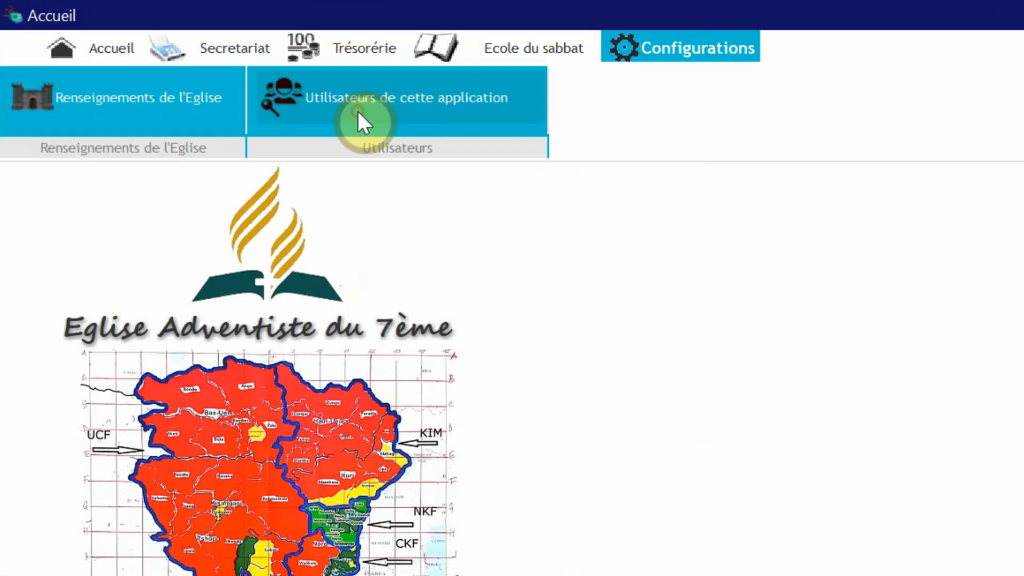
{"action": "left_click", "coordinate": [480, 153]}
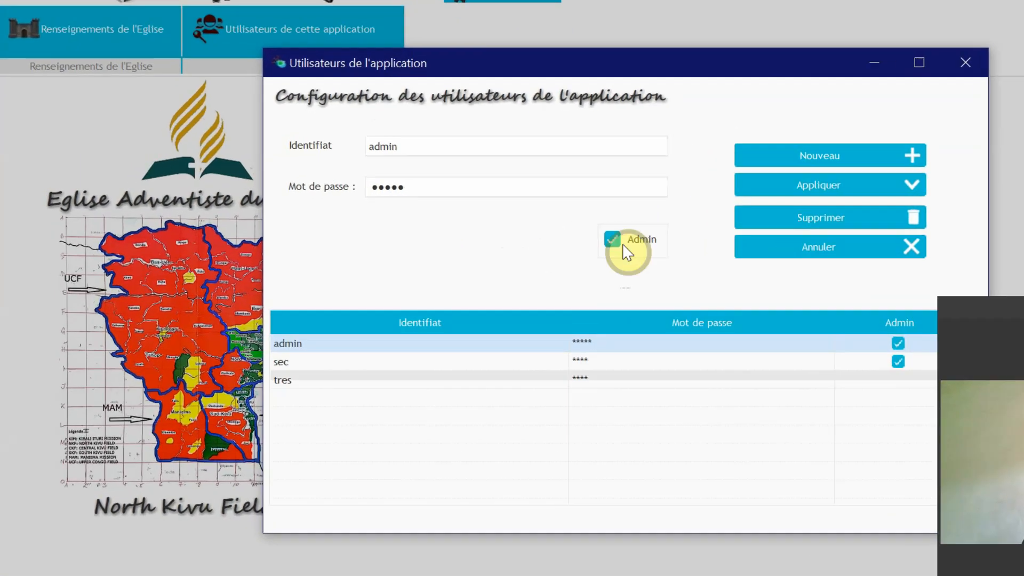
Step: Move the users window so it is readable and examine the admin, sec and tres accounts with their Admin rights
{"action": "left_click_drag", "start_coordinate": [696, 61], "coordinate": [524, 28]}
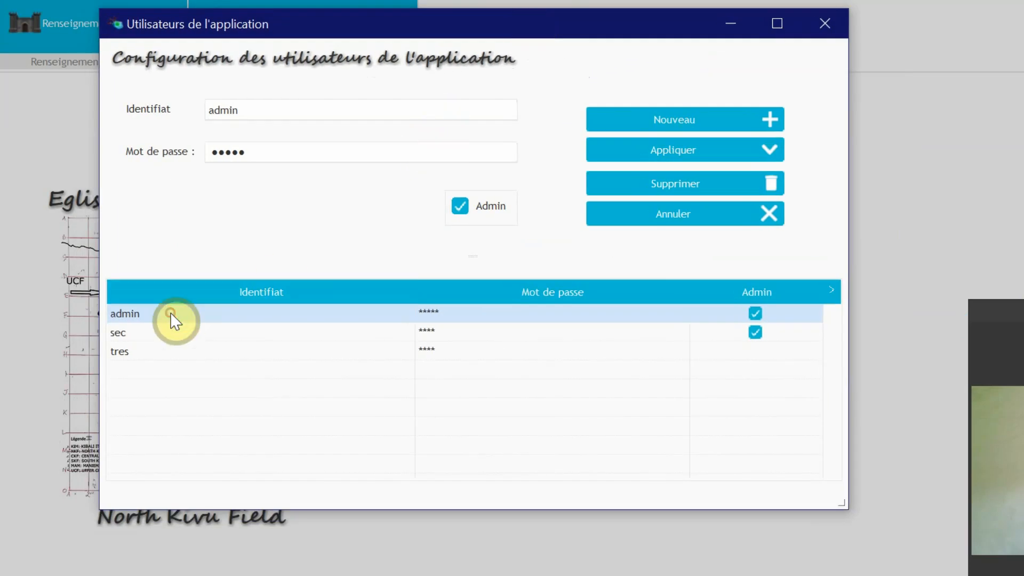
{"action": "left_click", "coordinate": [197, 338]}
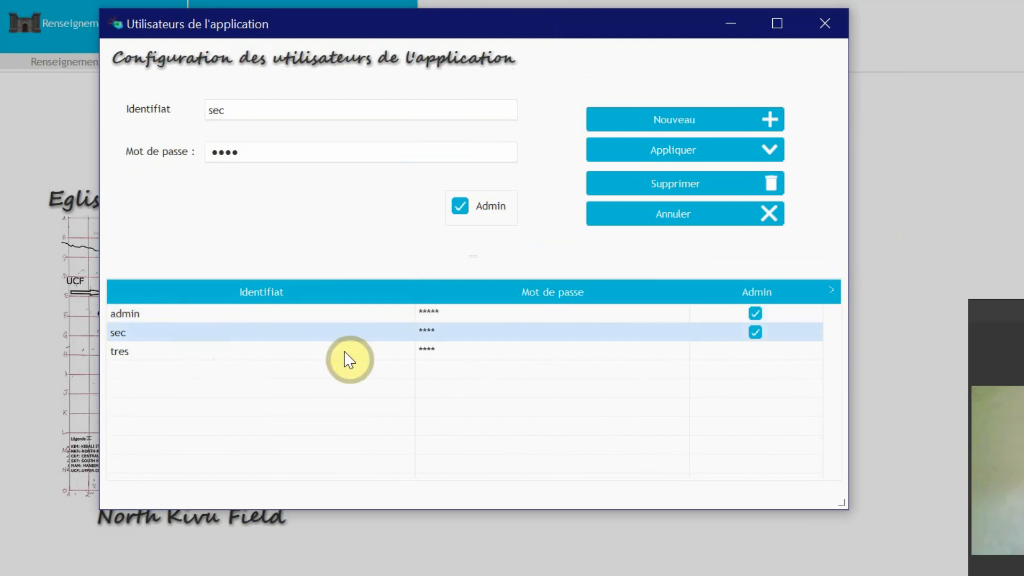
{"action": "left_click", "coordinate": [325, 356]}
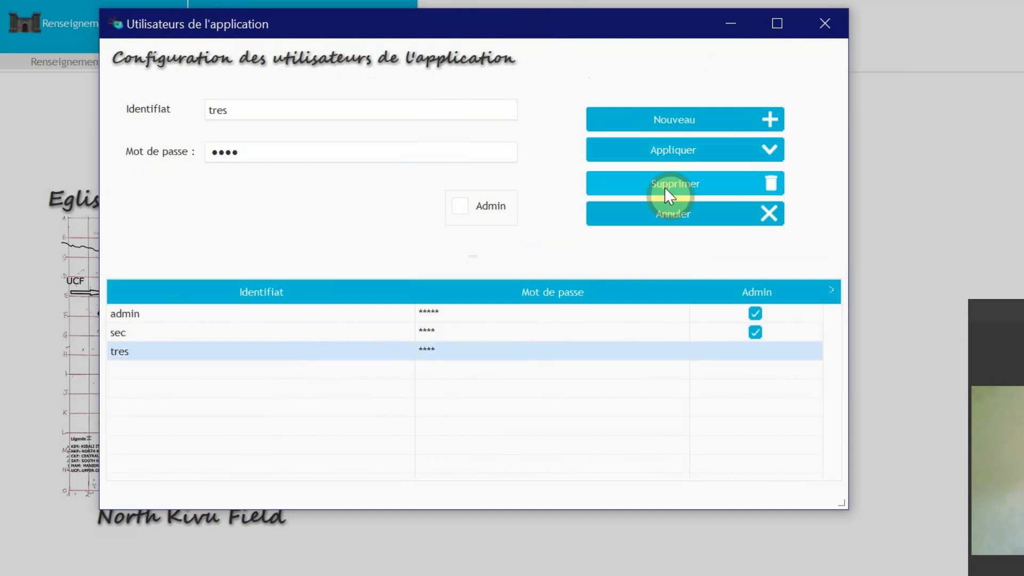
{"action": "left_click", "coordinate": [463, 206]}
{"action": "left_click", "coordinate": [463, 207]}
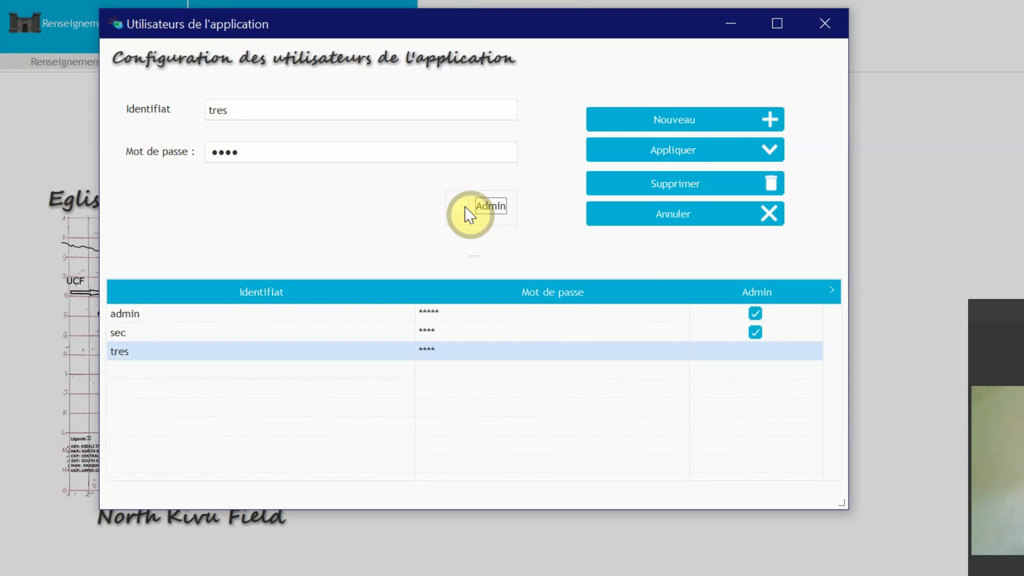
{"action": "left_click", "coordinate": [401, 319]}
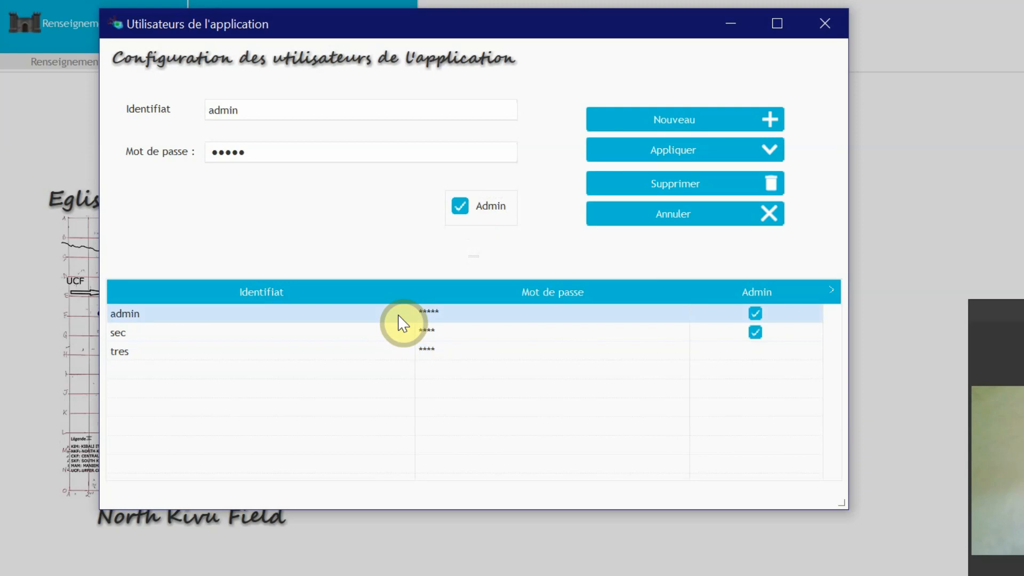
{"action": "double_click", "coordinate": [306, 109]}
Step: Delete the application users tres and sec
{"action": "left_click", "coordinate": [457, 352]}
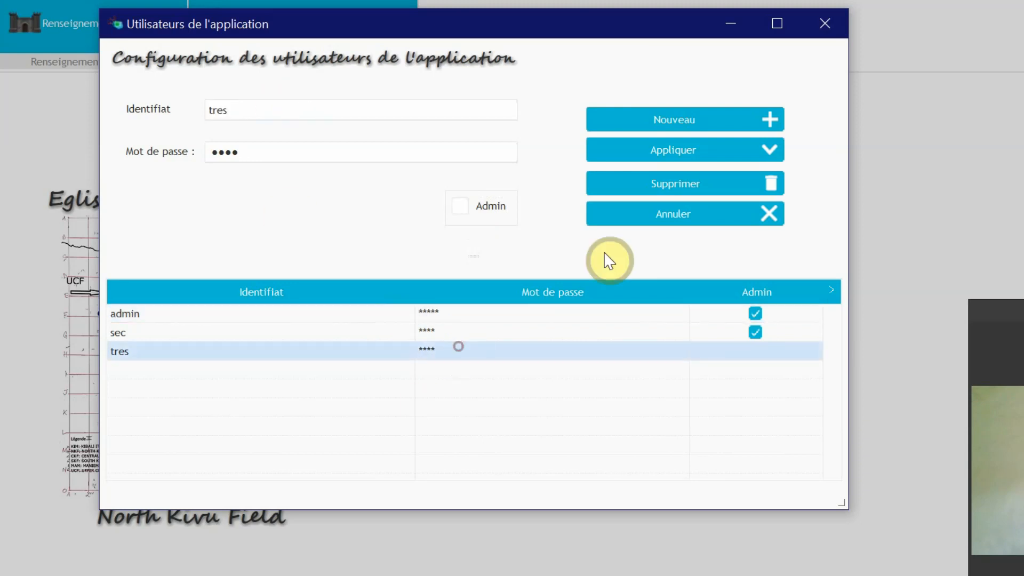
{"action": "left_click", "coordinate": [670, 193]}
{"action": "key", "text": "Return"}
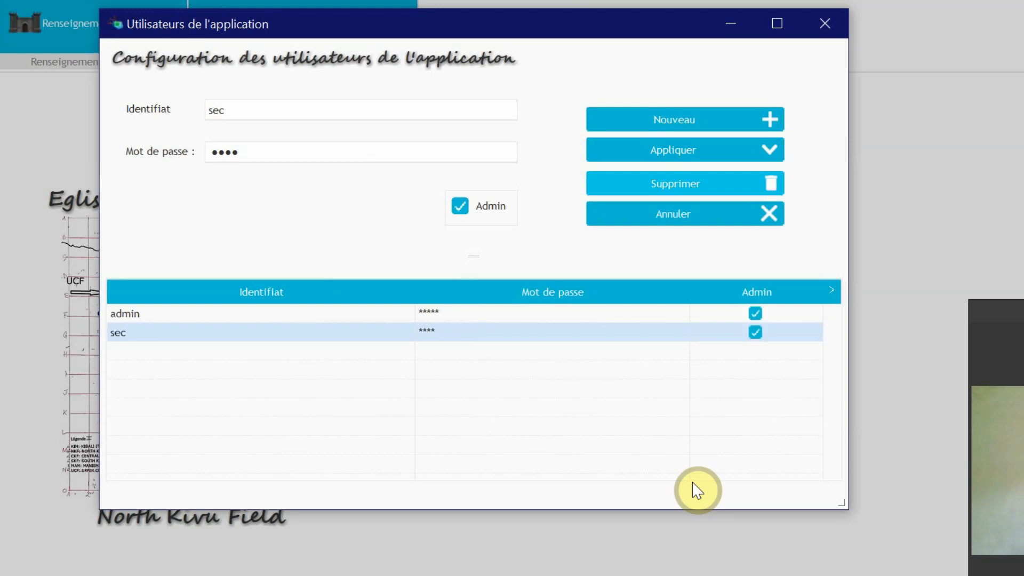
{"action": "left_click", "coordinate": [625, 191]}
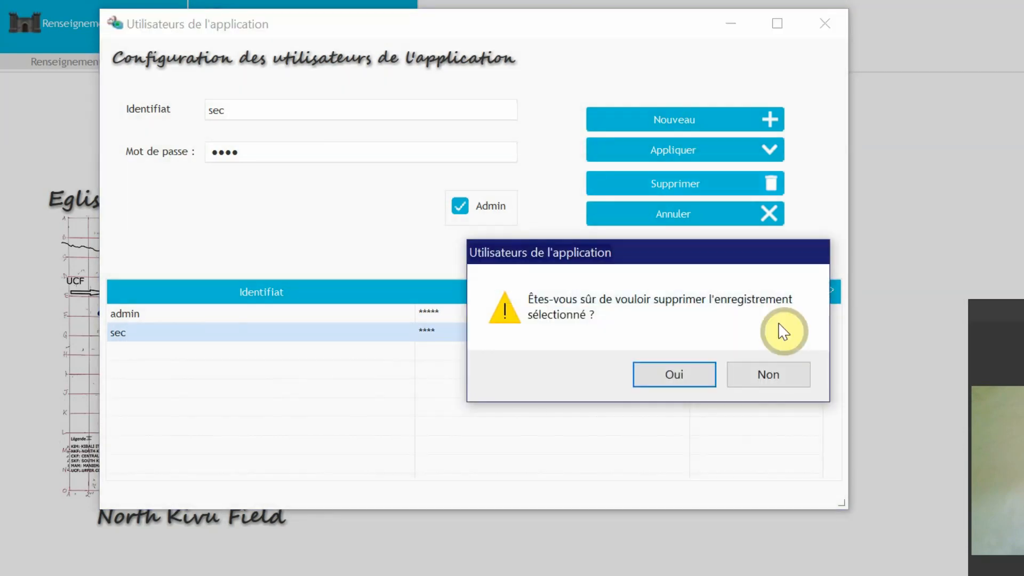
{"action": "key", "text": "Return"}
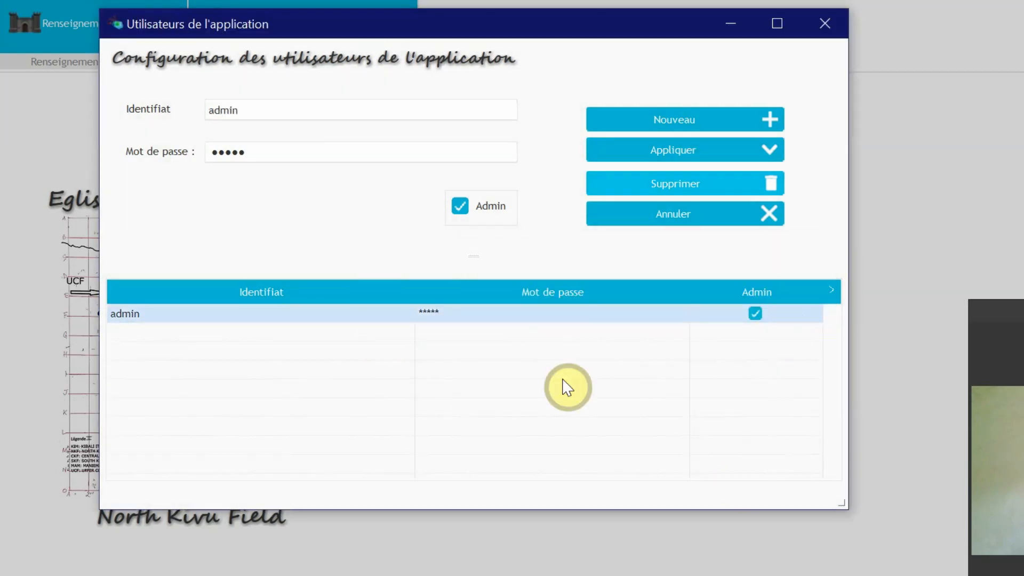
Step: Replace the admin account's identifier and password with new credentials, keeping its Admin right, and apply the change
{"action": "double_click", "coordinate": [293, 104]}
{"action": "type", "text": "odilaste"}
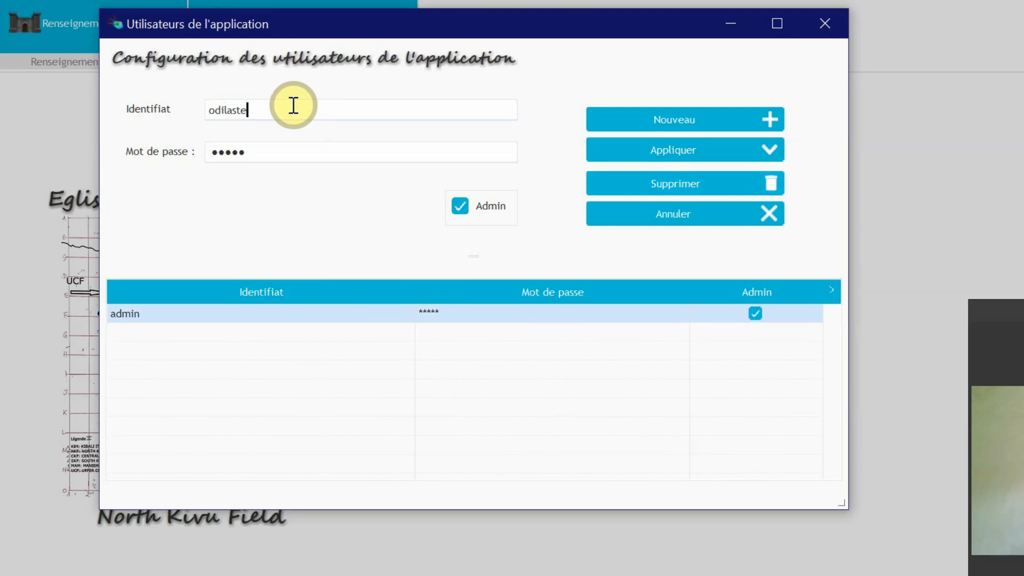
{"action": "double_click", "coordinate": [231, 152]}
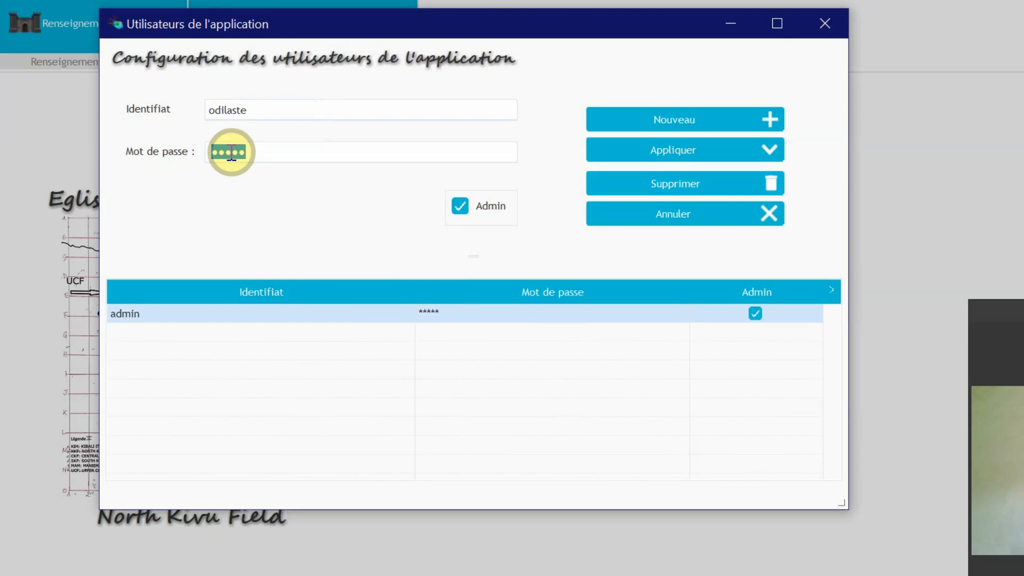
{"action": "type", "text": "••••"}
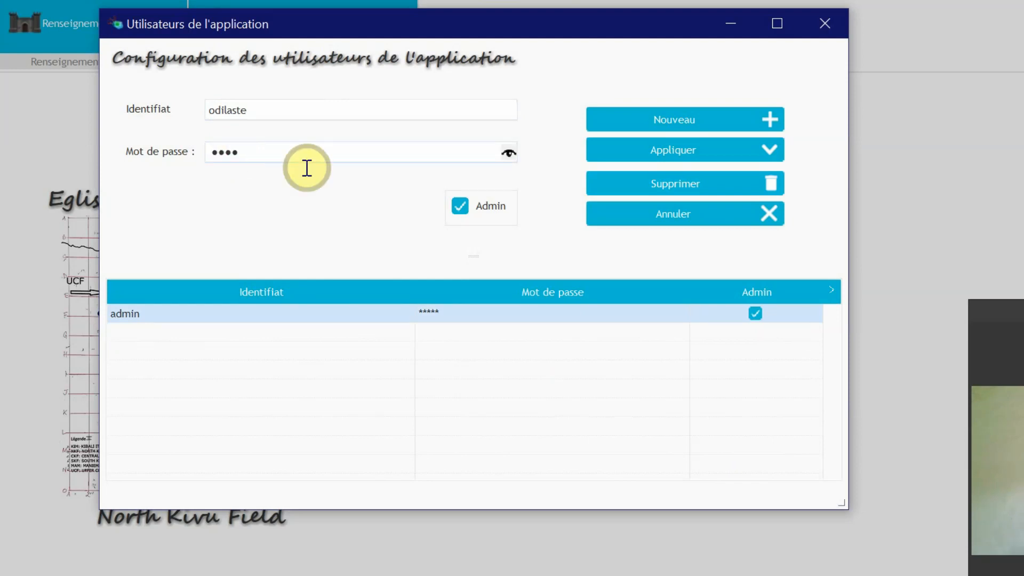
{"action": "left_click", "coordinate": [674, 154]}
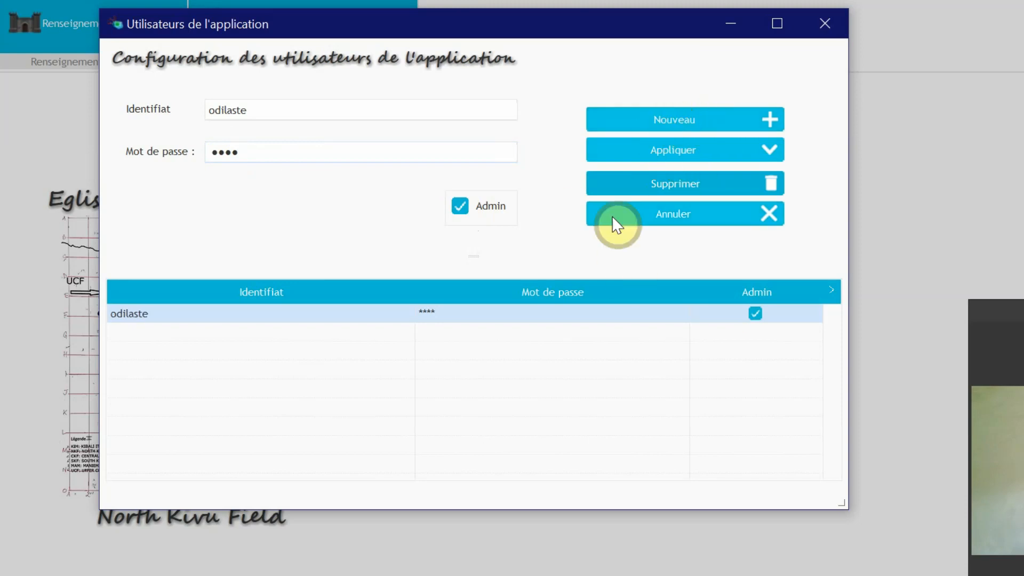
Step: Start a new application user and enter the user's identifier and account password
{"action": "left_click", "coordinate": [657, 116]}
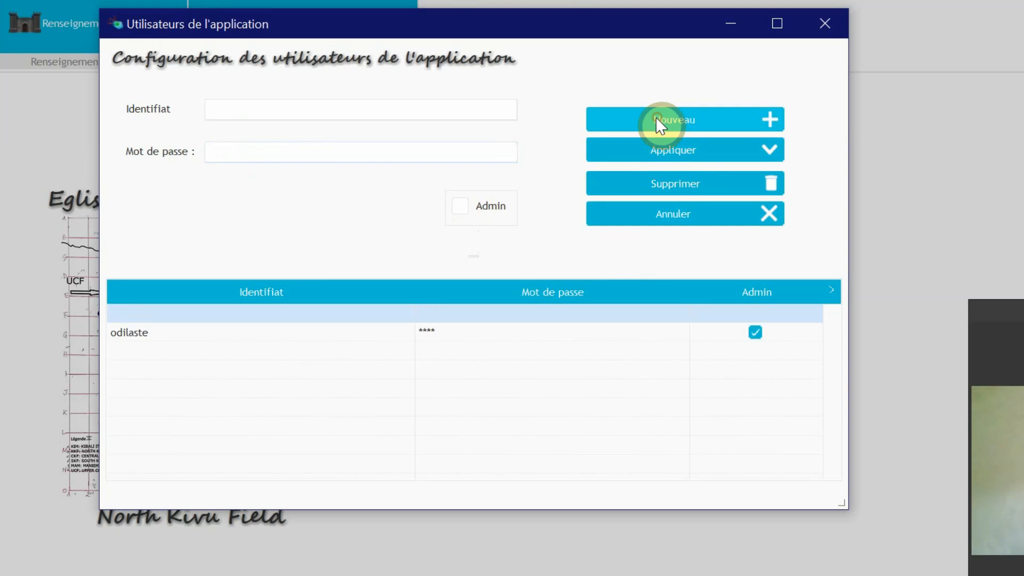
{"action": "left_click", "coordinate": [373, 115]}
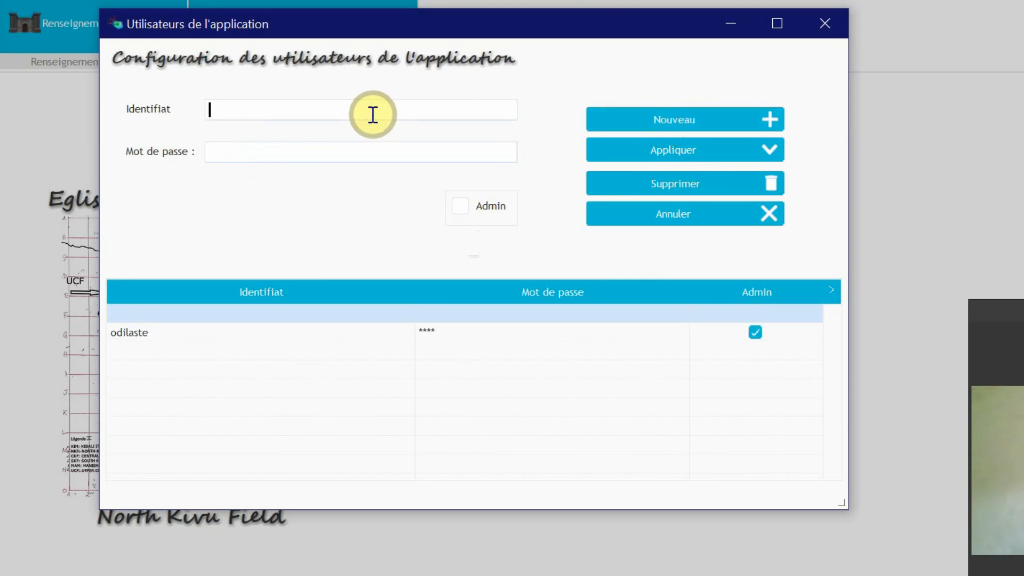
{"action": "type", "text": "Amani"}
{"action": "left_click", "coordinate": [268, 156]}
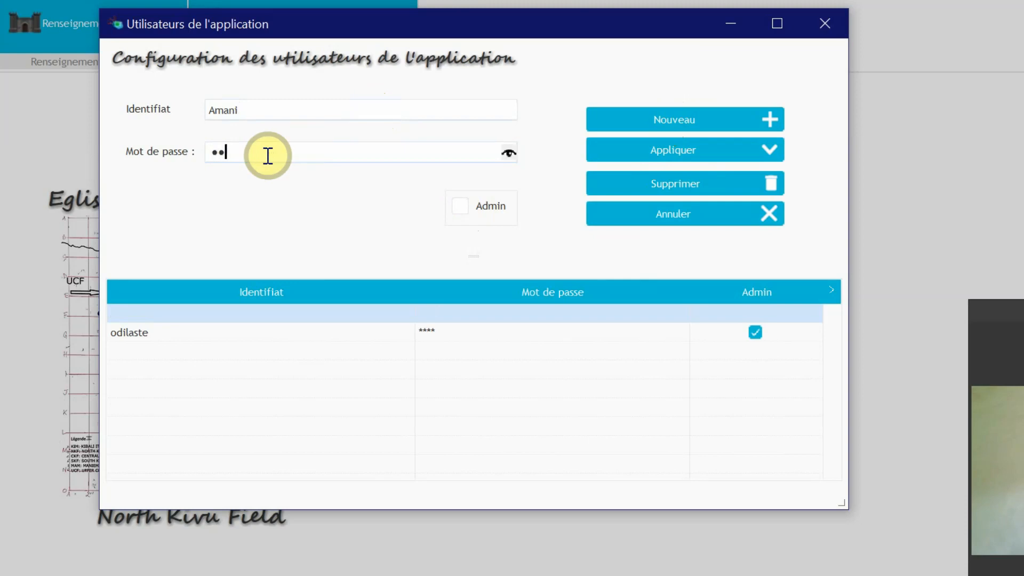
{"action": "key", "text": "BackSpace"}
{"action": "key", "text": "BackSpace"}
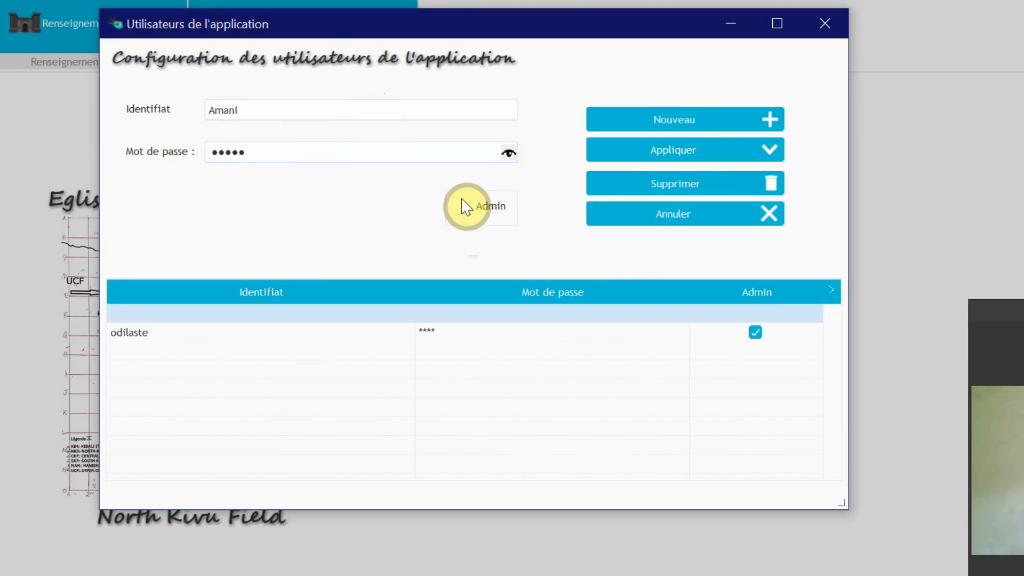
Step: Leave the new user without the Admin right and apply the record
{"action": "left_click", "coordinate": [463, 206]}
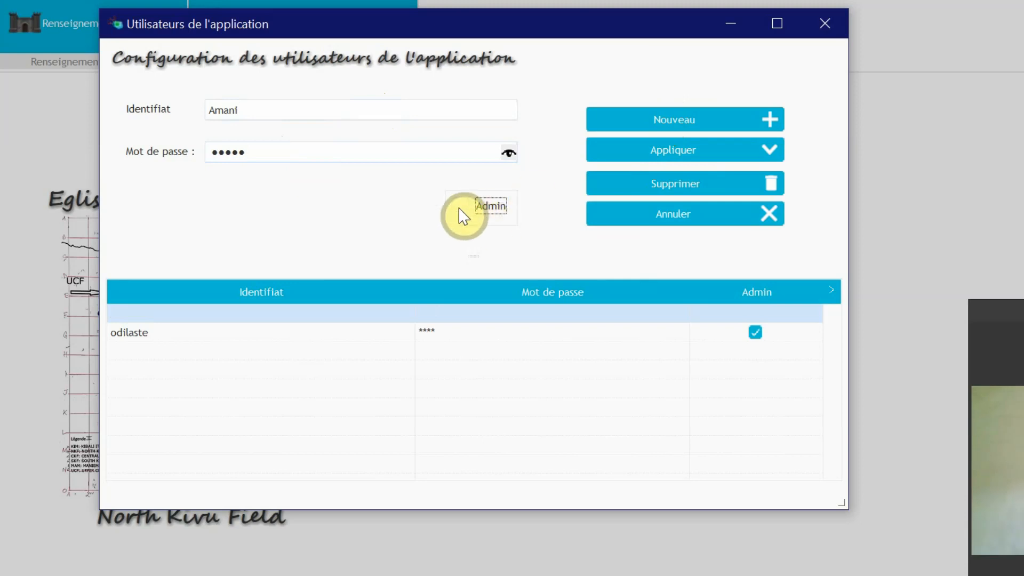
{"action": "left_click", "coordinate": [460, 209]}
{"action": "left_click", "coordinate": [460, 209]}
{"action": "left_click", "coordinate": [665, 155]}
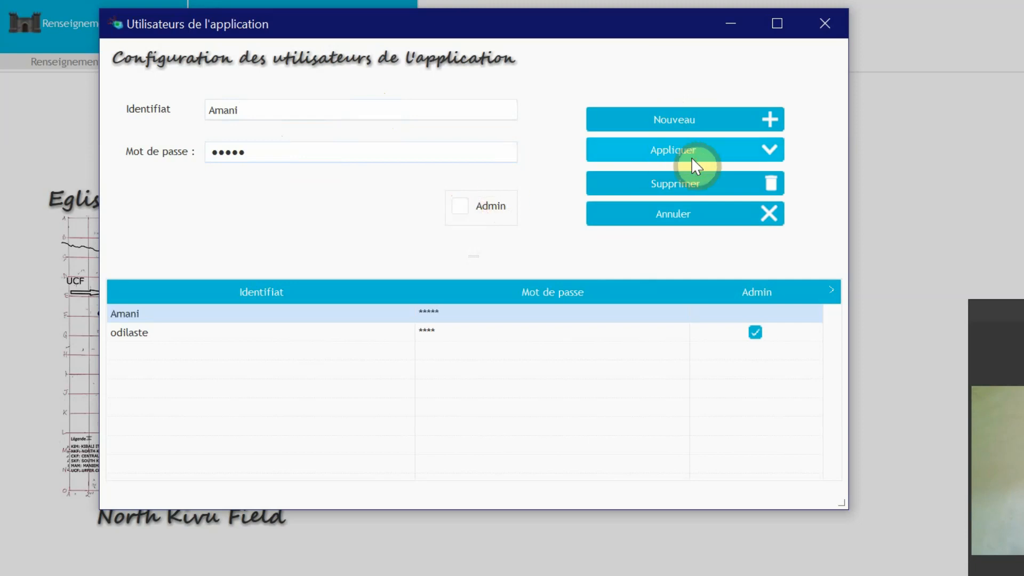
Step: Examine the identifier, password and Admin right of the administrator and the non-admin user
{"action": "left_click", "coordinate": [470, 332]}
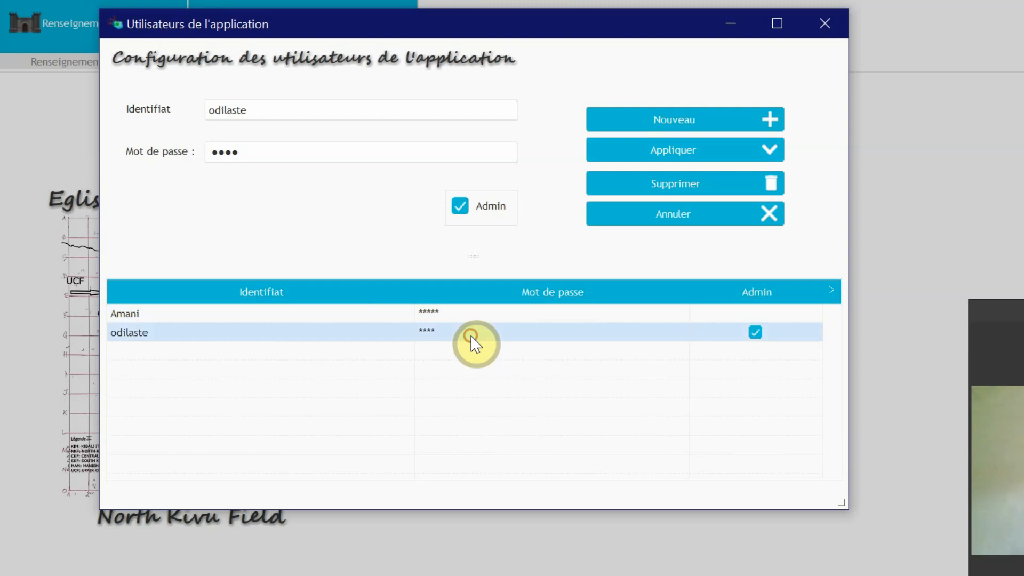
{"action": "left_click", "coordinate": [406, 318]}
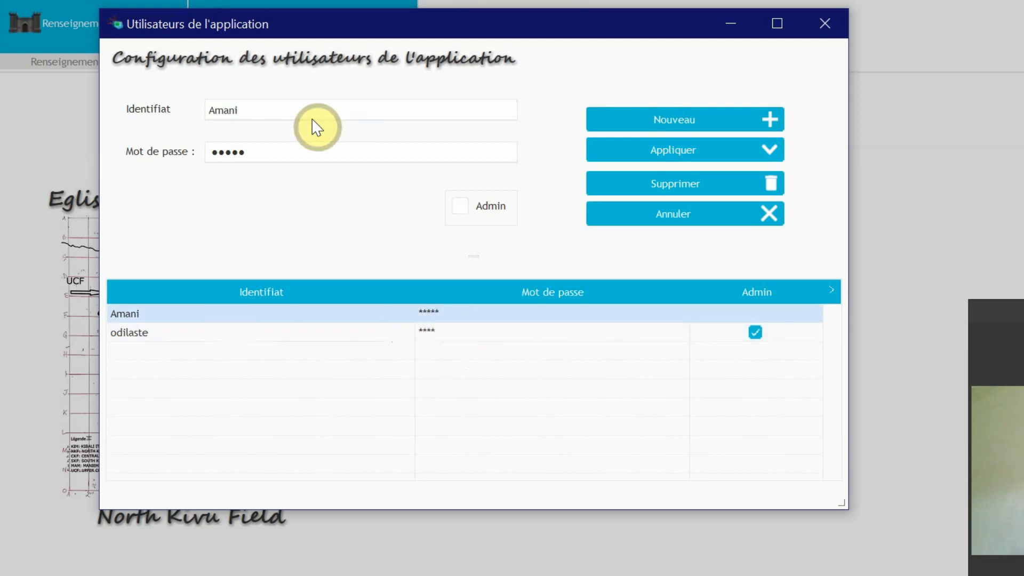
{"action": "double_click", "coordinate": [269, 113]}
{"action": "left_click", "coordinate": [269, 113]}
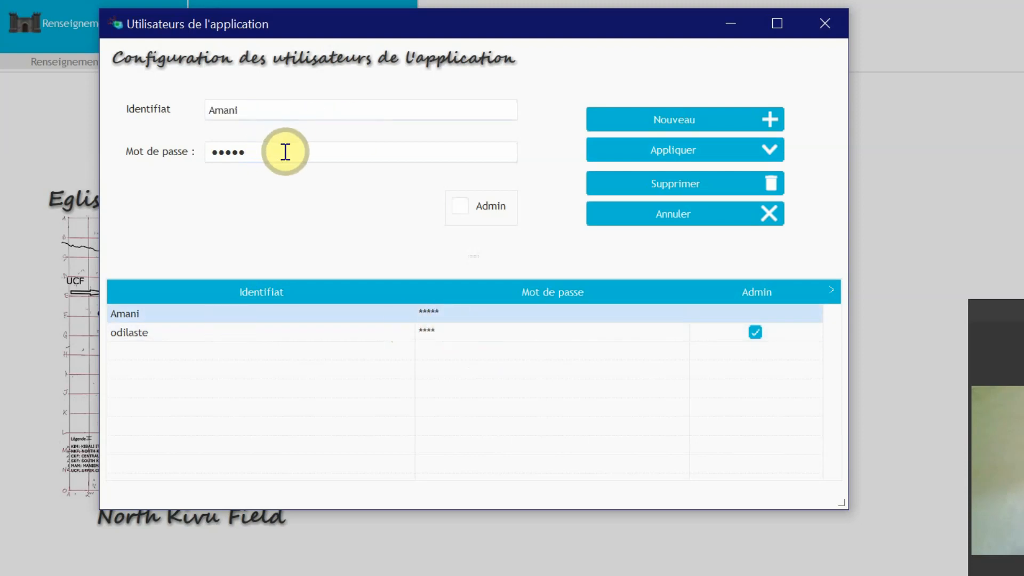
{"action": "double_click", "coordinate": [285, 152]}
{"action": "left_click", "coordinate": [285, 152]}
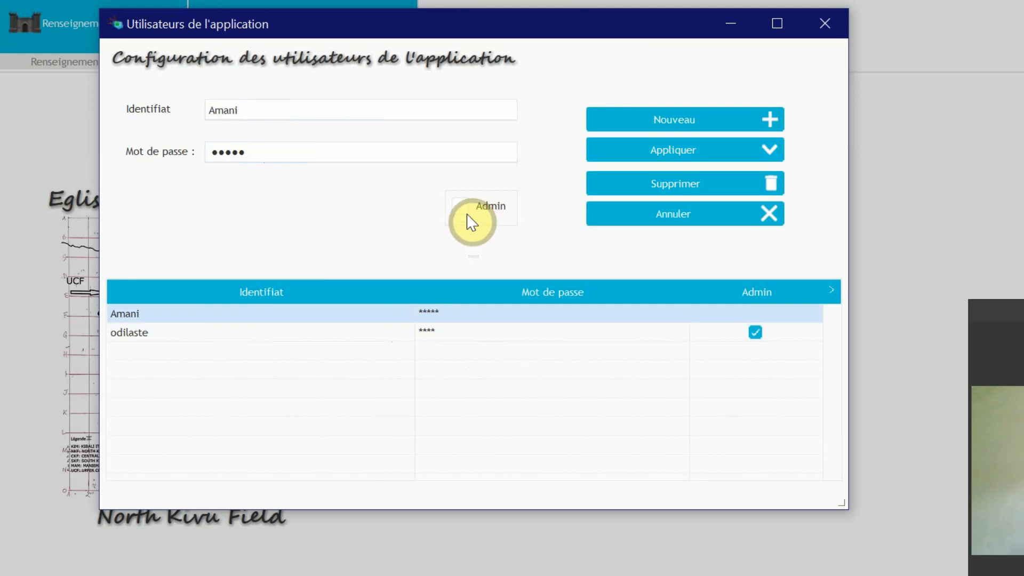
{"action": "left_click", "coordinate": [702, 181]}
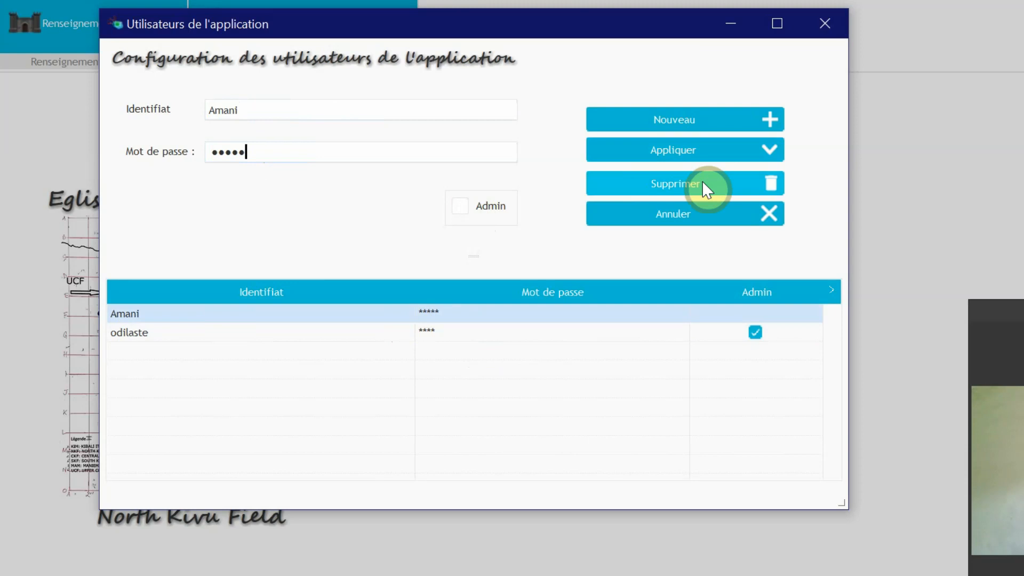
{"action": "left_click", "coordinate": [473, 335]}
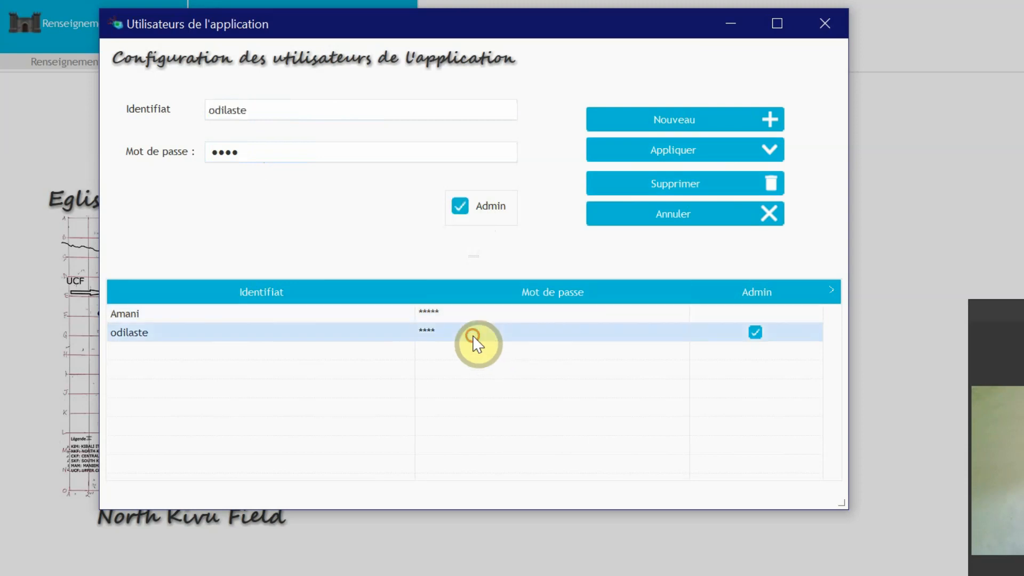
Step: Delete the non-admin user, confirm the deletion and close the users configuration window
{"action": "left_click", "coordinate": [437, 316]}
{"action": "left_click", "coordinate": [672, 183]}
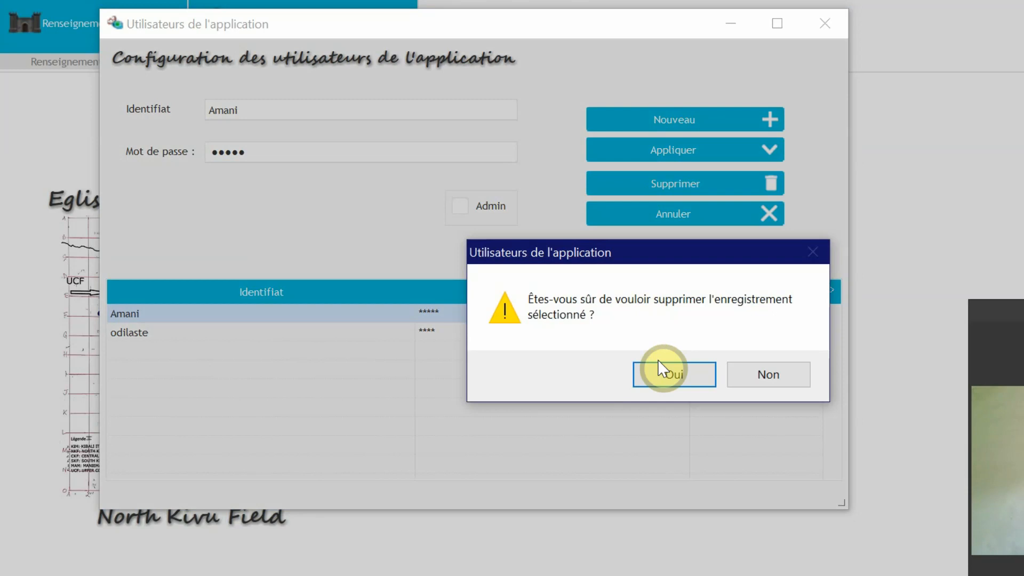
{"action": "left_click", "coordinate": [658, 360]}
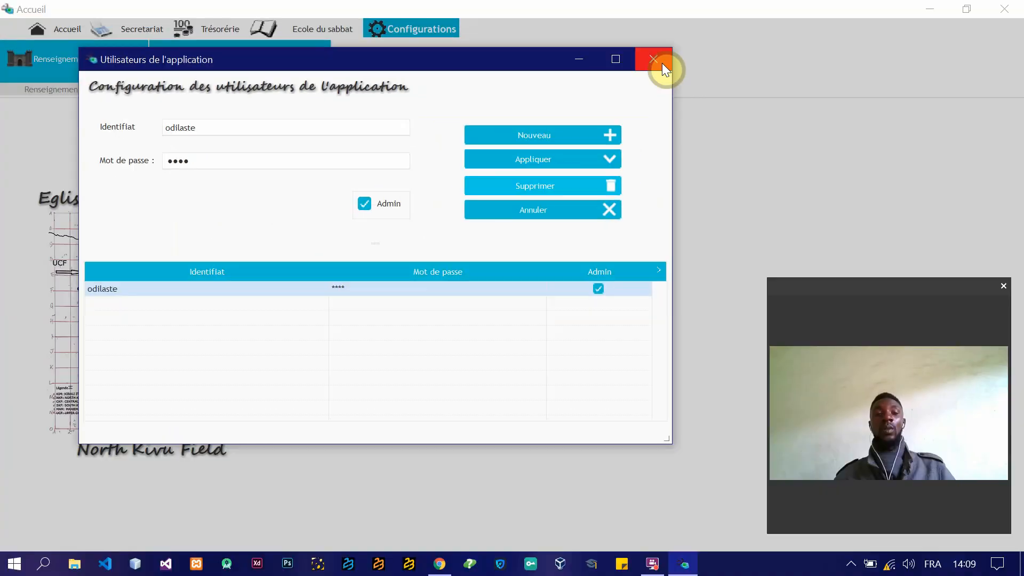
{"action": "left_click", "coordinate": [661, 63]}
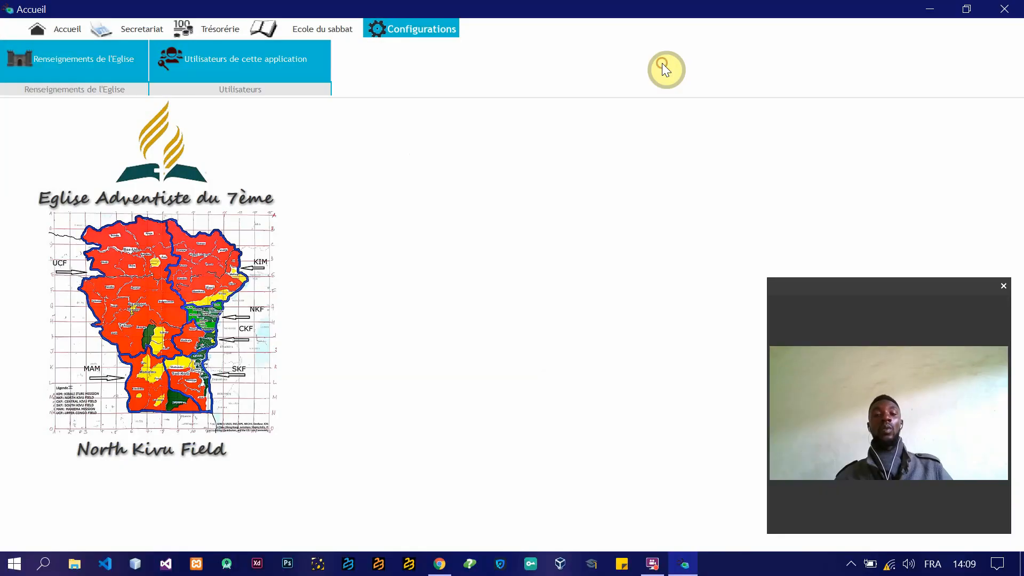
Step: Open the registered individuals (Individus) from the Secretariat, open their Excel data import and move its window so it is readable
{"action": "left_click", "coordinate": [142, 29]}
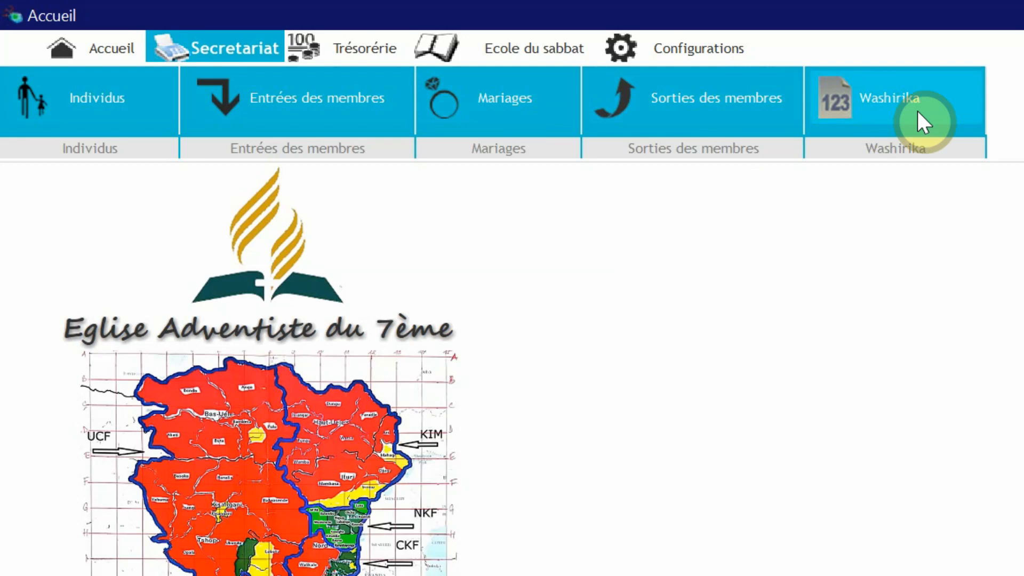
{"action": "left_click", "coordinate": [85, 96]}
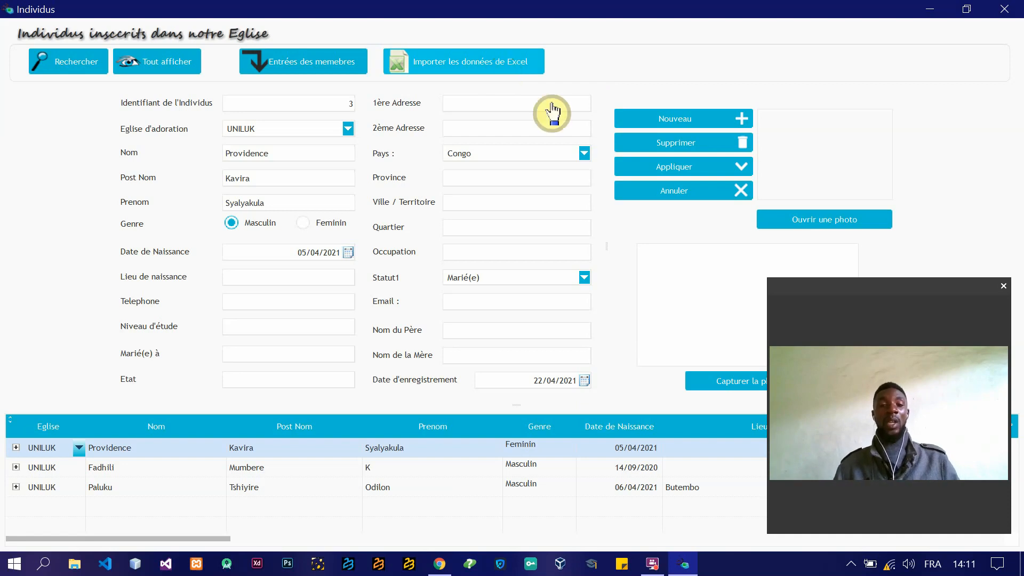
{"action": "left_click", "coordinate": [504, 75]}
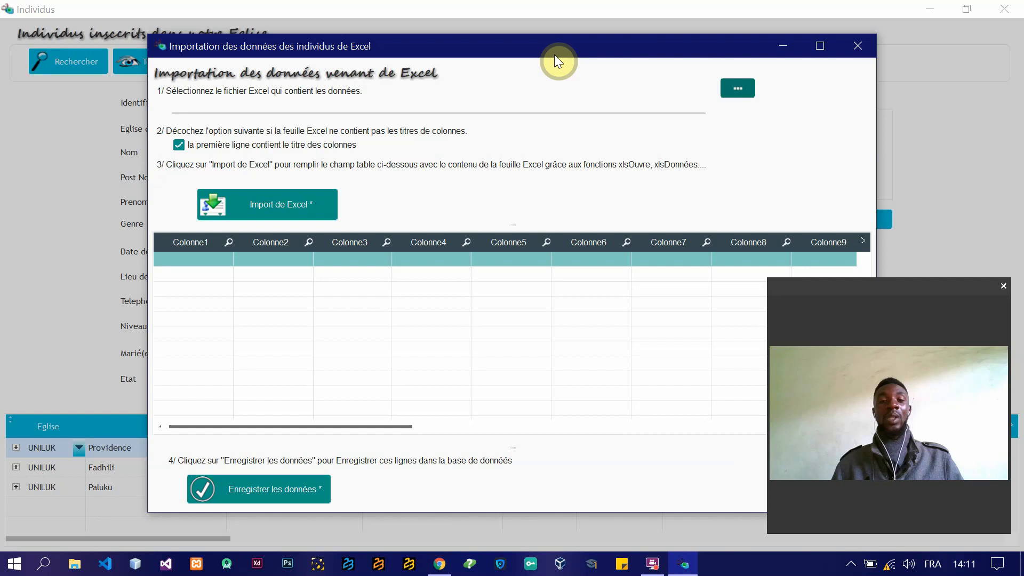
{"action": "left_click_drag", "start_coordinate": [547, 50], "coordinate": [441, 36]}
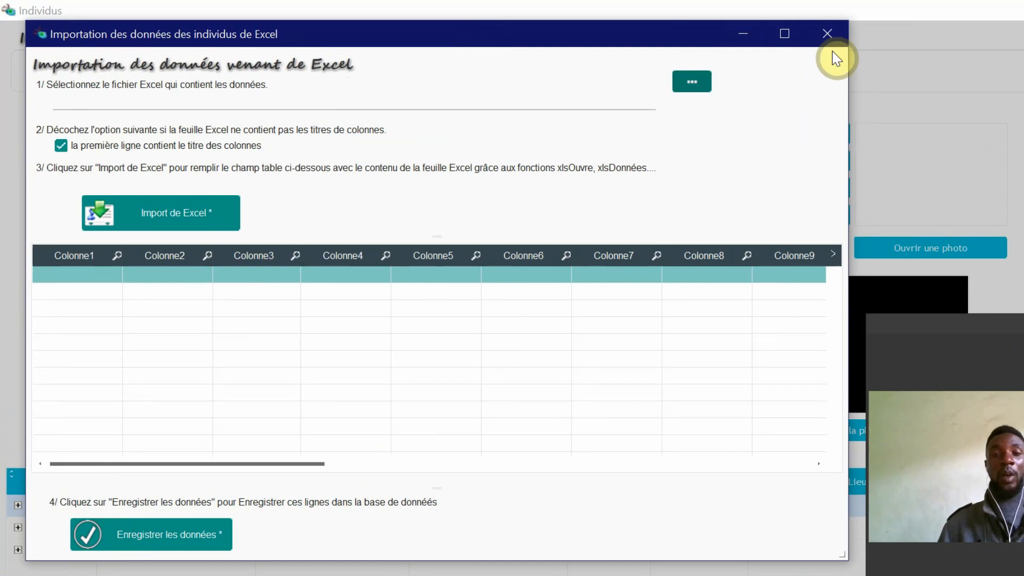
Step: Start selecting the Excel file to import, browse to Mes projets on Disque local (C:) and check the GESTION_DE_PRESENCE folder
{"action": "left_click", "coordinate": [327, 97]}
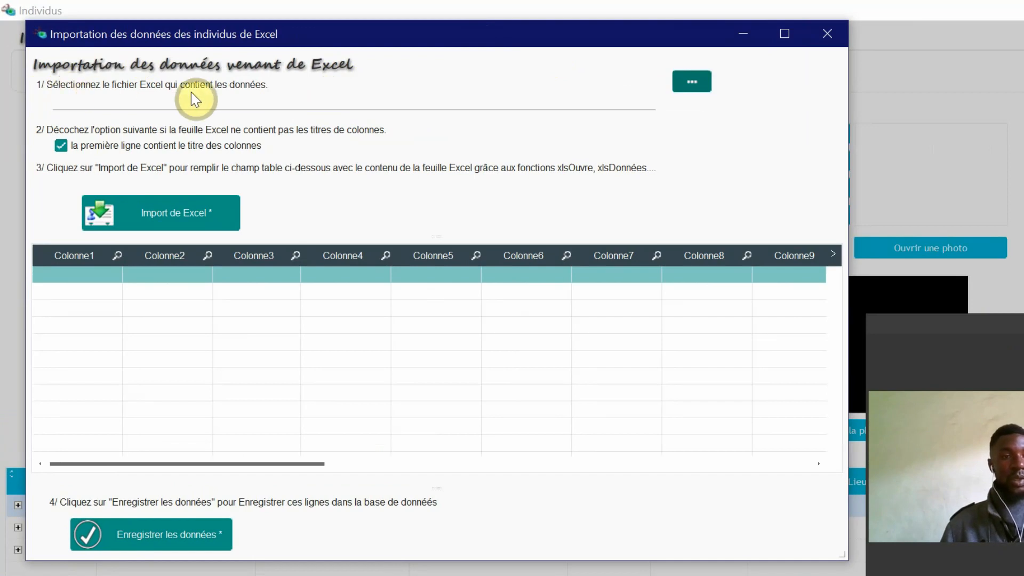
{"action": "left_click", "coordinate": [689, 88]}
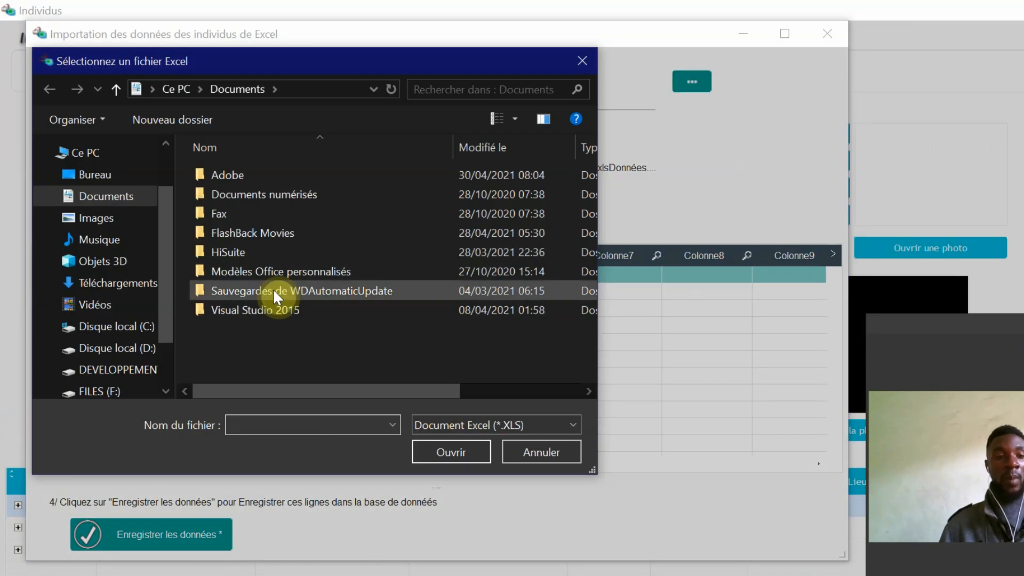
{"action": "left_click_drag", "start_coordinate": [167, 209], "coordinate": [168, 264]}
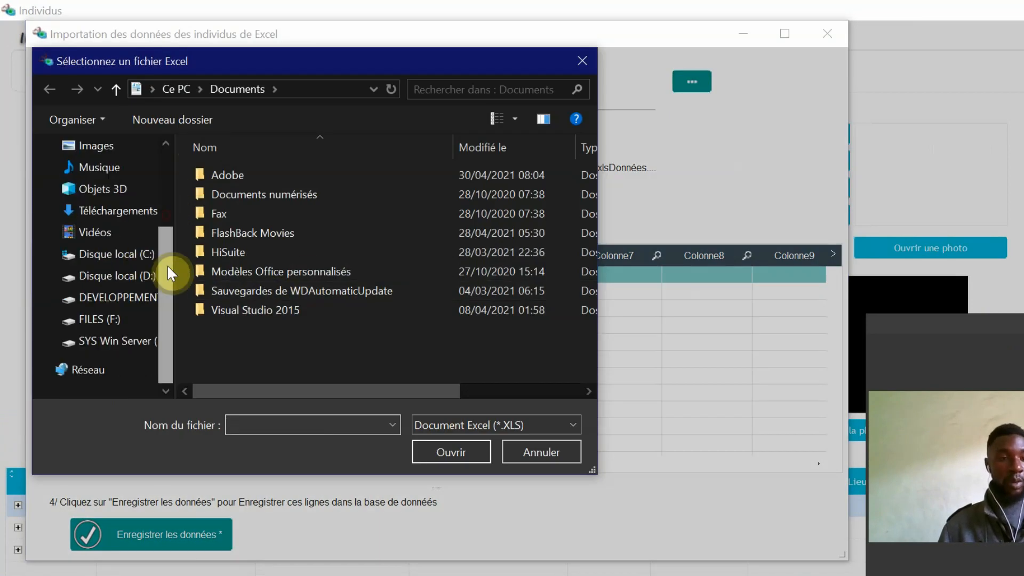
{"action": "left_click", "coordinate": [122, 262]}
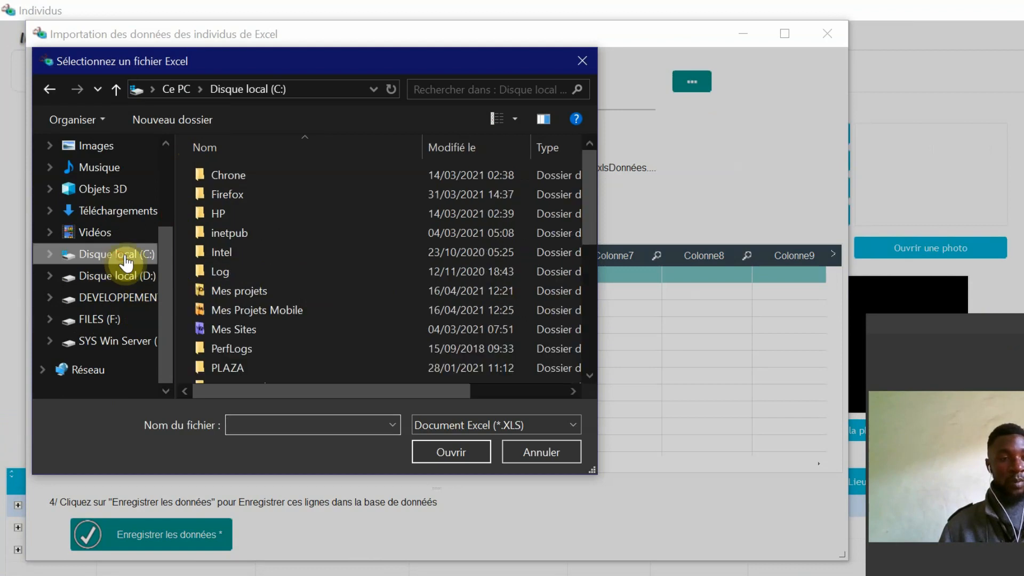
{"action": "double_click", "coordinate": [233, 289]}
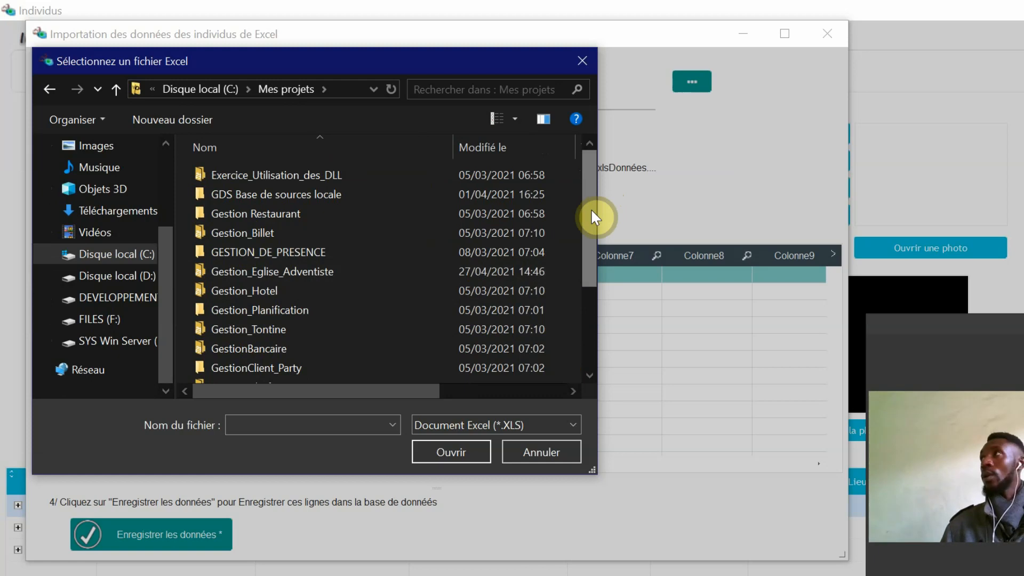
{"action": "left_click_drag", "start_coordinate": [591, 210], "coordinate": [591, 239]}
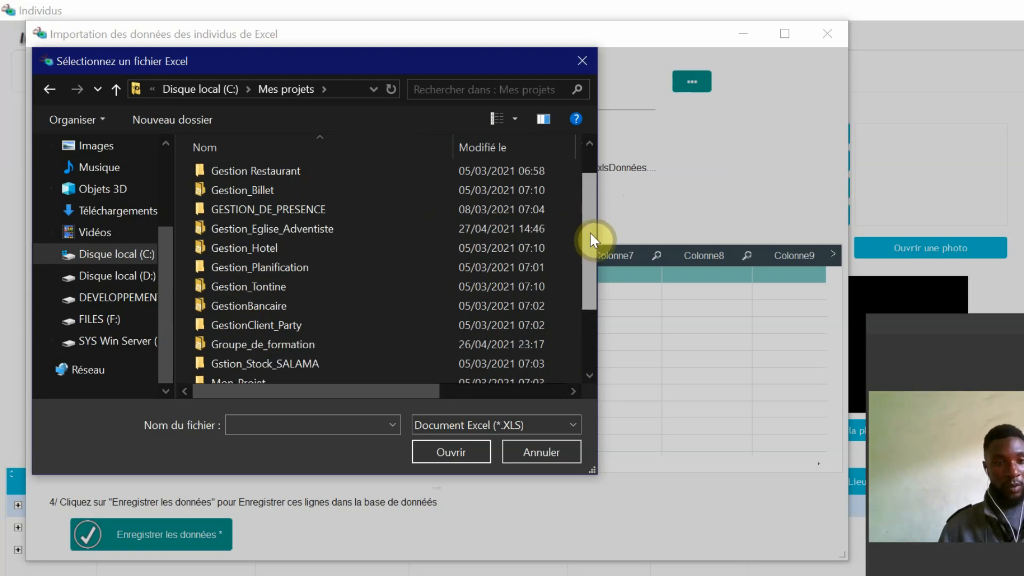
{"action": "double_click", "coordinate": [293, 215]}
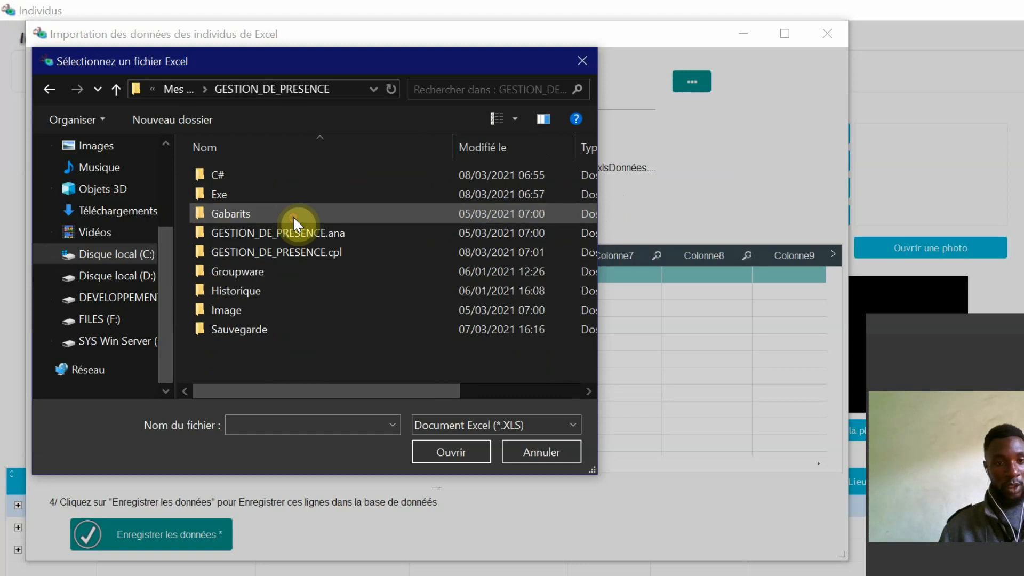
{"action": "key", "text": "alt+Left"}
Step: Search Gestion_Eglise_Adventiste for an Excel file, checking Documents de conception, Exe, Install_Exécutable Windows 32 bits and Sauvegarde
{"action": "double_click", "coordinate": [257, 270]}
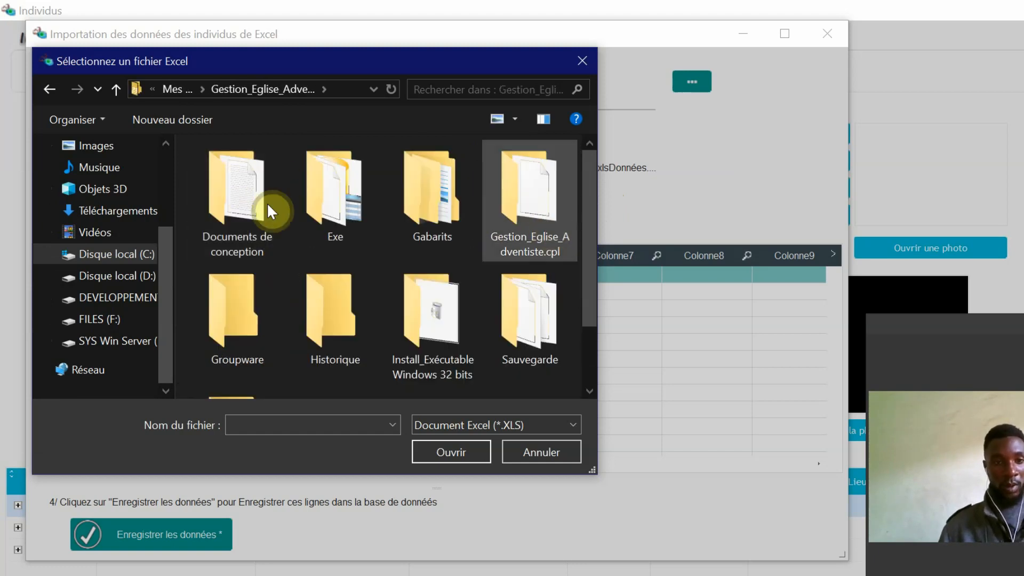
{"action": "double_click", "coordinate": [262, 218]}
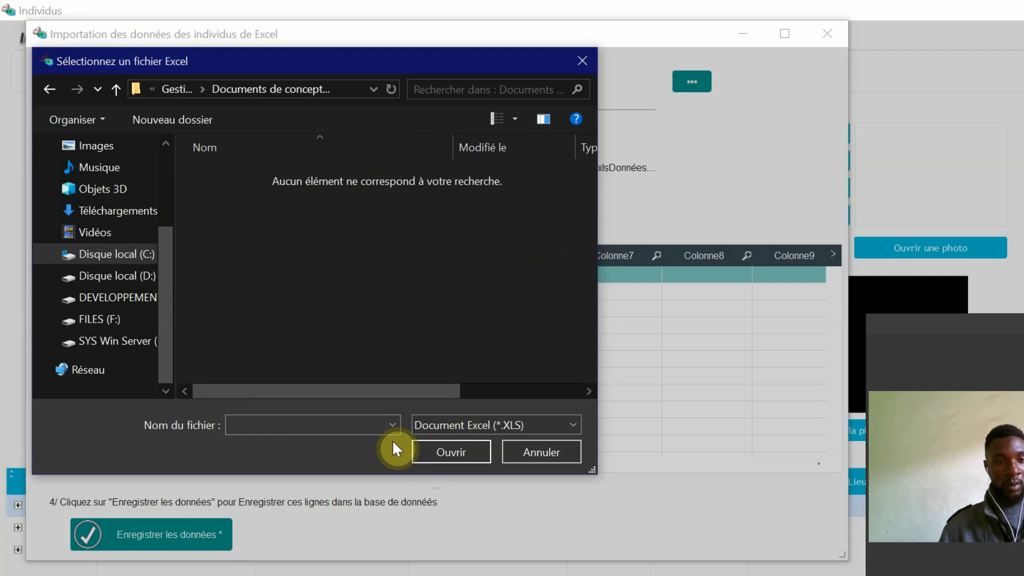
{"action": "key", "text": "BackSpace"}
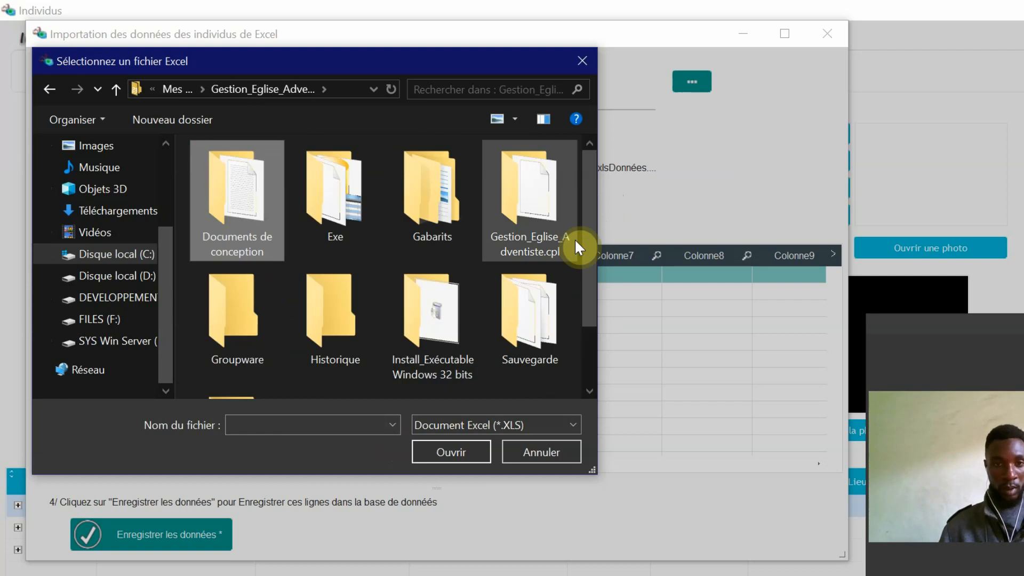
{"action": "mouse_move", "coordinate": [588, 235]}
{"action": "left_mouse_down"}
{"action": "mouse_move", "coordinate": [586, 287]}
{"action": "mouse_move", "coordinate": [587, 245]}
{"action": "mouse_move", "coordinate": [588, 254]}
{"action": "left_mouse_up"}
{"action": "double_click", "coordinate": [296, 180]}
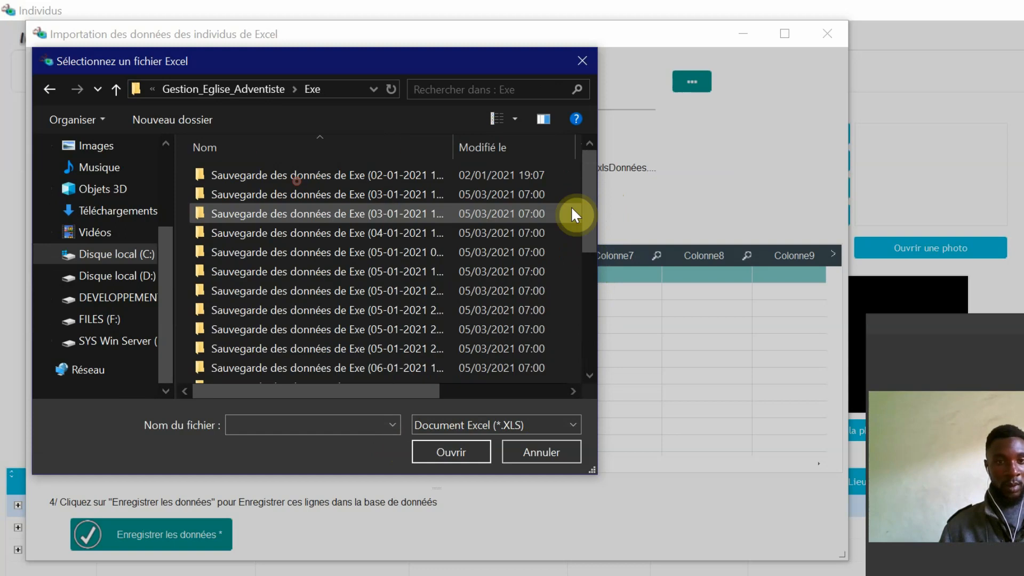
{"action": "left_click_drag", "start_coordinate": [589, 206], "coordinate": [575, 391]}
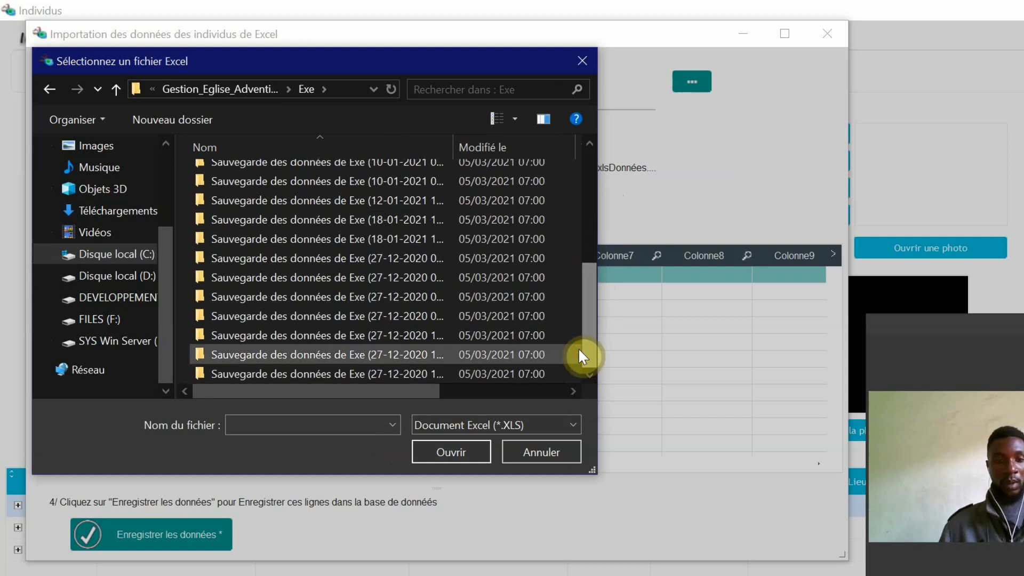
{"action": "key", "text": "alt+Up"}
{"action": "double_click", "coordinate": [430, 323]}
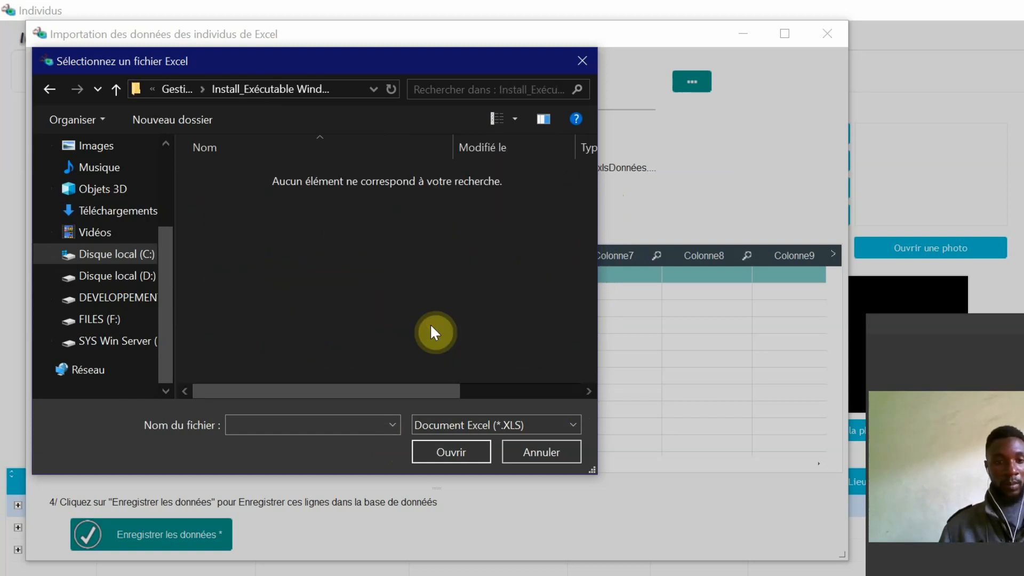
{"action": "key", "text": "alt+Up"}
{"action": "left_click_drag", "start_coordinate": [591, 224], "coordinate": [585, 319]}
{"action": "left_click", "coordinate": [530, 247]}
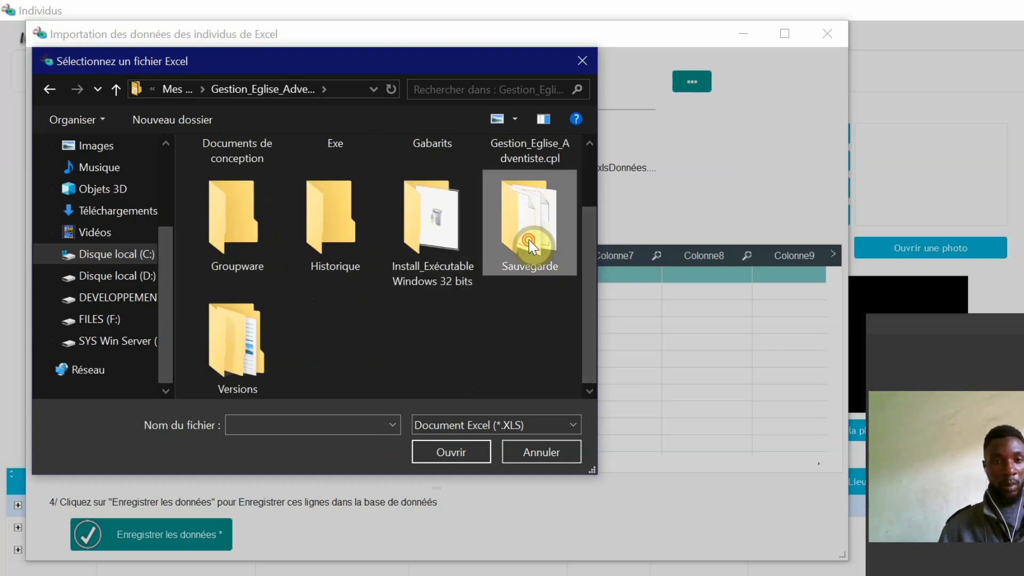
{"action": "double_click", "coordinate": [531, 246]}
{"action": "key", "text": "alt+Up"}
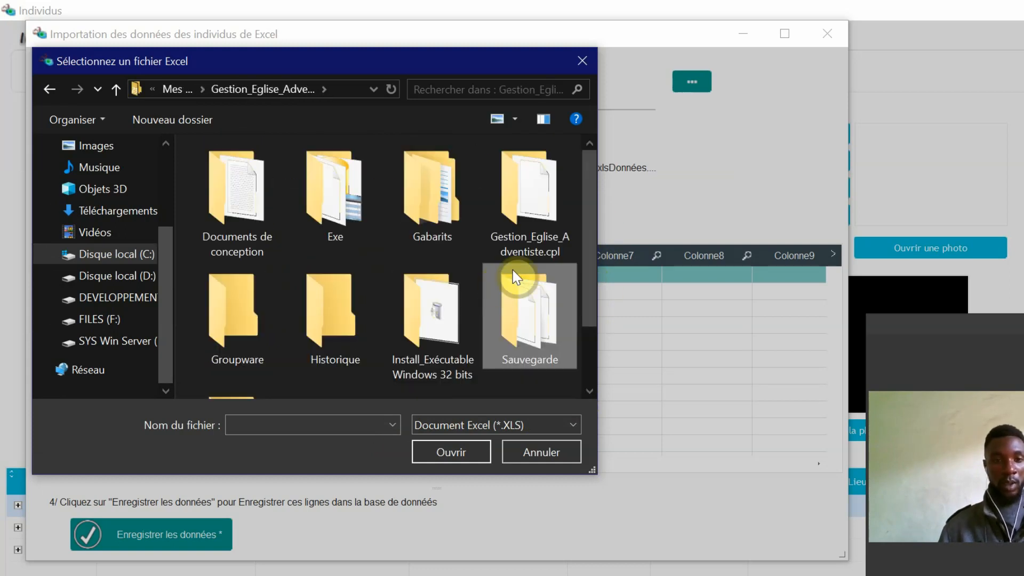
Step: Search the Exe folder again, including one of its data backup folders, and return to the Gestion_Eglise_Adventiste folder
{"action": "double_click", "coordinate": [339, 192]}
{"action": "left_click_drag", "start_coordinate": [588, 208], "coordinate": [588, 302]}
{"action": "double_click", "coordinate": [252, 187]}
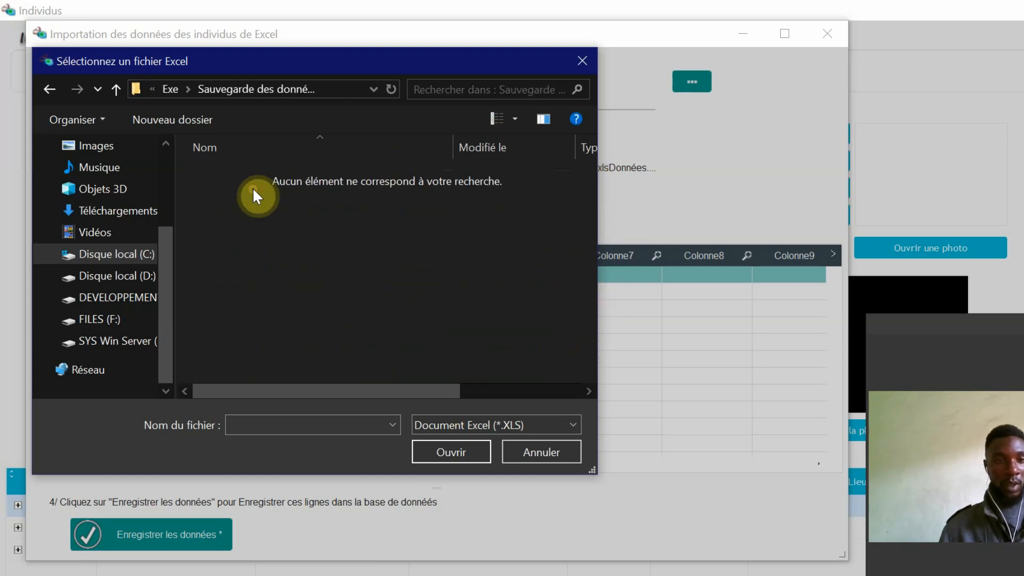
{"action": "key", "text": "alt+Up"}
{"action": "key", "text": "alt+Up"}
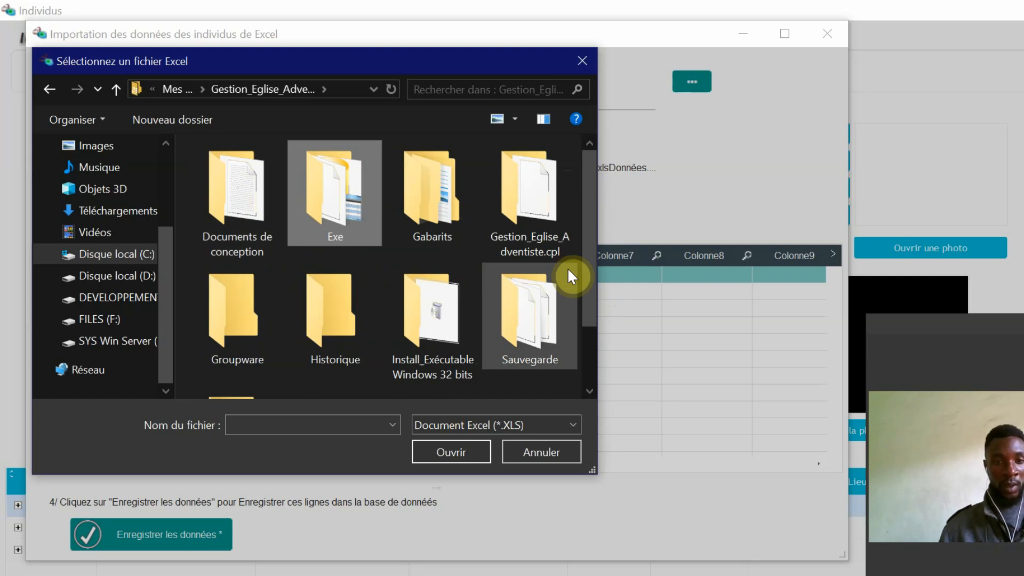
{"action": "left_click_drag", "start_coordinate": [589, 293], "coordinate": [583, 347]}
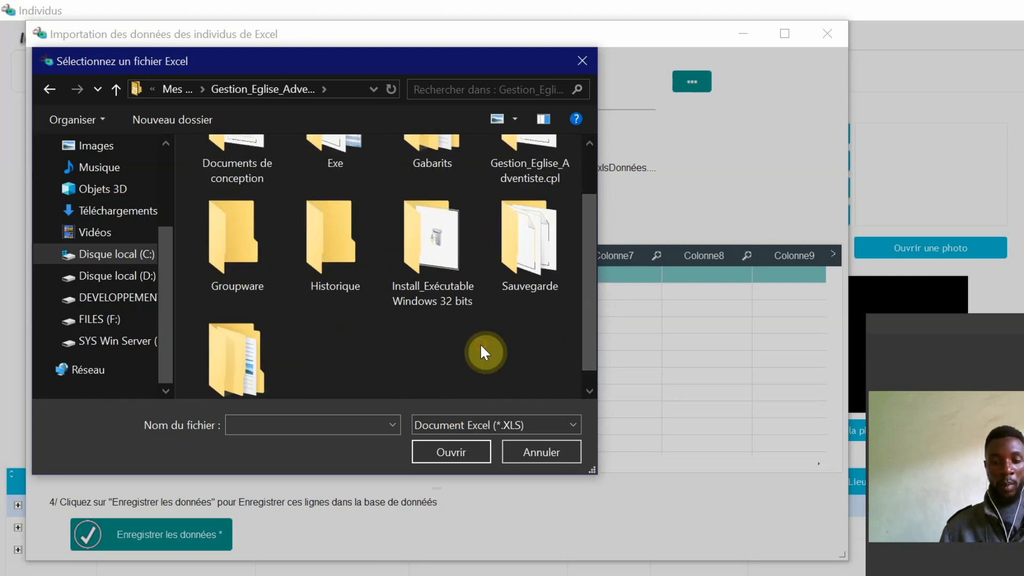
Step: Look through Mes projets and Documents for the Excel file, and close the file selection without choosing a file
{"action": "key", "text": "alt+Up"}
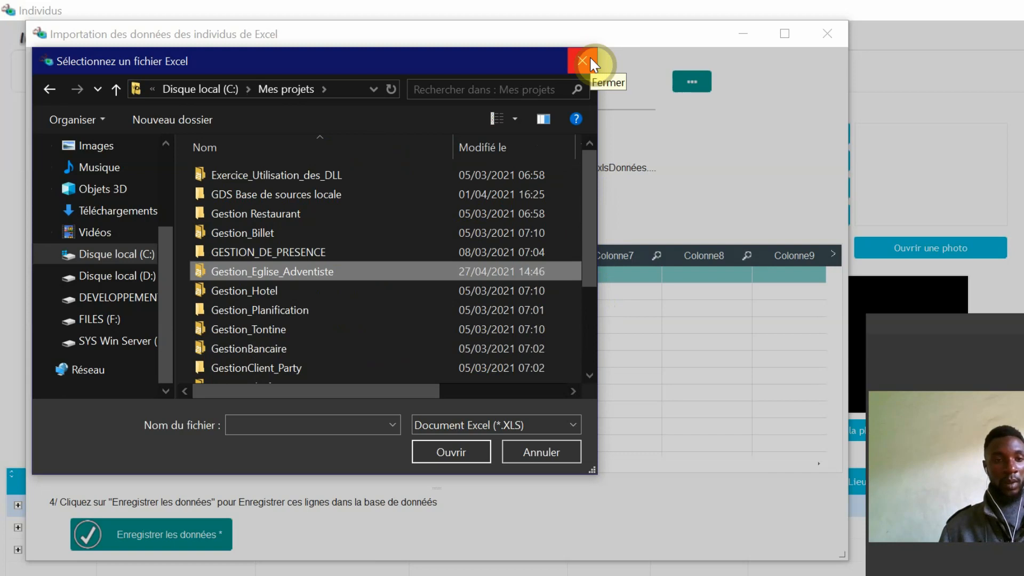
{"action": "scroll", "coordinate": [590, 213], "scroll_direction": "down", "scroll_amount": 2}
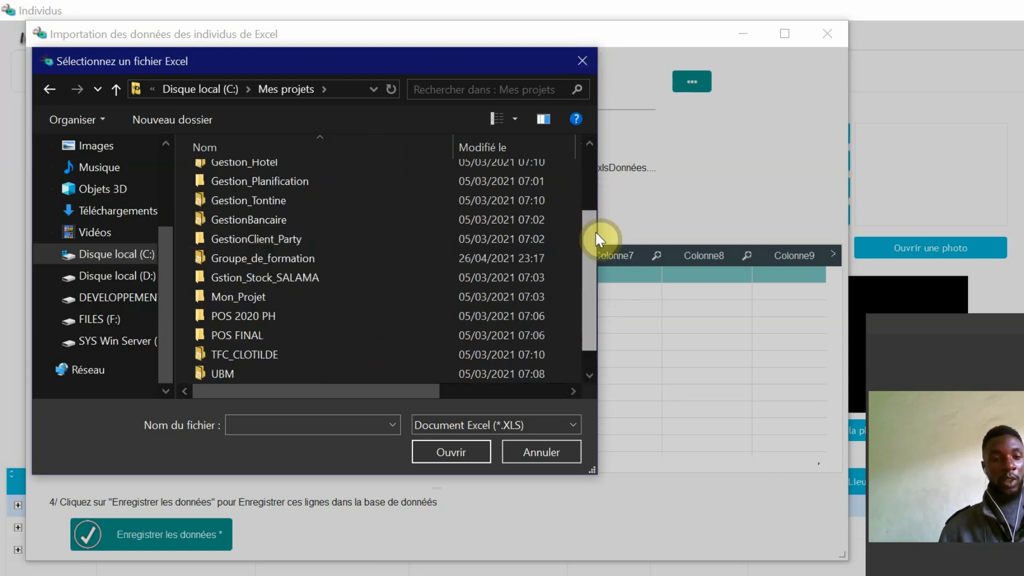
{"action": "left_click_drag", "start_coordinate": [598, 239], "coordinate": [596, 180]}
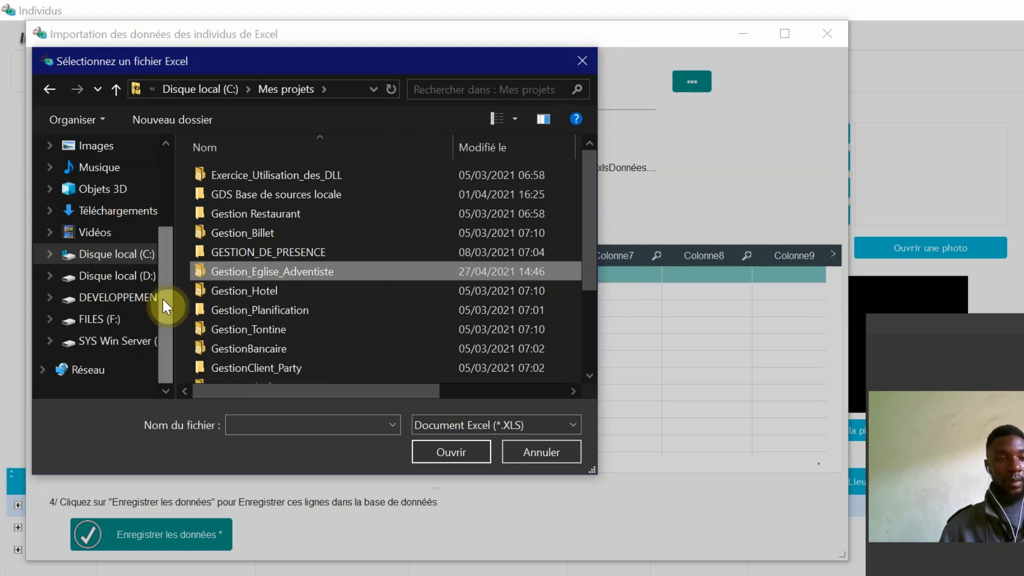
{"action": "left_click_drag", "start_coordinate": [162, 298], "coordinate": [171, 159]}
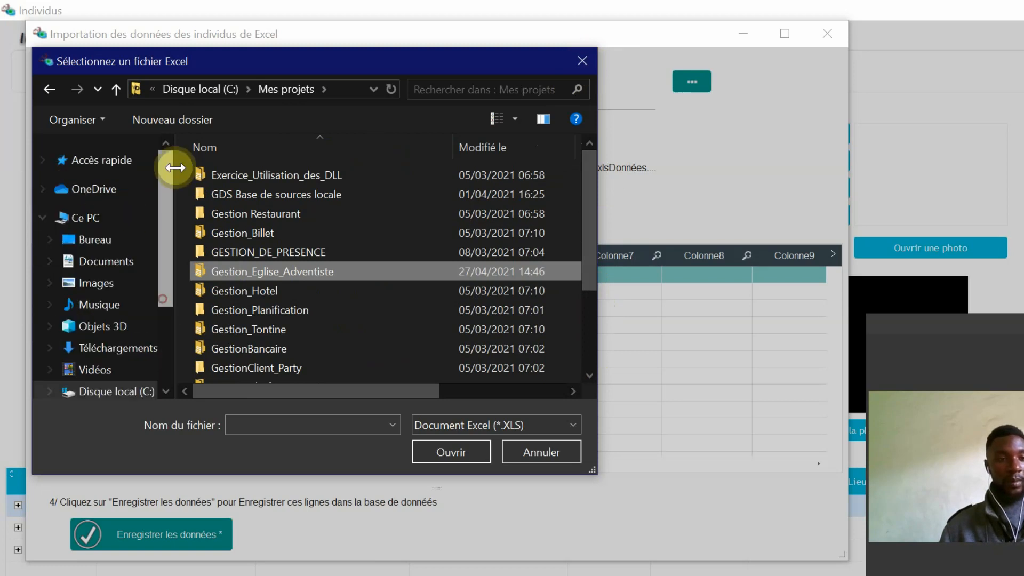
{"action": "left_click", "coordinate": [99, 261]}
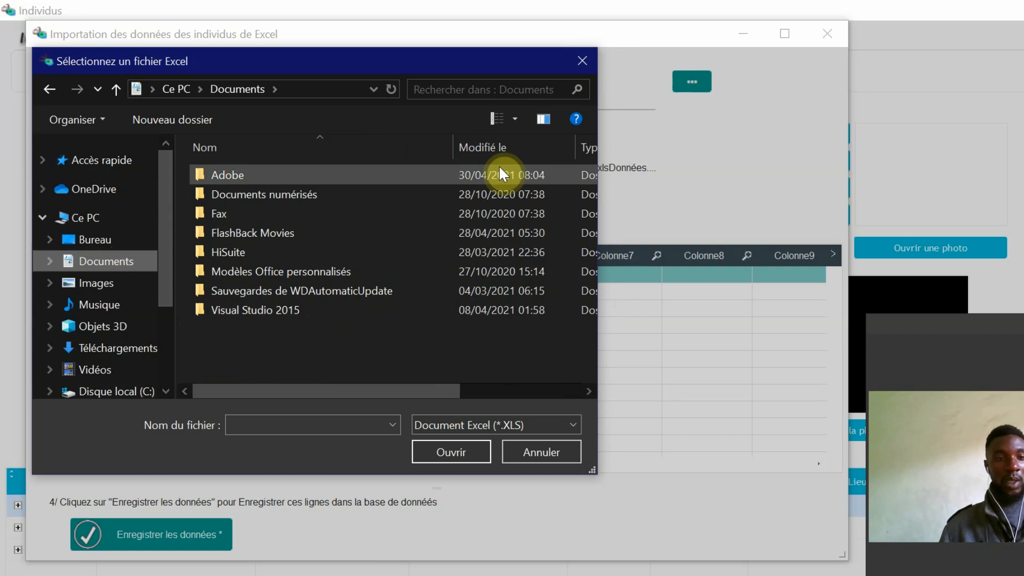
{"action": "left_click", "coordinate": [580, 60]}
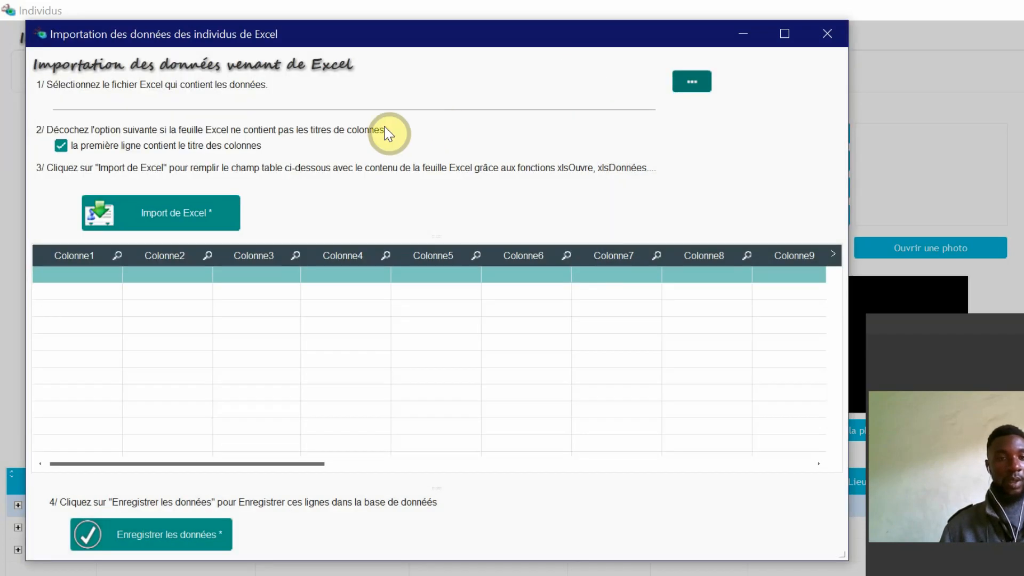
Step: Examine the import window's file path, column-title option and data table columns, and close it without importing
{"action": "left_click", "coordinate": [294, 106]}
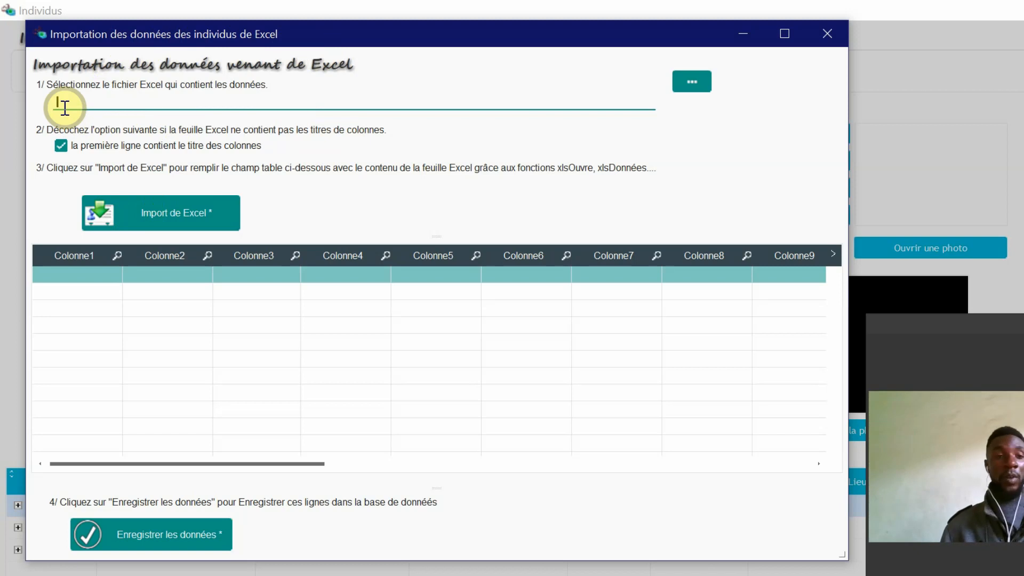
{"action": "left_click", "coordinate": [690, 88]}
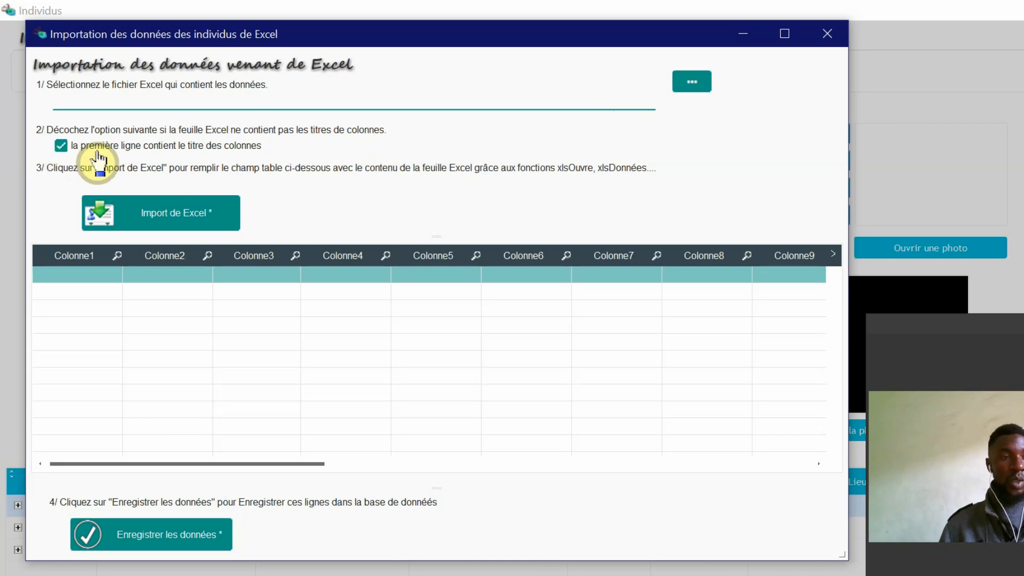
{"action": "left_click", "coordinate": [62, 154]}
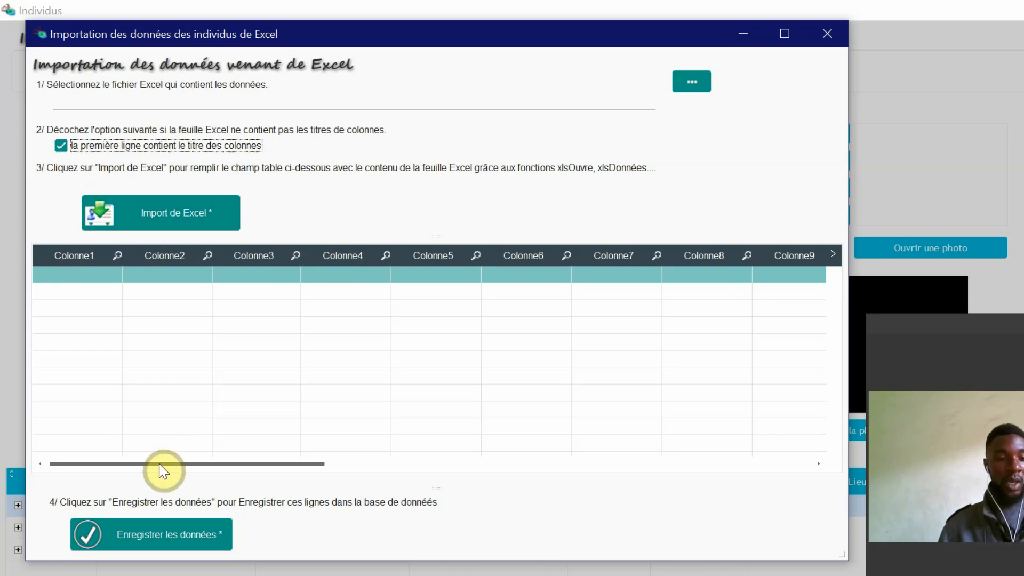
{"action": "left_click_drag", "start_coordinate": [160, 463], "coordinate": [708, 423]}
{"action": "left_click_drag", "start_coordinate": [639, 462], "coordinate": [126, 480]}
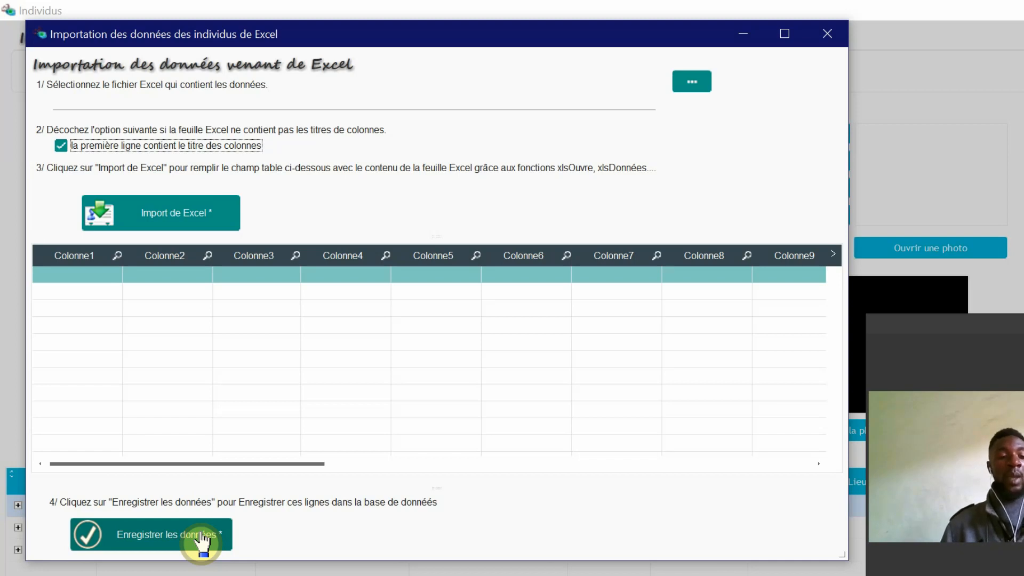
{"action": "left_click", "coordinate": [826, 33]}
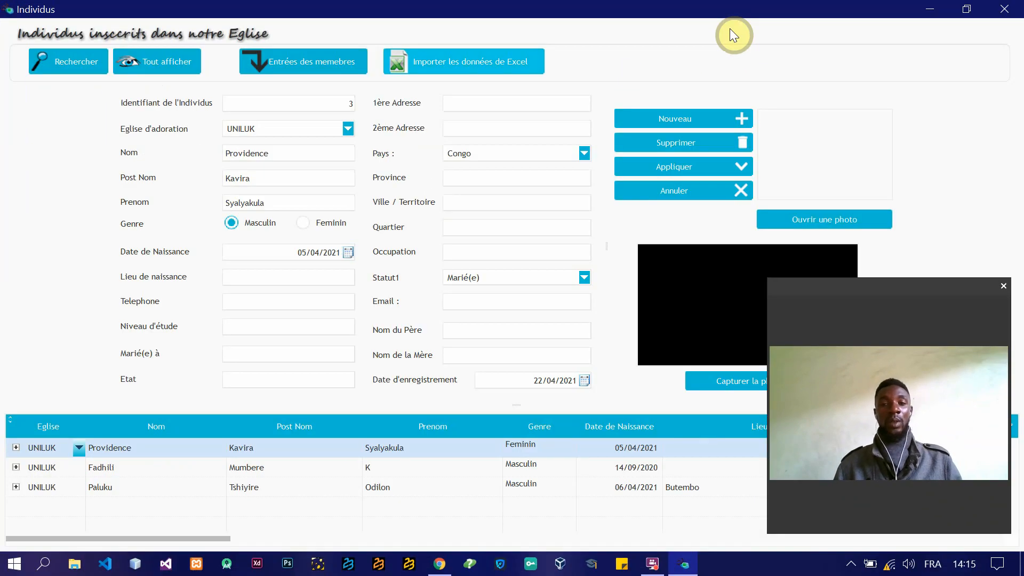
Step: Display all registered individuals in the list
{"action": "left_click", "coordinate": [143, 65]}
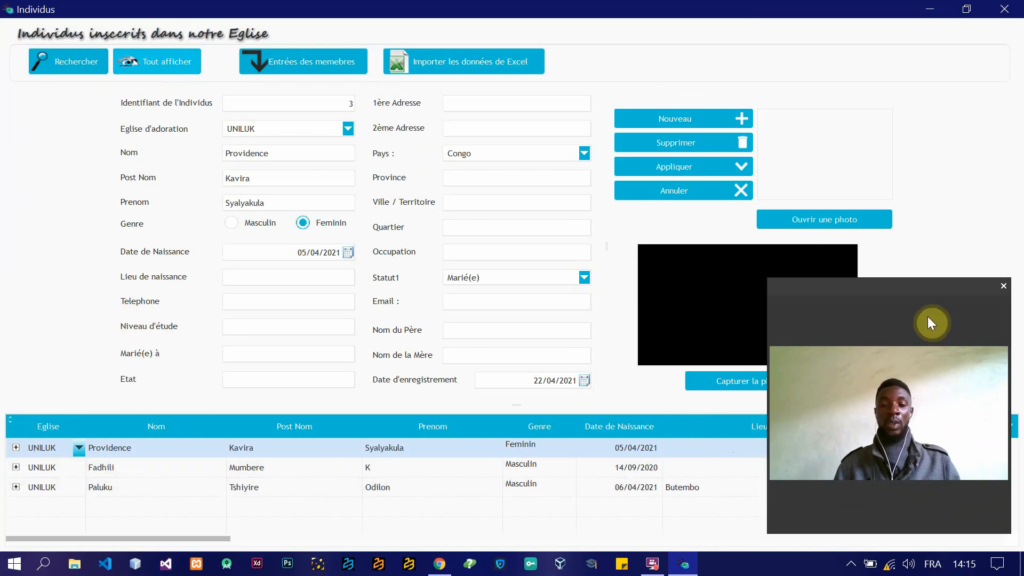
{"action": "left_click_drag", "start_coordinate": [922, 287], "coordinate": [912, 96]}
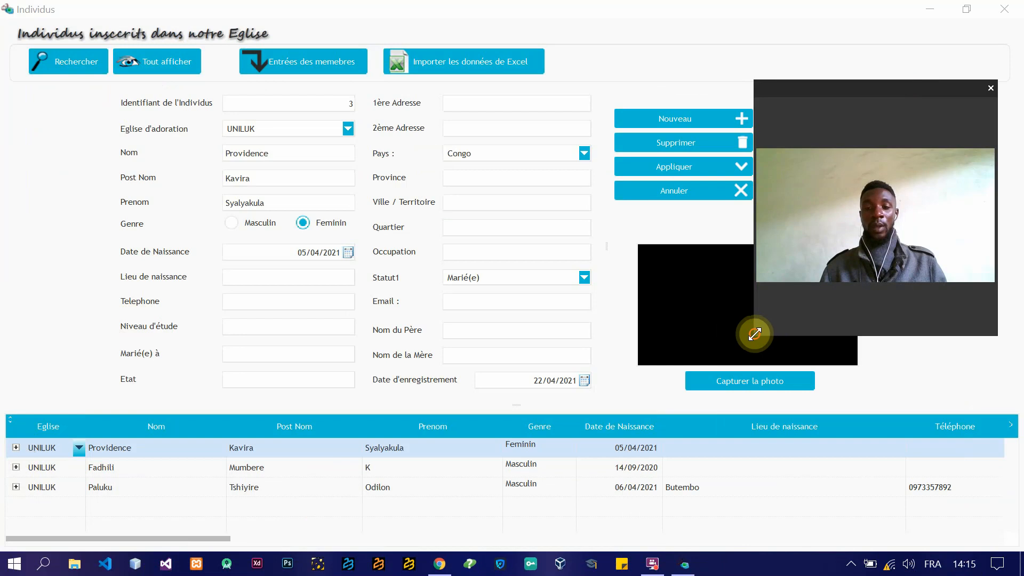
{"action": "left_click_drag", "start_coordinate": [754, 334], "coordinate": [833, 185]}
{"action": "left_click_drag", "start_coordinate": [906, 92], "coordinate": [901, 41]}
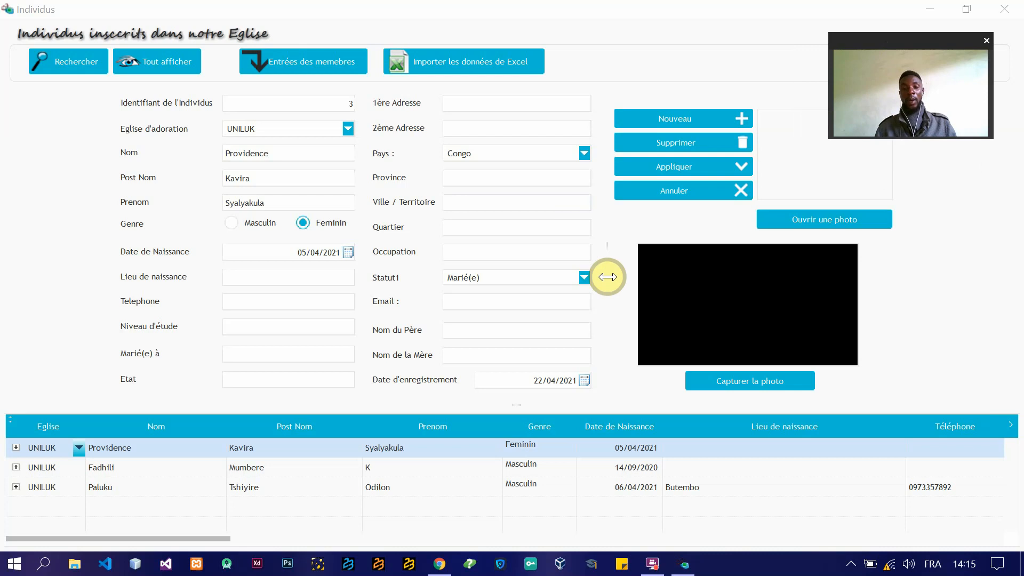
{"action": "mouse_move", "coordinate": [607, 277]}
{"action": "left_mouse_down"}
{"action": "mouse_move", "coordinate": [642, 270]}
{"action": "mouse_move", "coordinate": [603, 276]}
{"action": "left_mouse_up"}
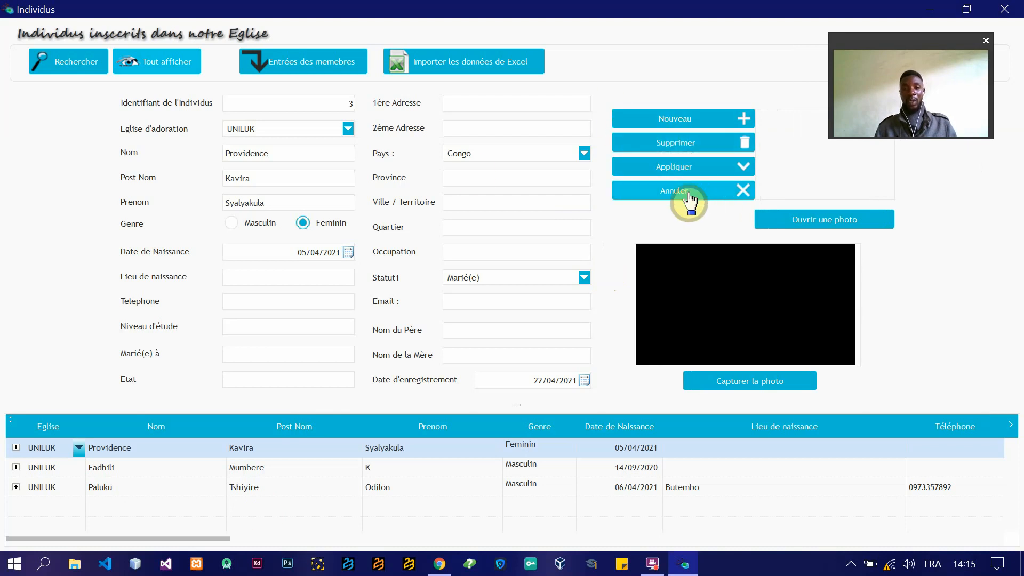
Step: Start a new individual record and set its church of worship to UNILUK
{"action": "left_click", "coordinate": [663, 123]}
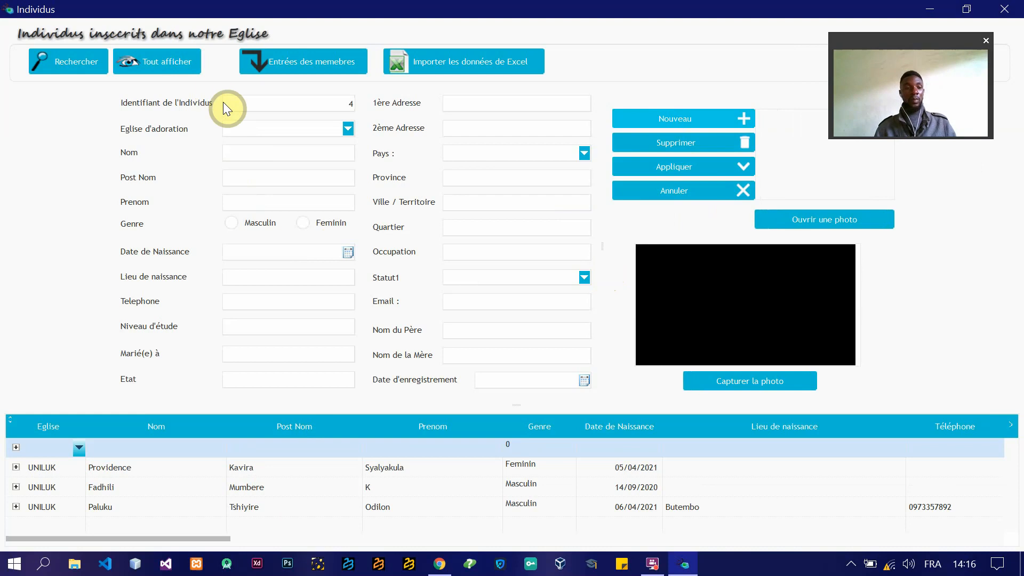
{"action": "left_click", "coordinate": [344, 129]}
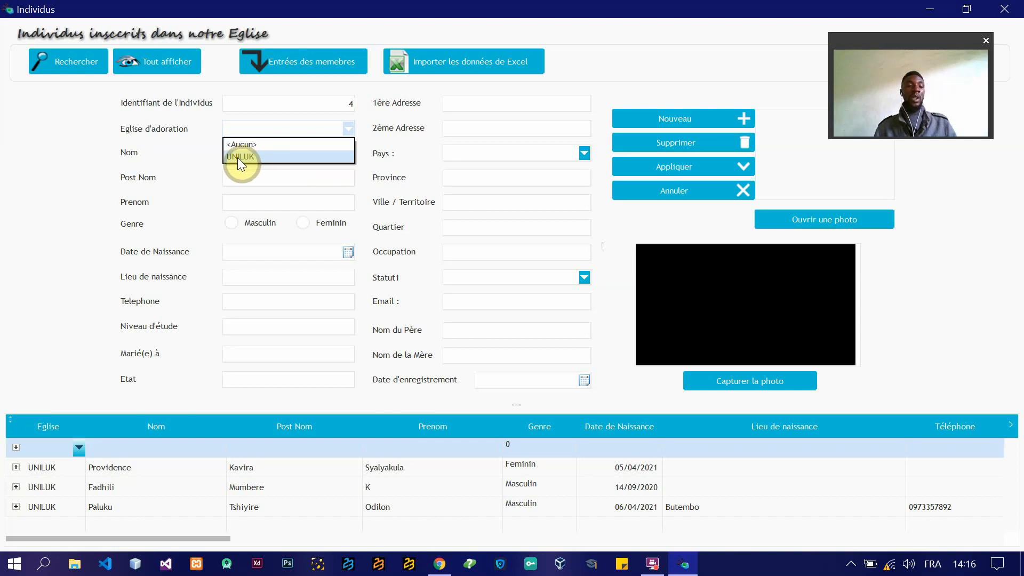
{"action": "left_click", "coordinate": [260, 156]}
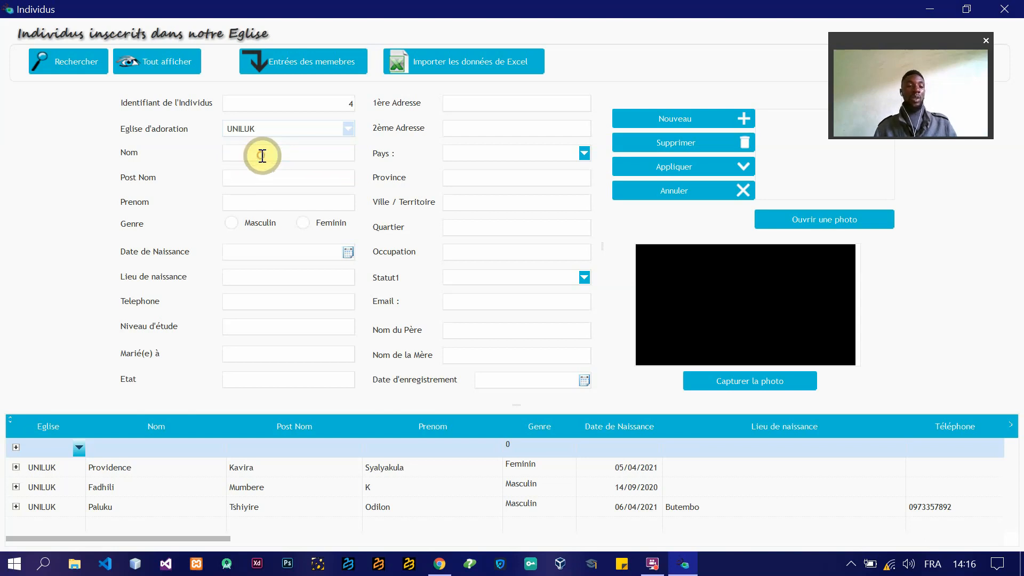
Step: Fill in the individual's last name, post-name and first name, and set the gender to Masculin
{"action": "left_click", "coordinate": [315, 152]}
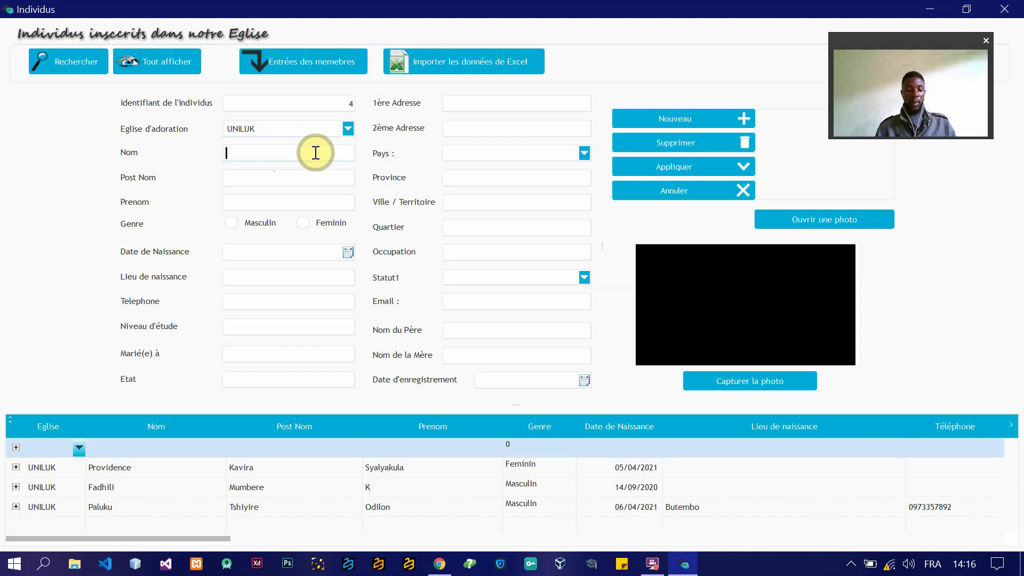
{"action": "type", "text": "P"}
{"action": "key", "text": "BackSpace"}
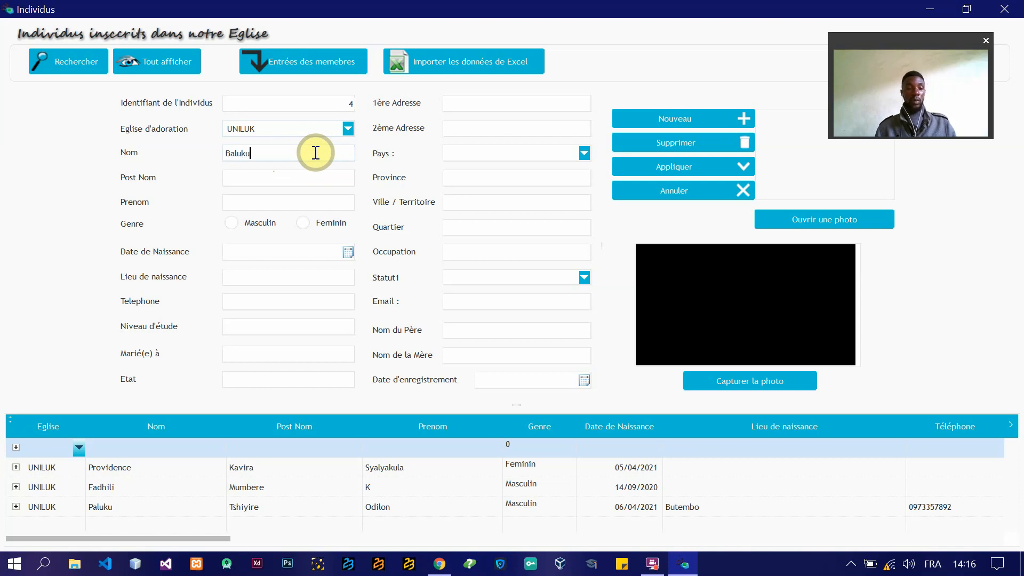
{"action": "left_click", "coordinate": [272, 178]}
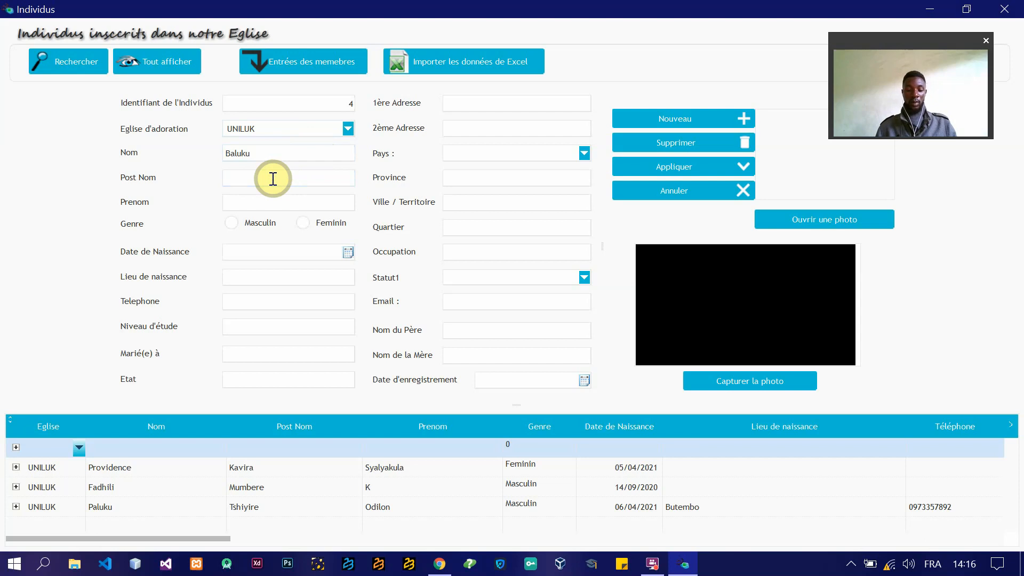
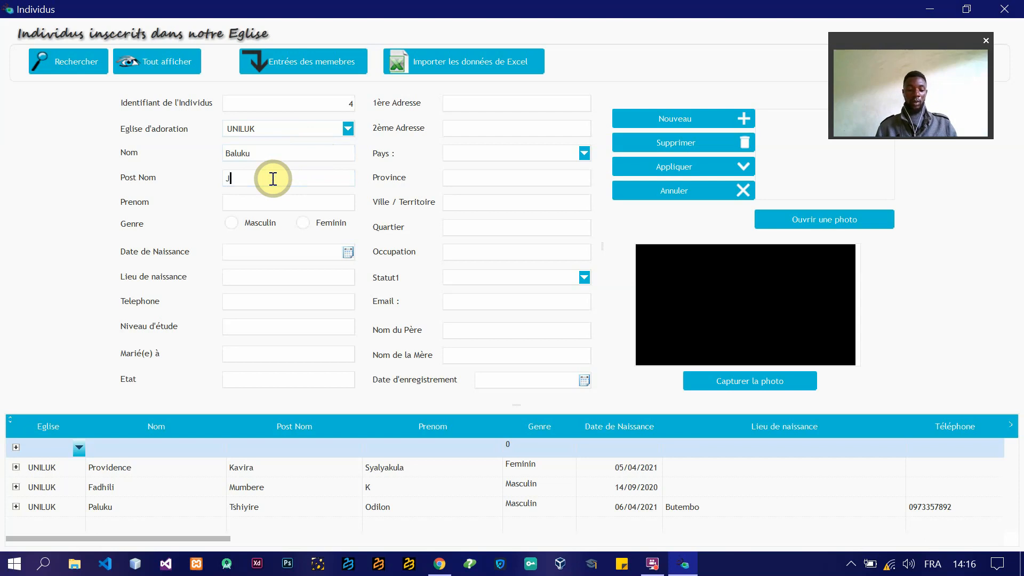
{"action": "left_click", "coordinate": [252, 199]}
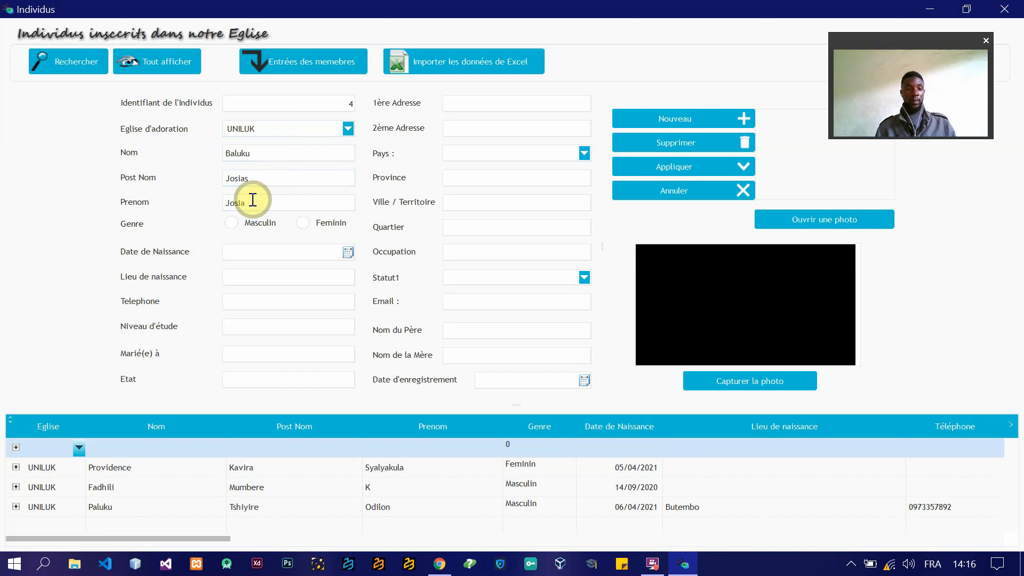
{"action": "left_click", "coordinate": [231, 224]}
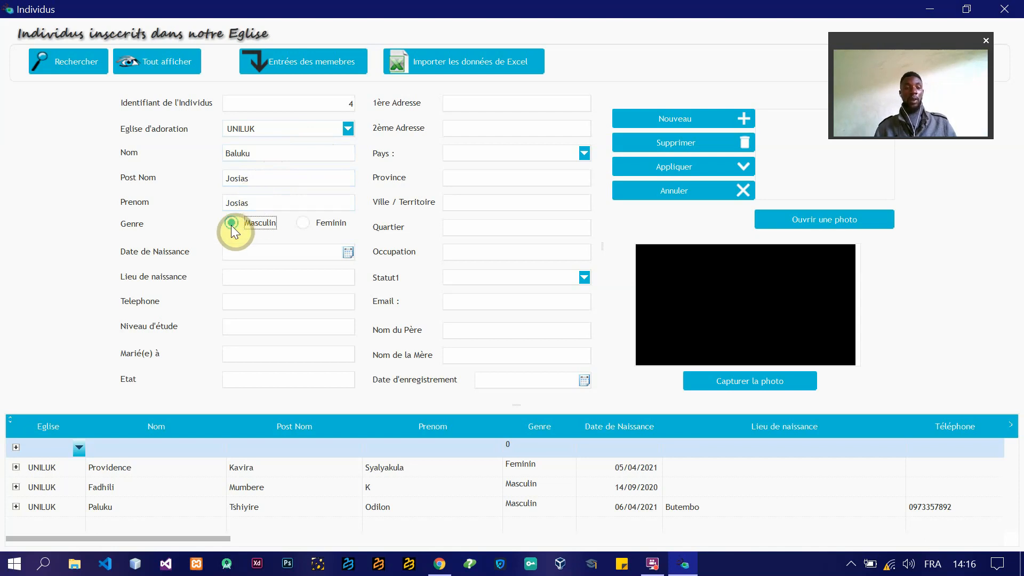
Step: Fill in the individual's date of birth
{"action": "left_click", "coordinate": [347, 252]}
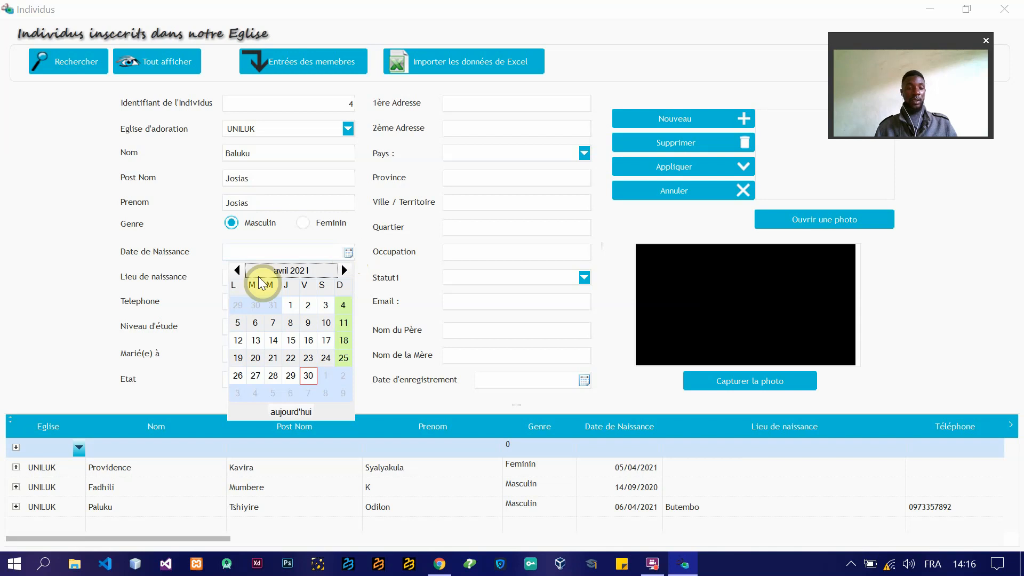
{"action": "left_click", "coordinate": [238, 270]}
{"action": "left_click", "coordinate": [237, 270]}
{"action": "left_click", "coordinate": [237, 271]}
{"action": "left_click", "coordinate": [238, 270]}
{"action": "left_click", "coordinate": [237, 270]}
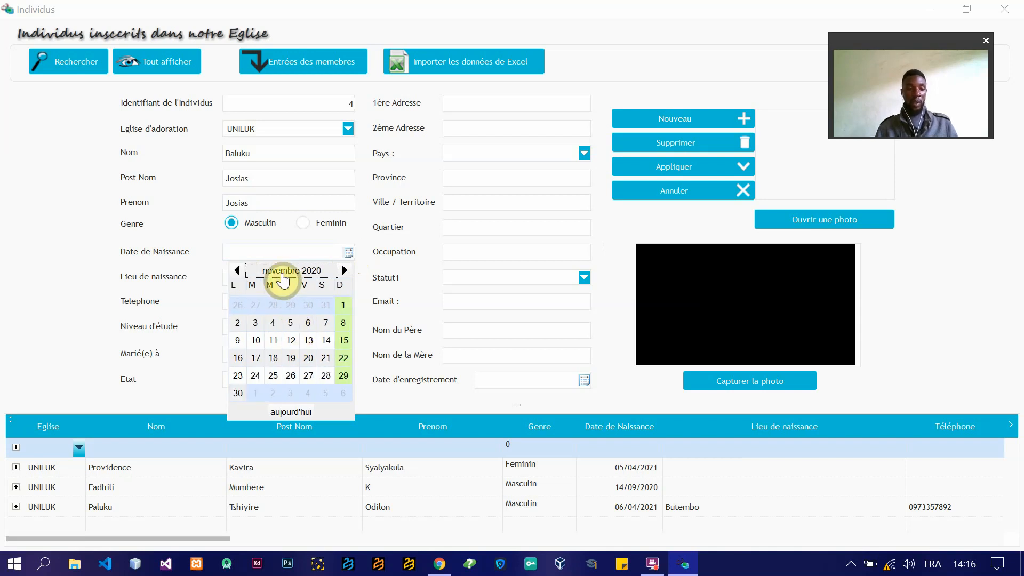
{"action": "left_click", "coordinate": [283, 277]}
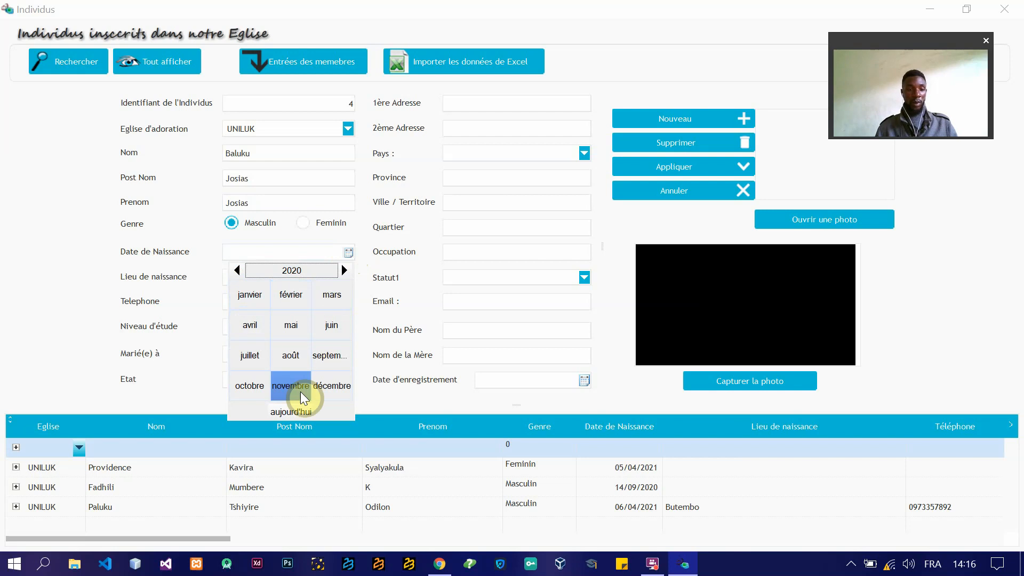
{"action": "left_click", "coordinate": [238, 271]}
{"action": "left_click", "coordinate": [238, 270]}
{"action": "left_click", "coordinate": [238, 270]}
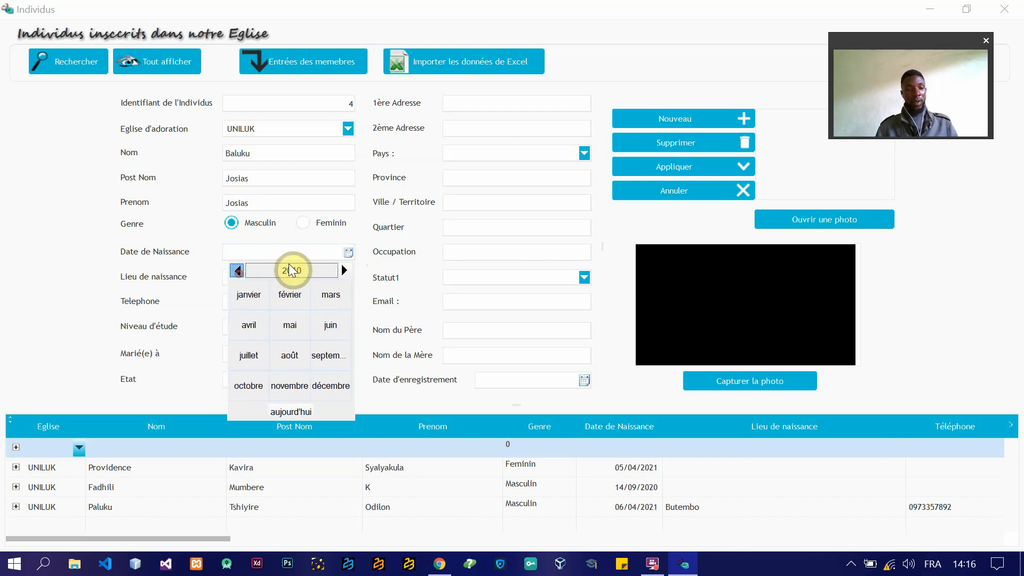
{"action": "left_click", "coordinate": [305, 270]}
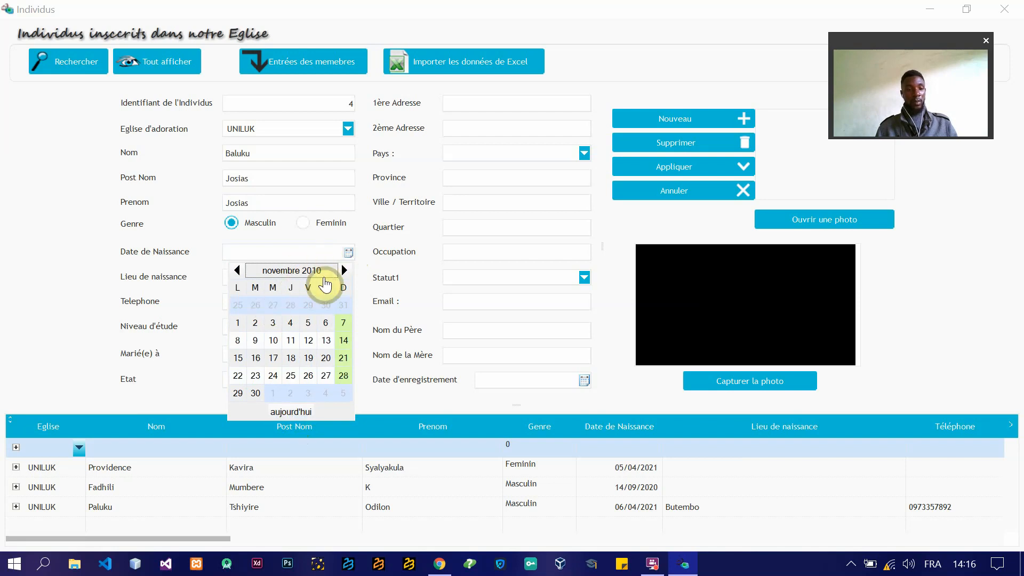
{"action": "left_click", "coordinate": [291, 339]}
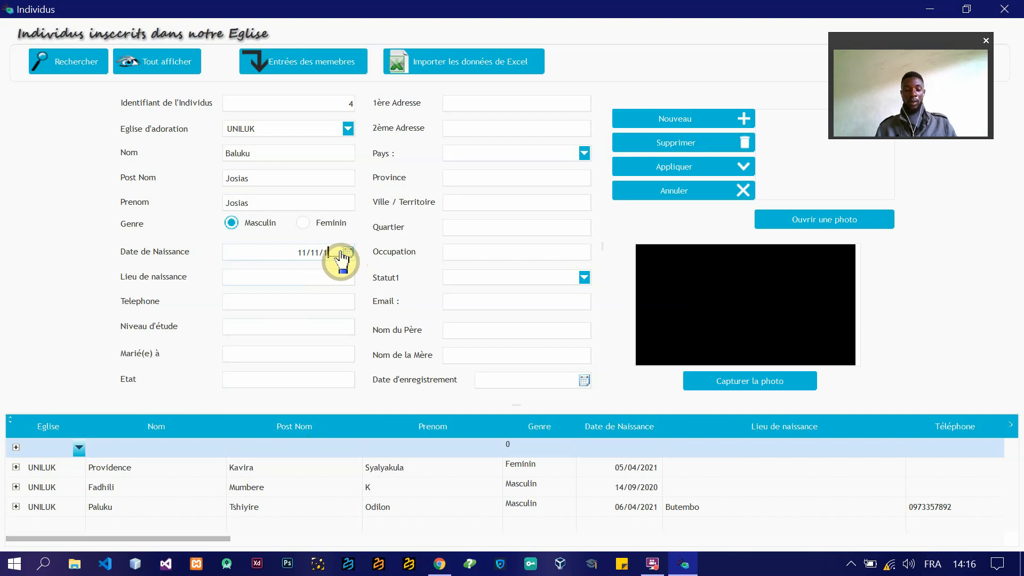
{"action": "type", "text": "996"}
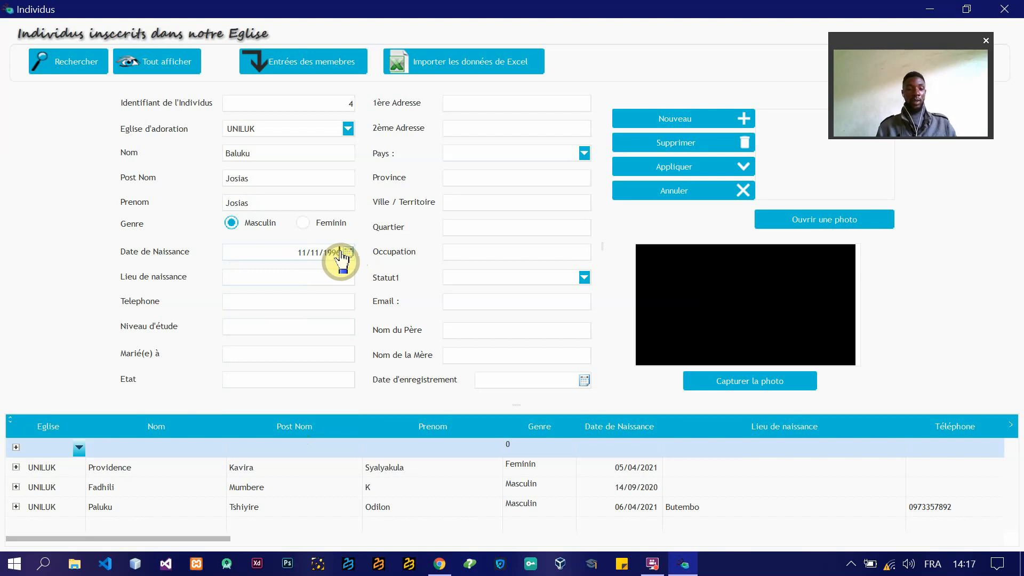
Step: Enter Butembo as the individual's place of birth
{"action": "left_click", "coordinate": [243, 281]}
{"action": "type", "text": "Bute"}
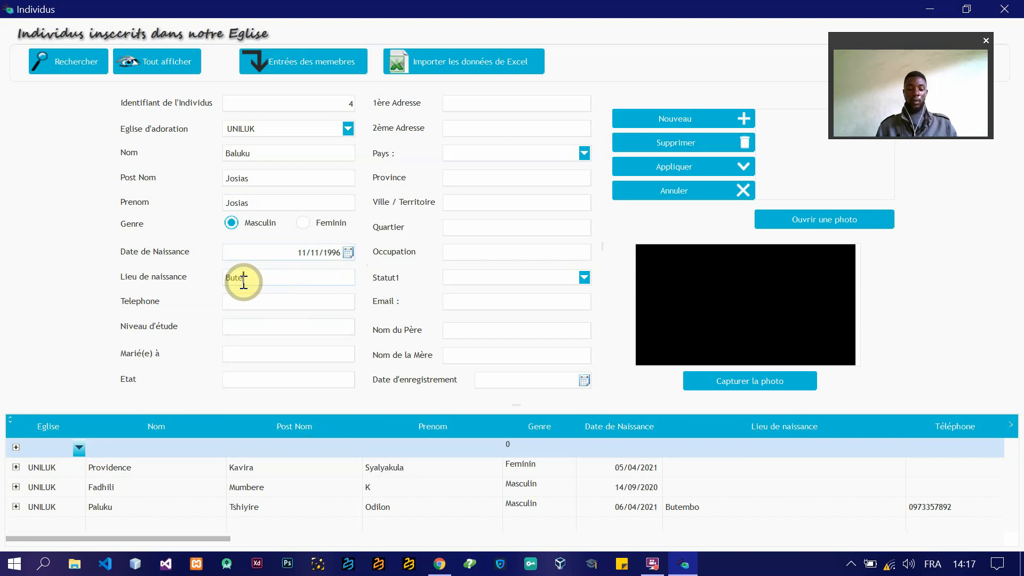
{"action": "type", "text": "mbo"}
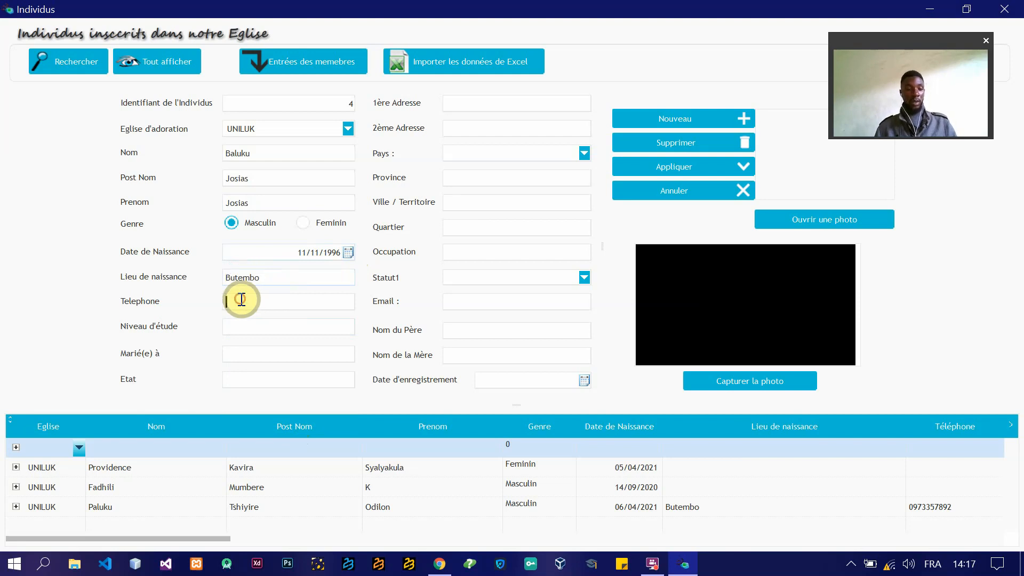
Step: Leave the education level, Marié(e) à, Etat and address fields blank, and set the country to Congo
{"action": "left_click", "coordinate": [270, 328]}
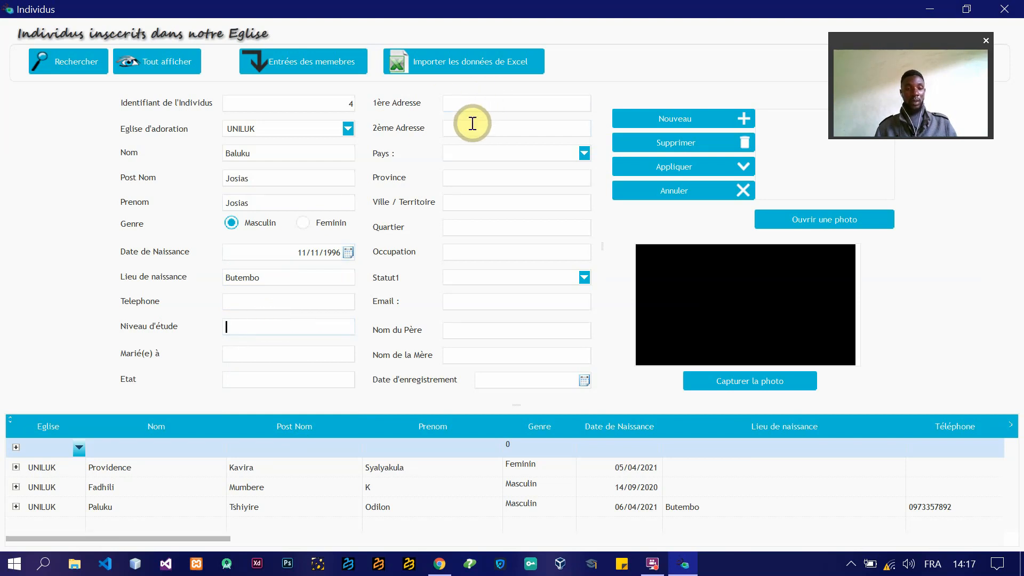
{"action": "left_click", "coordinate": [263, 358]}
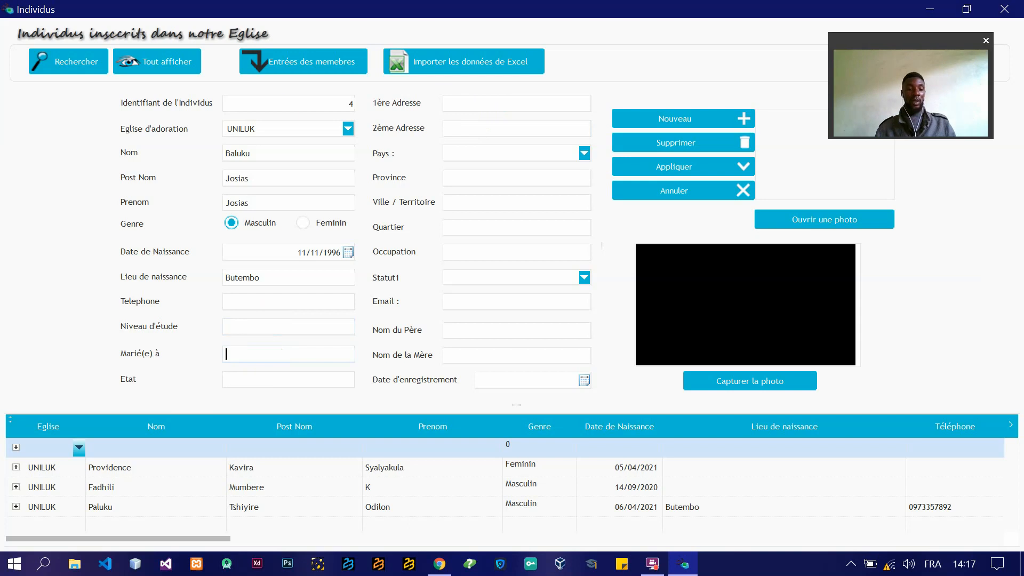
{"action": "left_click", "coordinate": [245, 382]}
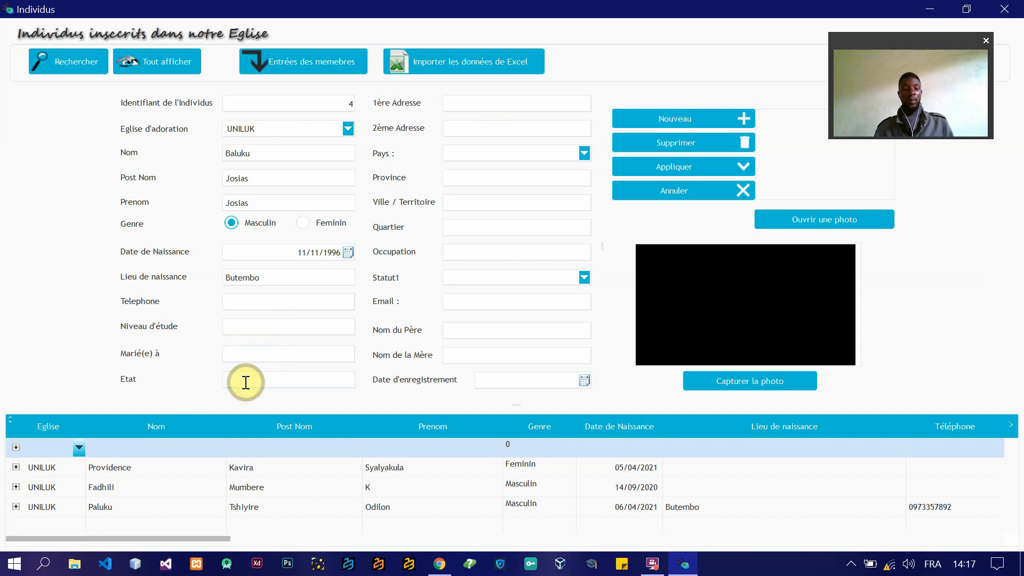
{"action": "left_click", "coordinate": [471, 106]}
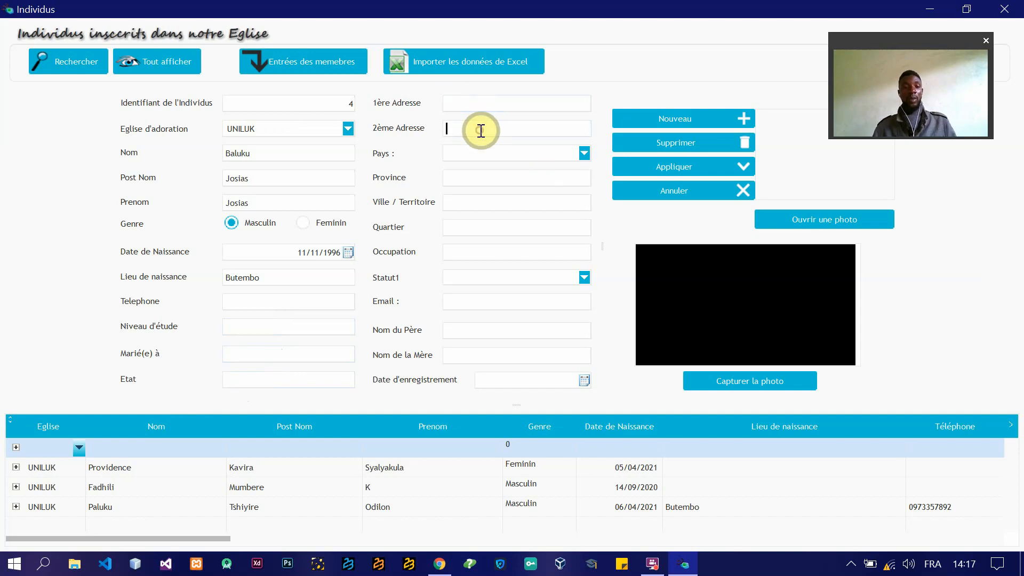
{"action": "left_click", "coordinate": [583, 154]}
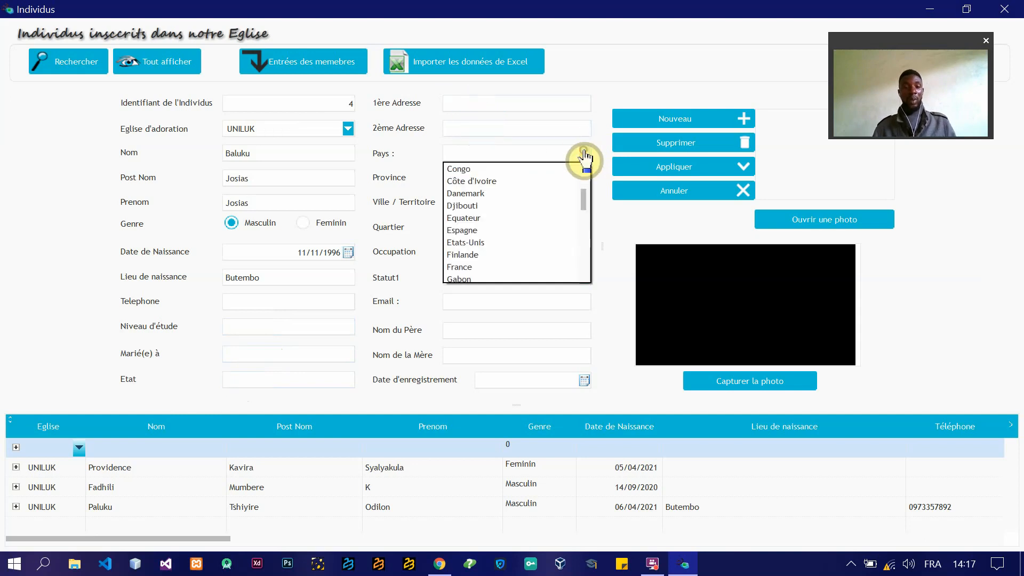
{"action": "left_click", "coordinate": [545, 170]}
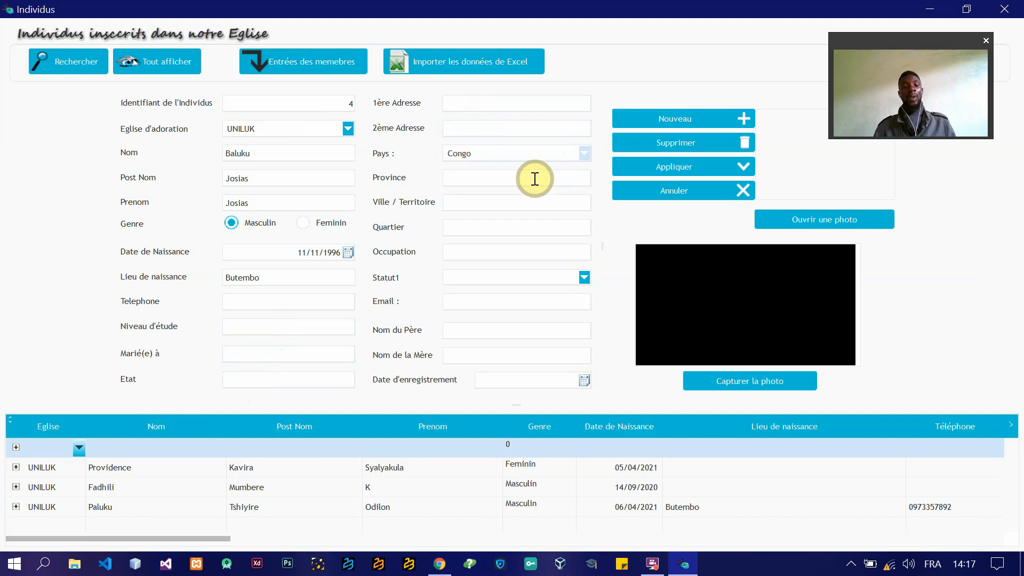
Step: Review the province, city, district, occupation, marital status, email and parents' name fields without filling them in
{"action": "left_click", "coordinate": [534, 178]}
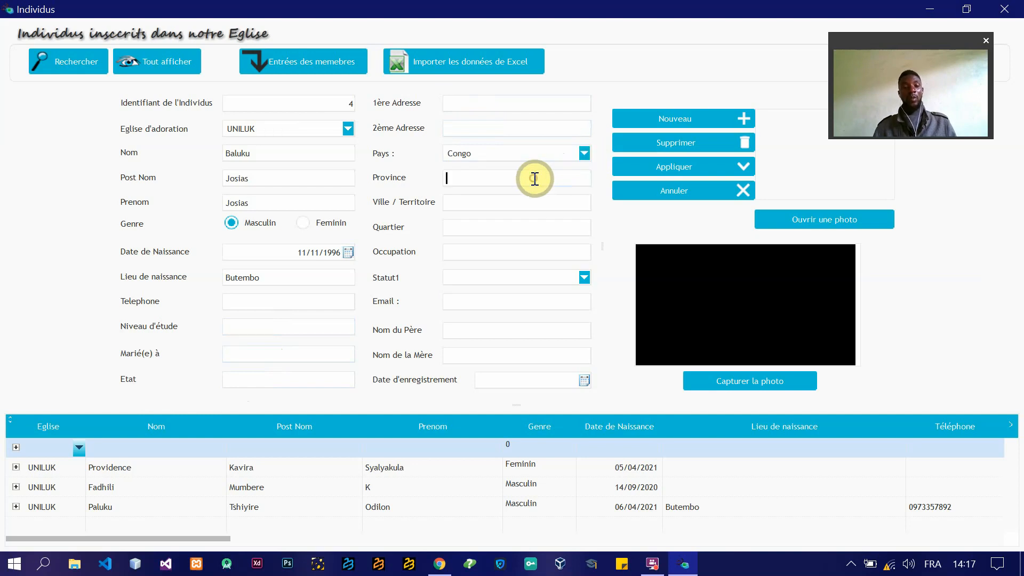
{"action": "left_click", "coordinate": [491, 200]}
{"action": "left_click", "coordinate": [477, 225]}
{"action": "left_click", "coordinate": [494, 253]}
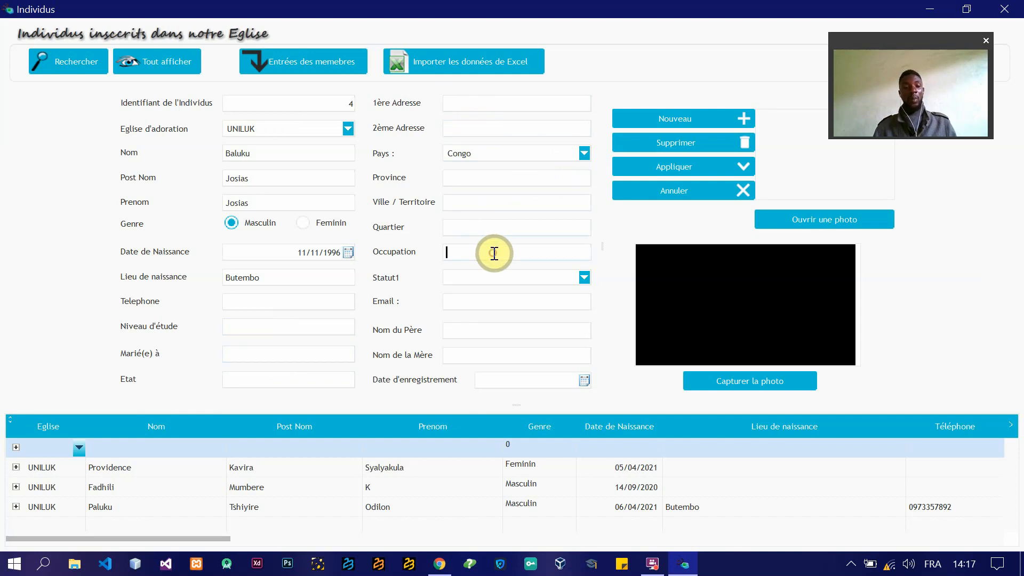
{"action": "left_click", "coordinate": [584, 277]}
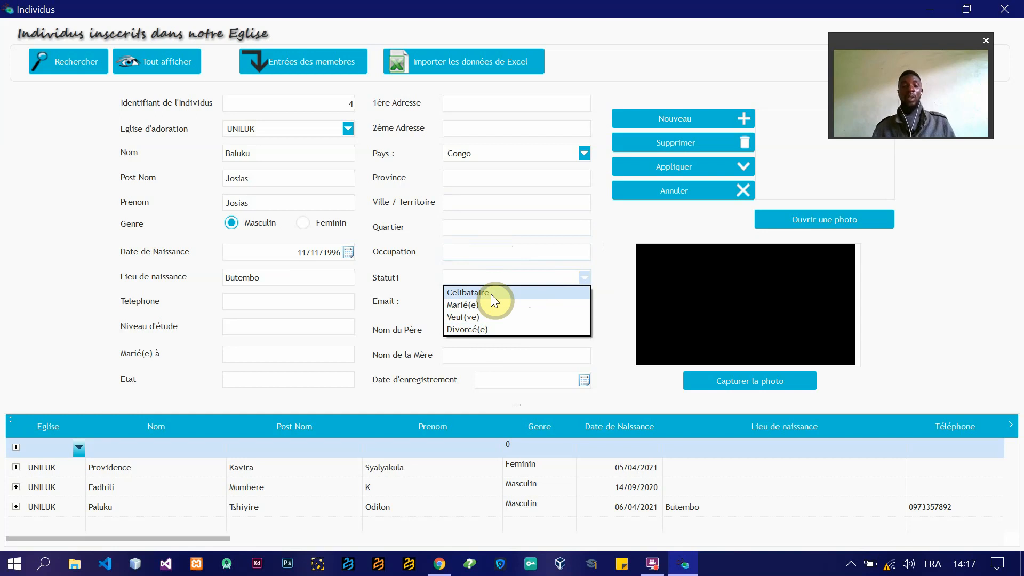
{"action": "left_click", "coordinate": [606, 282]}
{"action": "left_click", "coordinate": [510, 301]}
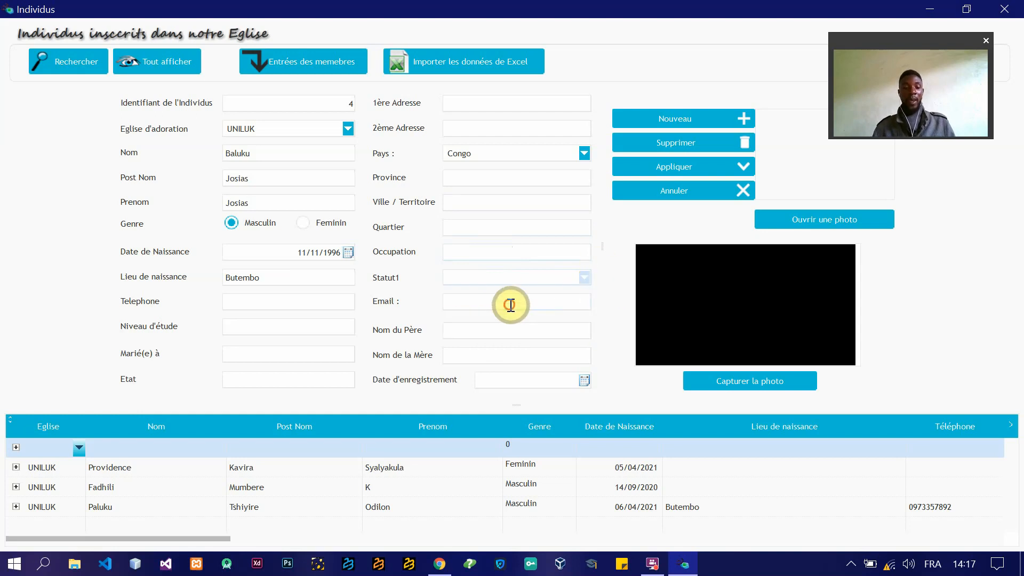
{"action": "left_click", "coordinate": [471, 330]}
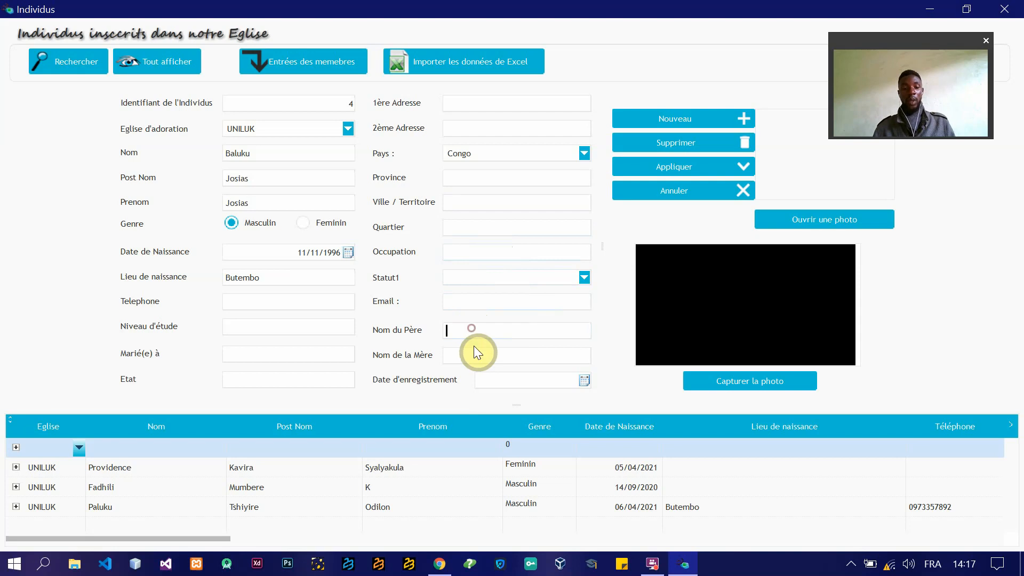
{"action": "left_click", "coordinate": [478, 352]}
Step: Set the registration date to today's date, 30/04/2021, and apply the new individual's record
{"action": "left_click", "coordinate": [586, 382]}
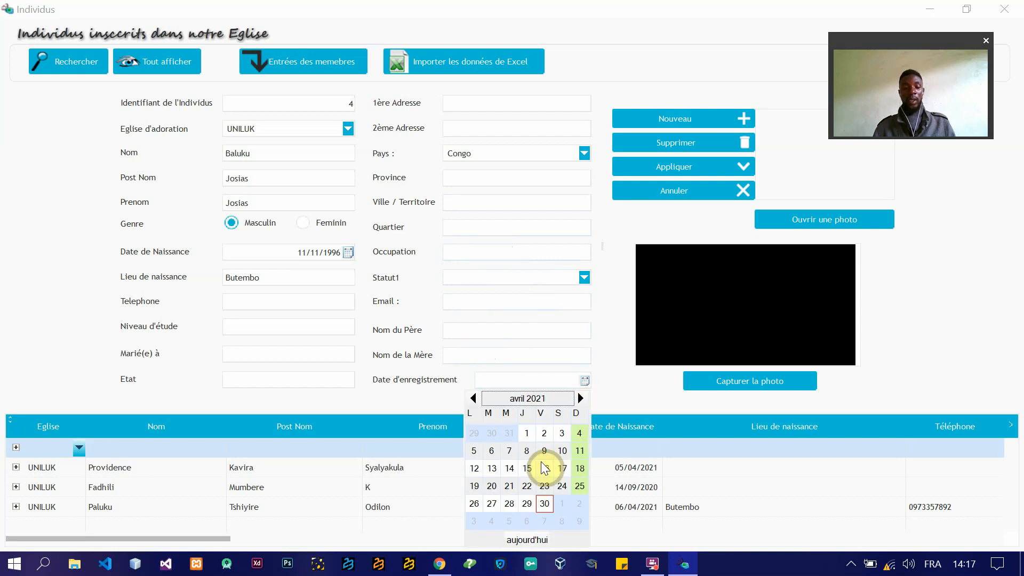
{"action": "left_click", "coordinate": [523, 541]}
{"action": "left_click", "coordinate": [530, 536]}
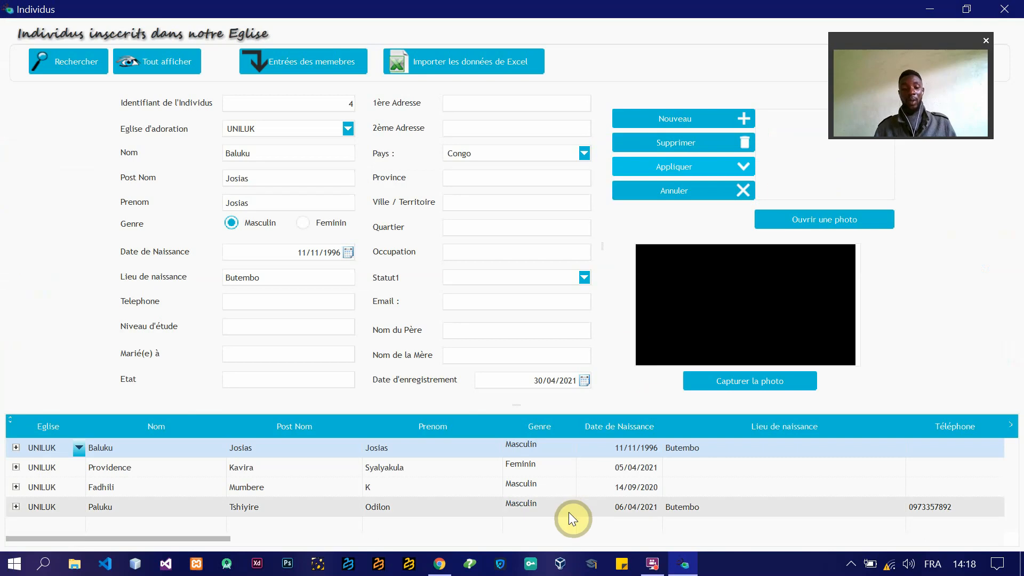
Step: View the details and photos of the individuals in the last two rows of the list
{"action": "left_click", "coordinate": [592, 511]}
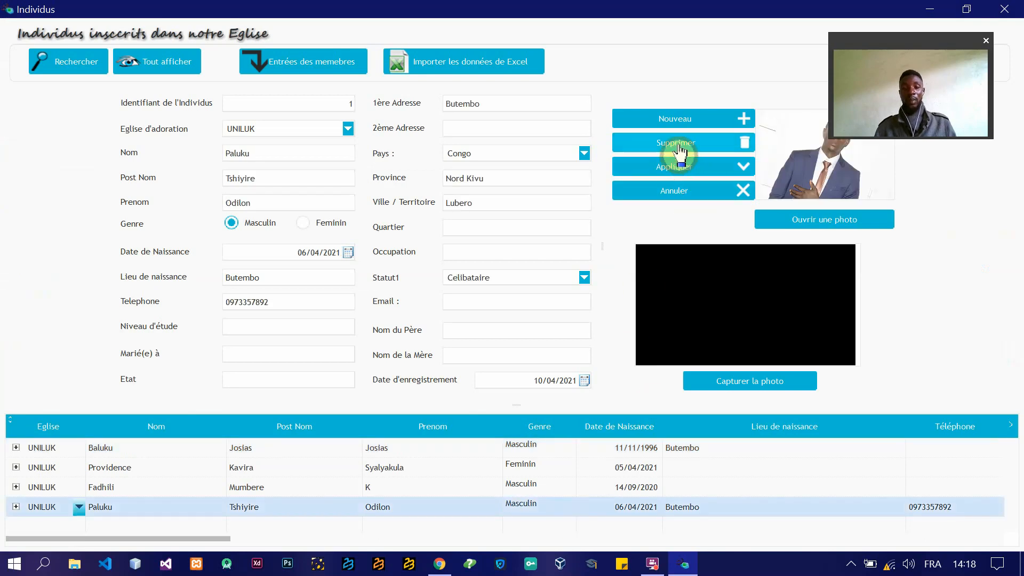
{"action": "left_click", "coordinate": [545, 489]}
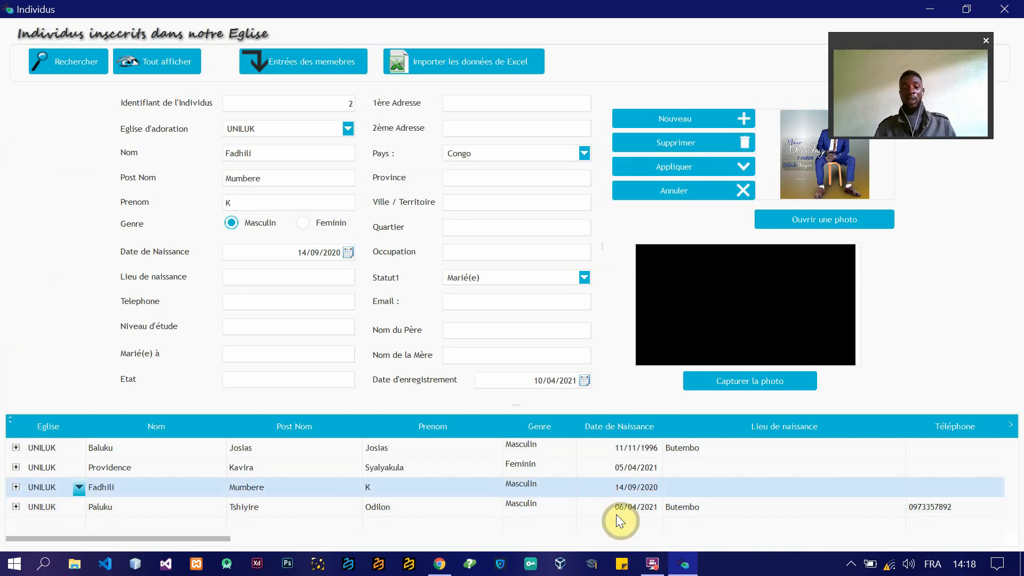
{"action": "left_click", "coordinate": [616, 514]}
{"action": "left_click", "coordinate": [667, 148]}
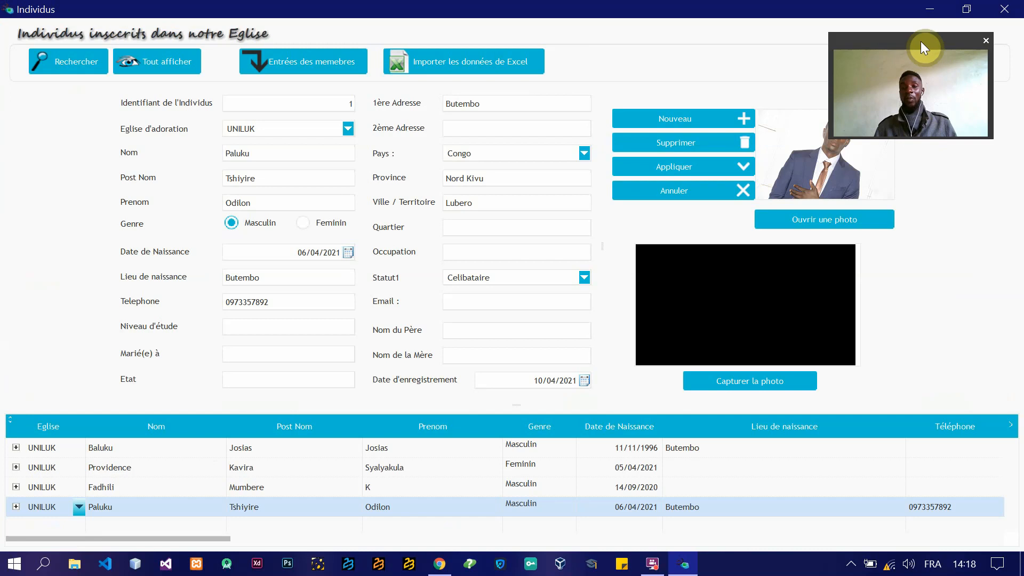
{"action": "left_click_drag", "start_coordinate": [920, 41], "coordinate": [984, 242]}
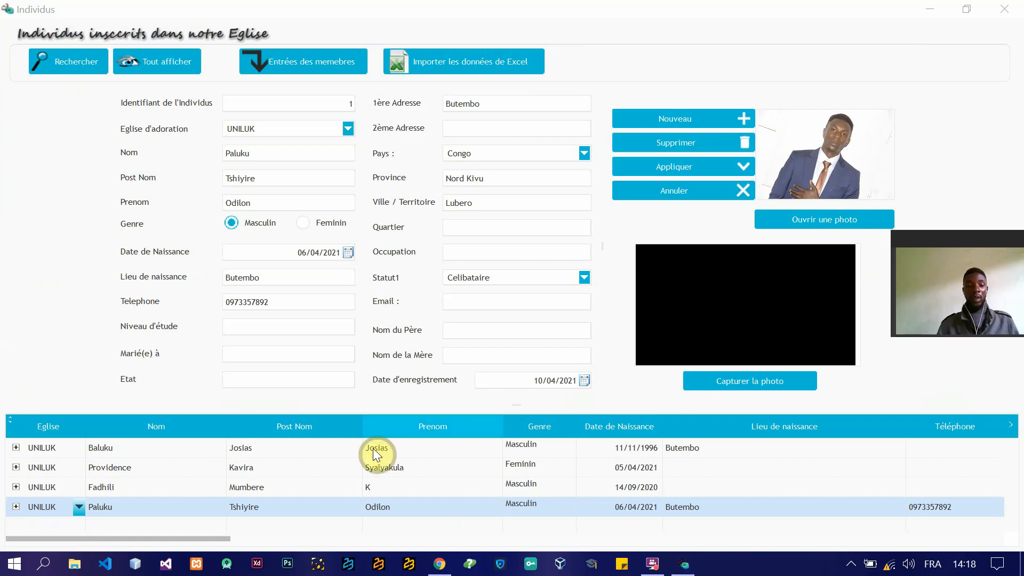
Step: Select the individual in the first list row and preview the photo IMG_1407 from the Anniversaire folder
{"action": "left_click", "coordinate": [431, 455]}
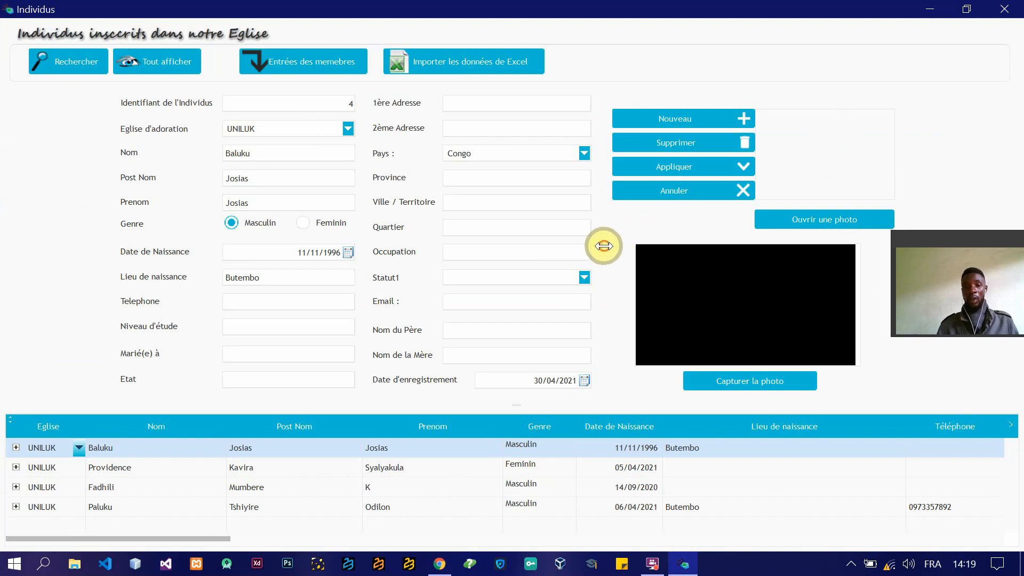
{"action": "left_click_drag", "start_coordinate": [599, 244], "coordinate": [624, 245]}
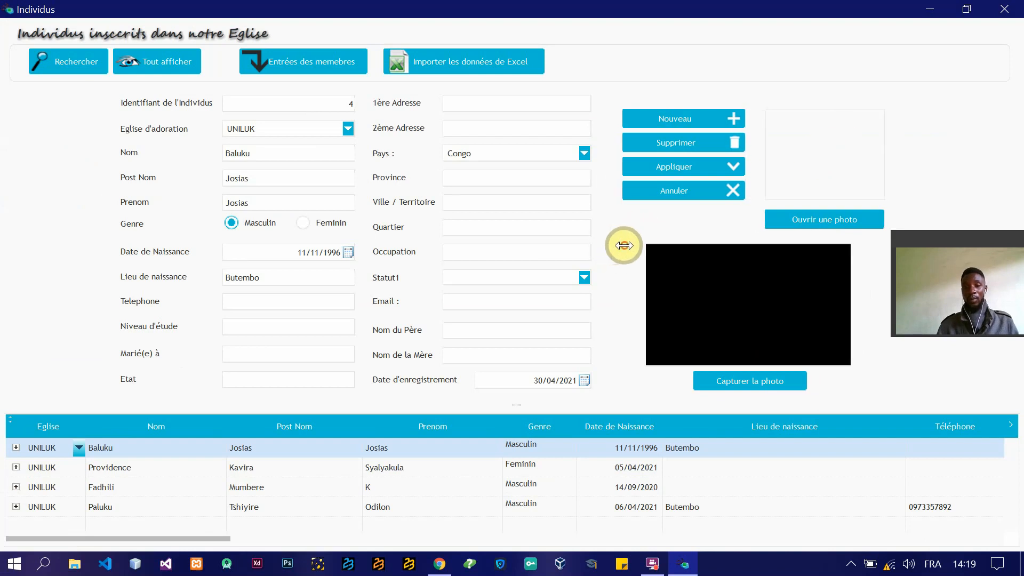
{"action": "left_click", "coordinate": [823, 223]}
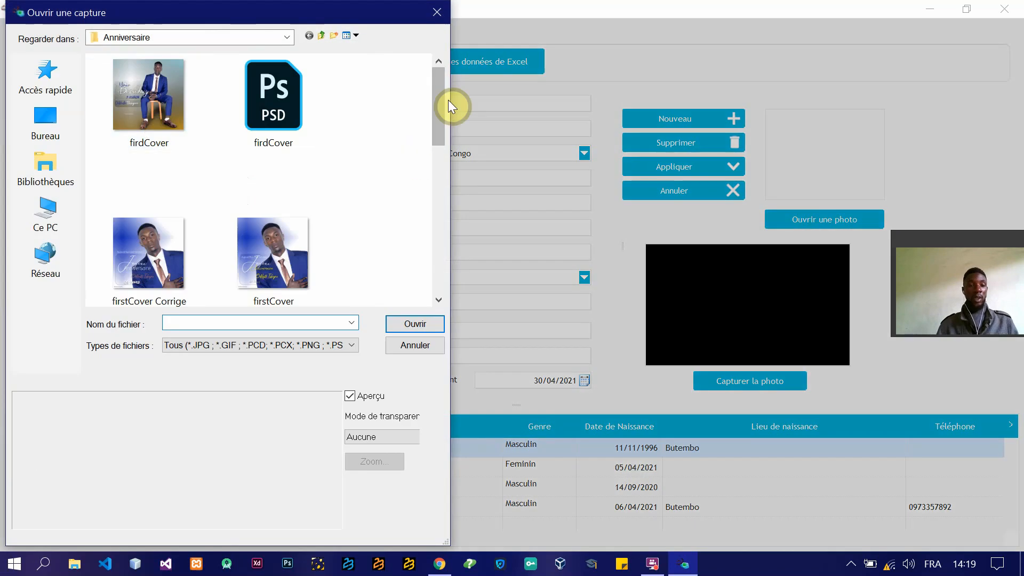
{"action": "left_click_drag", "start_coordinate": [437, 102], "coordinate": [437, 233]}
{"action": "left_click", "coordinate": [213, 210]}
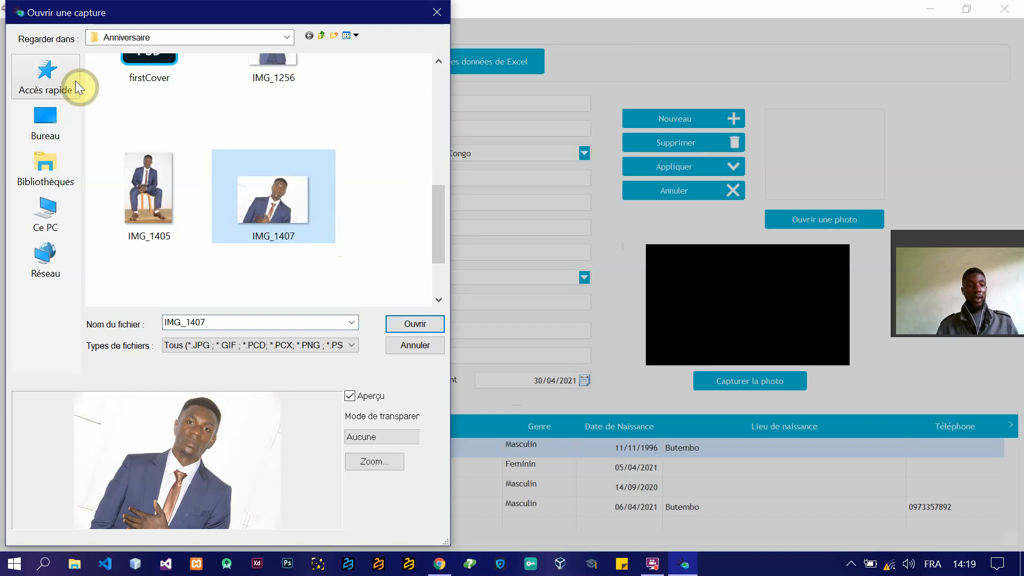
Step: Browse from the FILES (F:) drive to the Pictures folder and open its Anniversaire subfolder
{"action": "left_click", "coordinate": [49, 222]}
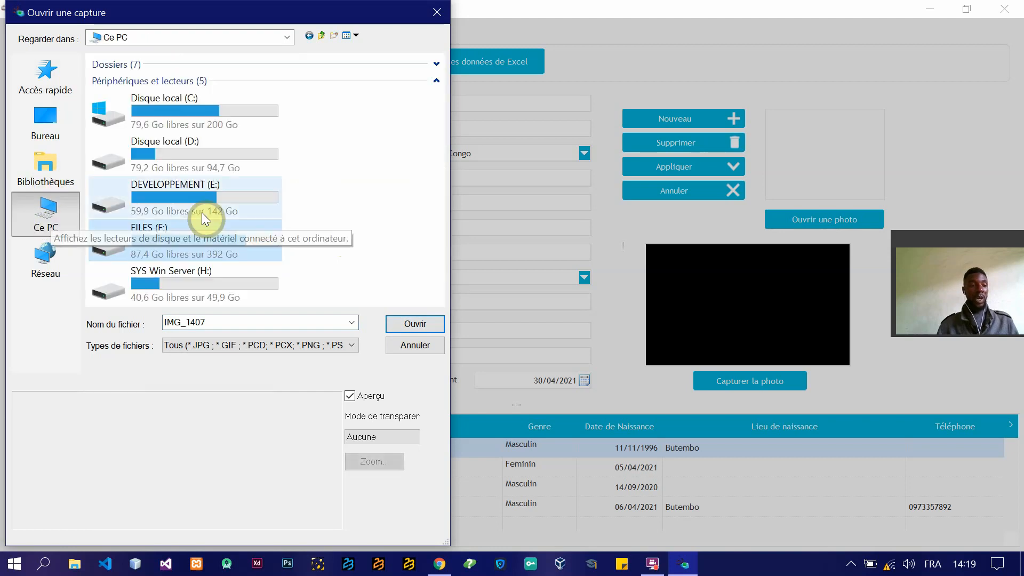
{"action": "double_click", "coordinate": [158, 234]}
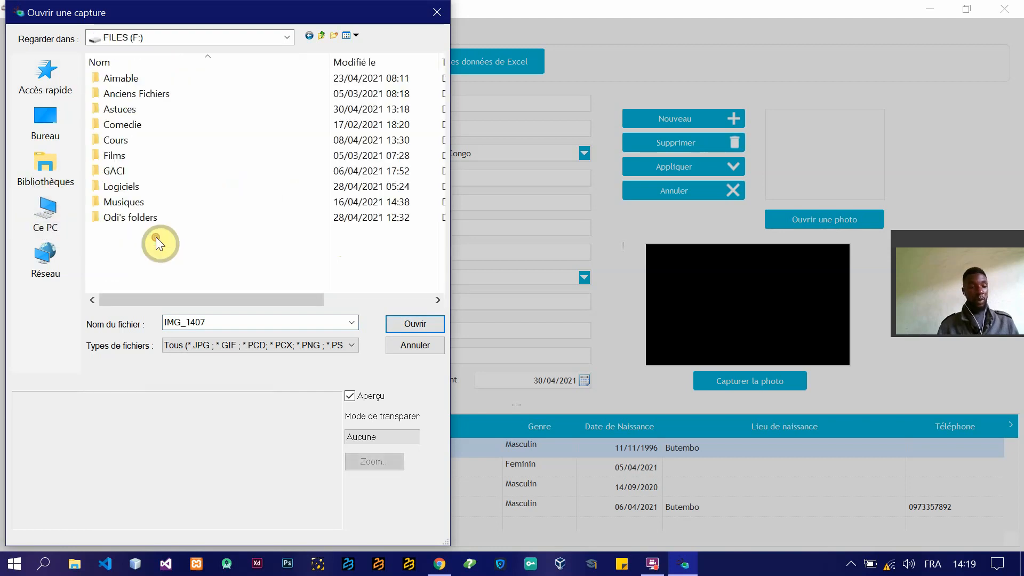
{"action": "double_click", "coordinate": [133, 218]}
{"action": "double_click", "coordinate": [155, 155]}
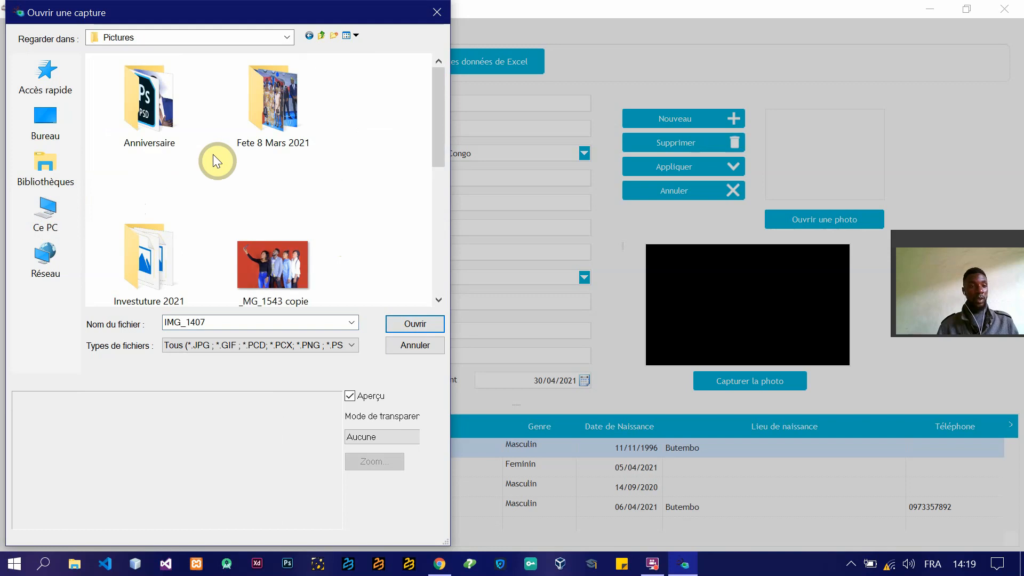
{"action": "double_click", "coordinate": [157, 125]}
Step: Load IMG_1407 as the individual's photo and apply the record
{"action": "left_click_drag", "start_coordinate": [435, 120], "coordinate": [419, 274]}
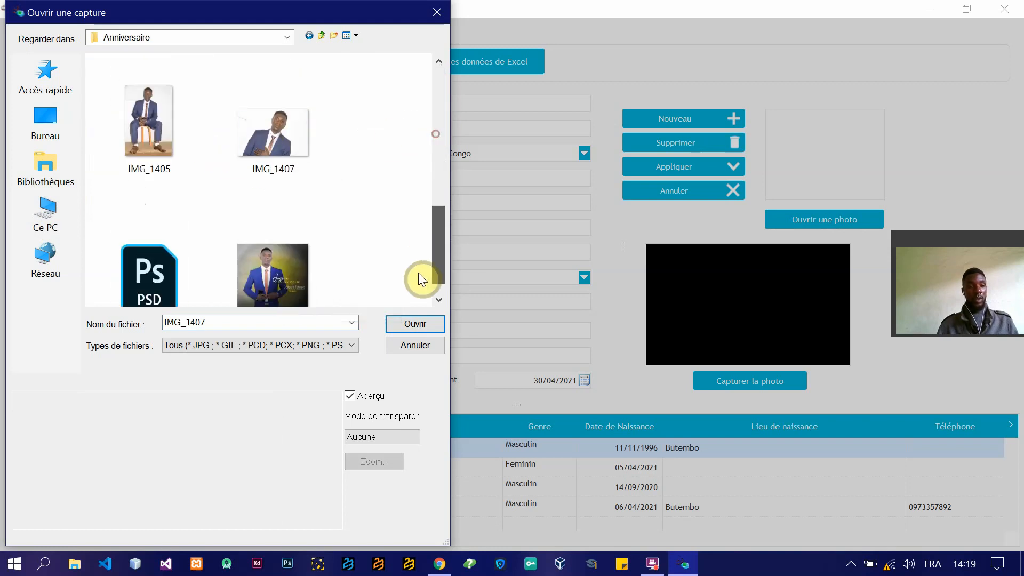
{"action": "left_click", "coordinate": [261, 126]}
{"action": "left_click", "coordinate": [401, 323]}
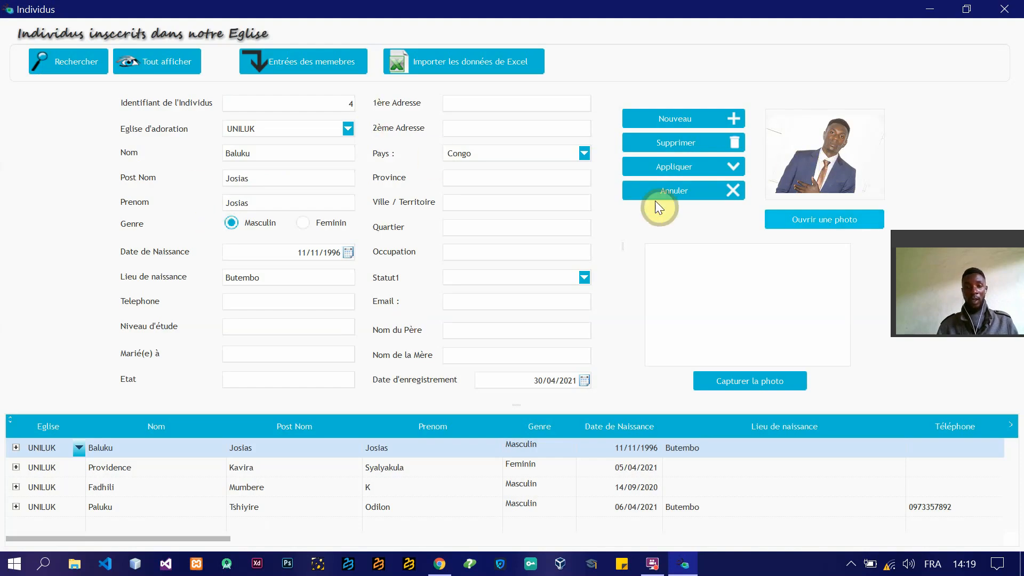
{"action": "left_click", "coordinate": [682, 169]}
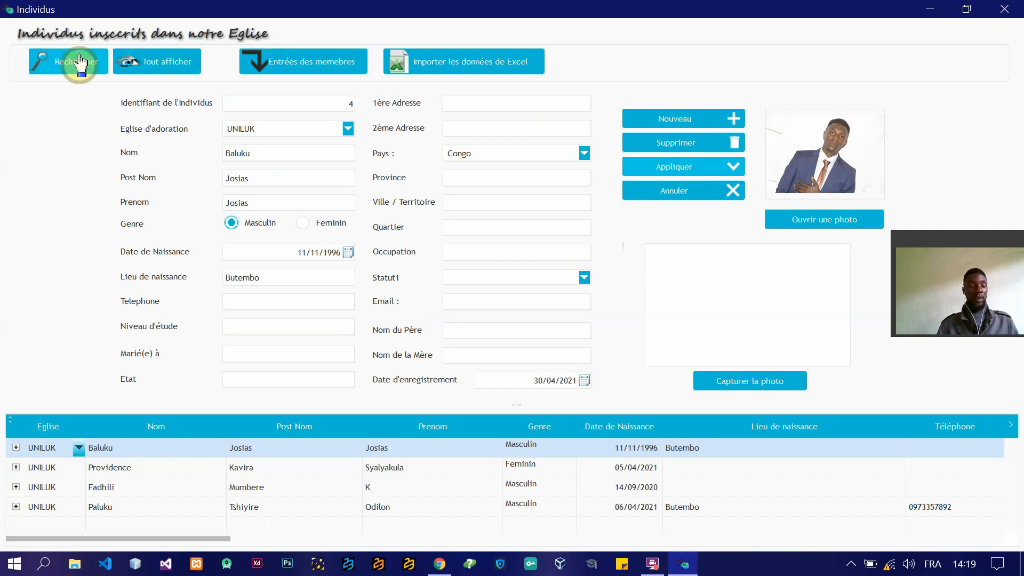
Step: Open the individual search and list all individuals with a blank search term
{"action": "left_click", "coordinate": [51, 62]}
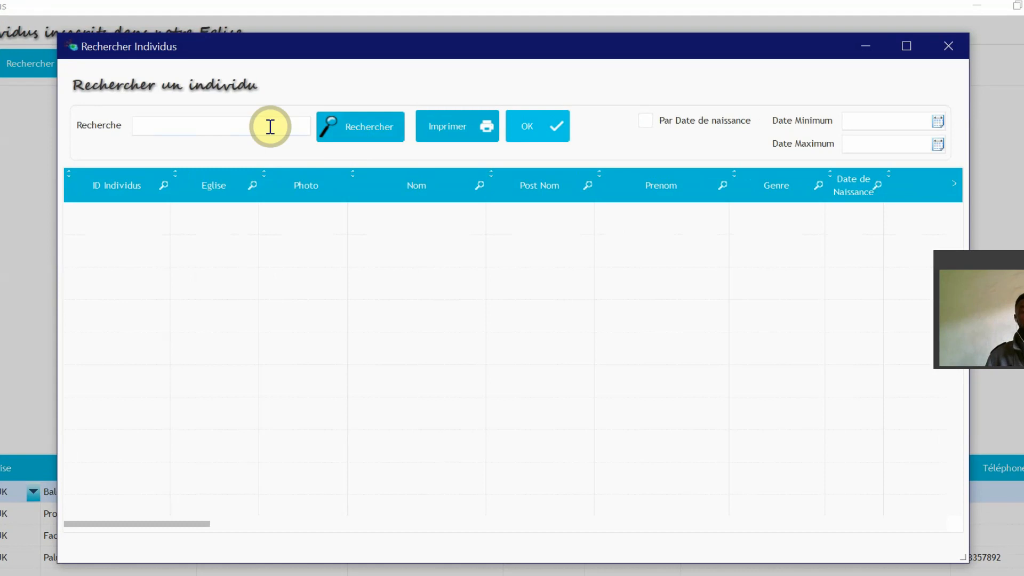
{"action": "left_click", "coordinate": [270, 125]}
{"action": "left_click", "coordinate": [364, 134]}
Step: Search for the newly registered individual by last name
{"action": "left_click", "coordinate": [270, 131]}
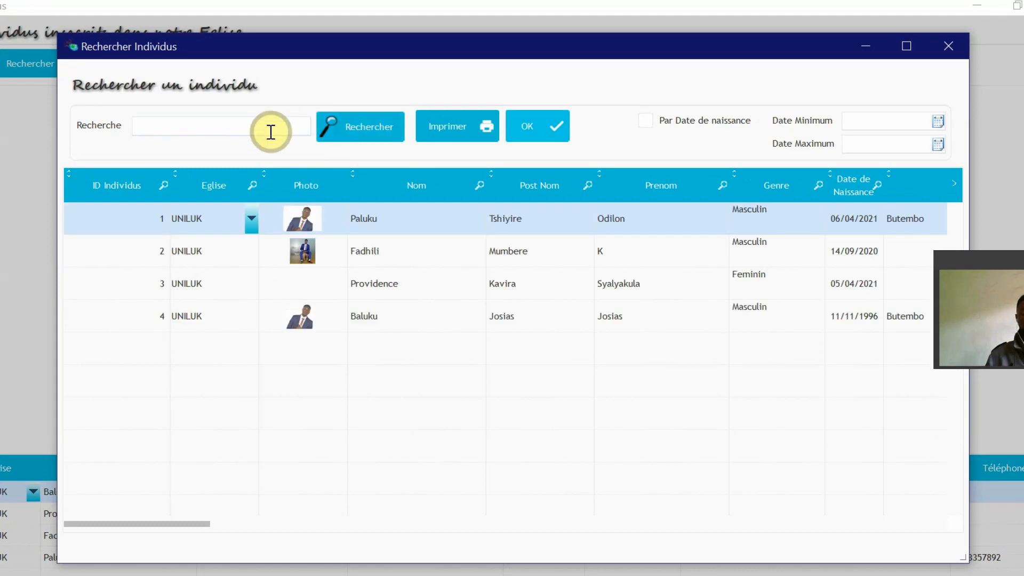
{"action": "type", "text": "baluk"}
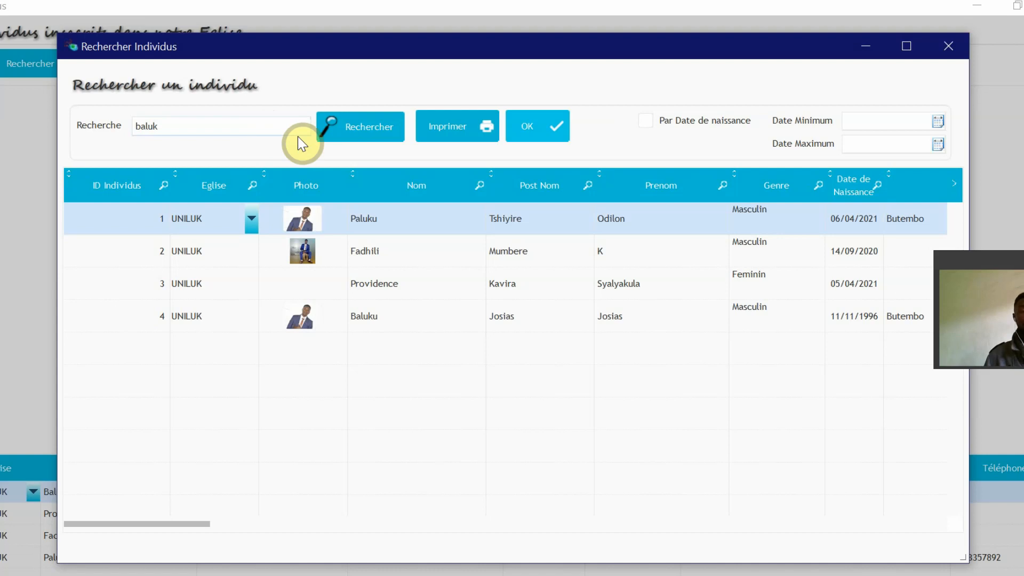
{"action": "type", "text": "u"}
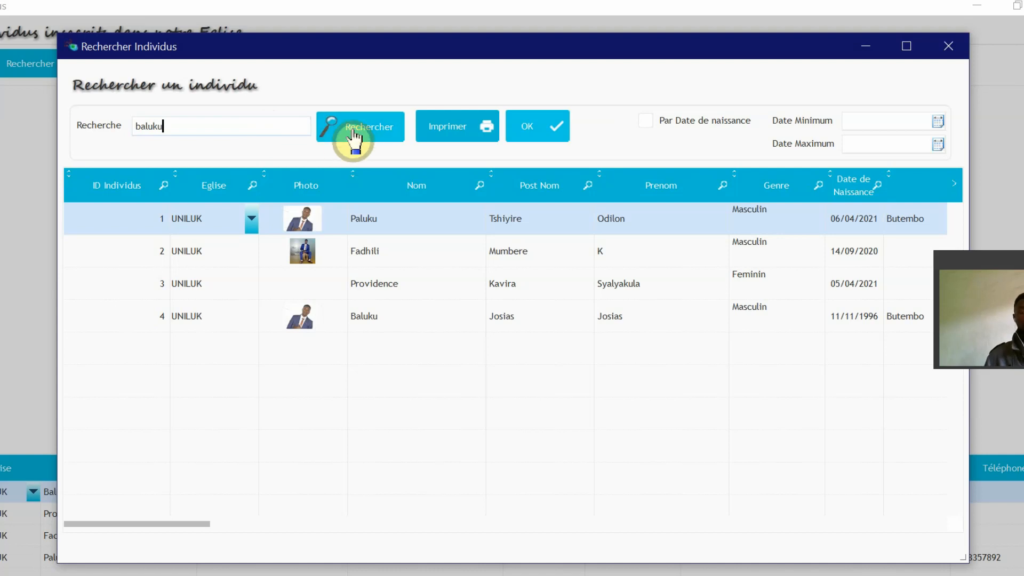
{"action": "left_click", "coordinate": [352, 133]}
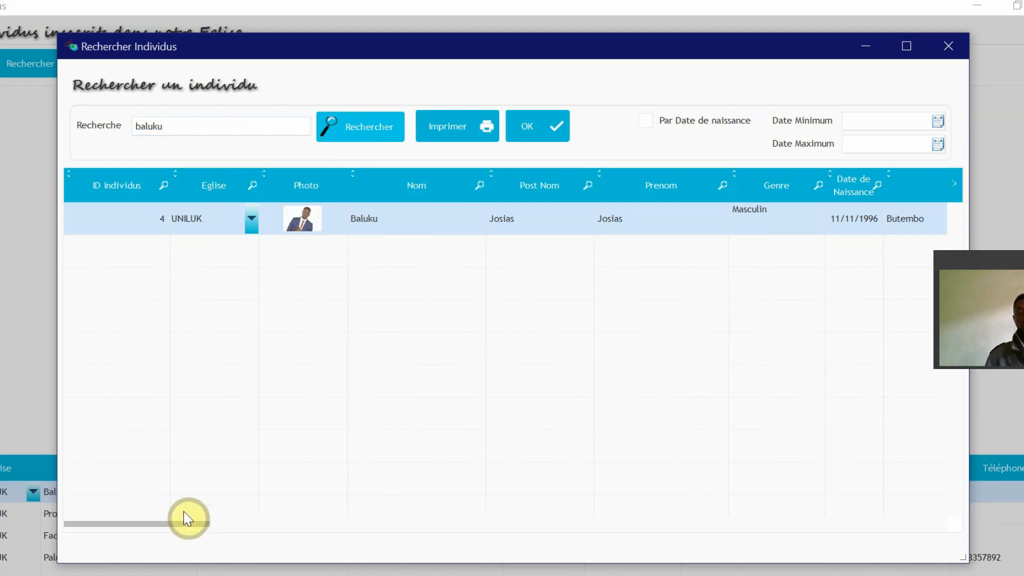
Step: Preview the printable report of the search result and close it
{"action": "left_click_drag", "start_coordinate": [169, 525], "coordinate": [63, 499]}
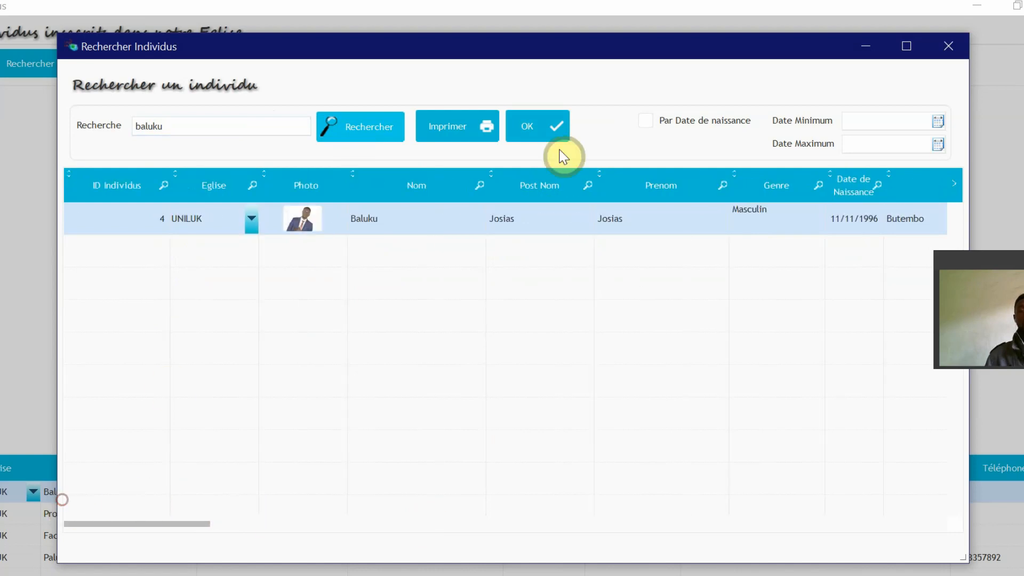
{"action": "left_click", "coordinate": [473, 130]}
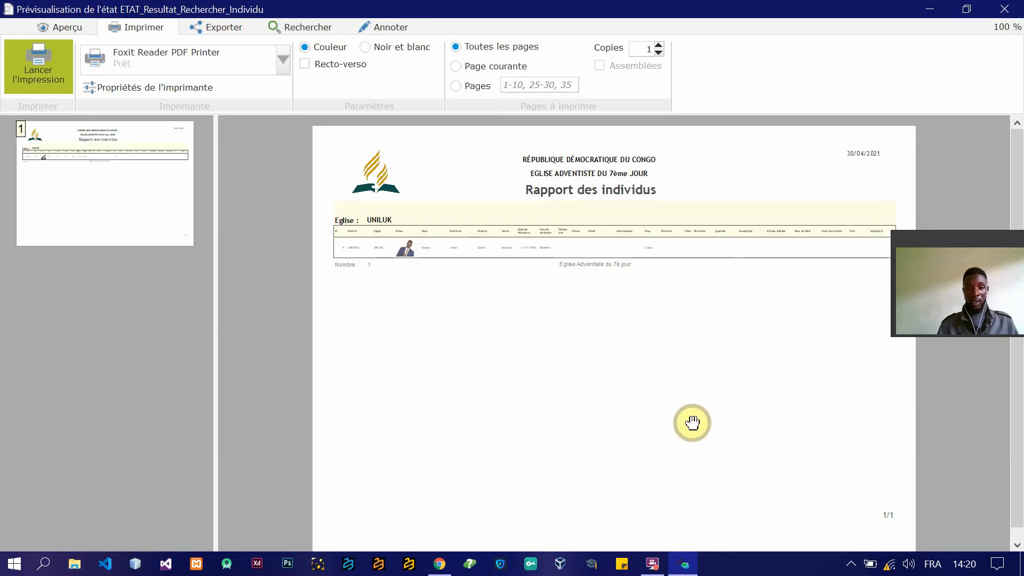
{"action": "left_click", "coordinate": [1002, 11]}
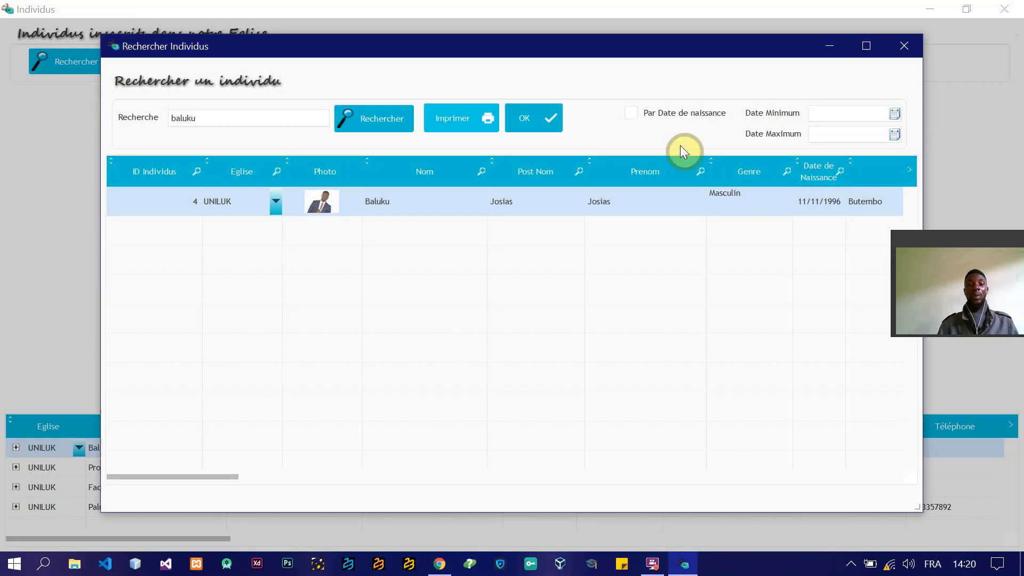
Step: Try searching with the birth date filter enabled and the minimum and maximum dates left blank
{"action": "left_click", "coordinate": [630, 113]}
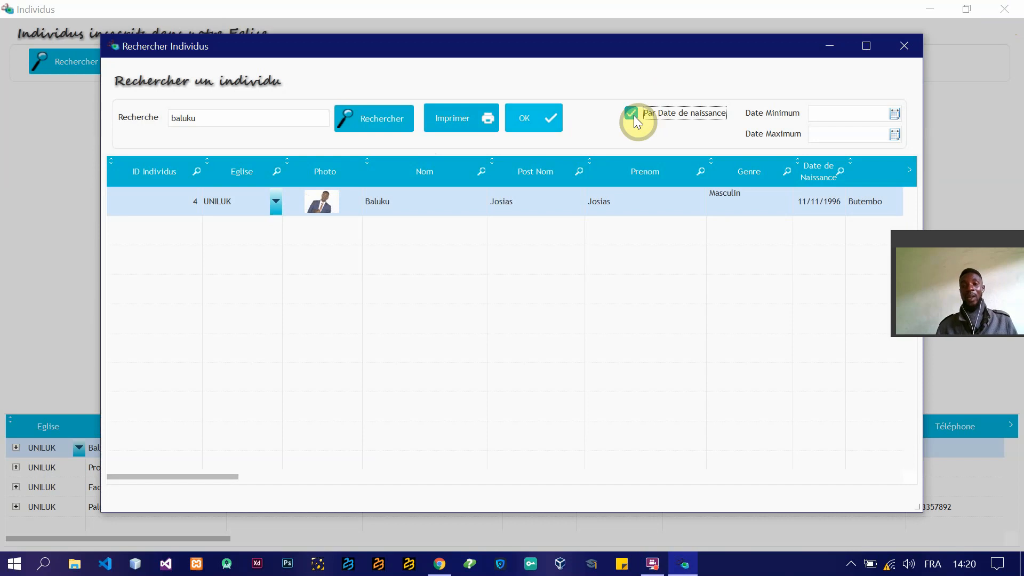
{"action": "left_click", "coordinate": [894, 114]}
{"action": "left_click", "coordinate": [894, 114]}
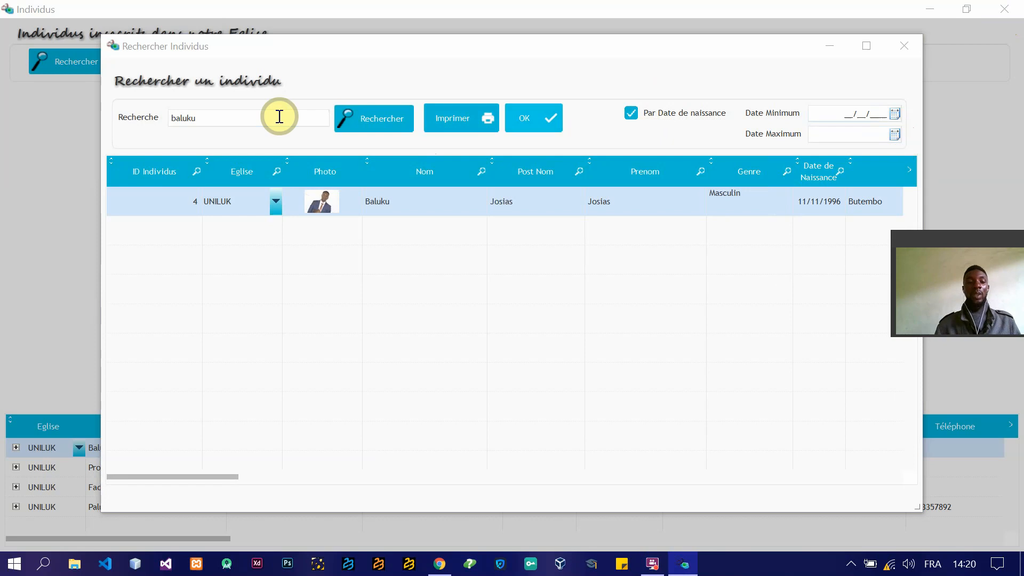
{"action": "left_click", "coordinate": [391, 126]}
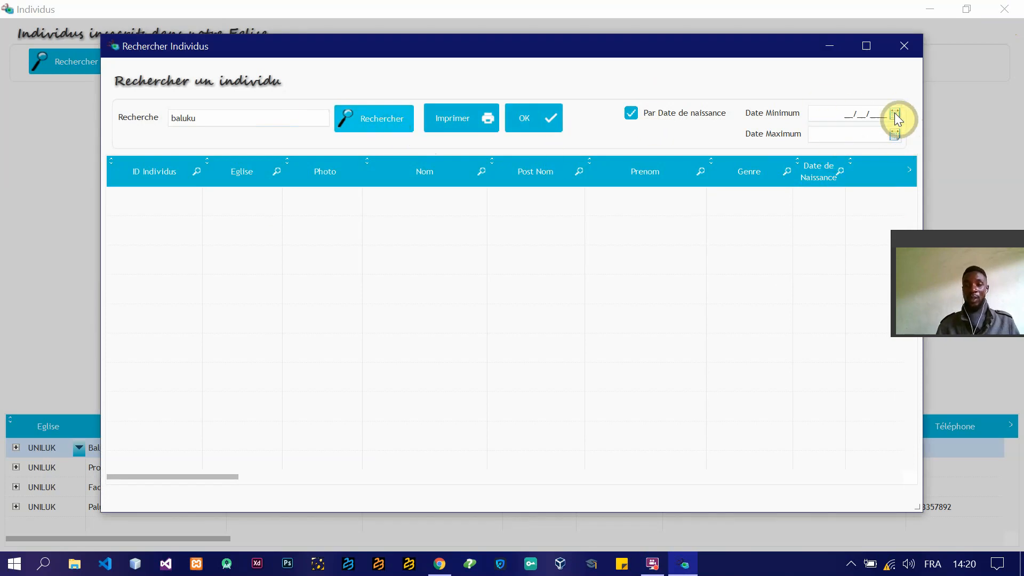
{"action": "left_click", "coordinate": [851, 113]}
{"action": "left_click", "coordinate": [856, 133]}
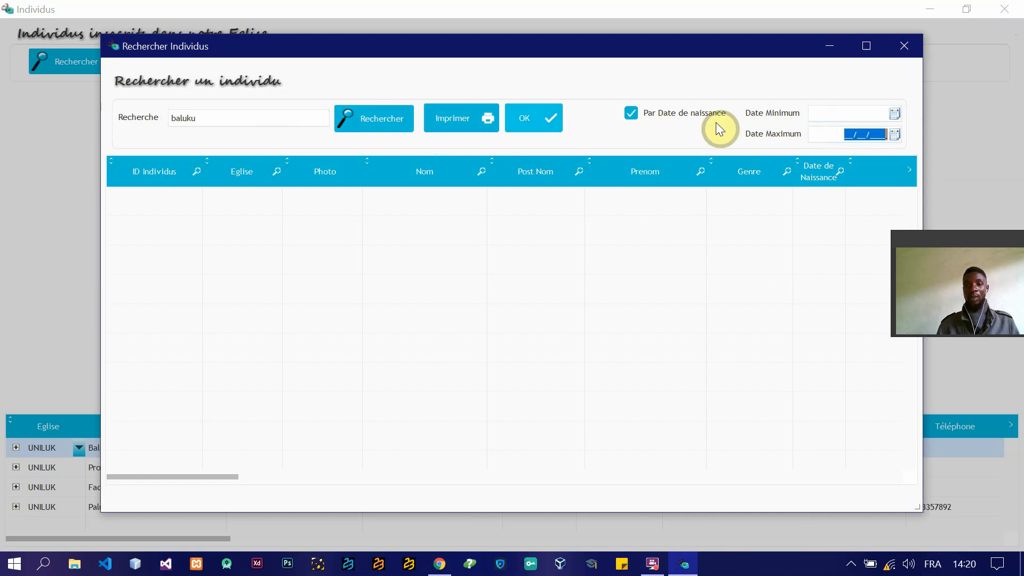
Step: Turn off the birth date filter, repeat the last-name search and return the found individual to the Individus list
{"action": "left_click", "coordinate": [633, 118]}
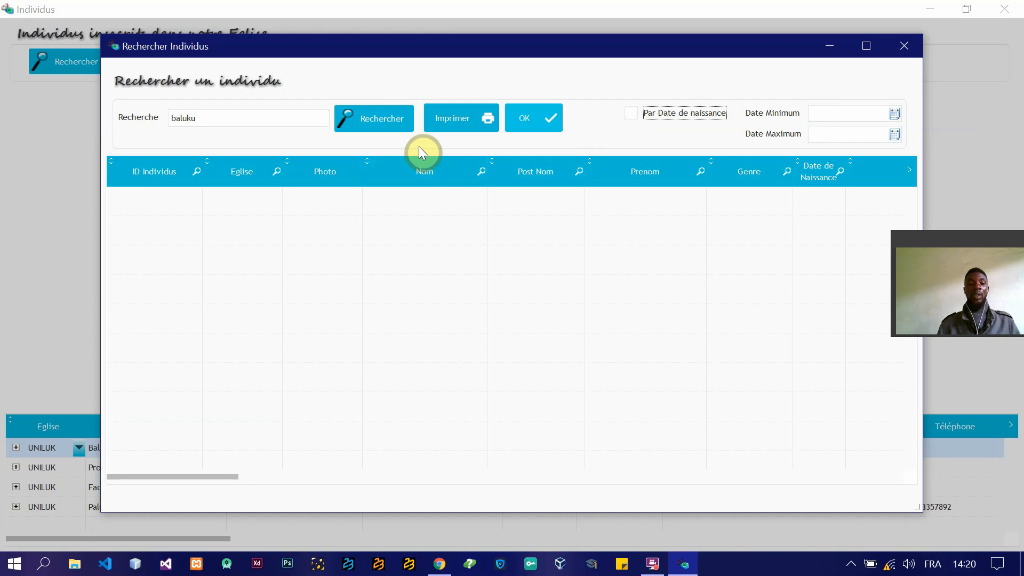
{"action": "left_click", "coordinate": [373, 130]}
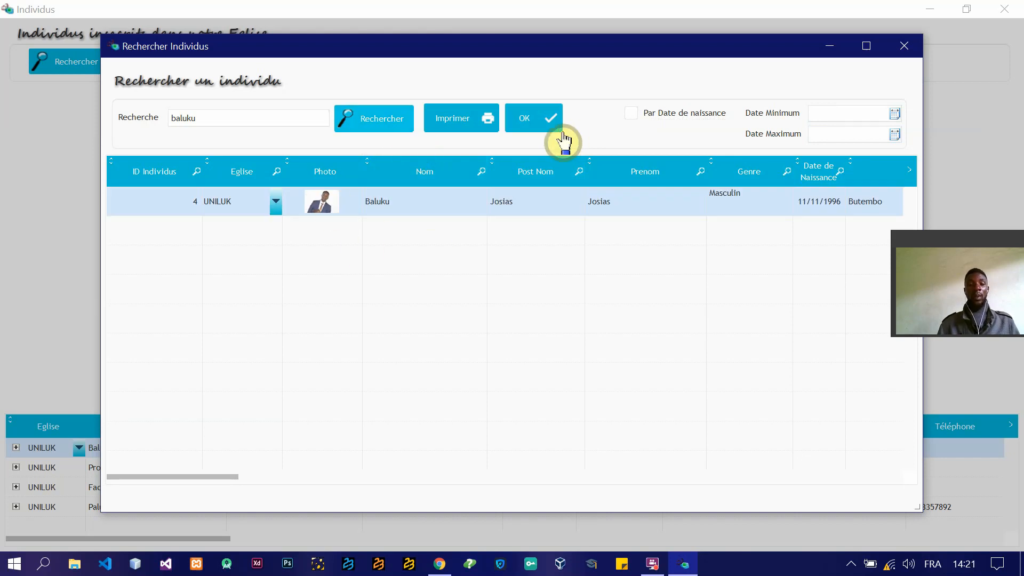
{"action": "left_click", "coordinate": [544, 127]}
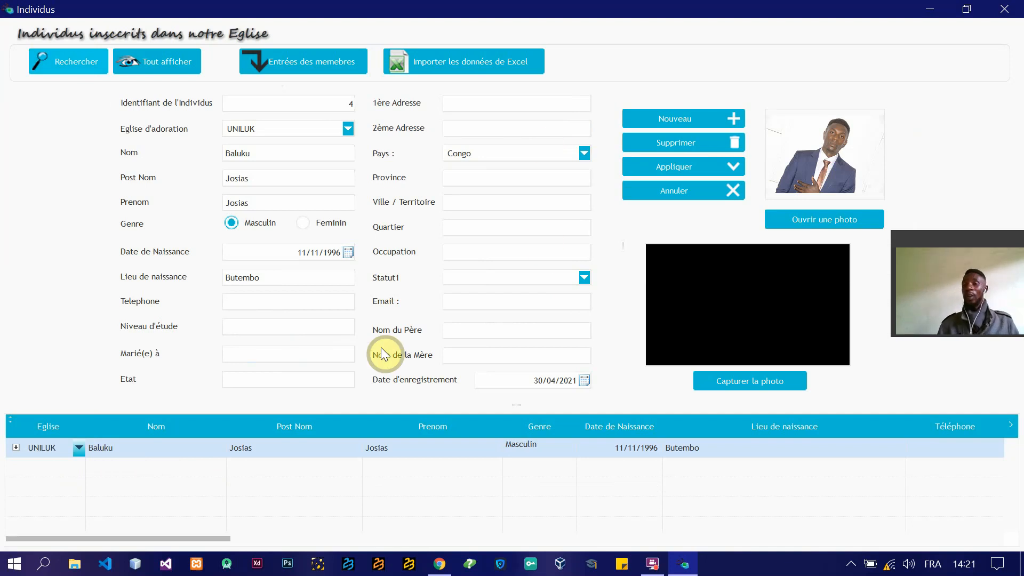
Step: Show all individuals in the list again and close the Individus window
{"action": "left_click", "coordinate": [158, 66]}
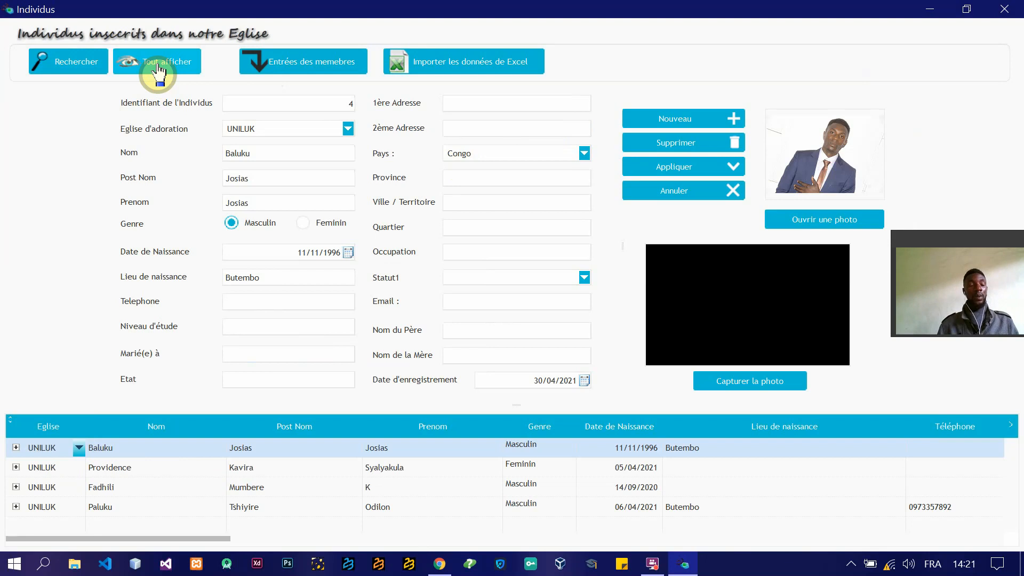
{"action": "left_click", "coordinate": [1004, 9]}
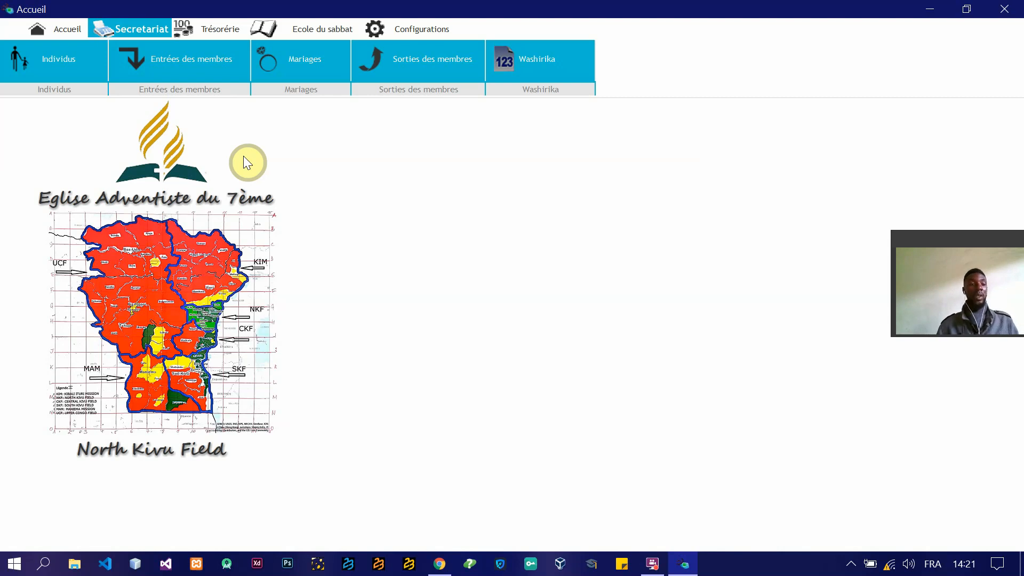
Step: Open the Secretariat's member entries (Entrées des membres) and start a new member record
{"action": "left_click", "coordinate": [177, 58]}
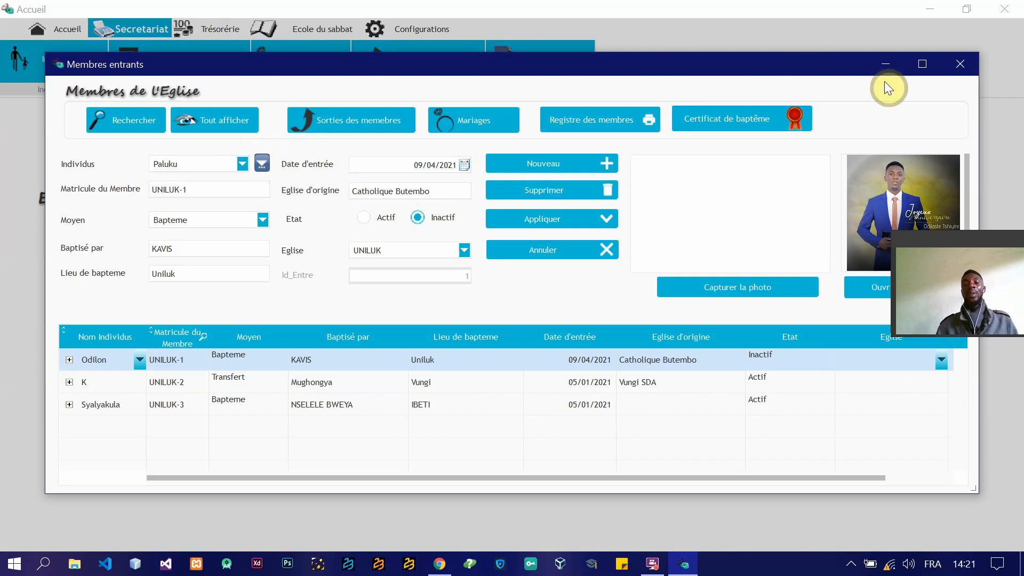
{"action": "left_click_drag", "start_coordinate": [852, 70], "coordinate": [837, 46]}
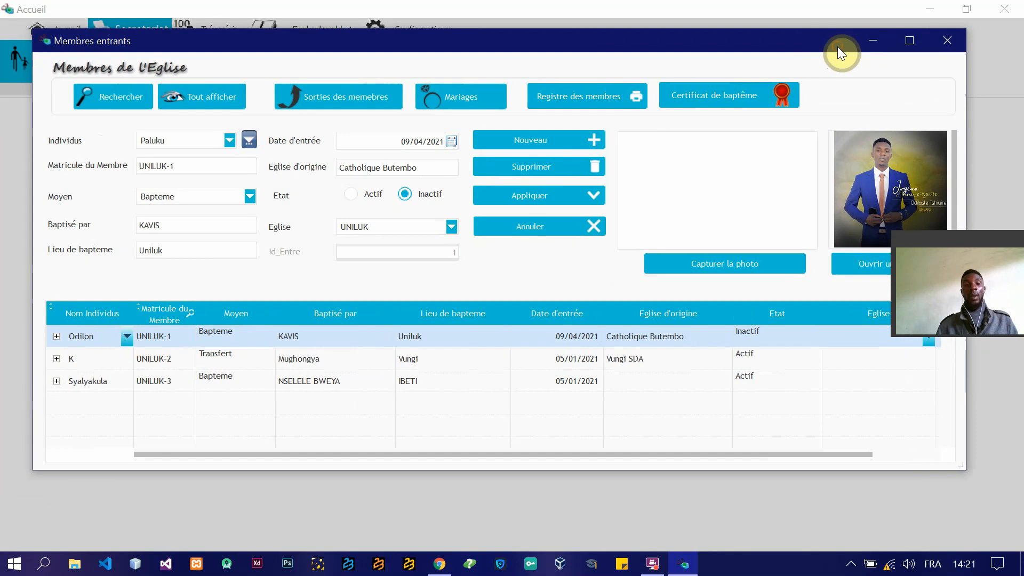
{"action": "left_click_drag", "start_coordinate": [975, 244], "coordinate": [939, 462]}
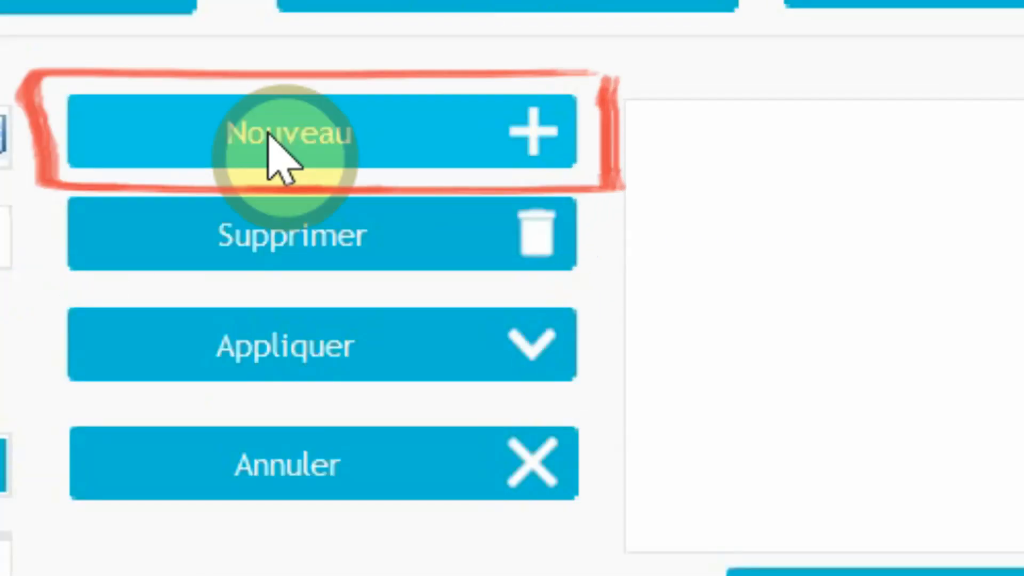
{"action": "left_click", "coordinate": [277, 155]}
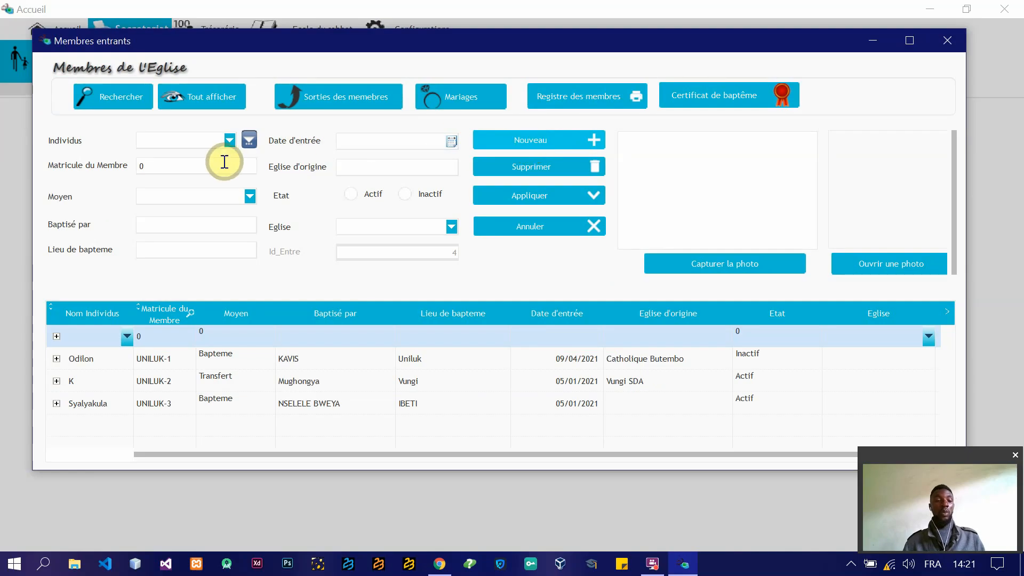
Step: Search all individuals and assign the one with ID 4 to the new member record
{"action": "left_click", "coordinate": [249, 140]}
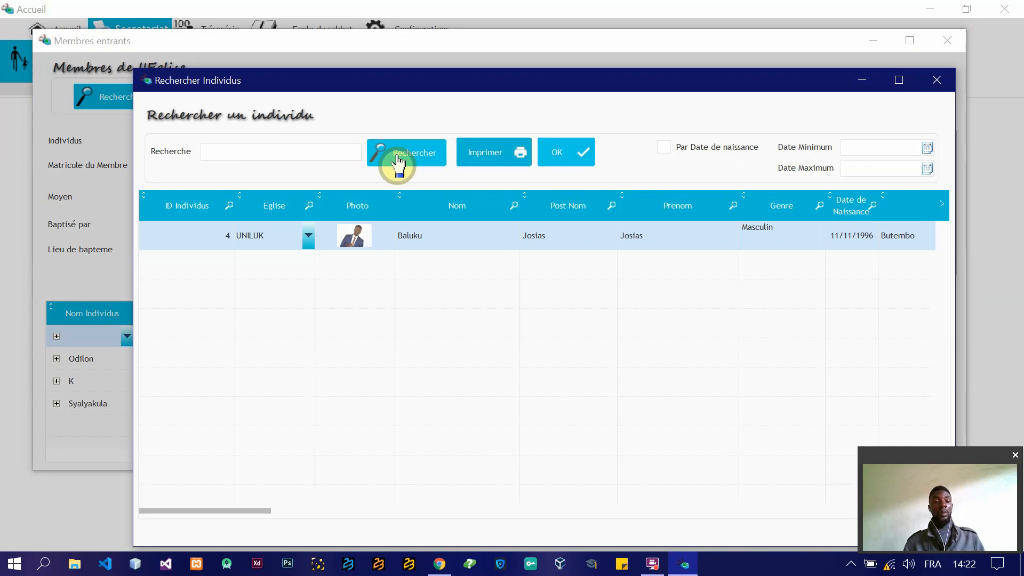
{"action": "left_click", "coordinate": [266, 159]}
{"action": "left_click", "coordinate": [414, 160]}
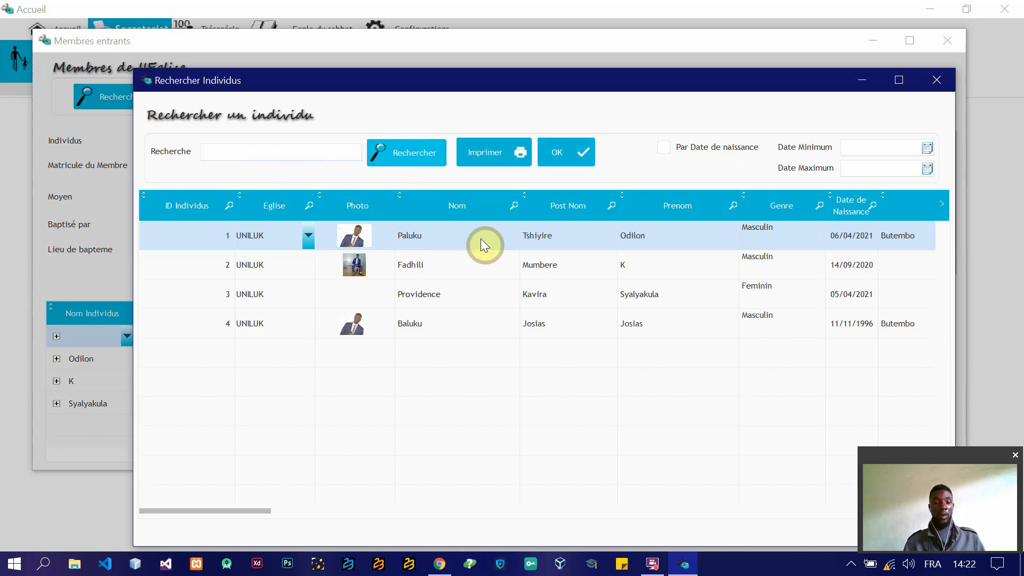
{"action": "left_click", "coordinate": [409, 239]}
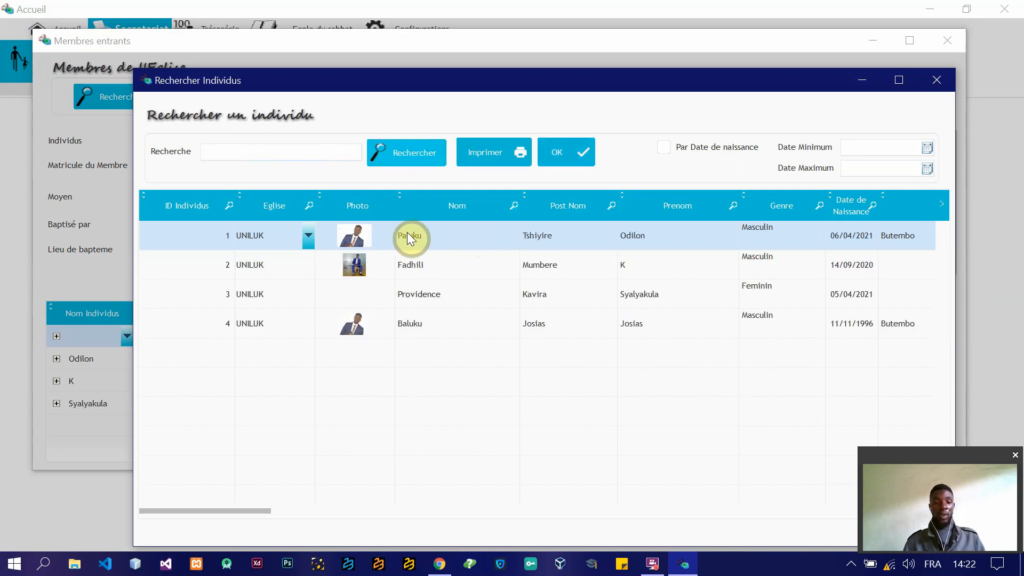
{"action": "left_click", "coordinate": [419, 323]}
{"action": "left_click", "coordinate": [566, 153]}
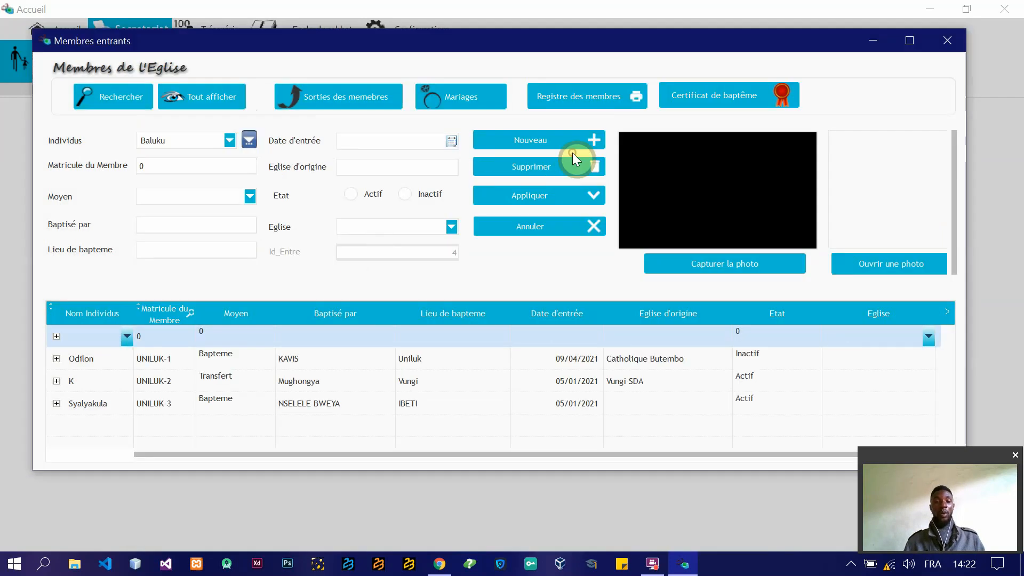
Step: Assign the new member record to the UNILUK church and choose Bapteme as the means of entry
{"action": "left_click", "coordinate": [242, 168]}
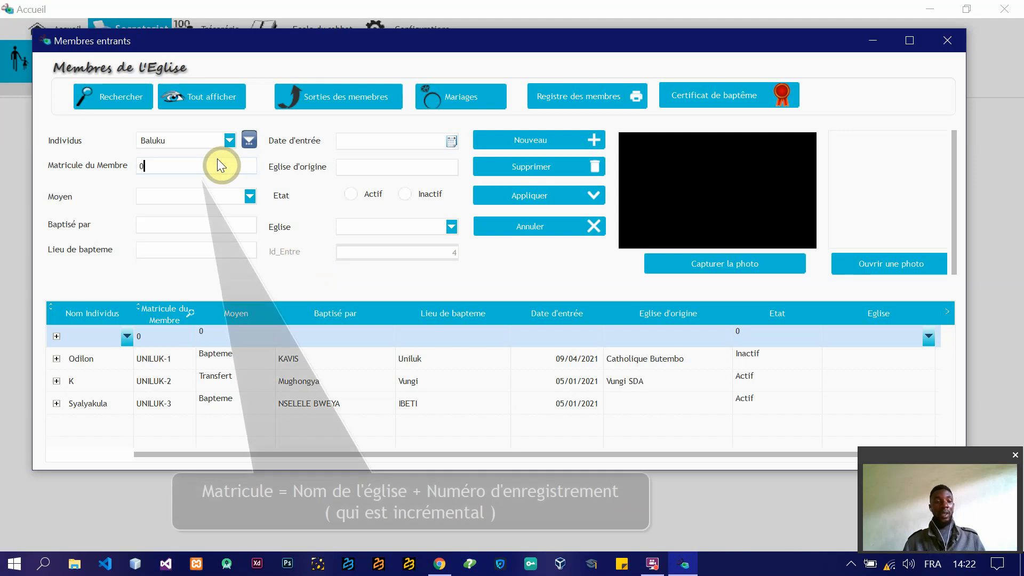
{"action": "left_click", "coordinate": [451, 226]}
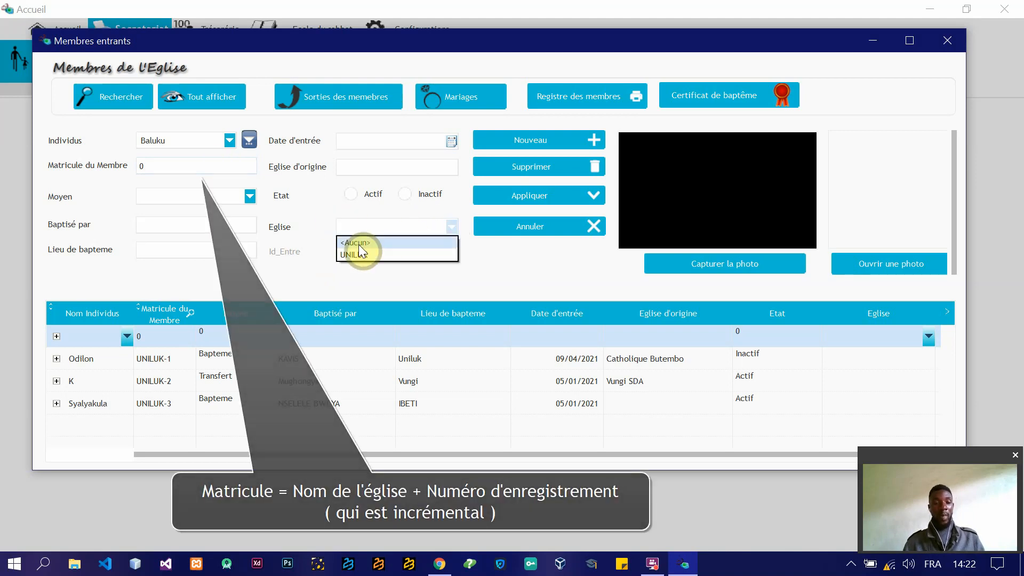
{"action": "left_click", "coordinate": [347, 254]}
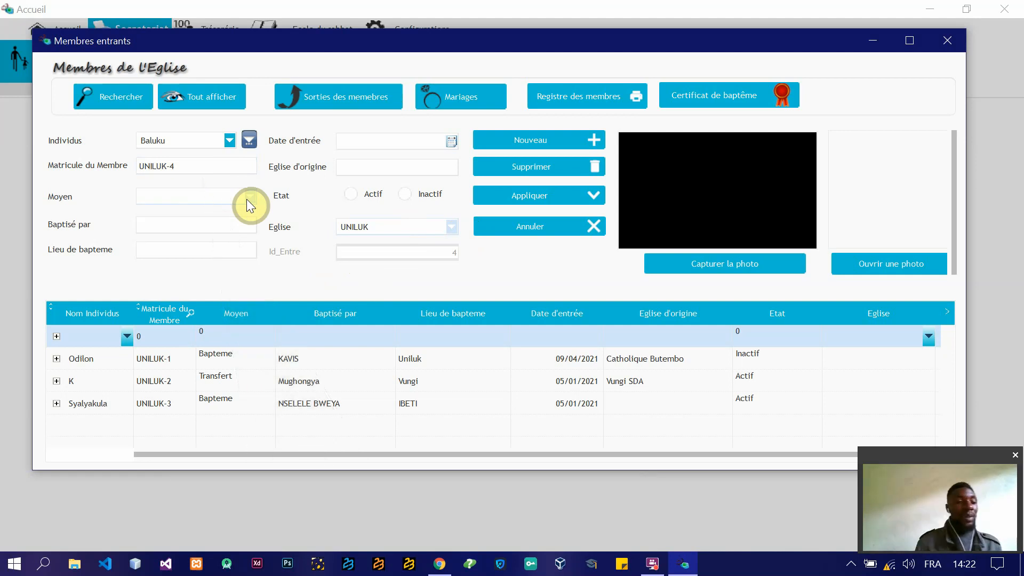
{"action": "left_click", "coordinate": [247, 200]}
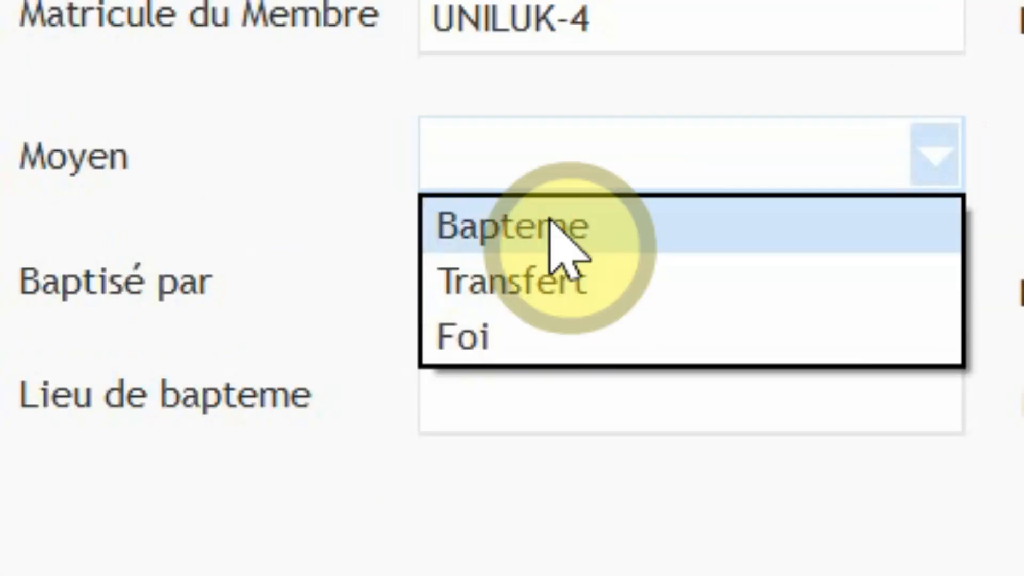
{"action": "left_click", "coordinate": [569, 223]}
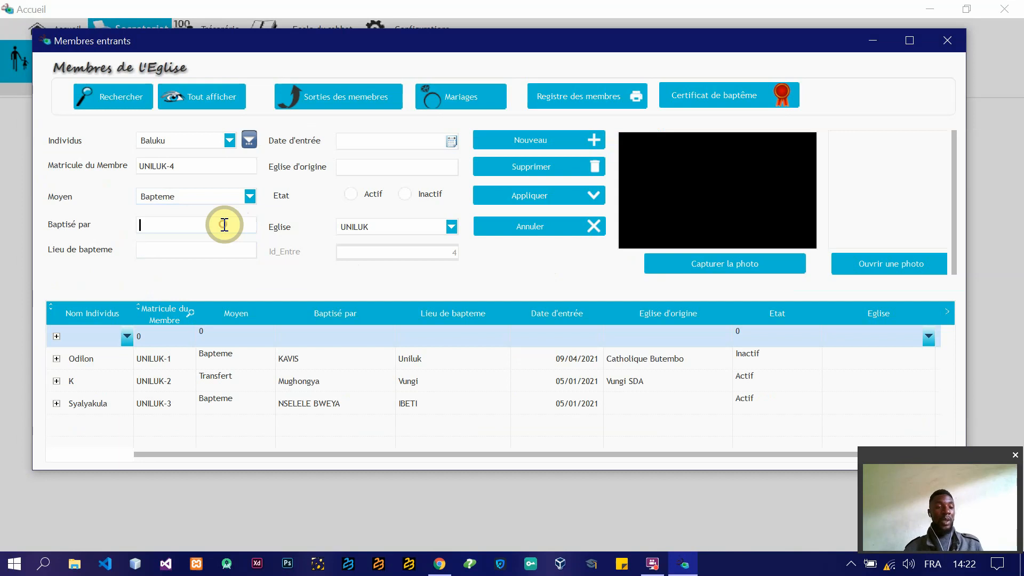
Step: Fill in the baptizer's name preceded by "Par" and enter Uniluk as the place of baptism
{"action": "type", "text": "Kavis"}
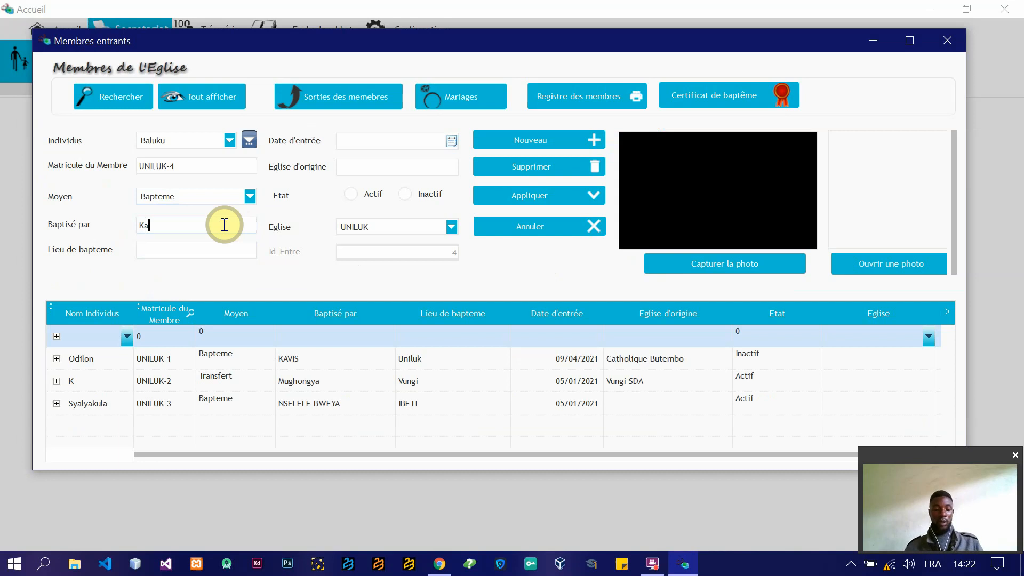
{"action": "key", "text": "Left"}
{"action": "key", "text": "Left"}
{"action": "key", "text": "Left"}
{"action": "key", "text": "Left"}
{"action": "key", "text": "Left"}
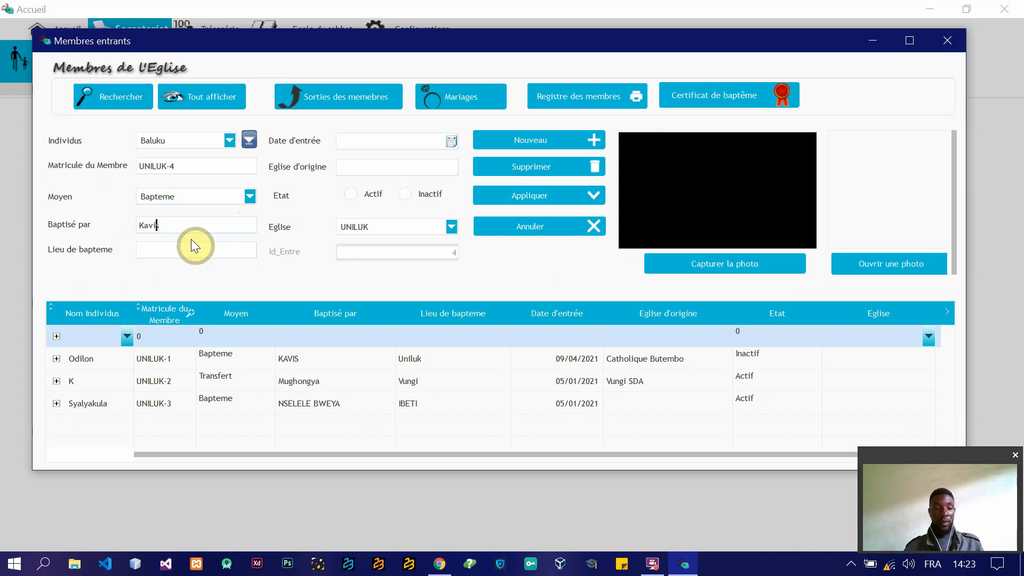
{"action": "type", "text": "Par"}
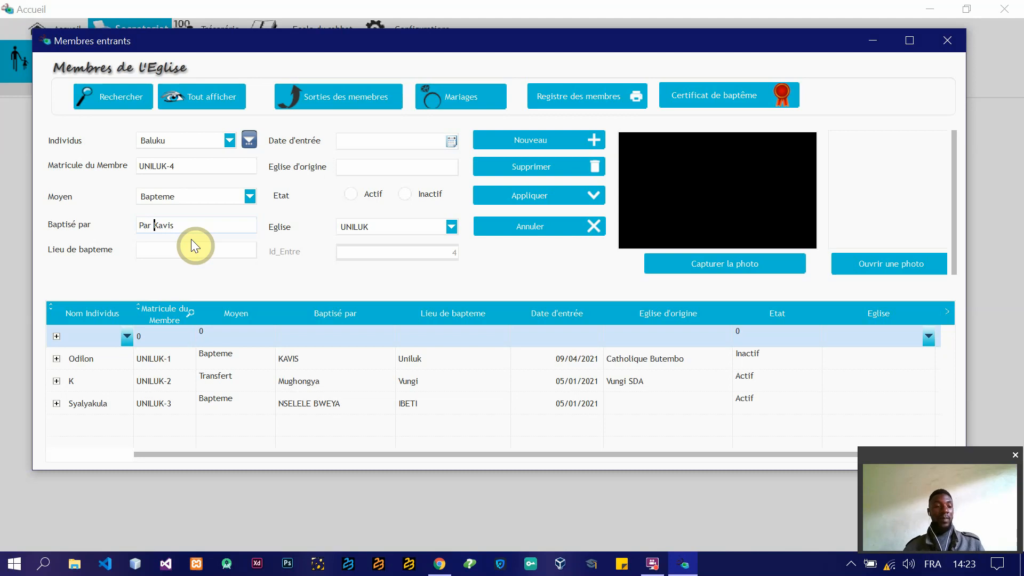
{"action": "left_click", "coordinate": [168, 250]}
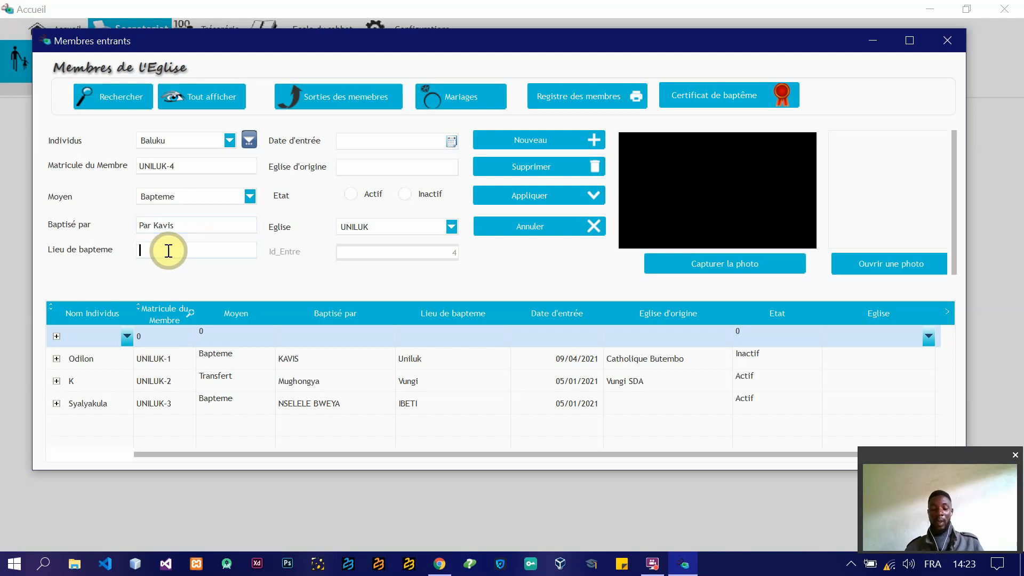
{"action": "type", "text": "Uniluk"}
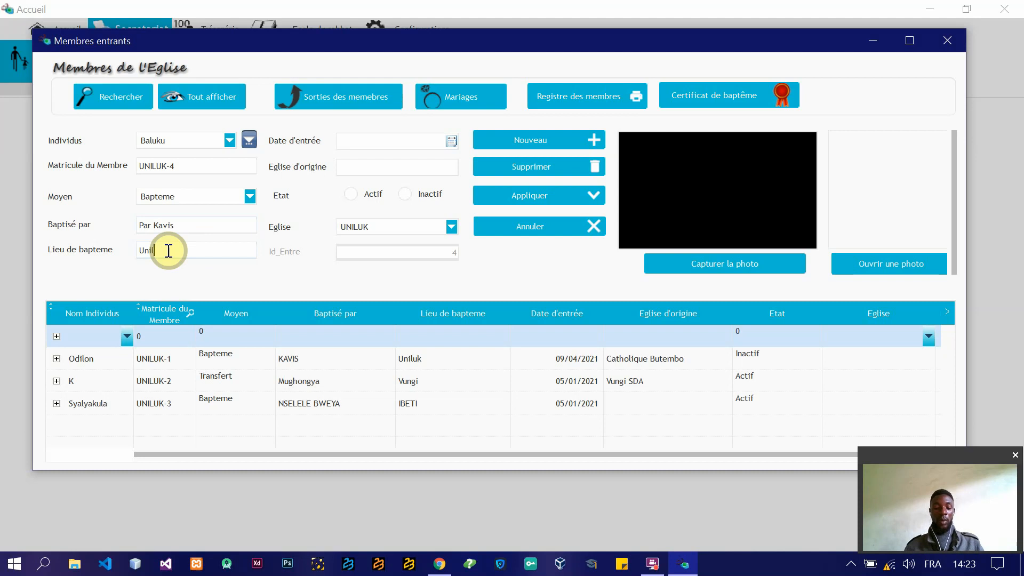
Step: Set the entry date to 06/01/2021, the church of origin to Uniluk and the status to Actif
{"action": "left_click", "coordinate": [451, 140]}
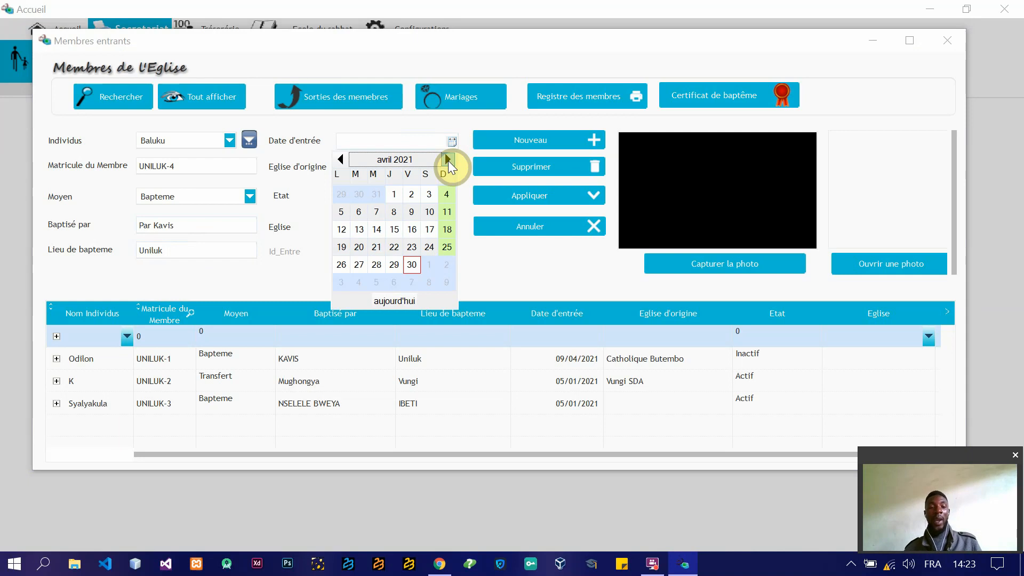
{"action": "left_click", "coordinate": [341, 159]}
{"action": "left_click", "coordinate": [341, 159]}
{"action": "left_click", "coordinate": [341, 159]}
{"action": "left_click", "coordinate": [376, 211]}
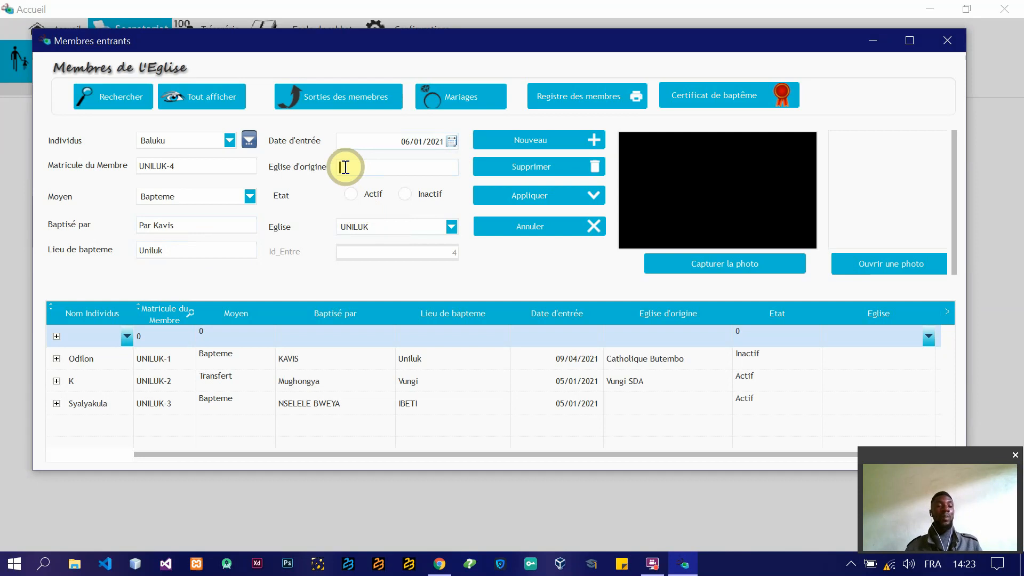
{"action": "type", "text": "U"}
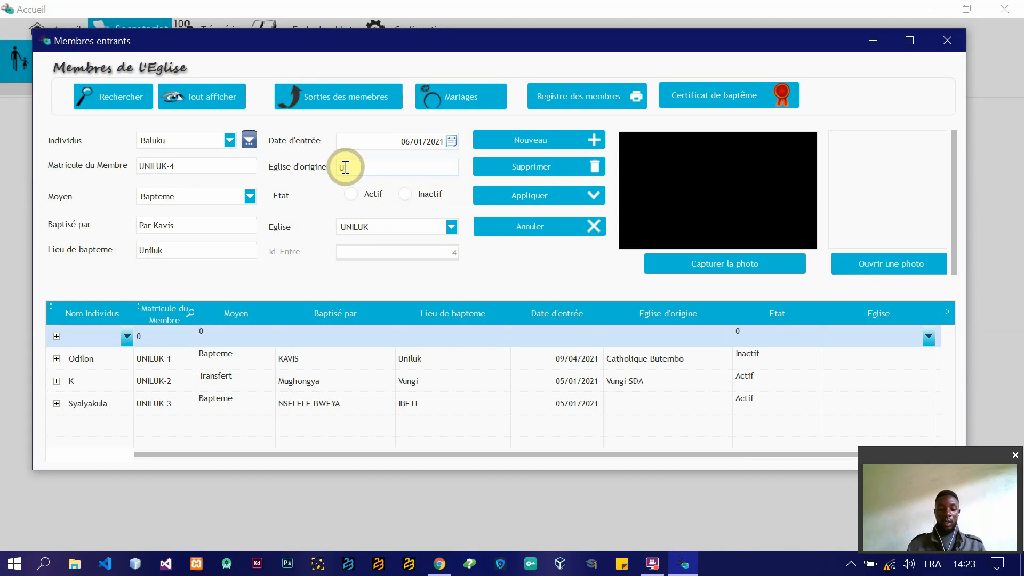
{"action": "type", "text": "niluk"}
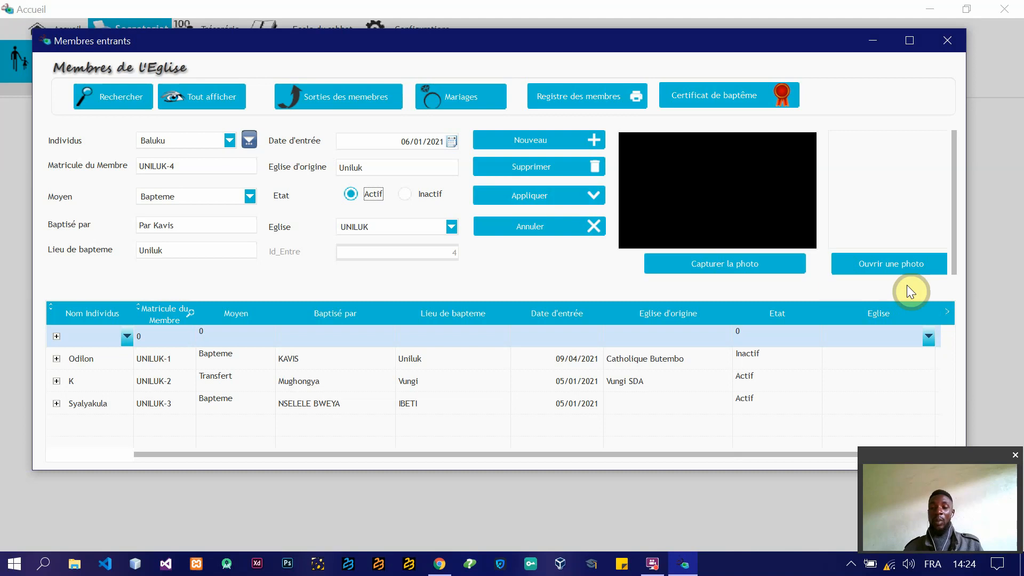
Step: Load the photo secondCovert from the Anniversaire folder into the new member record and apply the record
{"action": "left_click", "coordinate": [881, 267]}
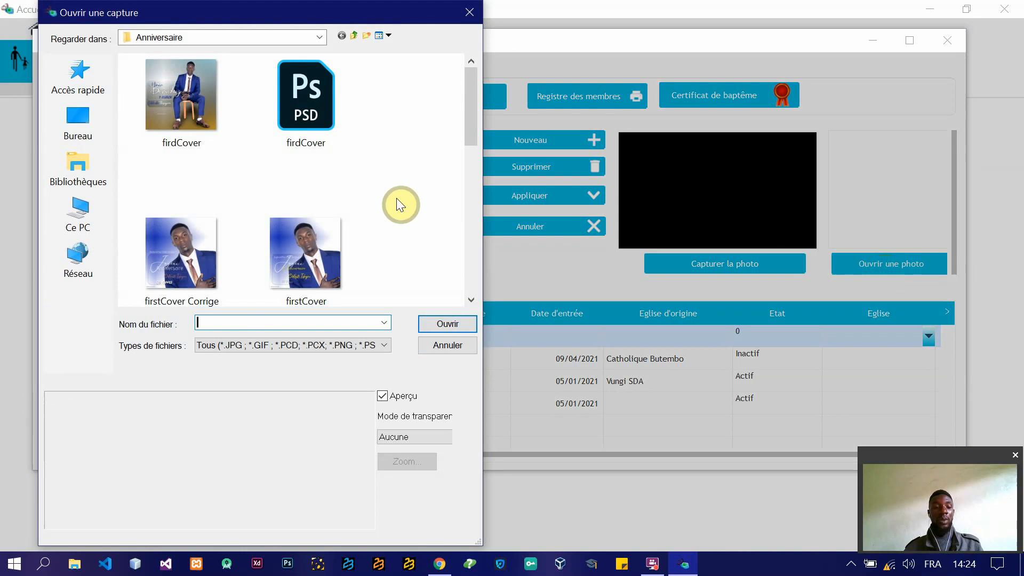
{"action": "left_click_drag", "start_coordinate": [472, 114], "coordinate": [472, 254]}
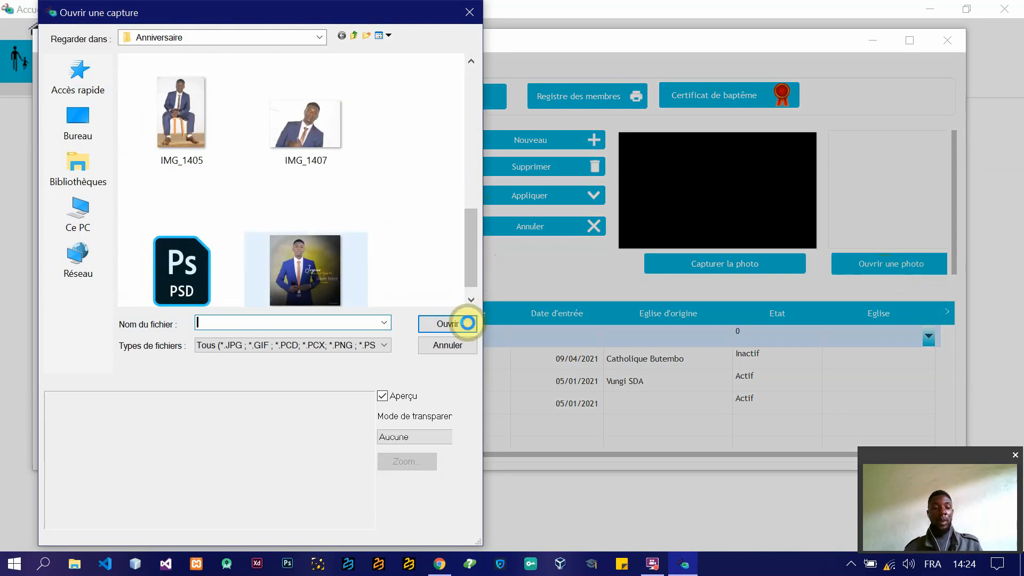
{"action": "left_click", "coordinate": [301, 265]}
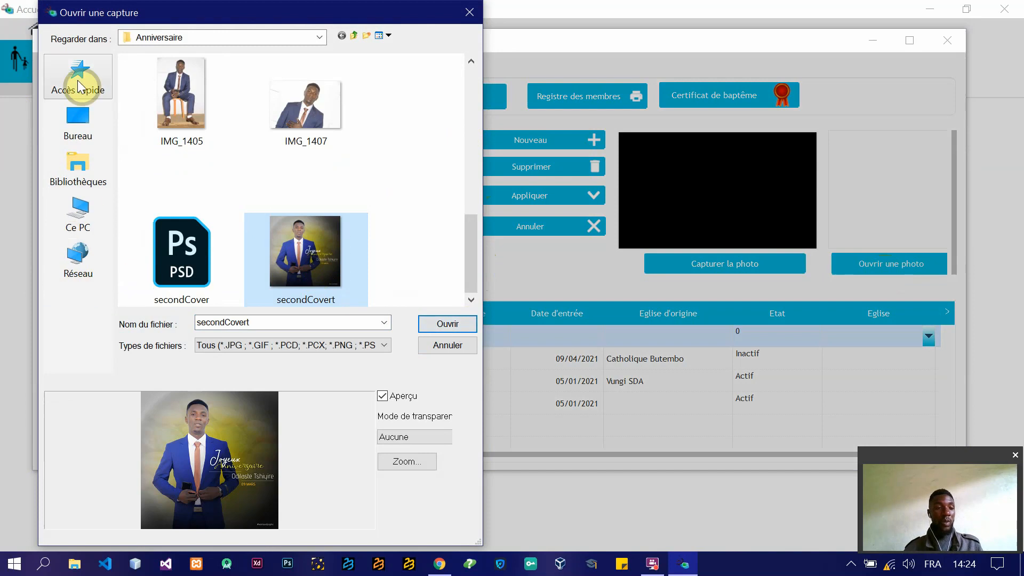
{"action": "left_click", "coordinate": [443, 323]}
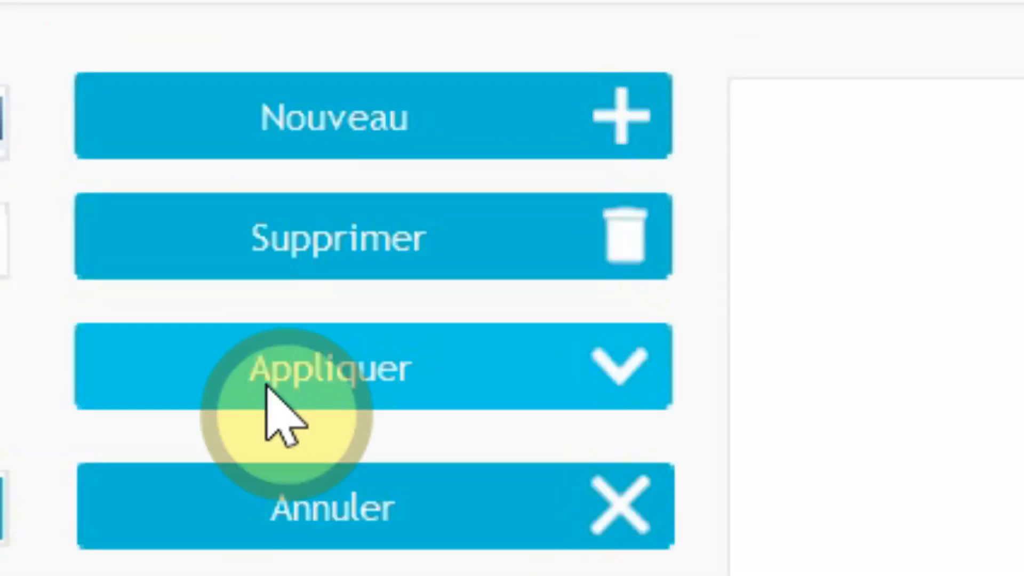
Step: Change the status of the first member in the list to Actif and apply the change
{"action": "left_click", "coordinate": [266, 384]}
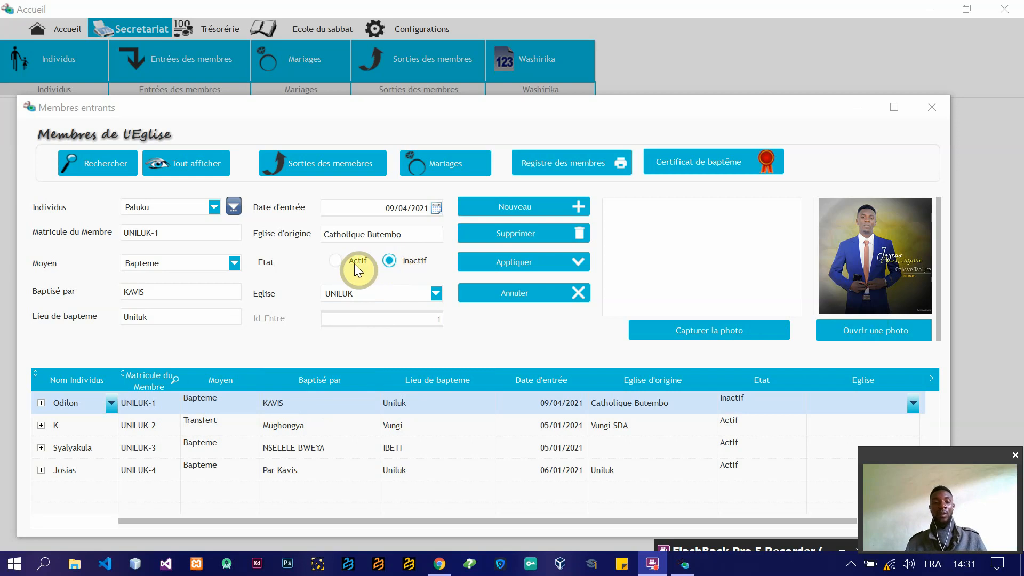
{"action": "left_click", "coordinate": [336, 261]}
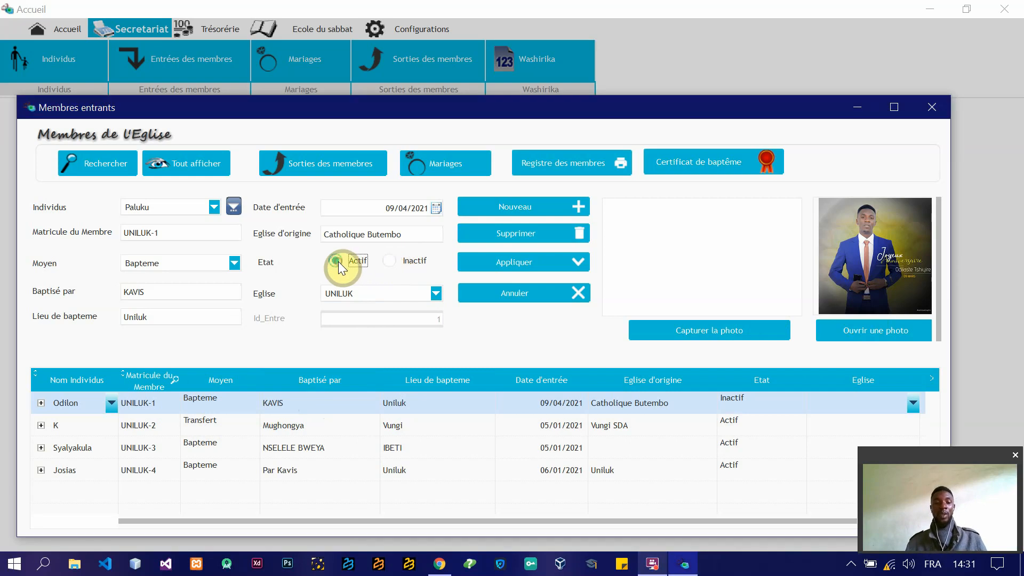
{"action": "left_click", "coordinate": [528, 263]}
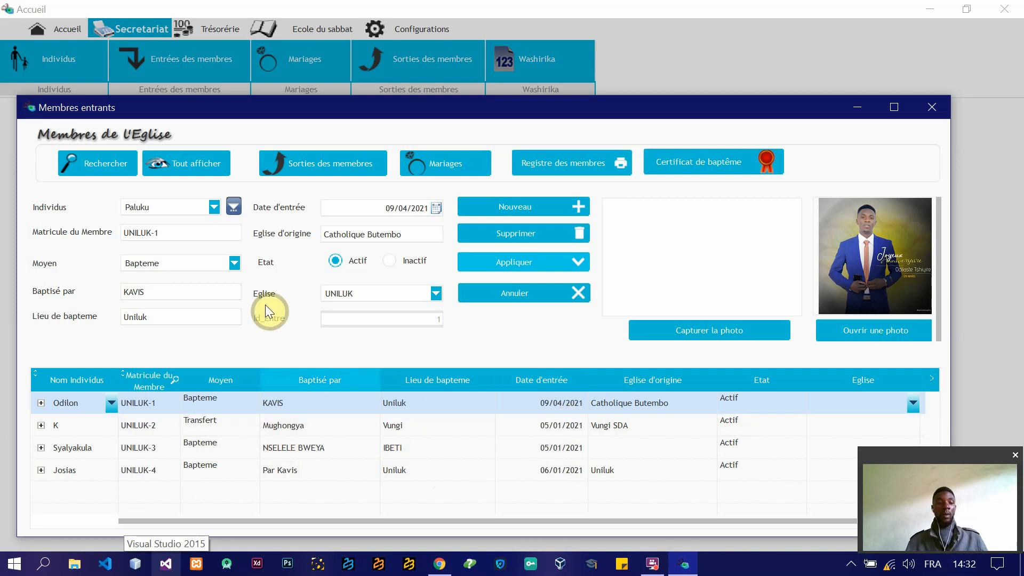
Step: Search all church members without a filter and open the print preview of the resulting members report
{"action": "left_click", "coordinate": [105, 165]}
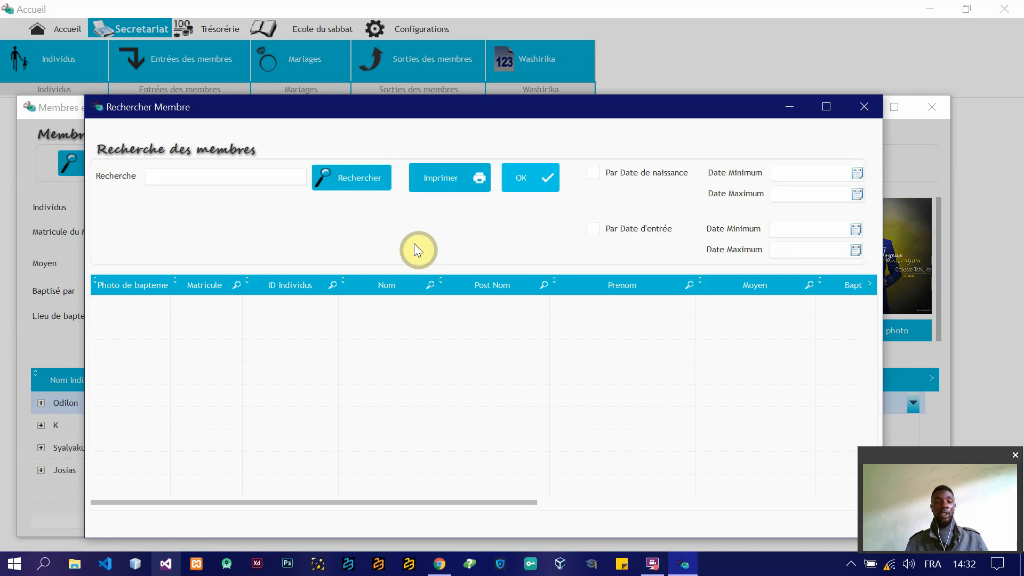
{"action": "left_click", "coordinate": [344, 185]}
{"action": "left_click", "coordinate": [276, 180]}
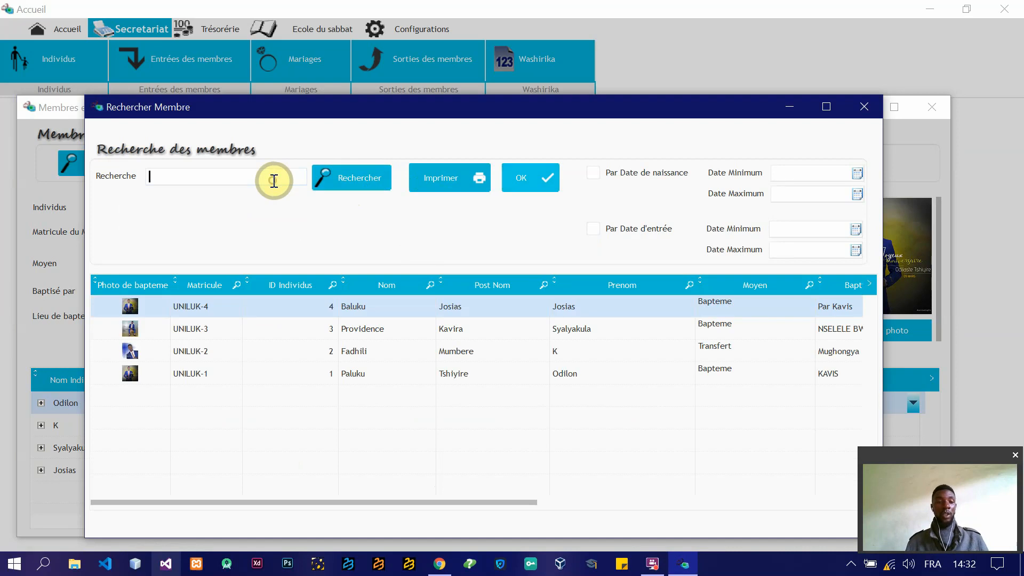
{"action": "left_click", "coordinate": [454, 171]}
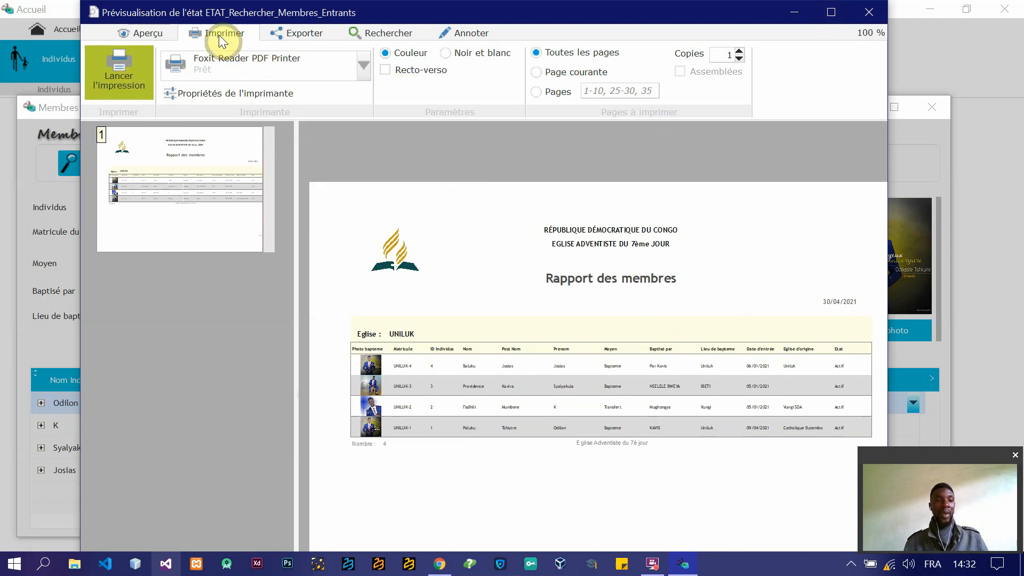
Step: Review the export, search and annotation options of the members report preview, with its window maximized
{"action": "left_click", "coordinate": [292, 35]}
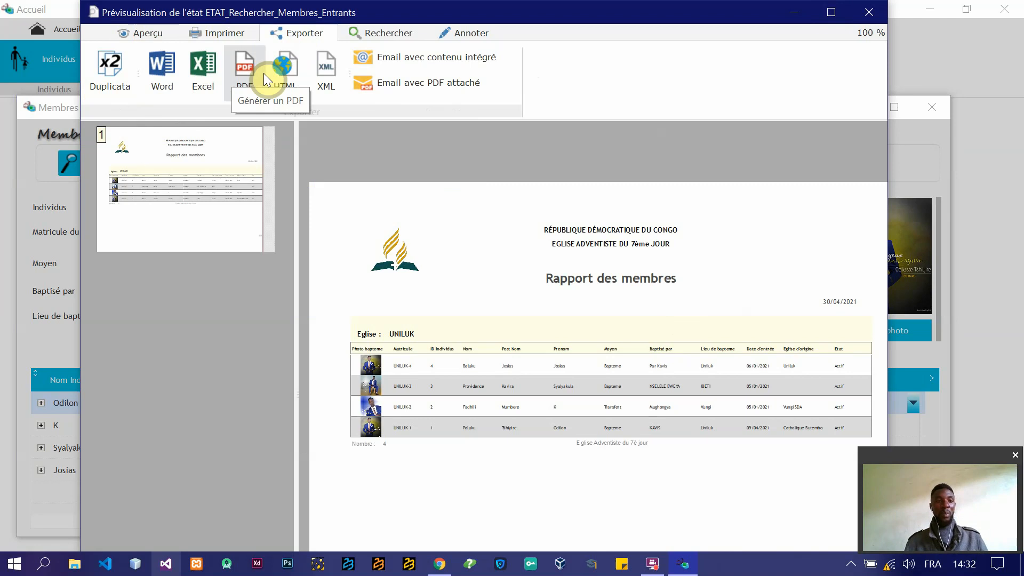
{"action": "left_click", "coordinate": [380, 34]}
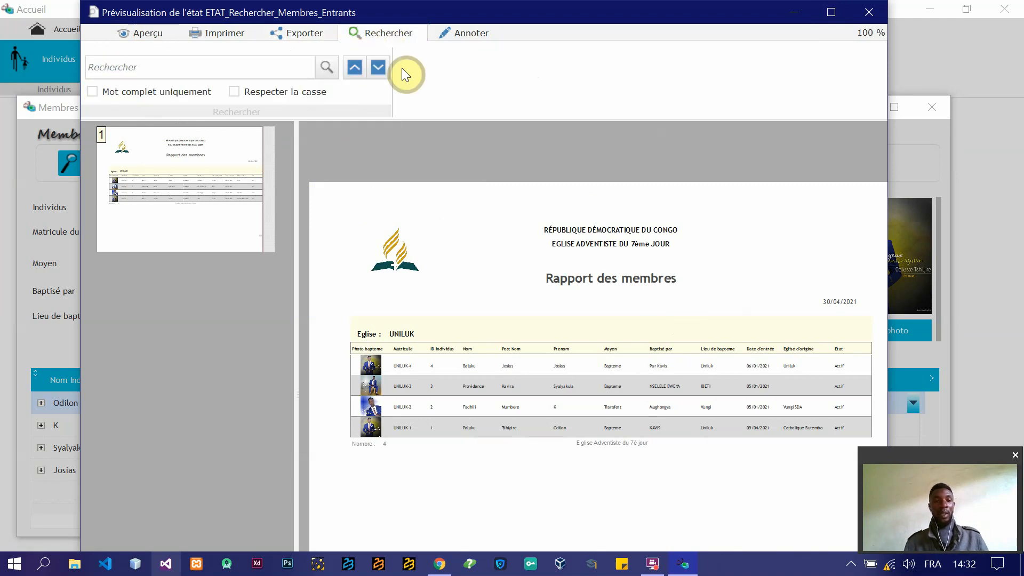
{"action": "left_click", "coordinate": [832, 12]}
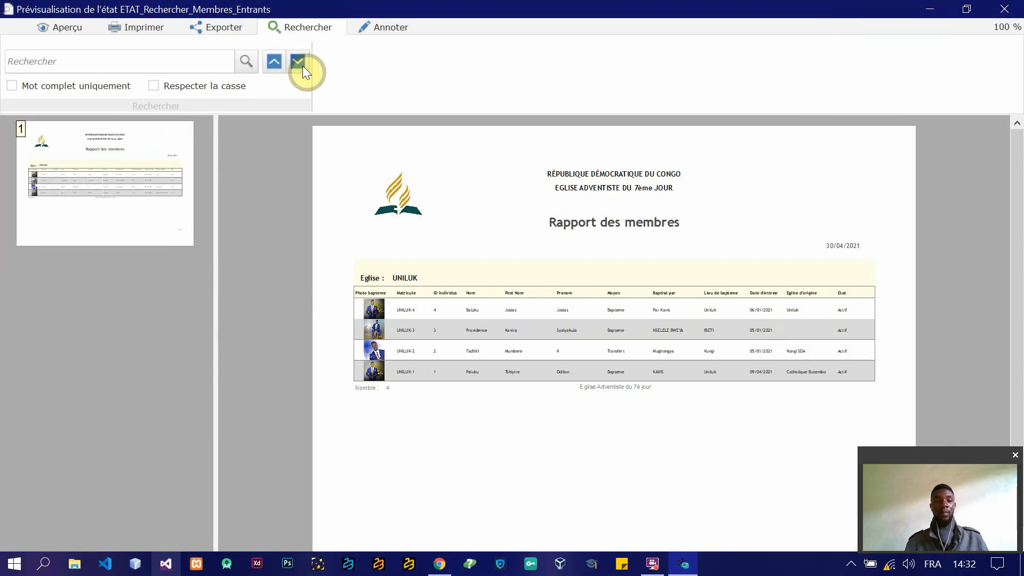
{"action": "left_click", "coordinate": [382, 27]}
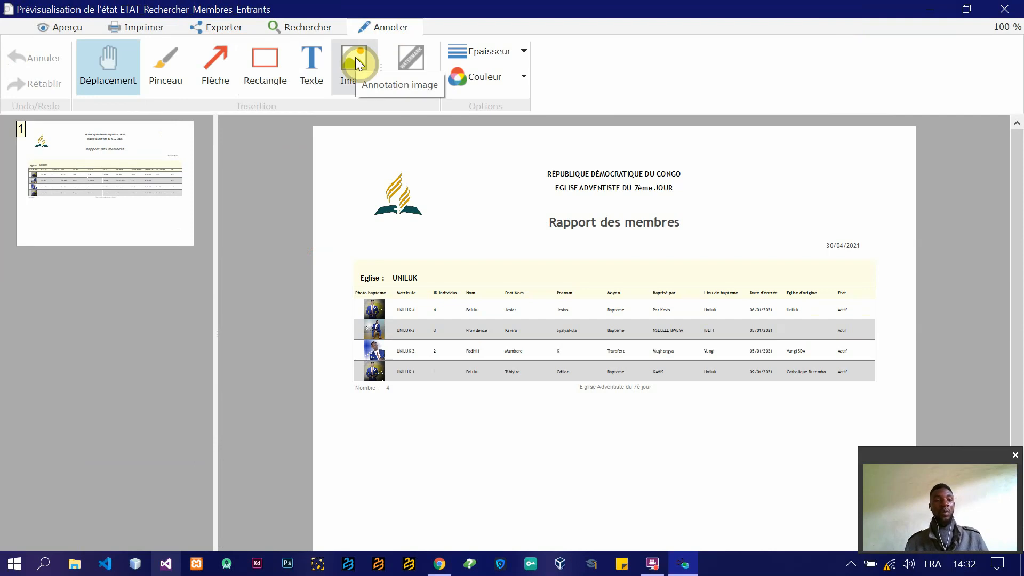
Step: Try the width, whole-page and two-page zooms on the members report, magnify it, and close the preview
{"action": "left_click", "coordinate": [66, 29]}
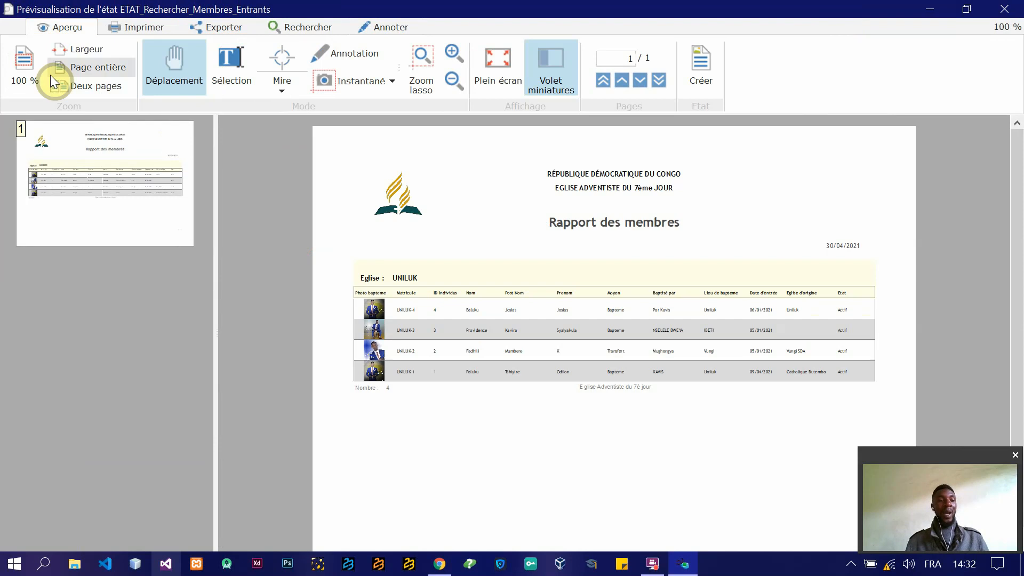
{"action": "left_click", "coordinate": [85, 49]}
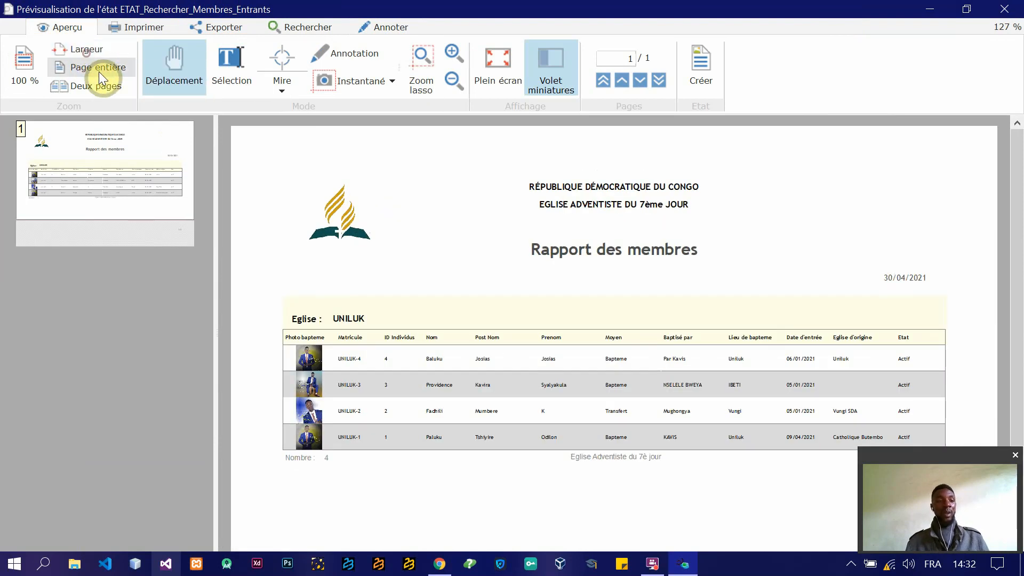
{"action": "left_click", "coordinate": [99, 69]}
{"action": "left_click", "coordinate": [85, 91]}
{"action": "left_click", "coordinate": [84, 52]}
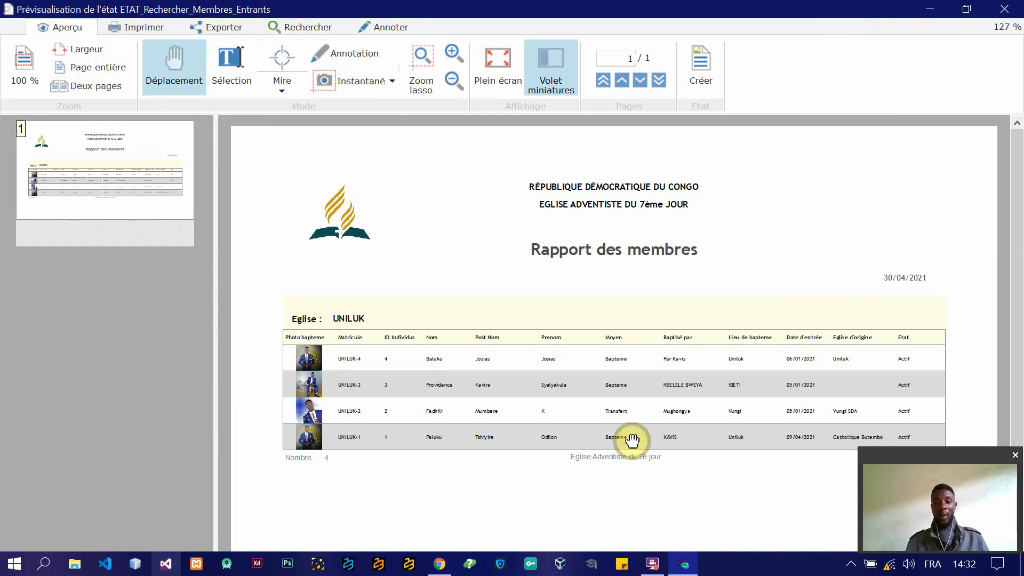
{"action": "left_click", "coordinate": [454, 49]}
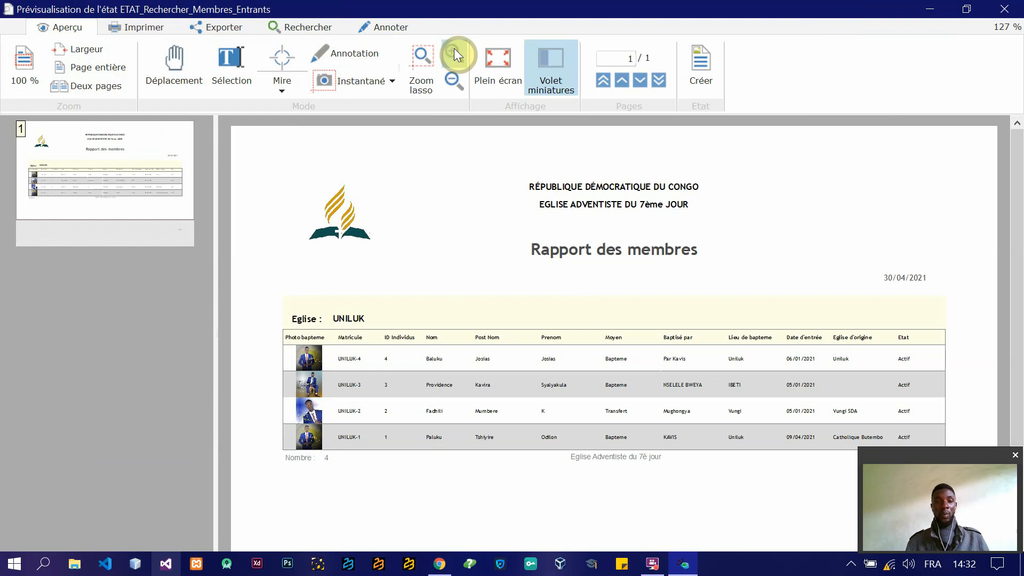
{"action": "left_click", "coordinate": [468, 400]}
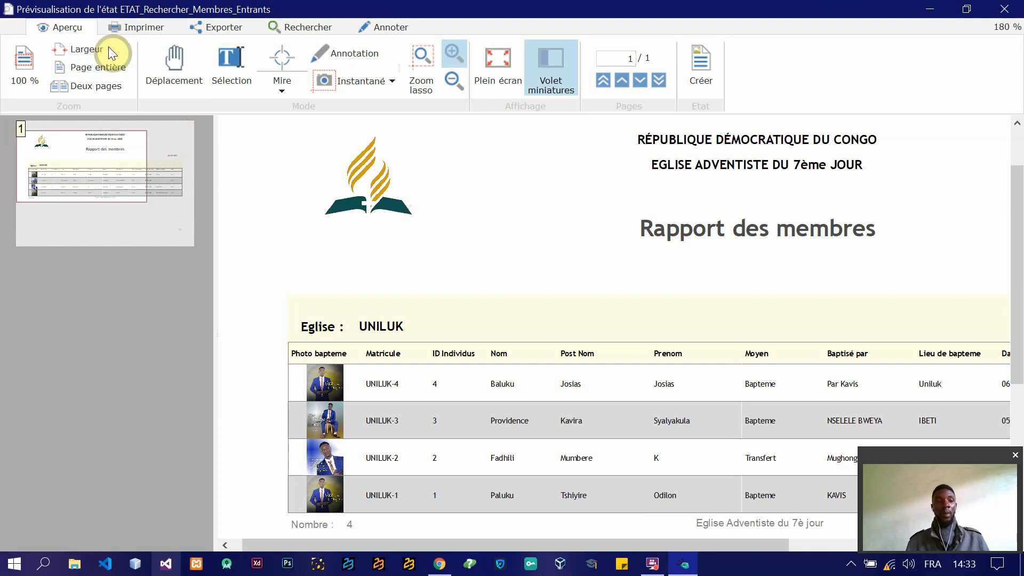
{"action": "left_click", "coordinate": [136, 29]}
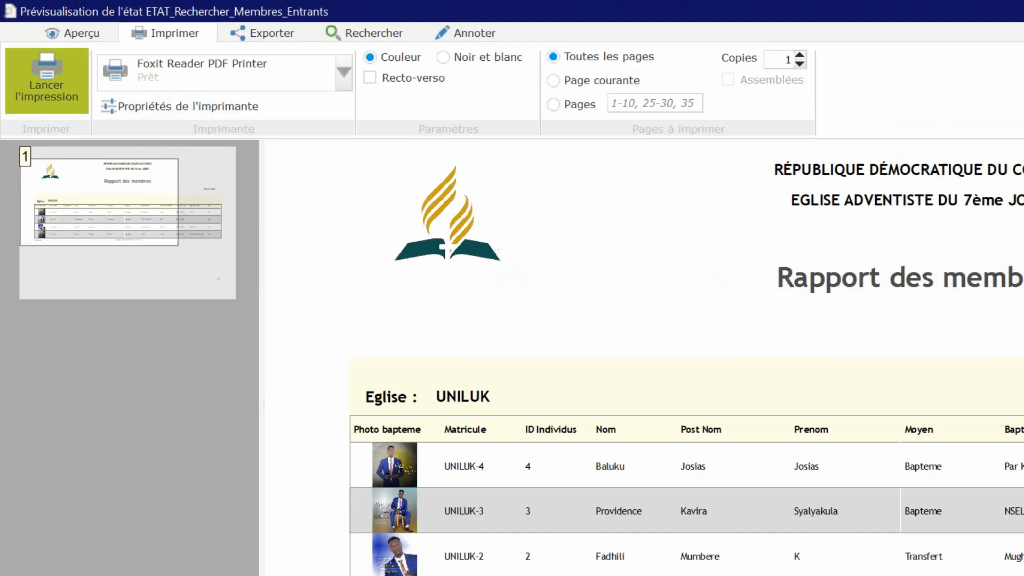
{"action": "left_click", "coordinate": [1007, 16]}
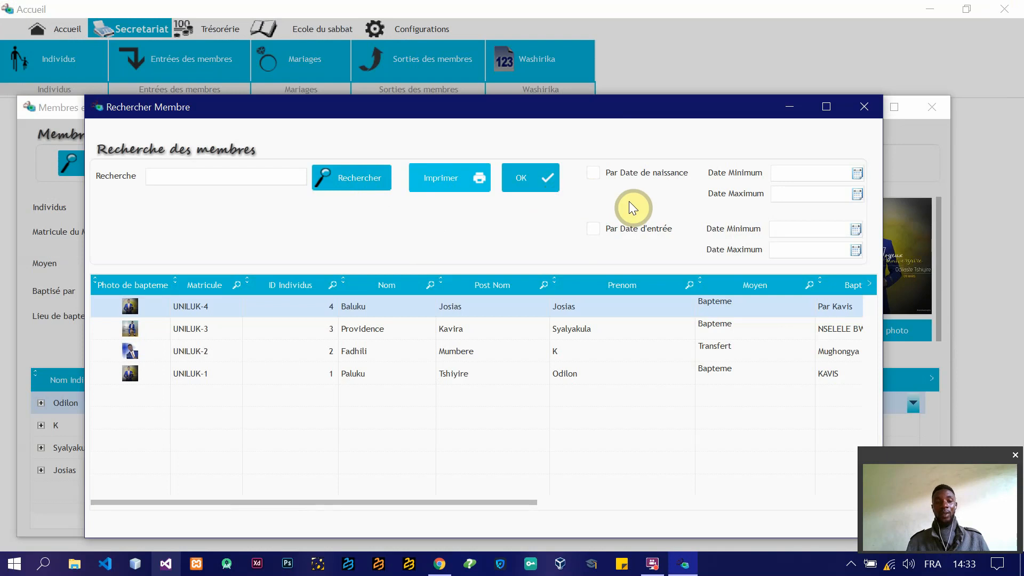
Step: Try the birth-date filter, and search for a member by partial name with the Par Date d'entrée filter enabled
{"action": "left_click", "coordinate": [596, 172]}
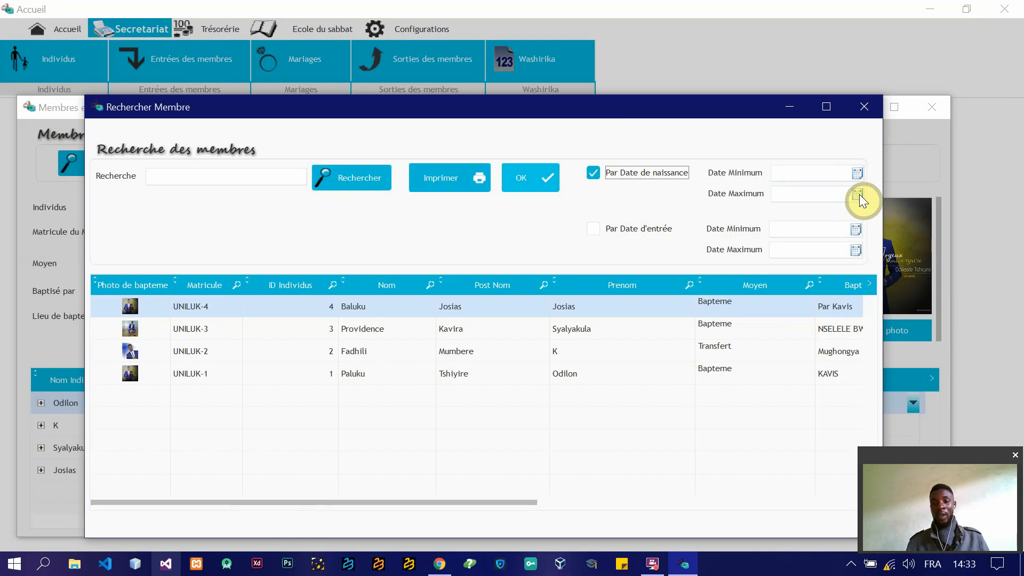
{"action": "left_click", "coordinate": [592, 172]}
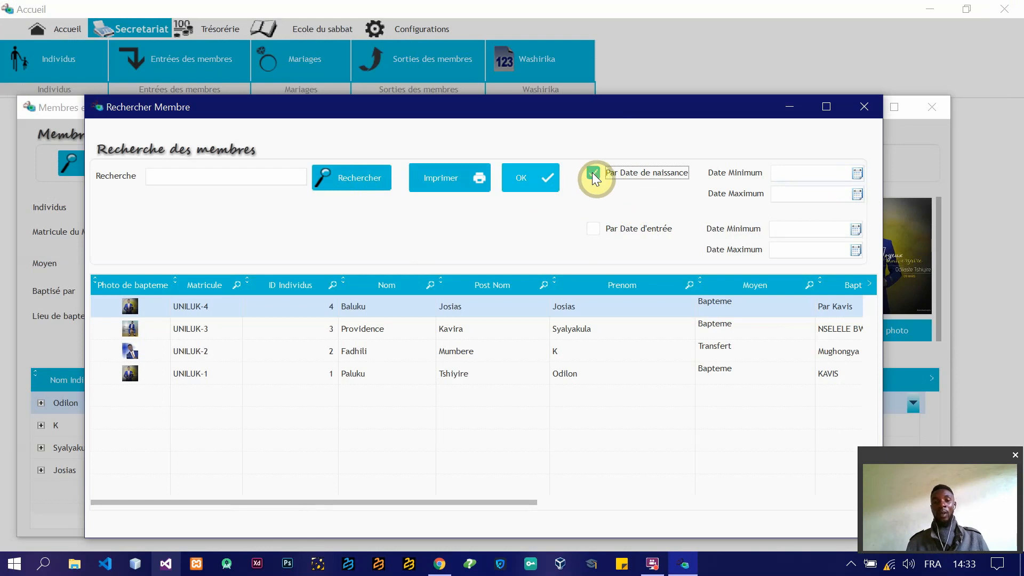
{"action": "left_click", "coordinate": [594, 232]}
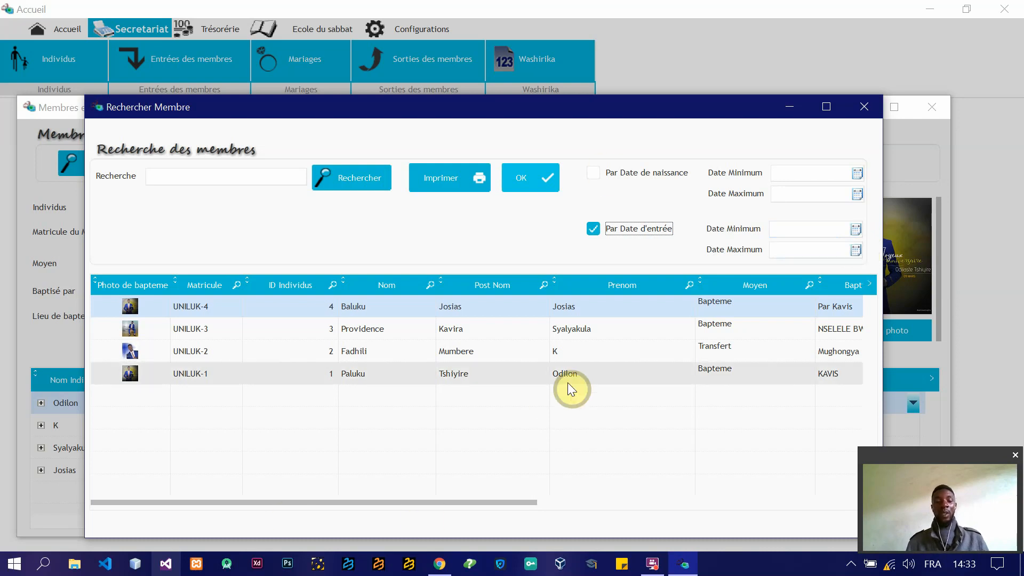
{"action": "left_click", "coordinate": [207, 178]}
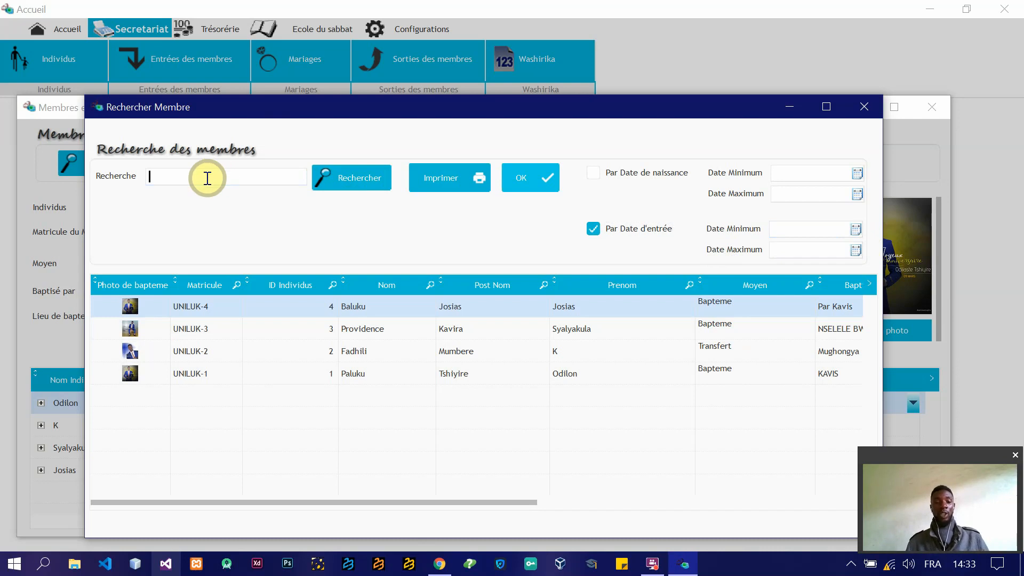
{"action": "type", "text": "provi"}
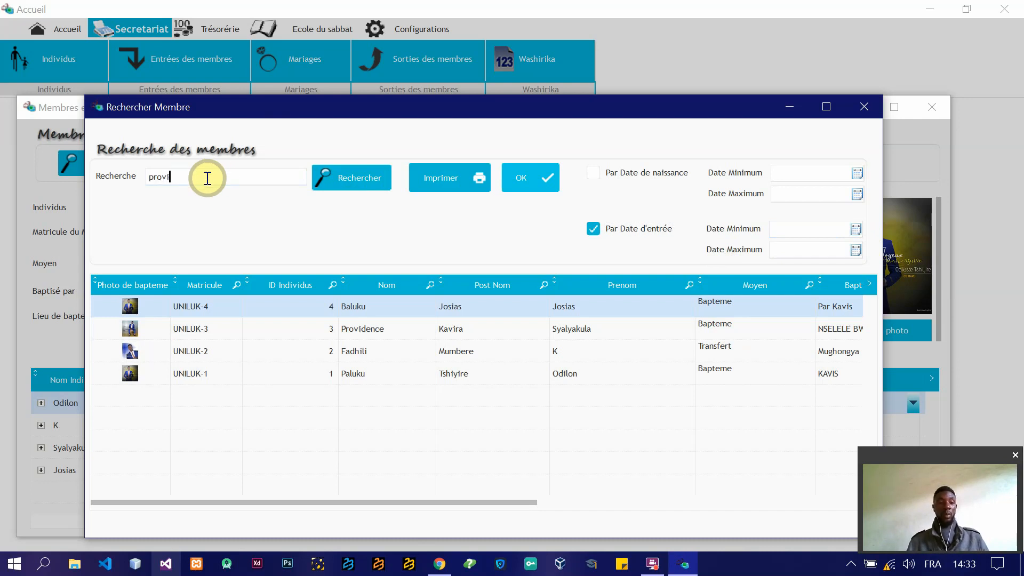
{"action": "left_click", "coordinate": [361, 184]}
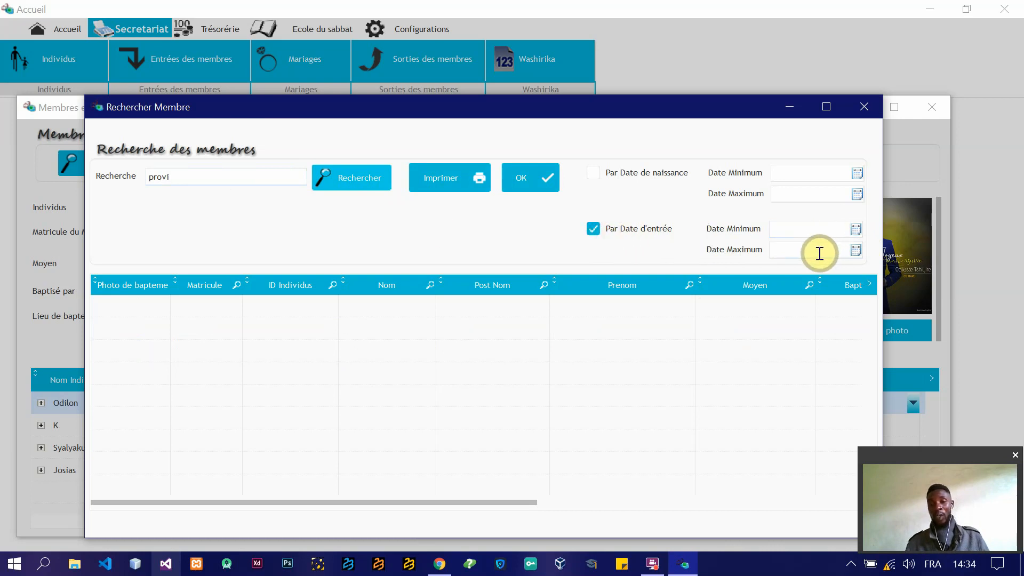
Step: Remove the Par Date d'entrée filter, repeat the partial-name search, and close the member search to return to the entry form
{"action": "left_click", "coordinate": [598, 229]}
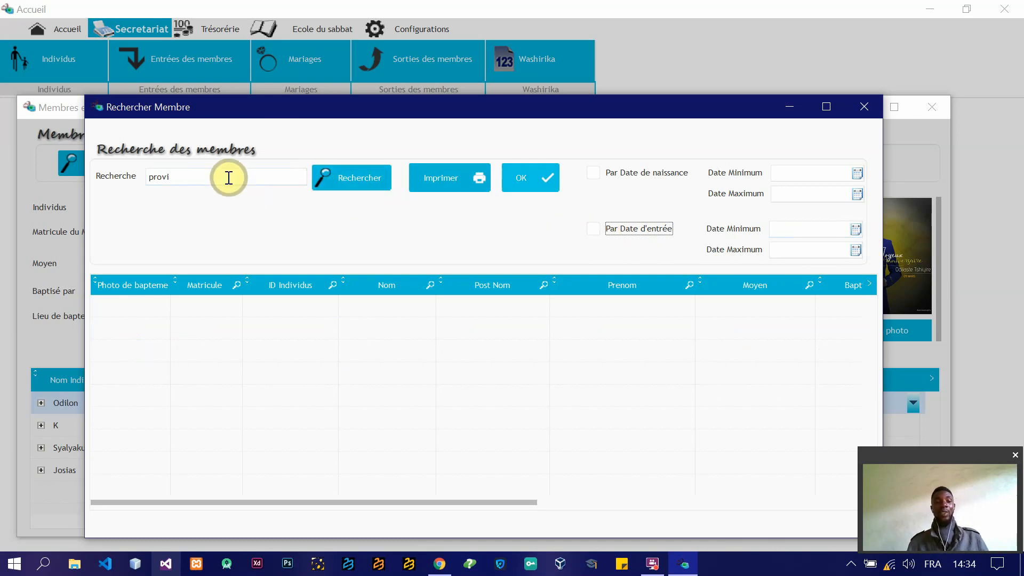
{"action": "left_click", "coordinate": [381, 183]}
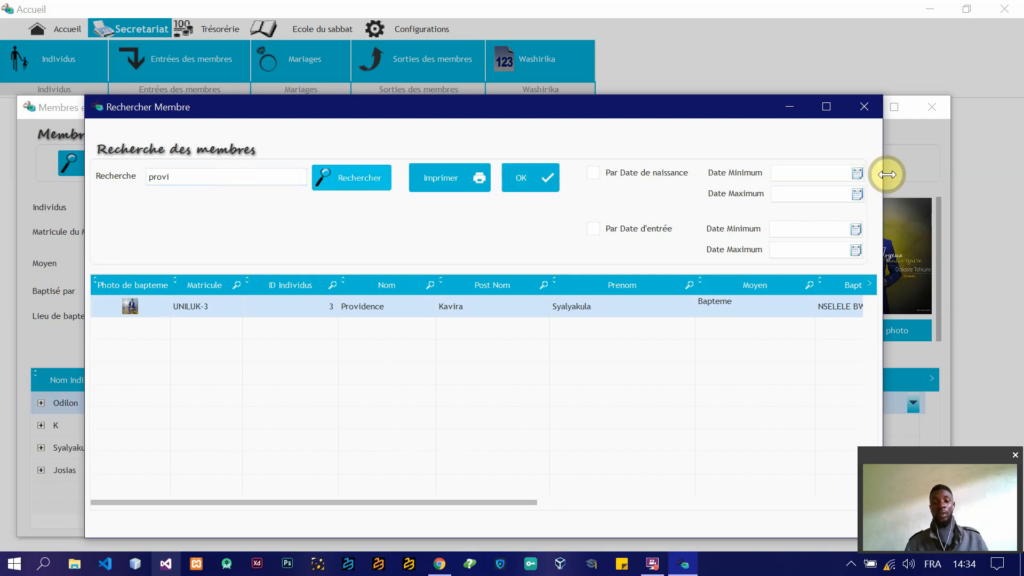
{"action": "left_click", "coordinate": [864, 106]}
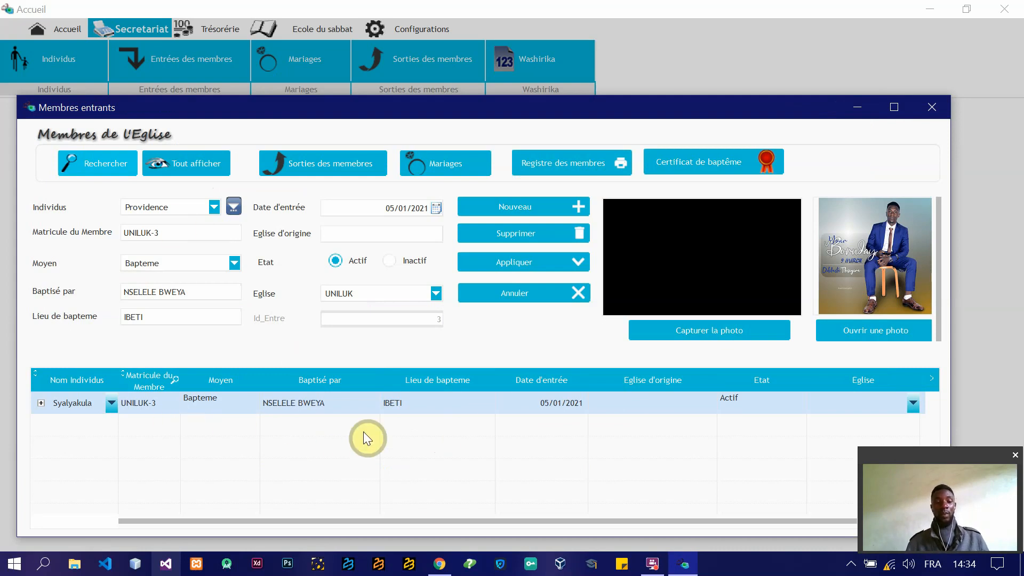
Step: Reopen the member search window and validate the found member to return to the member's record
{"action": "left_click", "coordinate": [109, 169]}
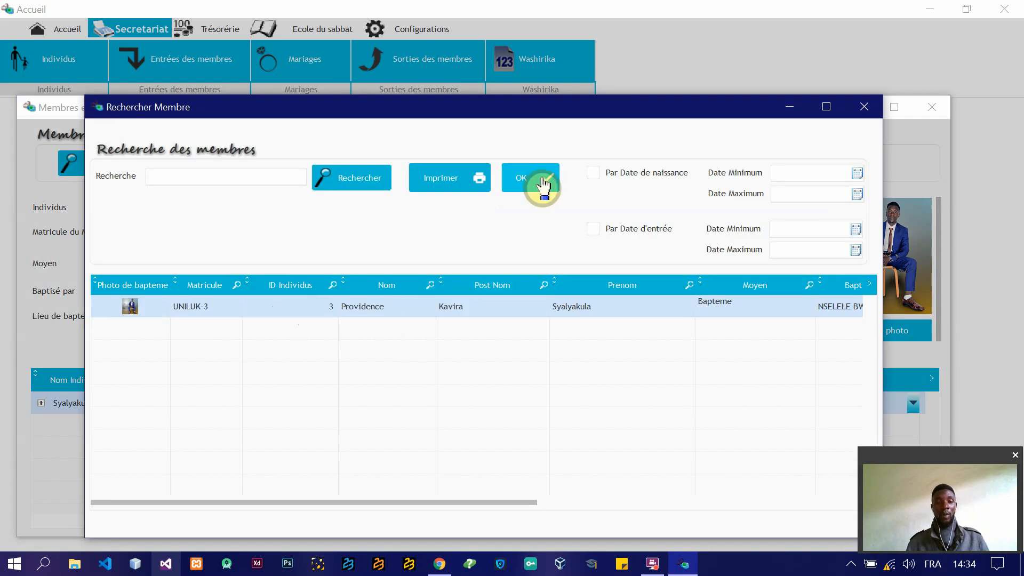
{"action": "left_click", "coordinate": [864, 108]}
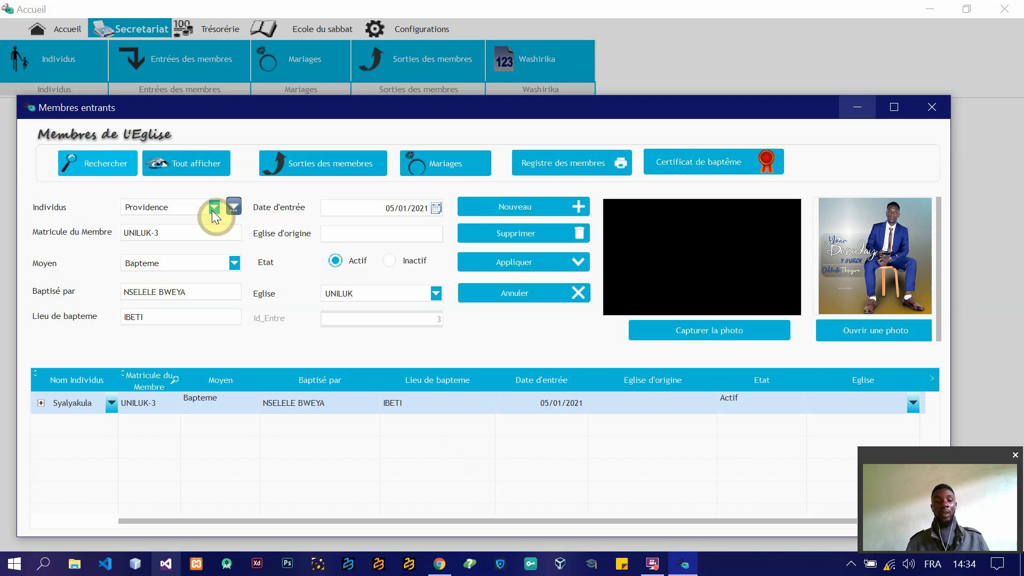
{"action": "left_click", "coordinate": [92, 166]}
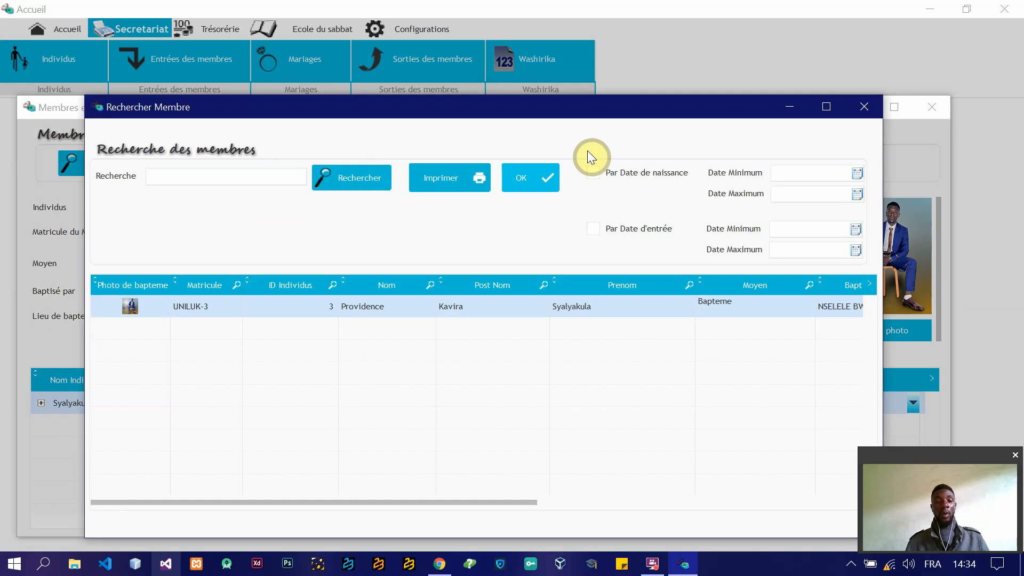
{"action": "left_click", "coordinate": [519, 182]}
Step: Set the found member's Eglise d'origine to Vungi, apply the change, and display all members again
{"action": "left_click", "coordinate": [356, 238]}
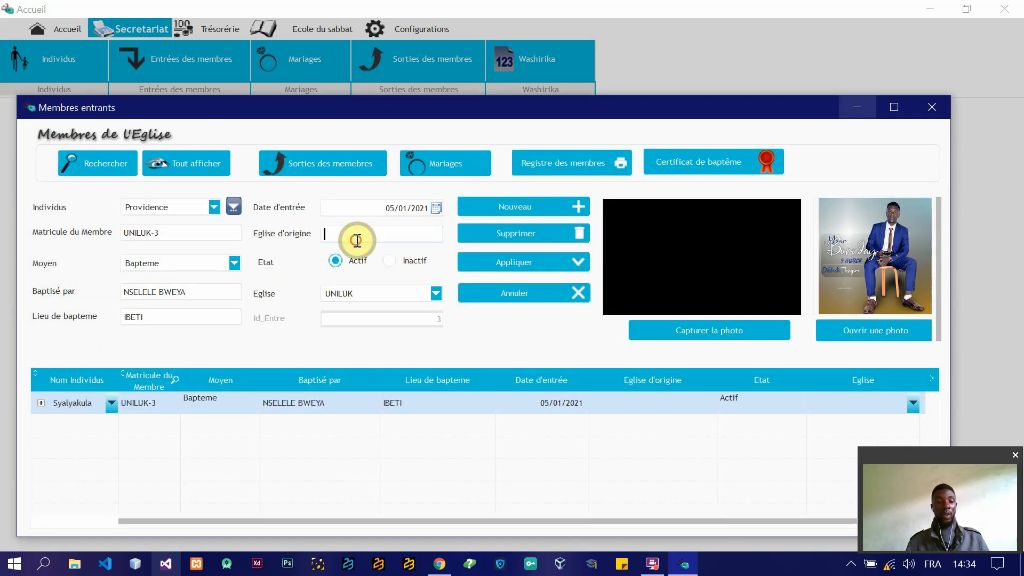
{"action": "type", "text": "Vu"}
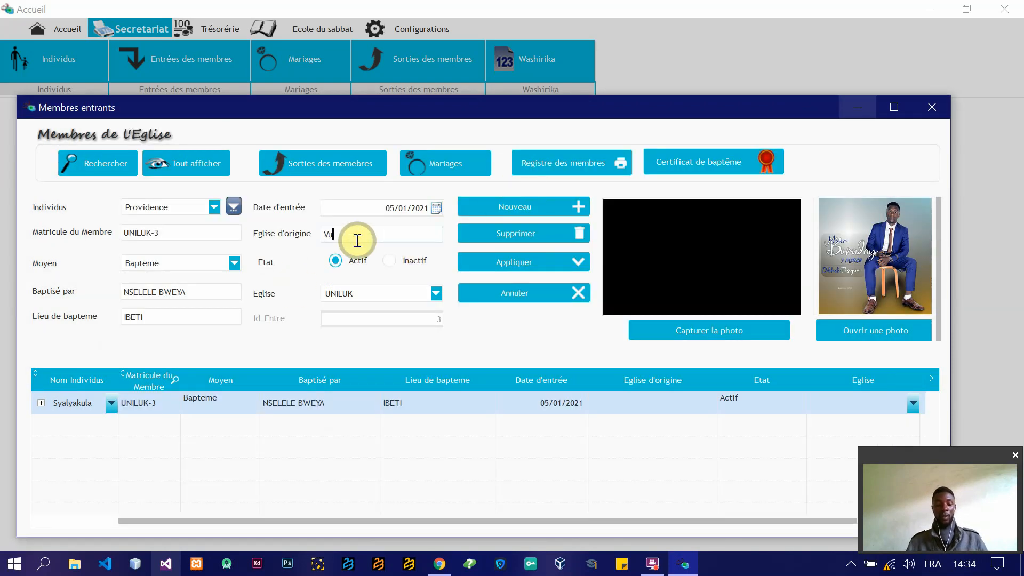
{"action": "type", "text": "ngi"}
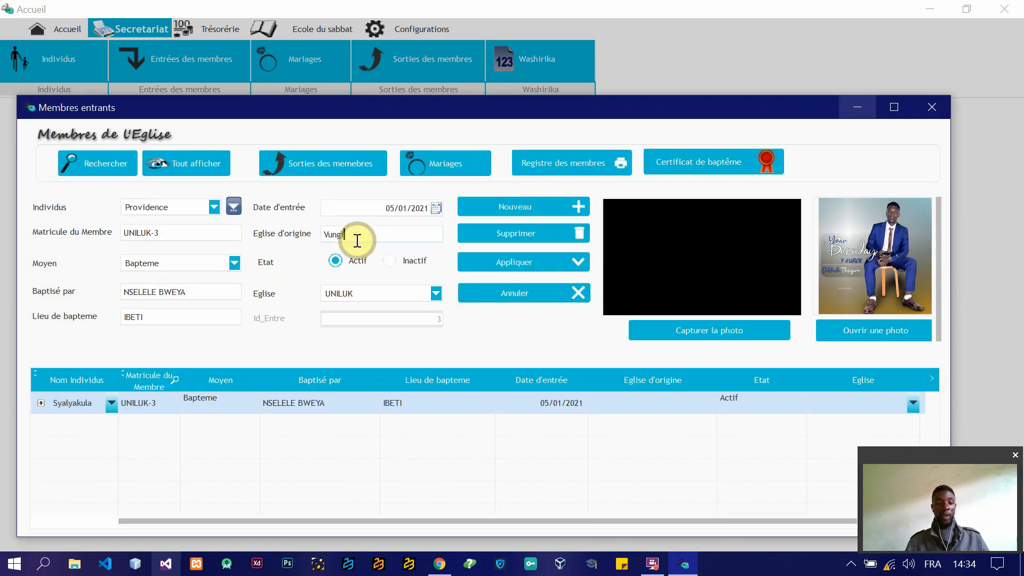
{"action": "left_click", "coordinate": [520, 261]}
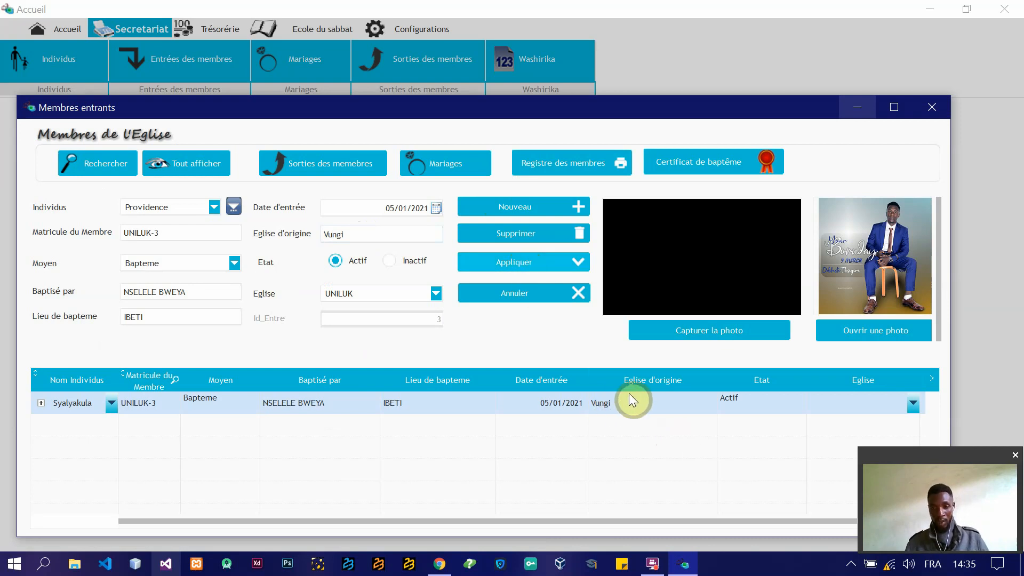
{"action": "left_click", "coordinate": [190, 163]}
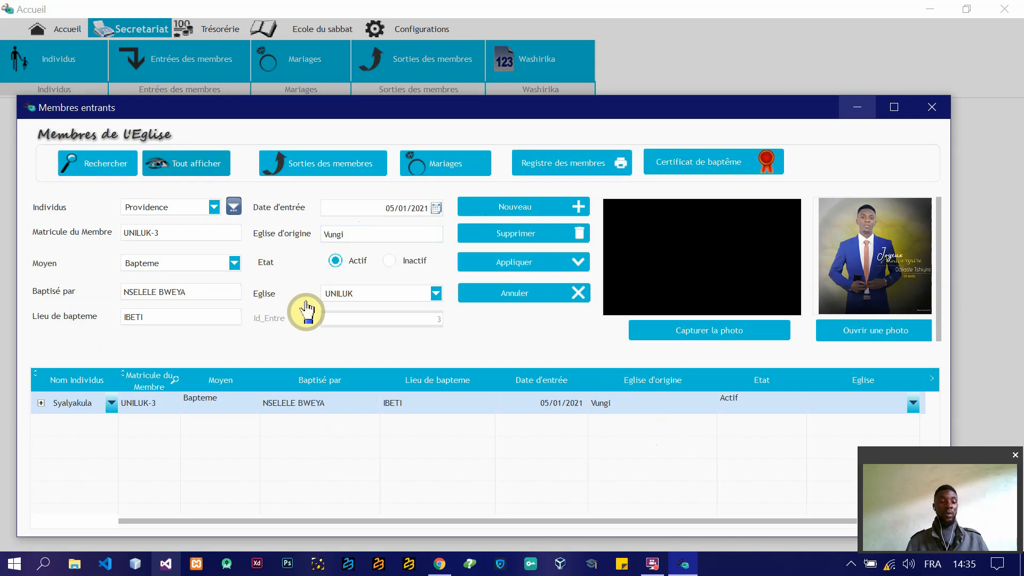
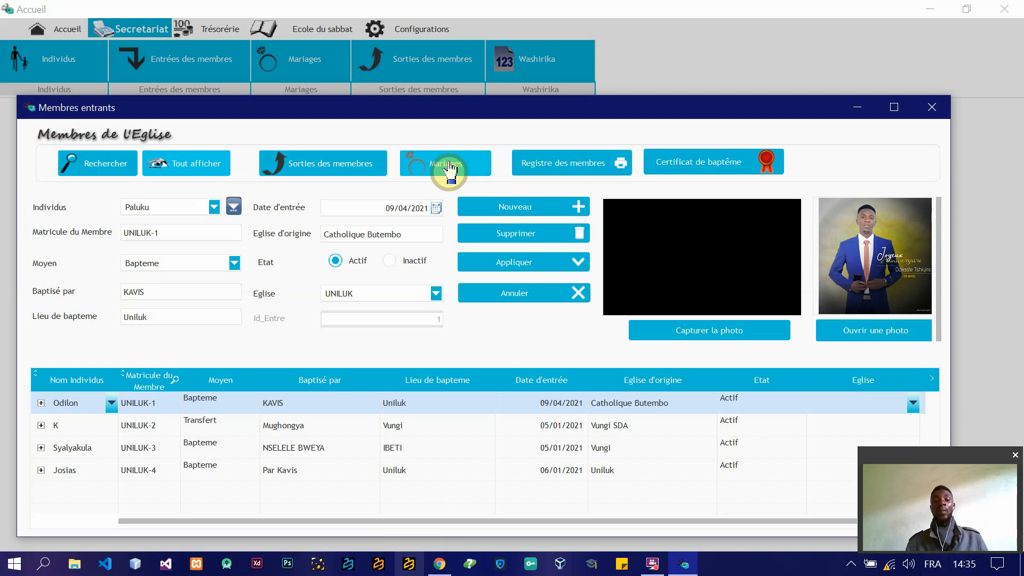
Step: Preview the Registre des membres report, examine its church details and member table, and close the preview
{"action": "left_click", "coordinate": [568, 176]}
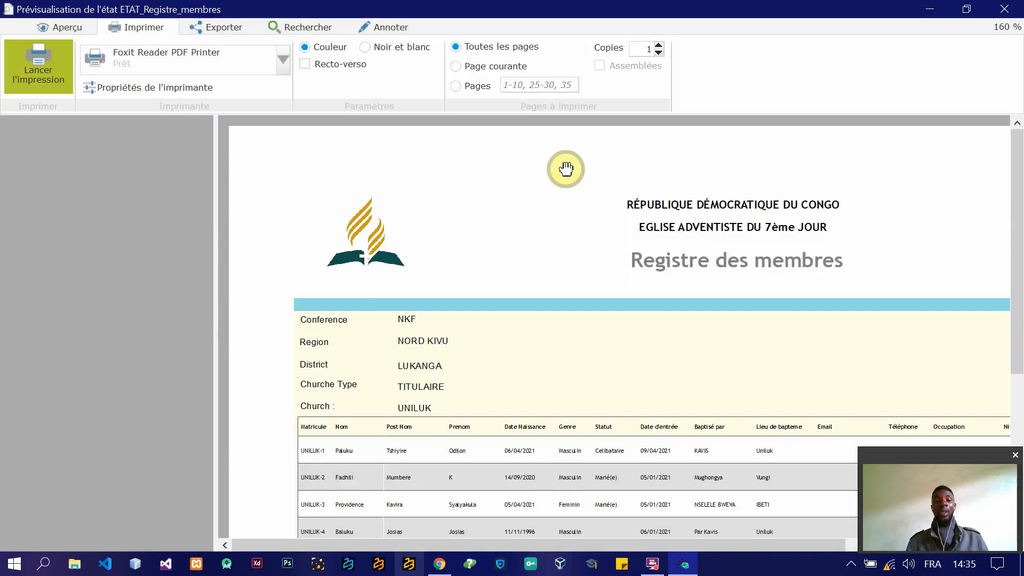
{"action": "left_click_drag", "start_coordinate": [1017, 187], "coordinate": [1019, 333]}
{"action": "left_click_drag", "start_coordinate": [862, 371], "coordinate": [607, 412]}
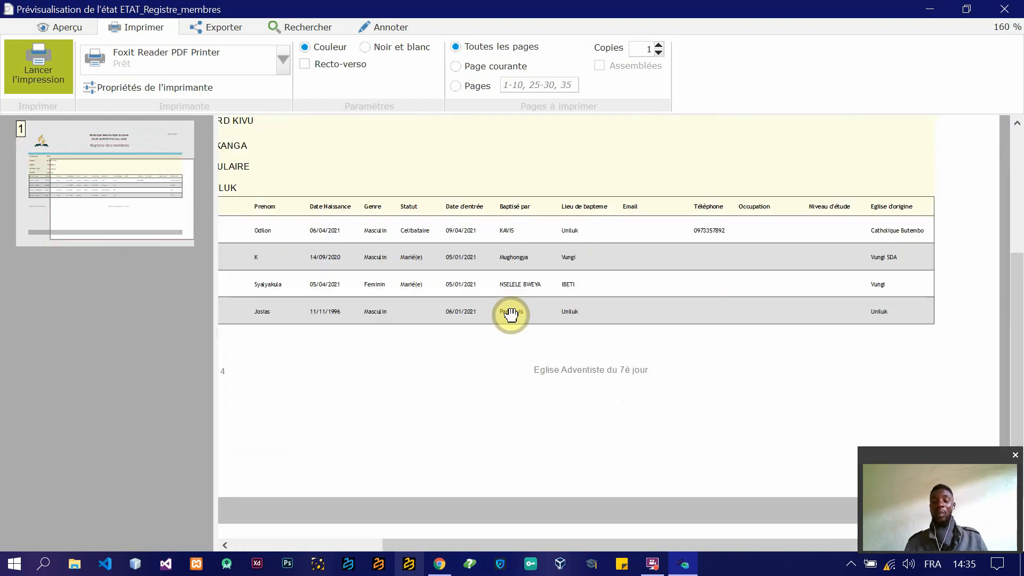
{"action": "left_click_drag", "start_coordinate": [466, 257], "coordinate": [627, 450]}
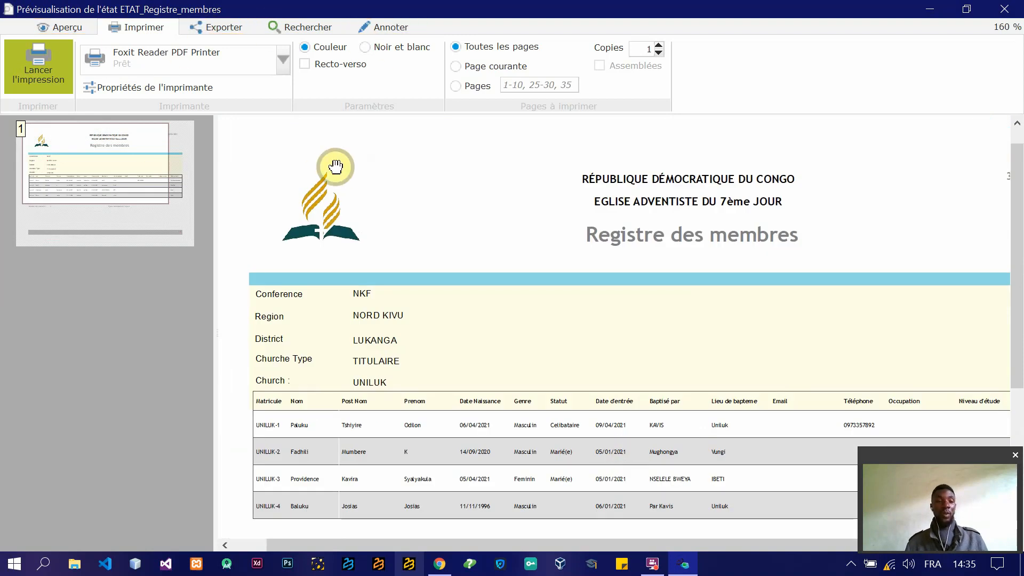
{"action": "left_click_drag", "start_coordinate": [692, 482], "coordinate": [718, 380]}
{"action": "left_click", "coordinate": [1003, 9]}
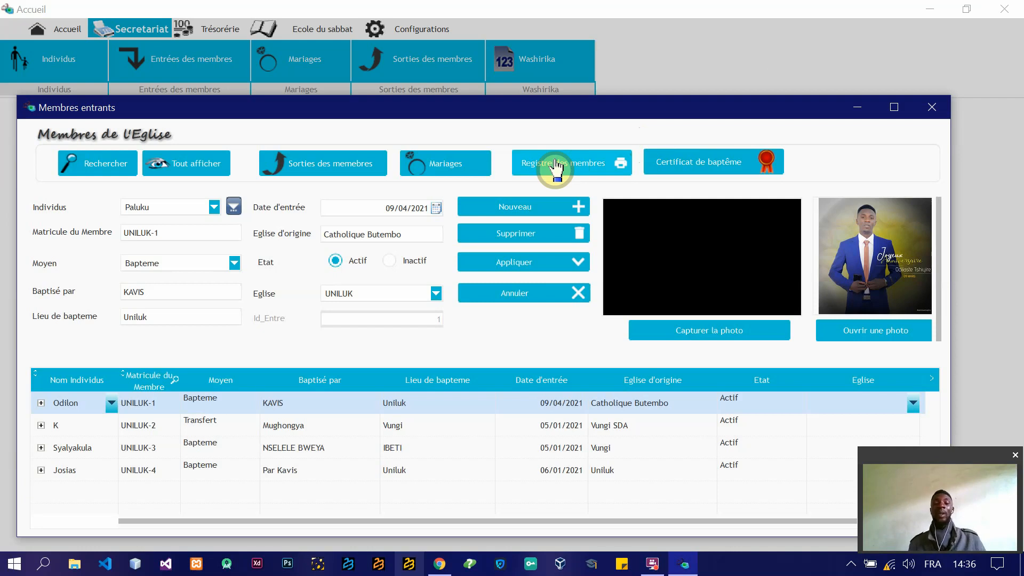
Step: Open the member search for baptism certificates and look up a member by partial name
{"action": "left_click", "coordinate": [721, 169]}
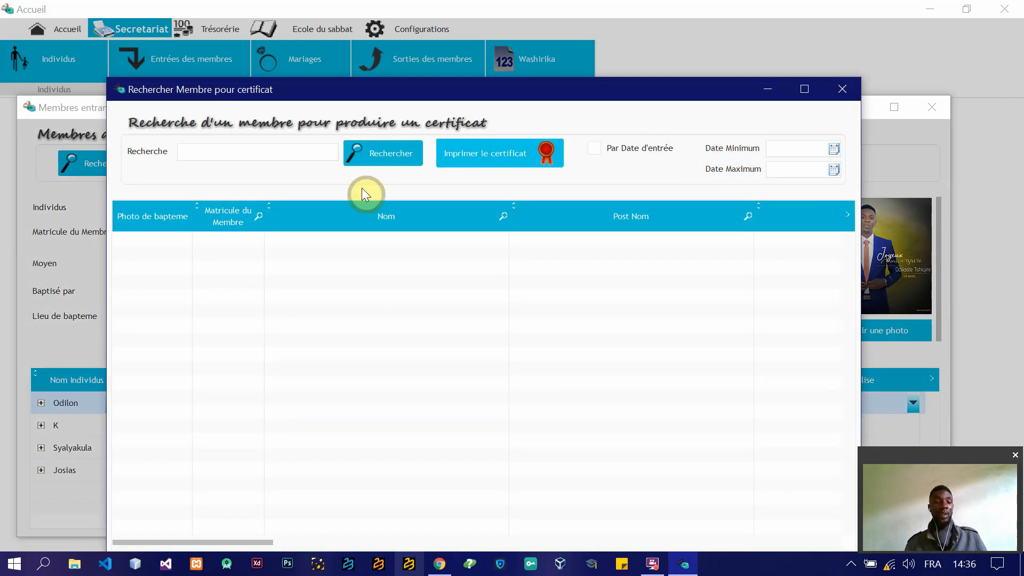
{"action": "left_click_drag", "start_coordinate": [431, 93], "coordinate": [397, 40]}
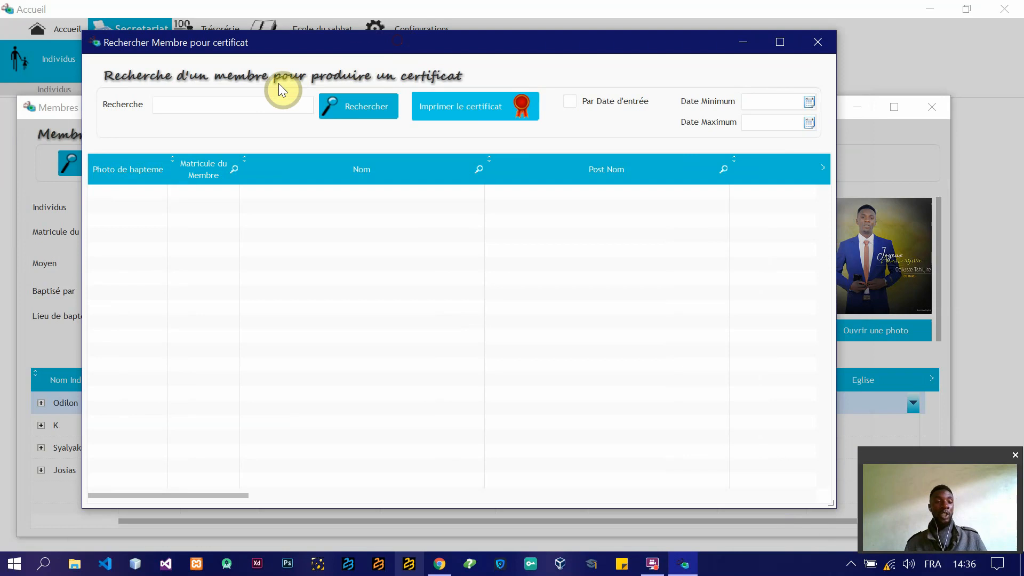
{"action": "left_click", "coordinate": [241, 109]}
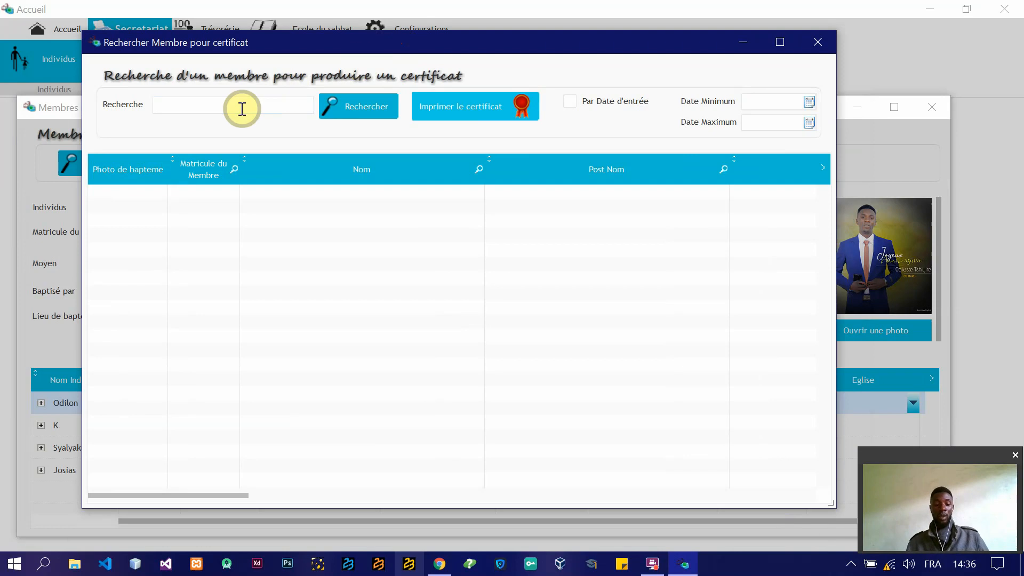
{"action": "type", "text": "prov"}
{"action": "left_click", "coordinate": [366, 113]}
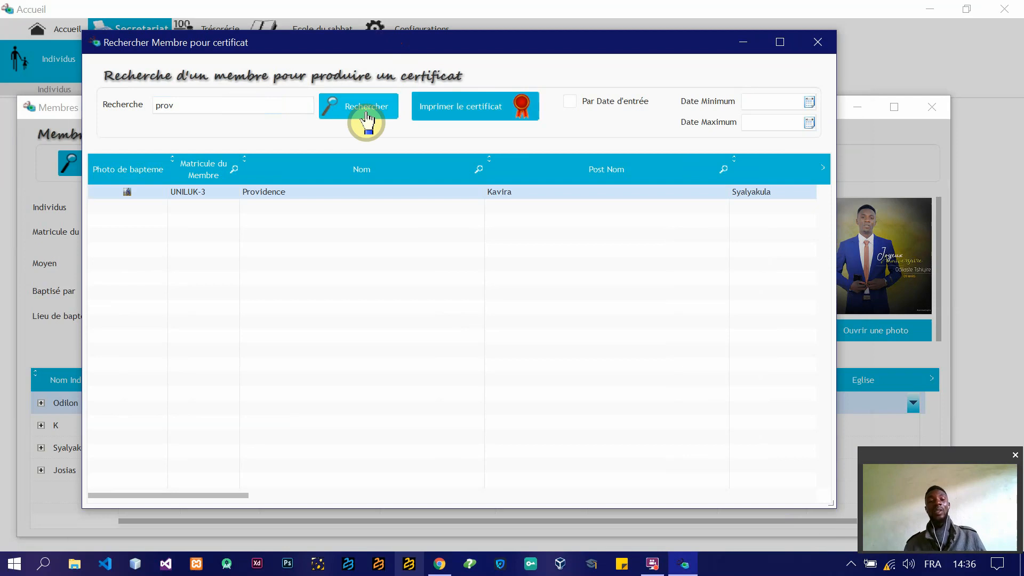
Step: Search for a second member by partial name, and repeat the partial-name search for the first member
{"action": "double_click", "coordinate": [301, 107]}
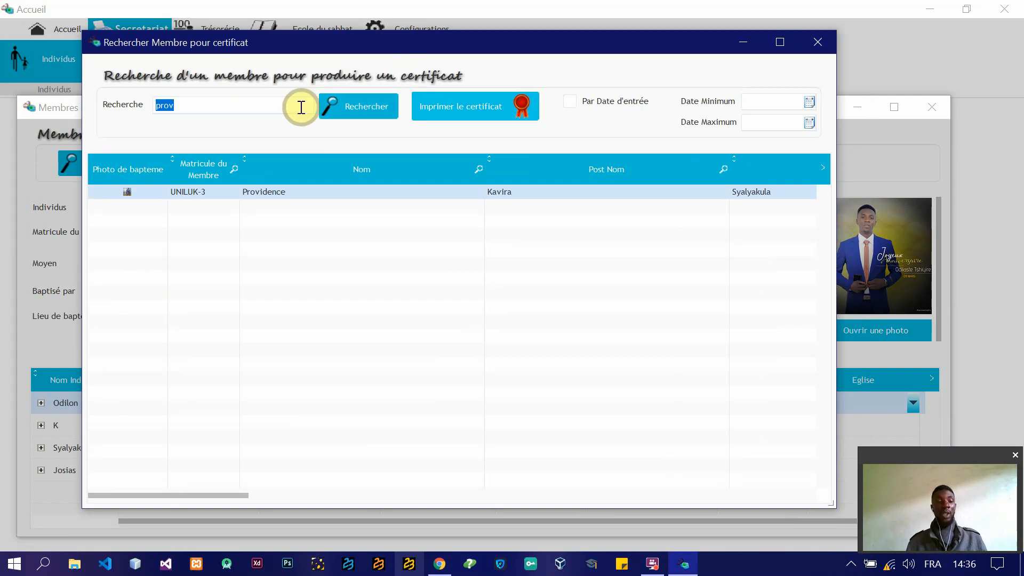
{"action": "key", "text": "BackSpace"}
{"action": "type", "text": "odi"}
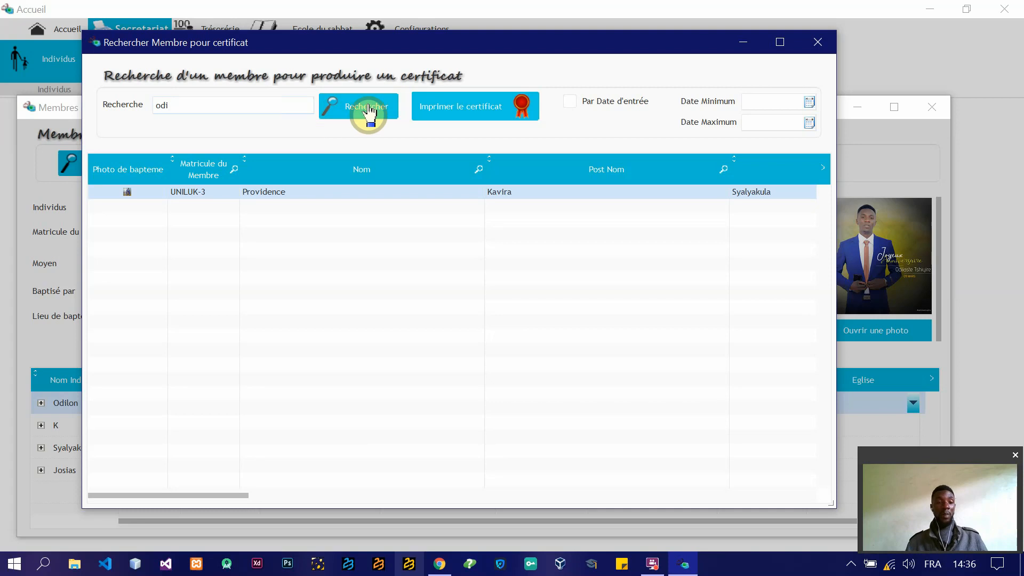
{"action": "left_click", "coordinate": [367, 108]}
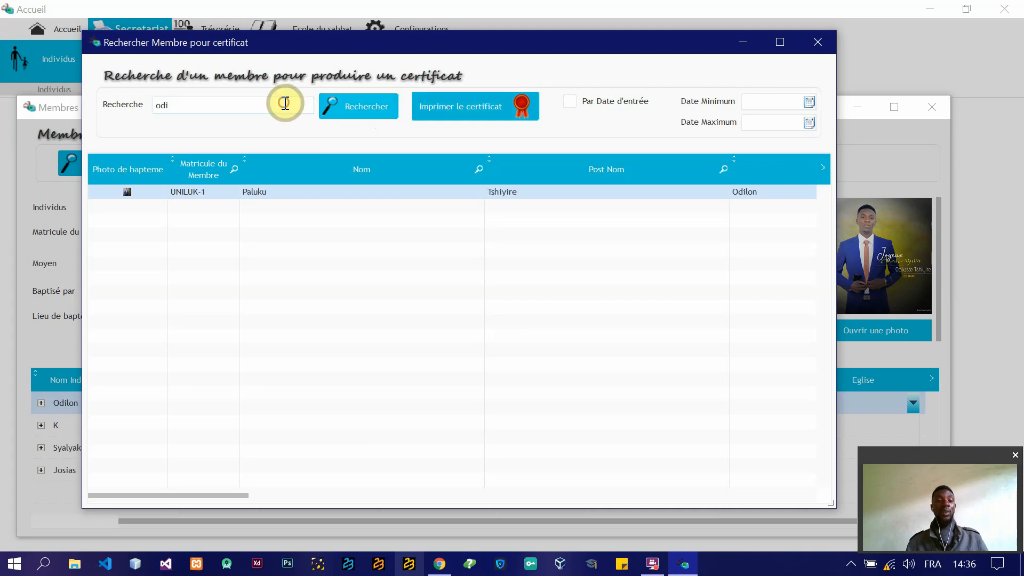
{"action": "double_click", "coordinate": [285, 103]}
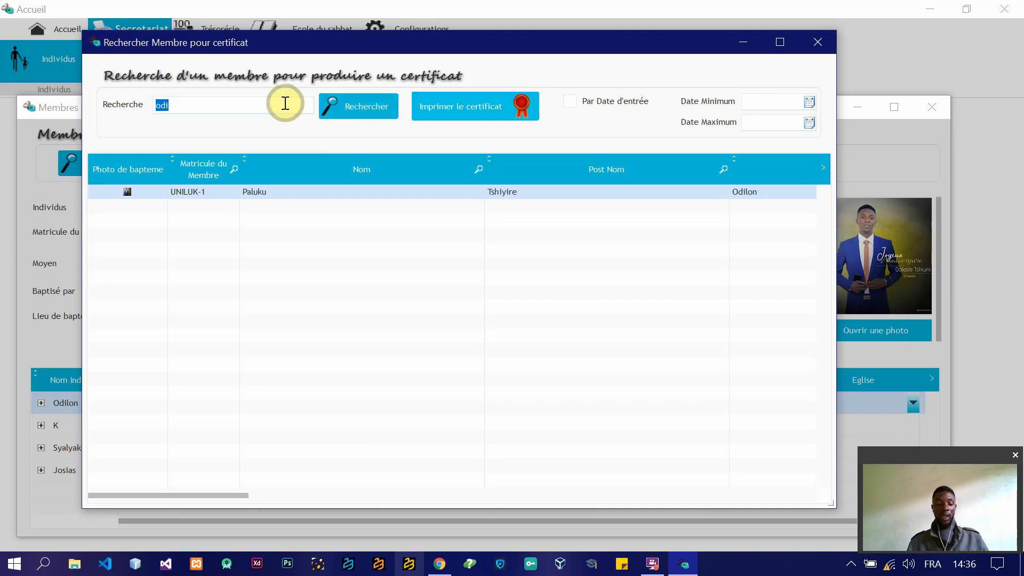
{"action": "type", "text": "prov"}
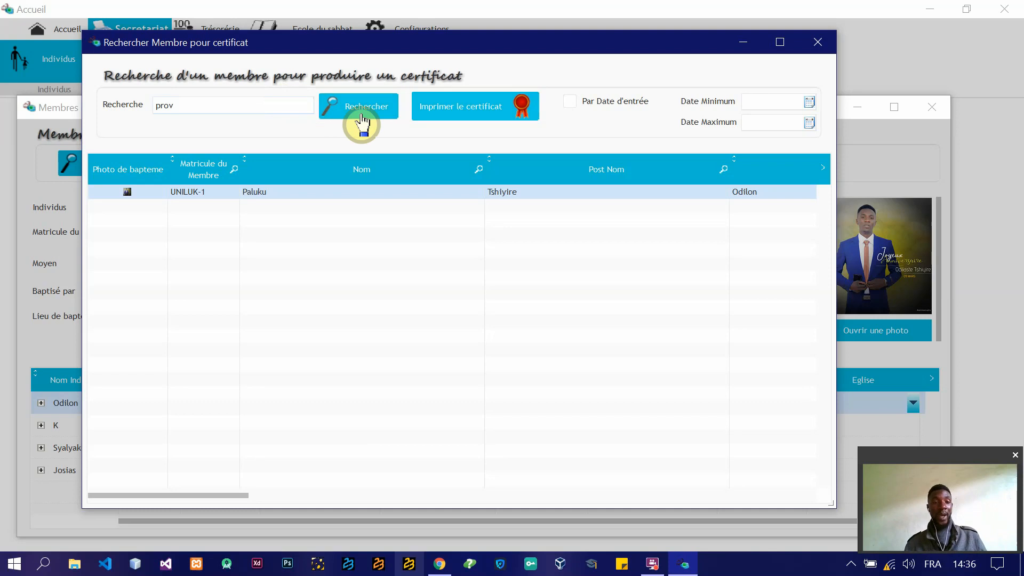
{"action": "left_click", "coordinate": [362, 118]}
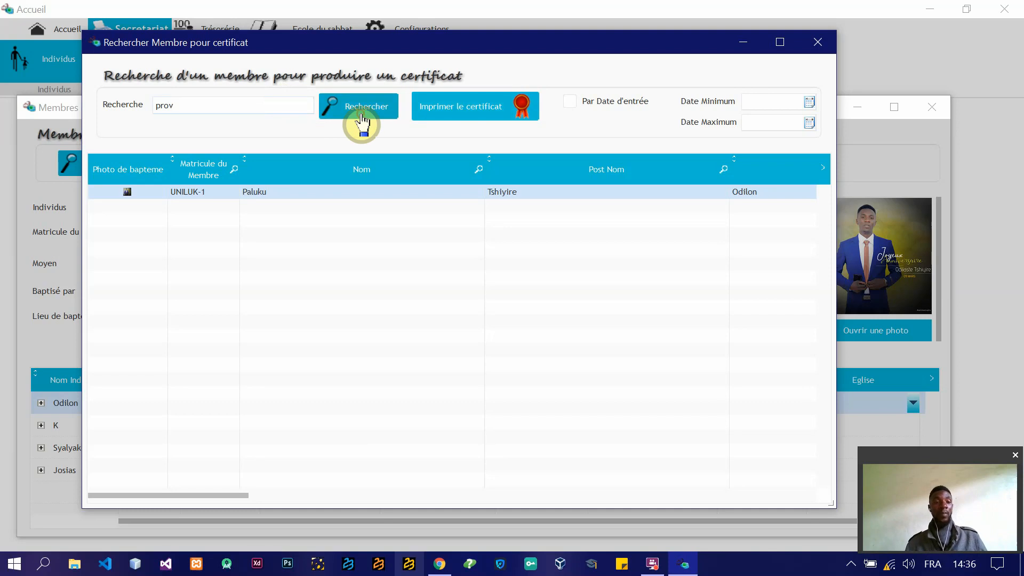
Step: Search for members with "o" and preview the first listed member's baptism certificate down to the signatures
{"action": "double_click", "coordinate": [281, 107]}
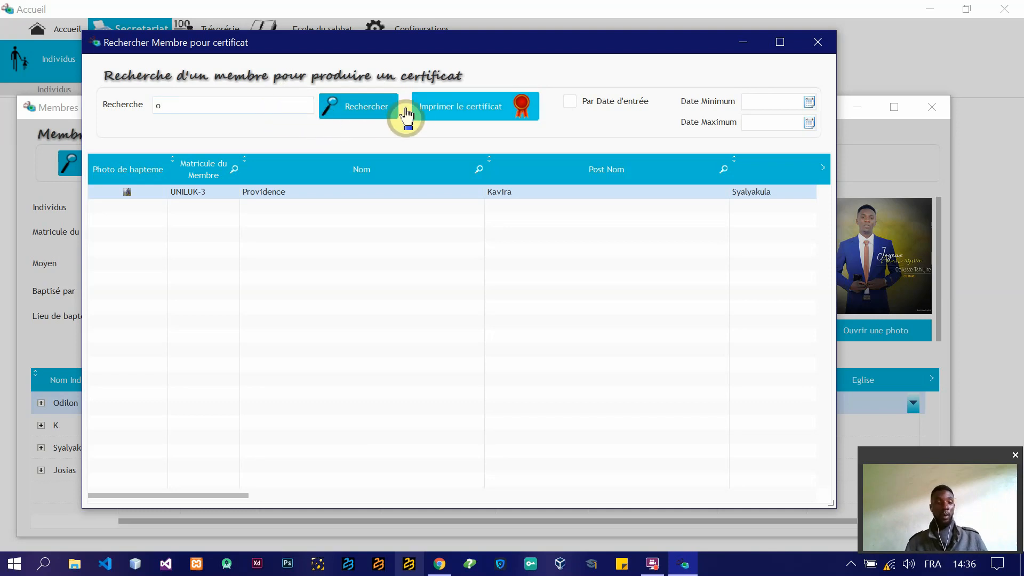
{"action": "left_click", "coordinate": [357, 123]}
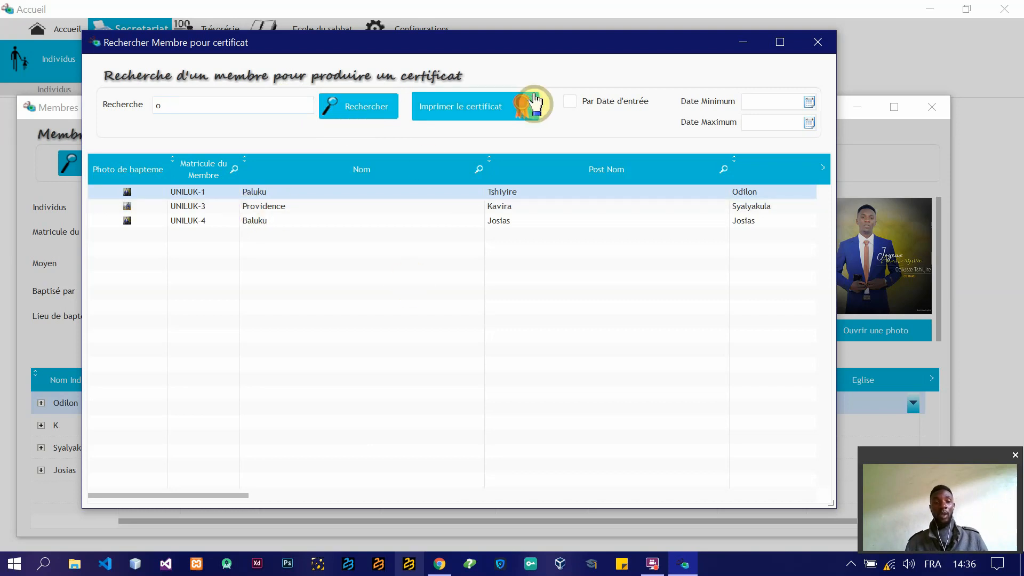
{"action": "left_click", "coordinate": [478, 107]}
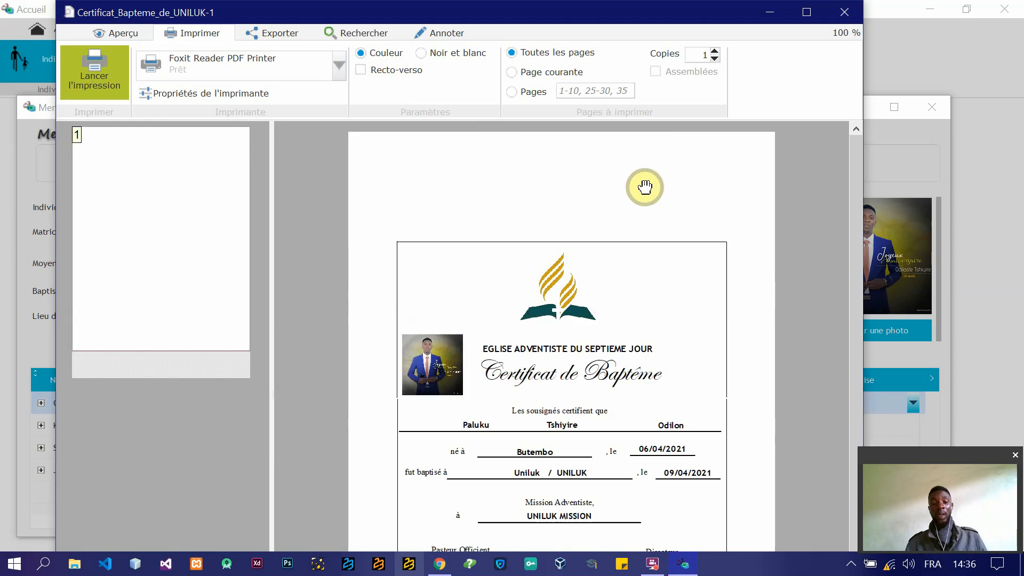
{"action": "left_click_drag", "start_coordinate": [857, 172], "coordinate": [861, 364]}
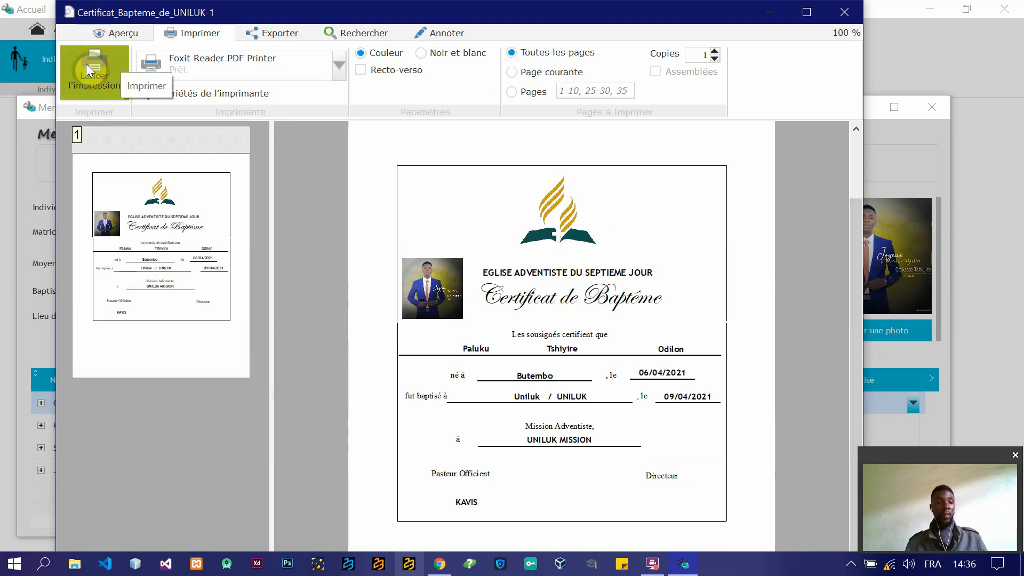
Step: Show the export options for the baptism certificate, and close its preview
{"action": "left_click", "coordinate": [268, 33]}
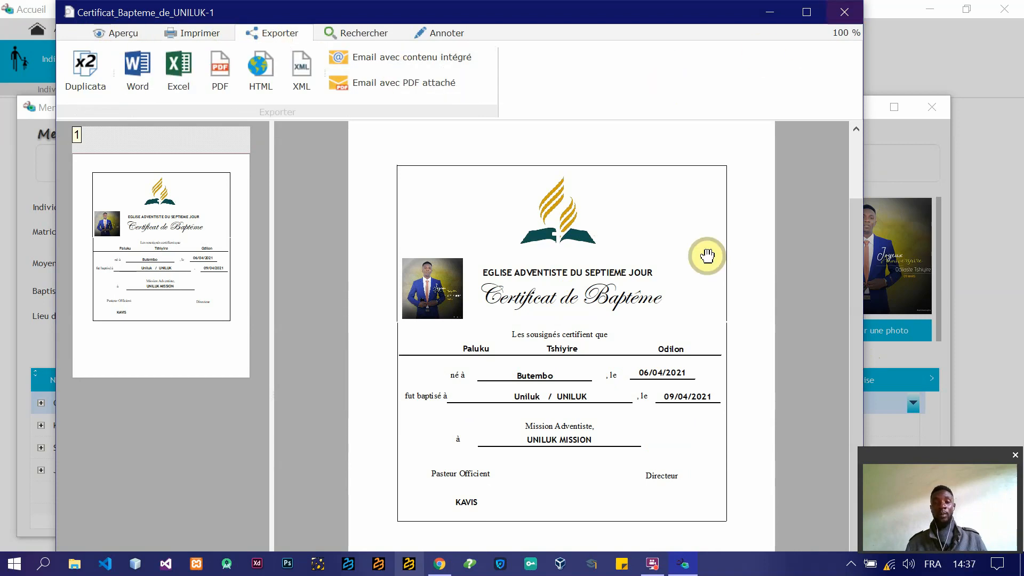
{"action": "left_click_drag", "start_coordinate": [857, 243], "coordinate": [877, 304]}
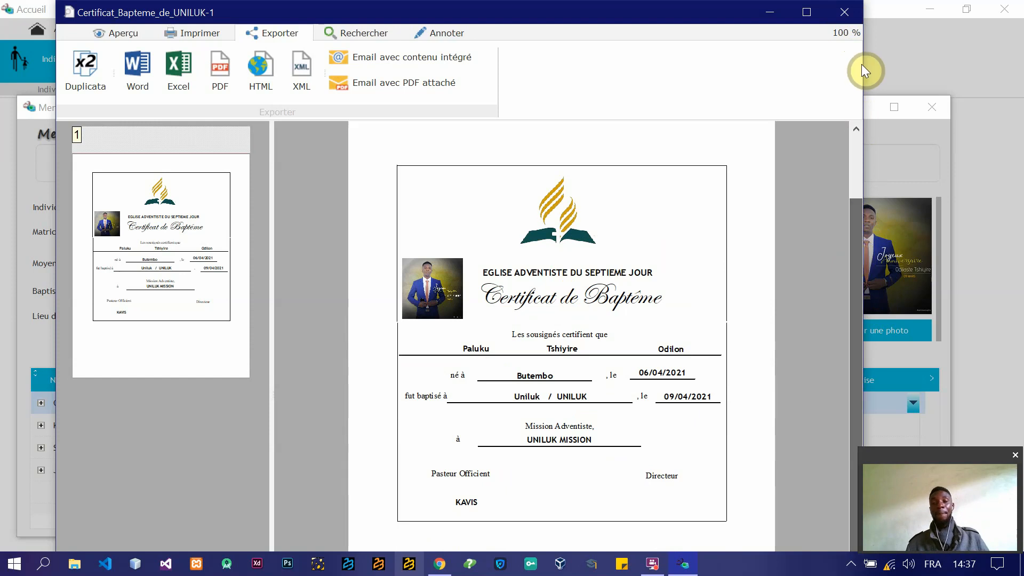
{"action": "left_click", "coordinate": [831, 12]}
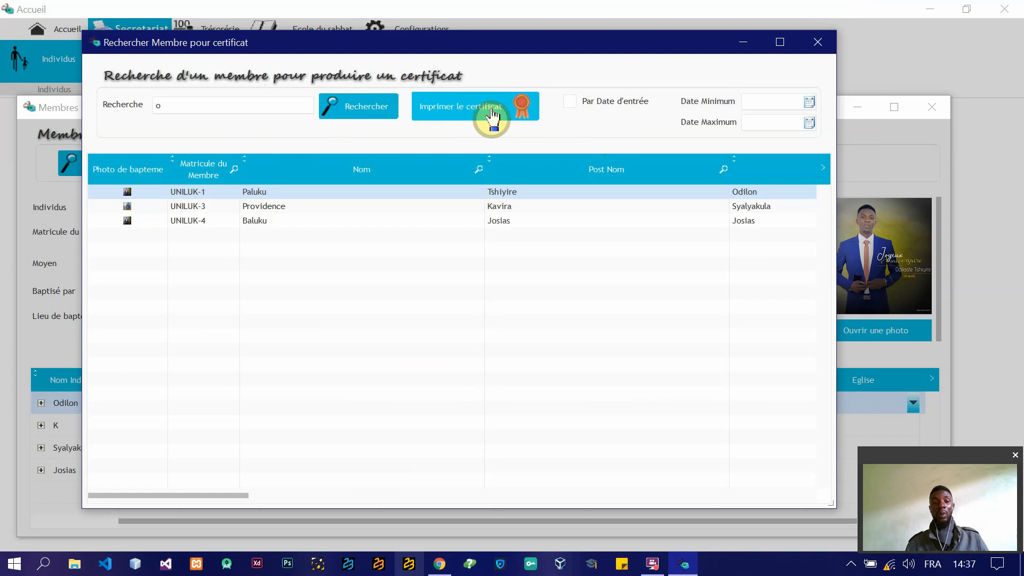
Step: Enable the Par Date d'entrée filter from 01/01/2021 to 31/12/2021 and run the search for "o" again
{"action": "left_click", "coordinate": [571, 102]}
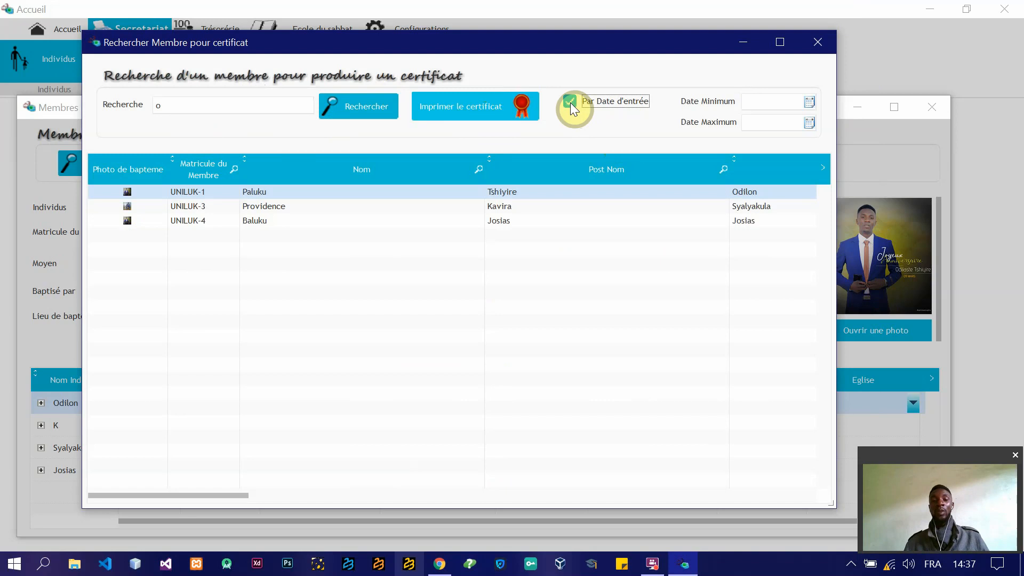
{"action": "left_click", "coordinate": [808, 102]}
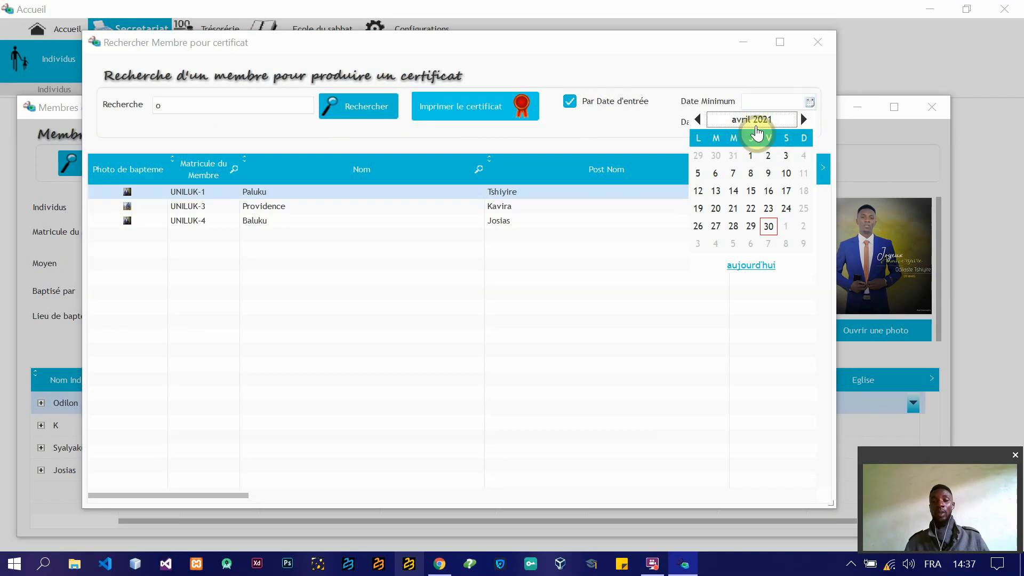
{"action": "left_click", "coordinate": [736, 120]}
{"action": "left_click", "coordinate": [712, 153]}
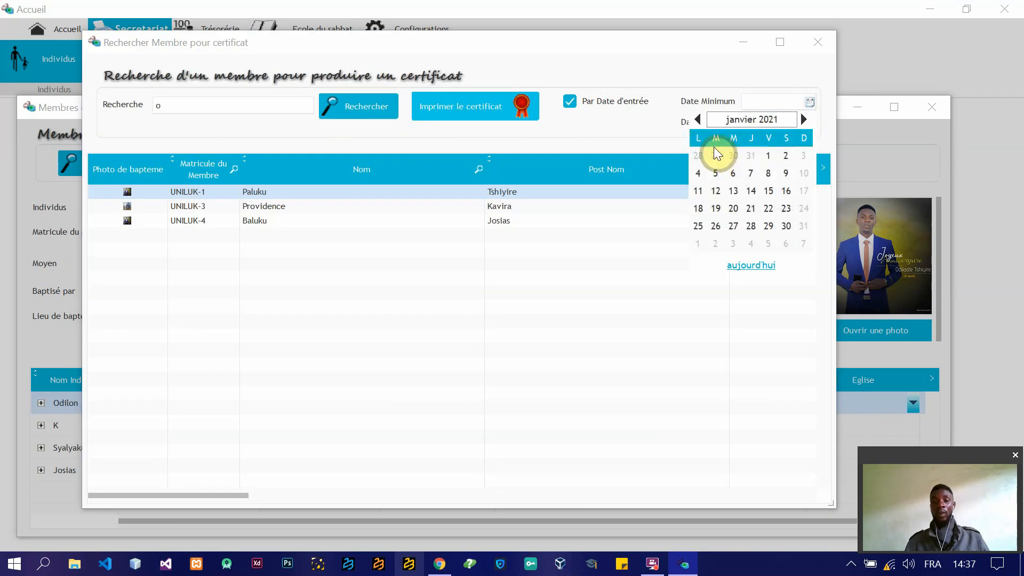
{"action": "left_click", "coordinate": [768, 154]}
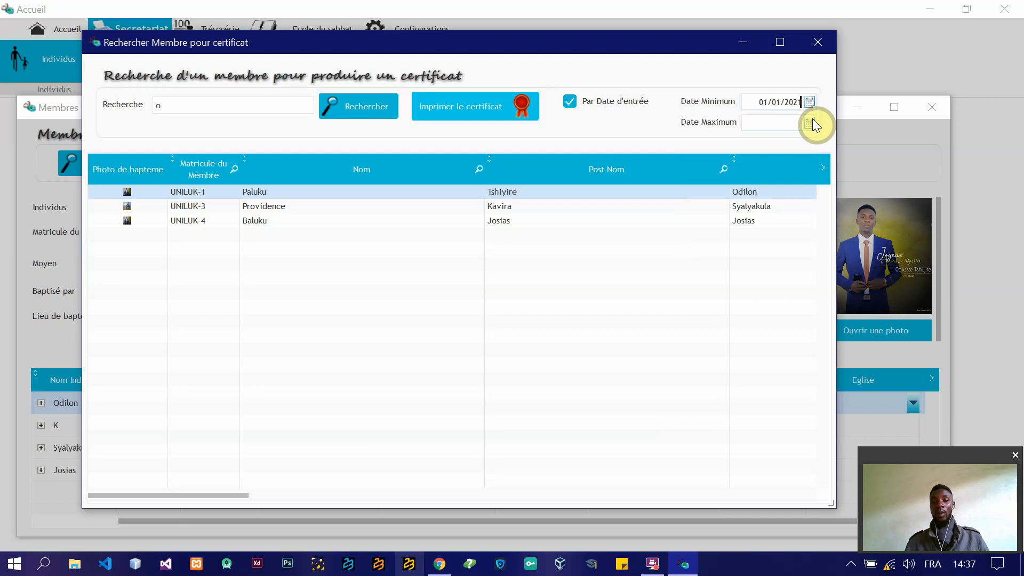
{"action": "left_click", "coordinate": [809, 122]}
{"action": "left_click", "coordinate": [756, 142]}
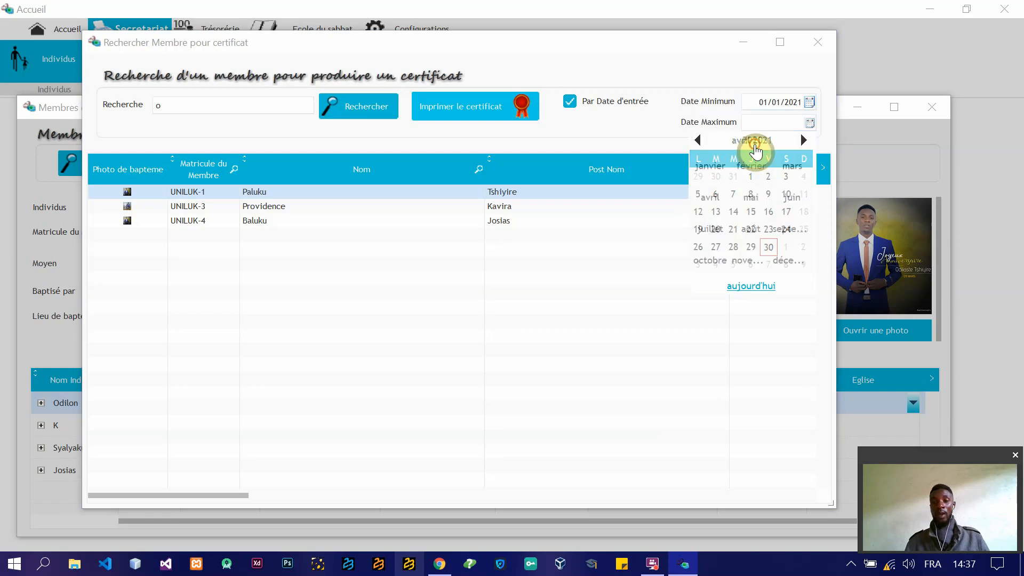
{"action": "left_click", "coordinate": [786, 259]}
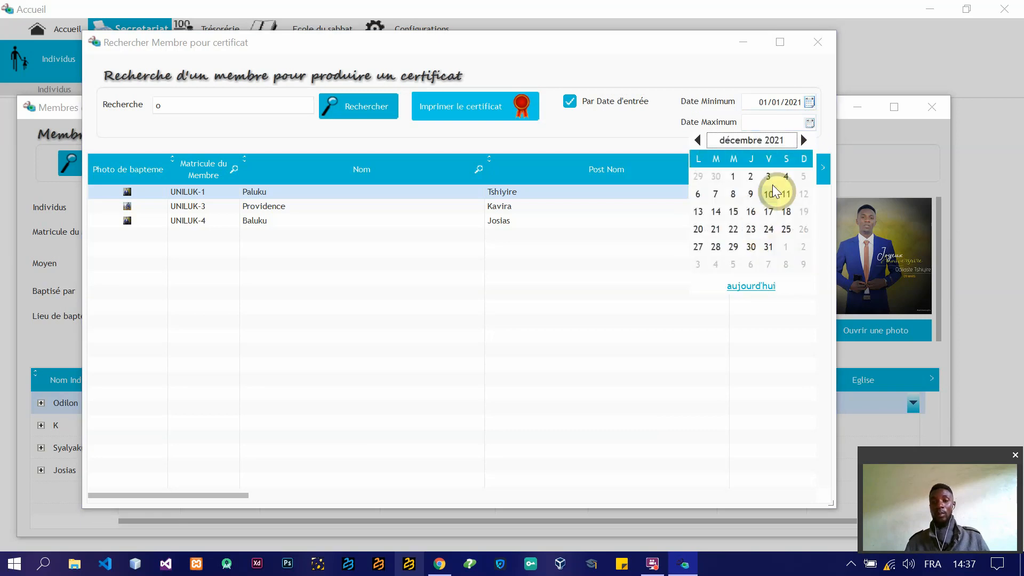
{"action": "left_click", "coordinate": [768, 246]}
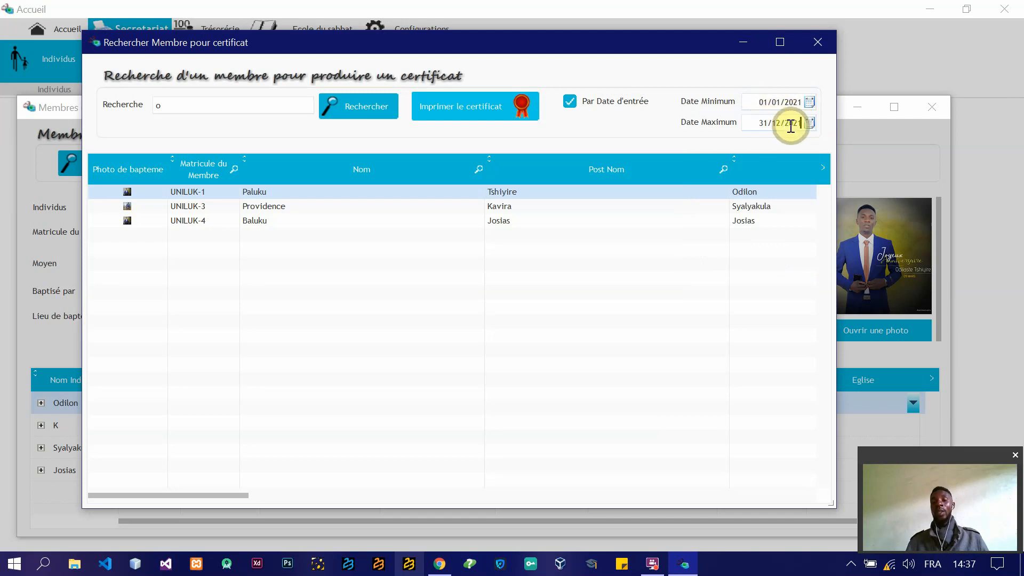
{"action": "left_click", "coordinate": [345, 110]}
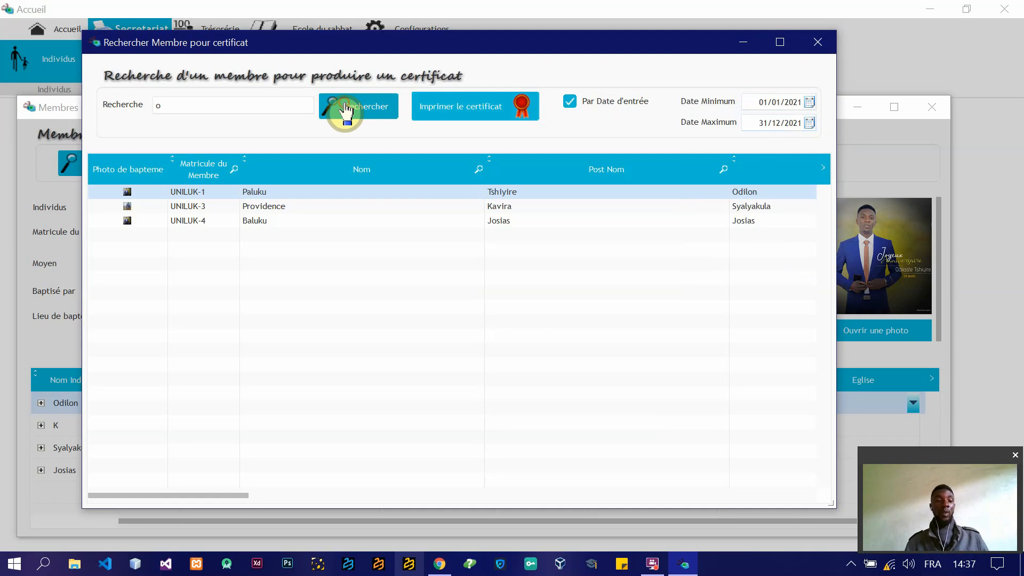
Step: Clear the search text and search for members by the entry-date range alone
{"action": "left_click", "coordinate": [249, 106]}
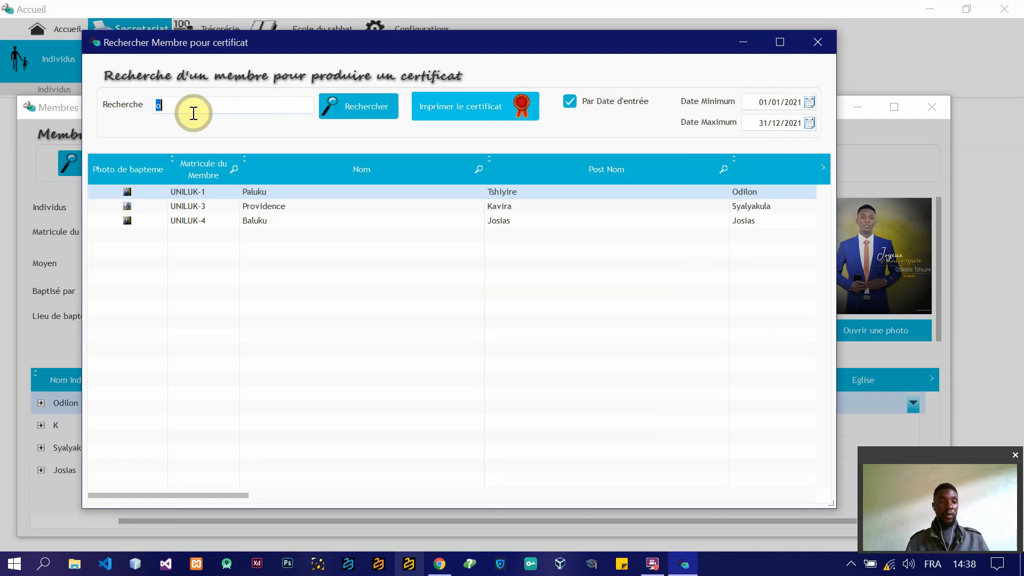
{"action": "key", "text": "BackSpace"}
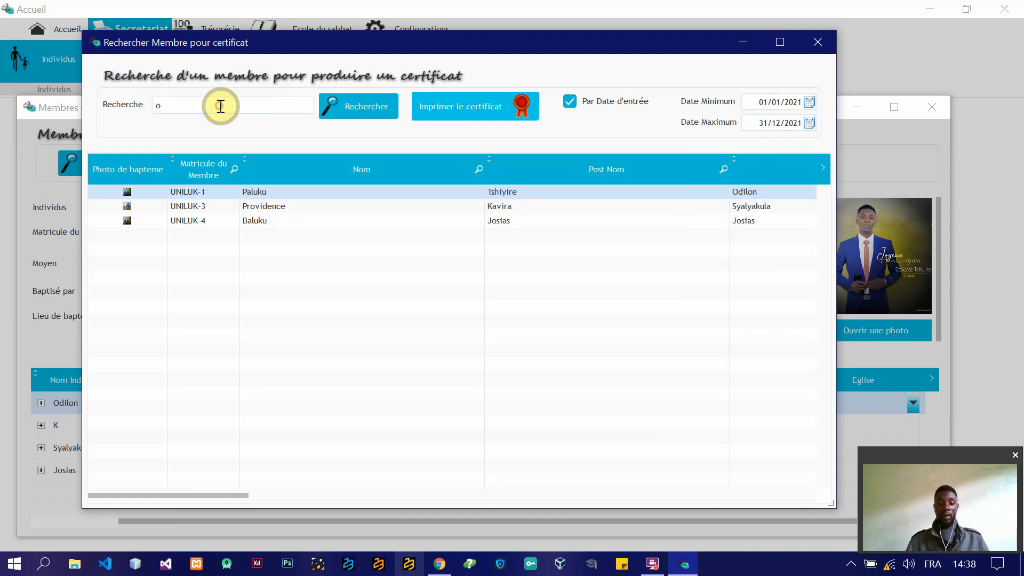
{"action": "left_click", "coordinate": [355, 111]}
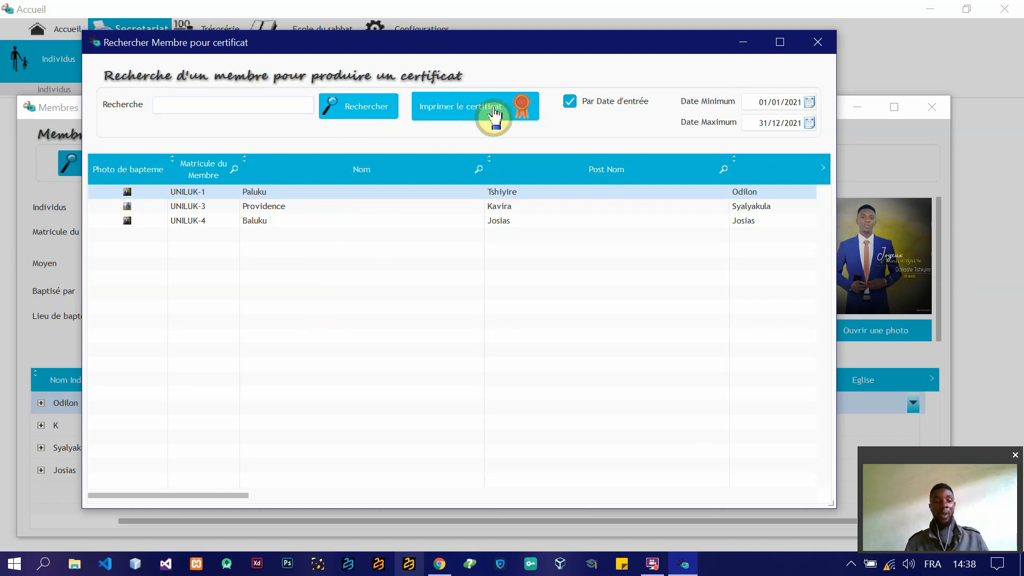
Step: Preview the baptism certificate of the second listed member, and close the preview
{"action": "left_click", "coordinate": [273, 206]}
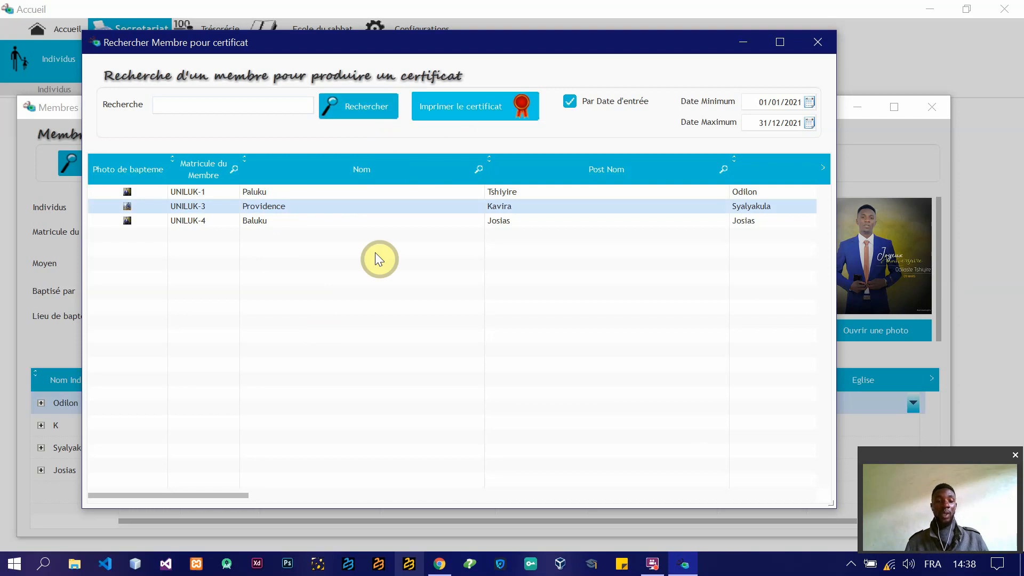
{"action": "left_click", "coordinate": [485, 108]}
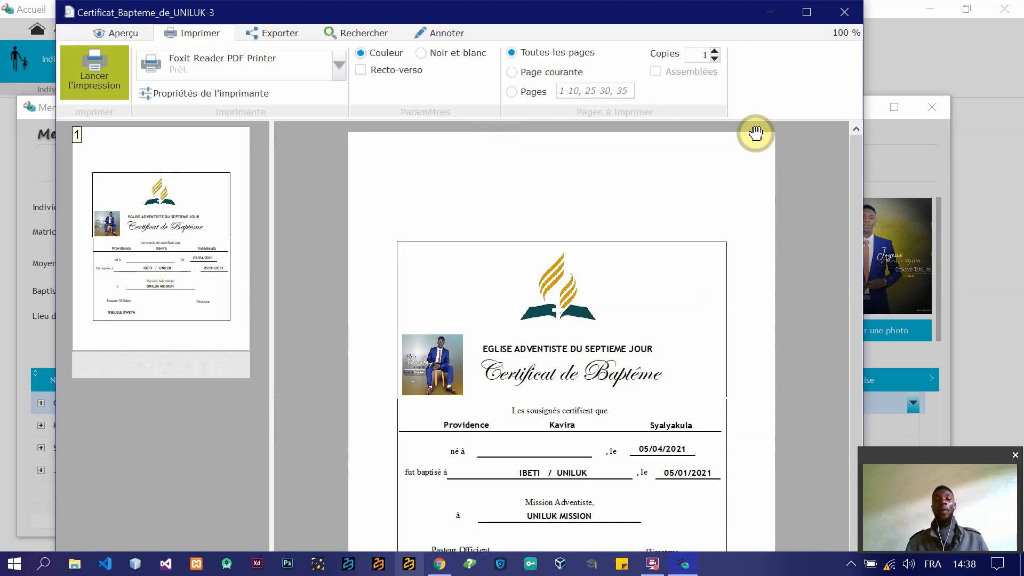
{"action": "left_click", "coordinate": [844, 16]}
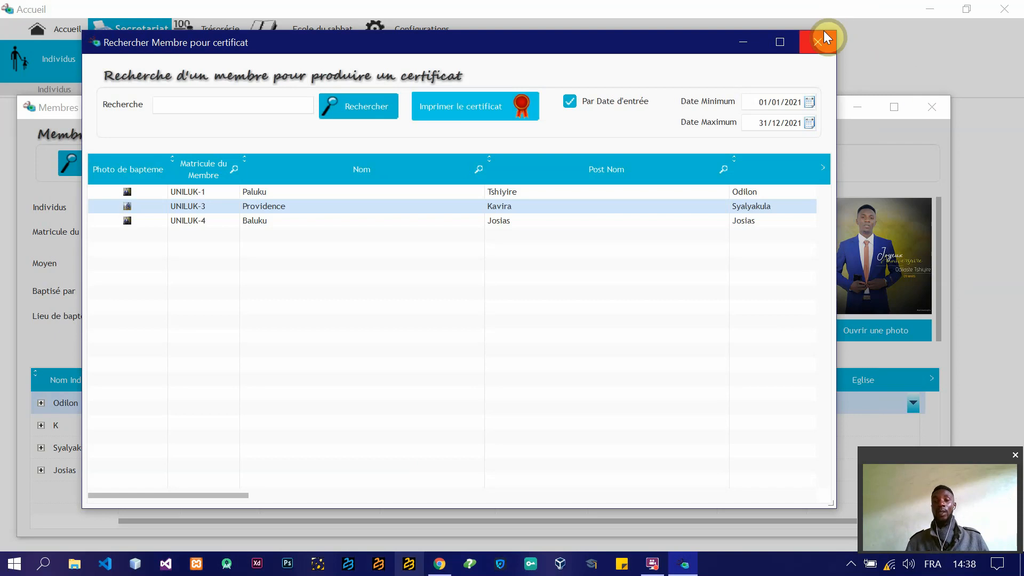
Step: Close the certificate member search and the incoming members window
{"action": "left_click", "coordinate": [826, 36]}
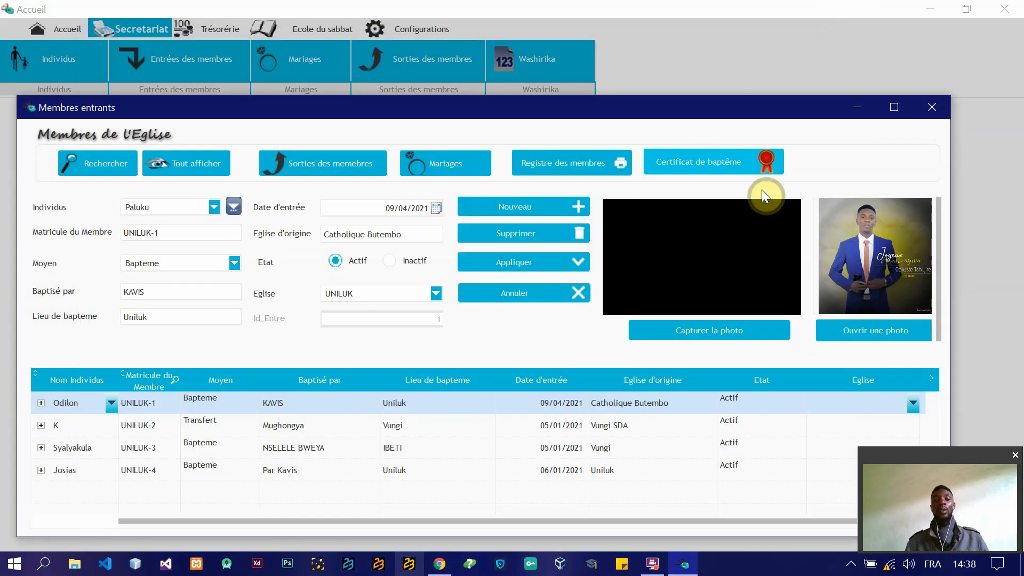
{"action": "left_click_drag", "start_coordinate": [940, 322], "coordinate": [945, 183]}
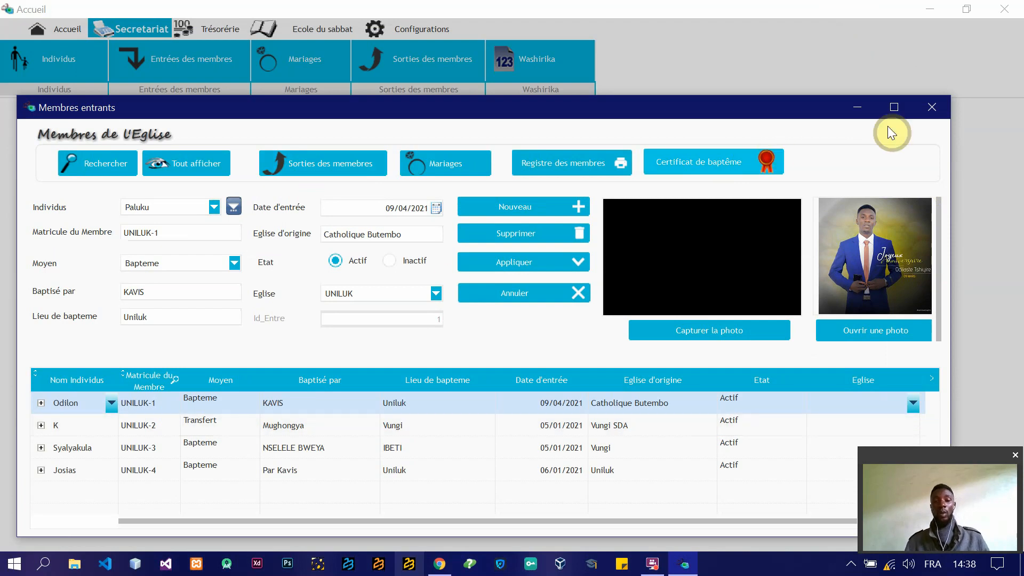
{"action": "left_click", "coordinate": [934, 109]}
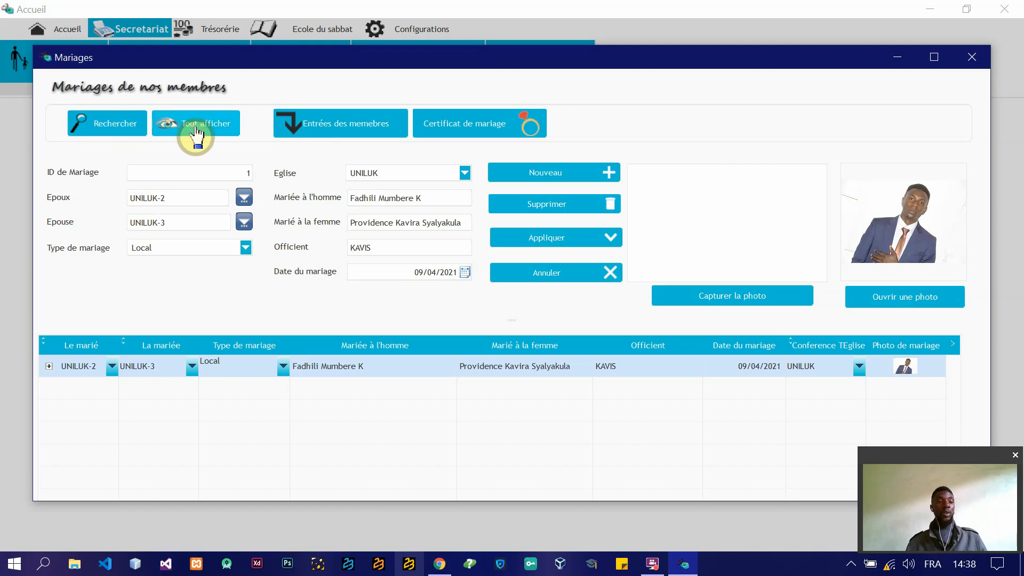
Step: Open the marriage search, try out its search field with placeholder text, clear the text, and close the search
{"action": "left_click", "coordinate": [86, 128]}
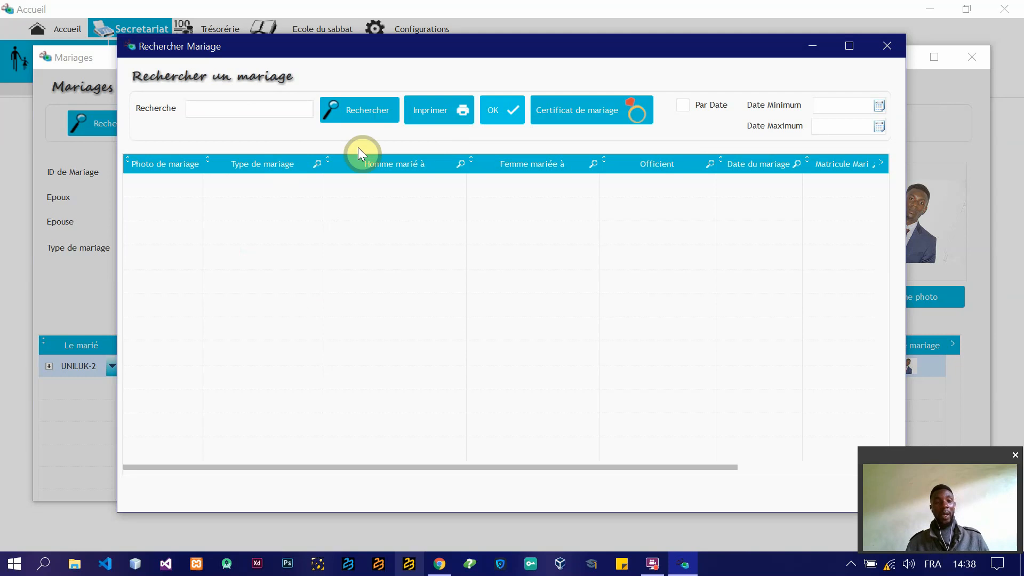
{"action": "left_click", "coordinate": [684, 107]}
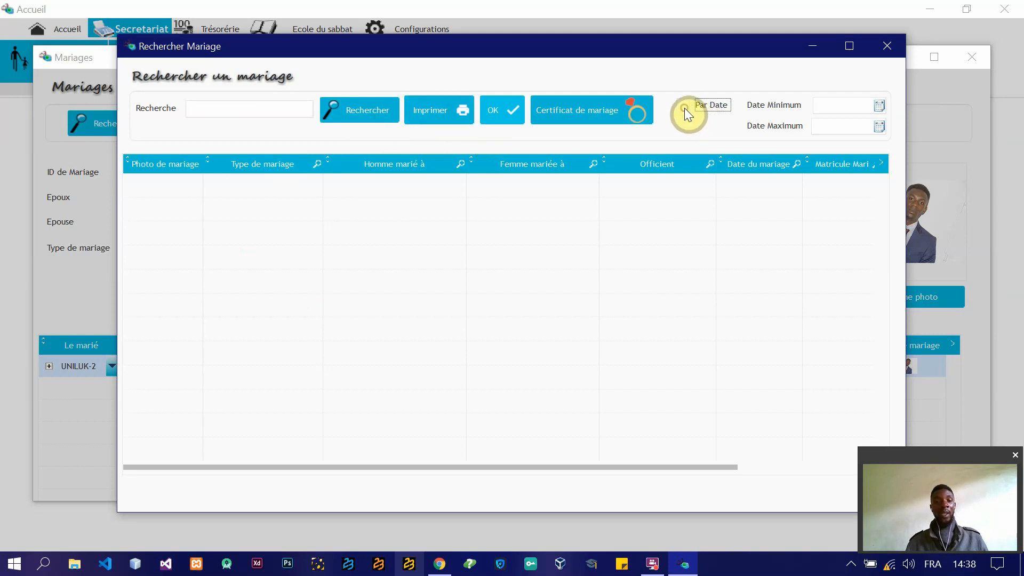
{"action": "left_click", "coordinate": [256, 110]}
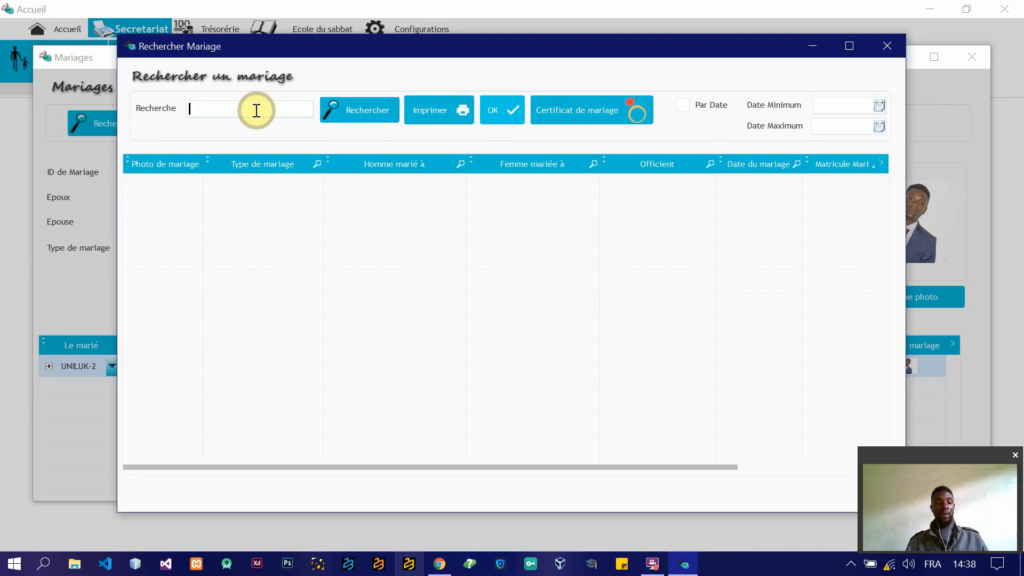
{"action": "type", "text": "kskbkjsd"}
{"action": "key", "text": "BackSpace"}
{"action": "key", "text": "BackSpace"}
{"action": "key", "text": "BackSpace"}
{"action": "key", "text": "BackSpace"}
{"action": "key", "text": "BackSpace"}
{"action": "key", "text": "BackSpace"}
{"action": "key", "text": "BackSpace"}
{"action": "key", "text": "BackSpace"}
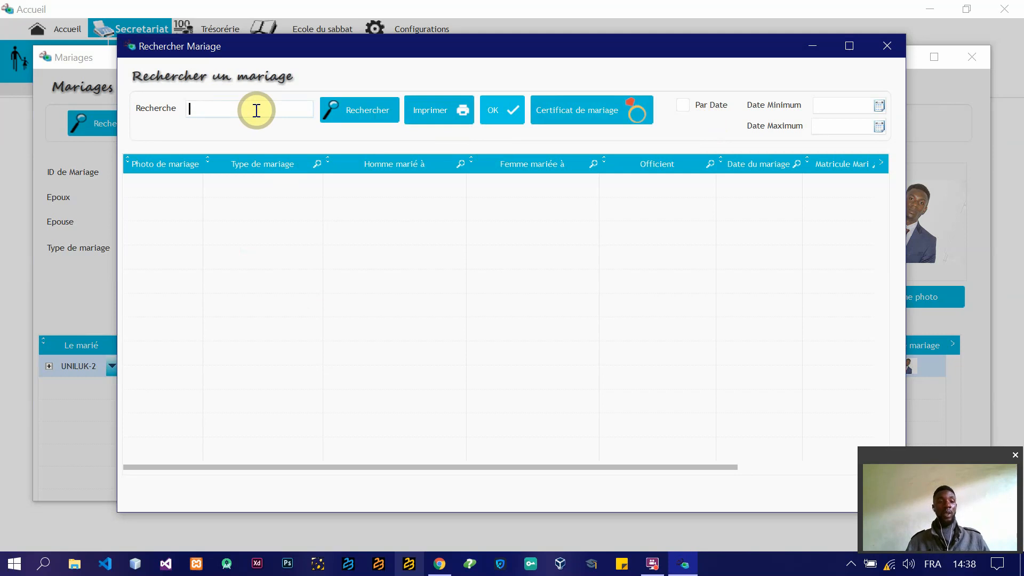
{"action": "type", "text": "vdbsndb"}
{"action": "key", "text": "BackSpace"}
{"action": "key", "text": "BackSpace"}
{"action": "key", "text": "BackSpace"}
{"action": "key", "text": "BackSpace"}
{"action": "key", "text": "BackSpace"}
{"action": "key", "text": "BackSpace"}
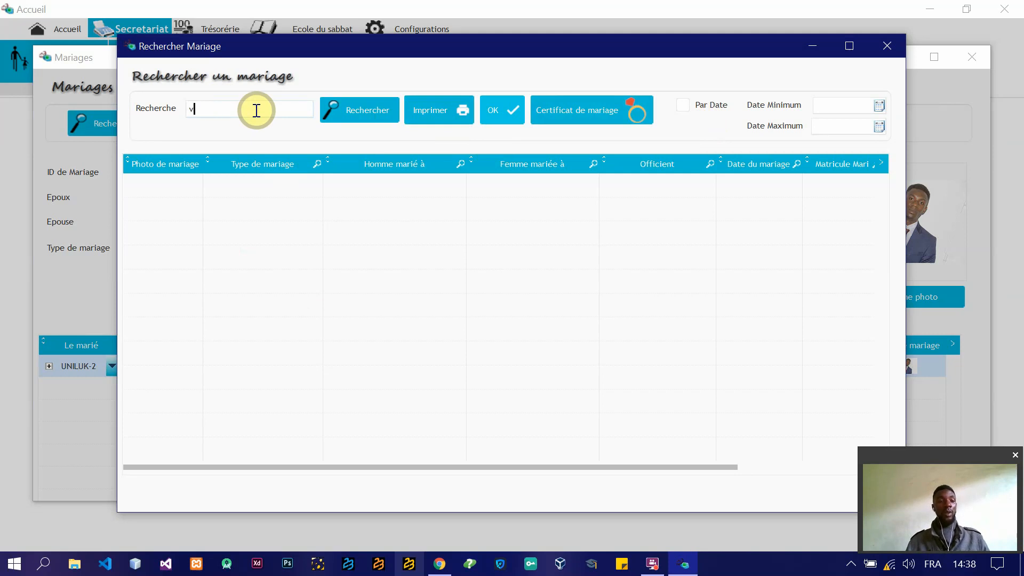
{"action": "key", "text": "BackSpace"}
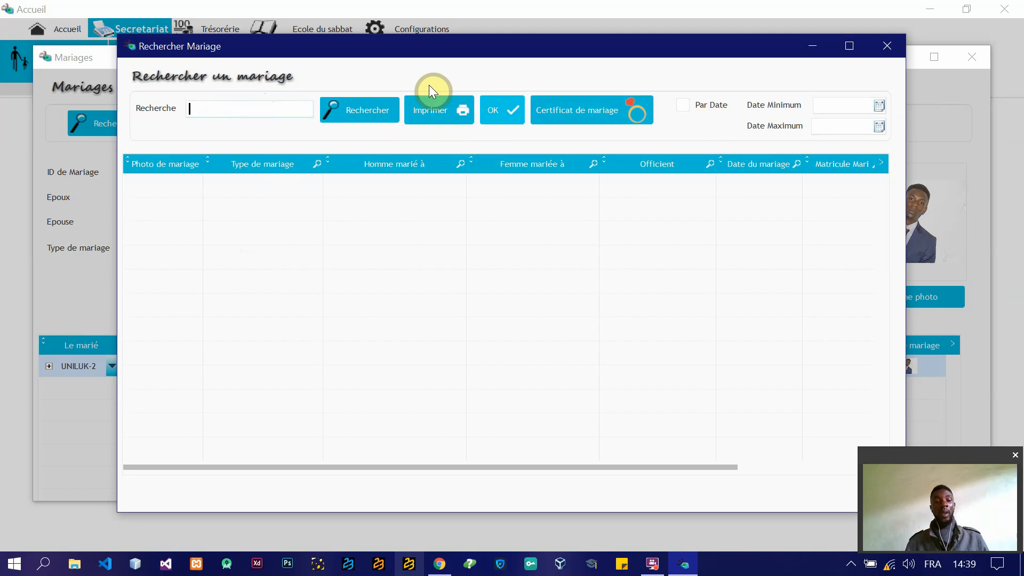
{"action": "left_click", "coordinate": [438, 116]}
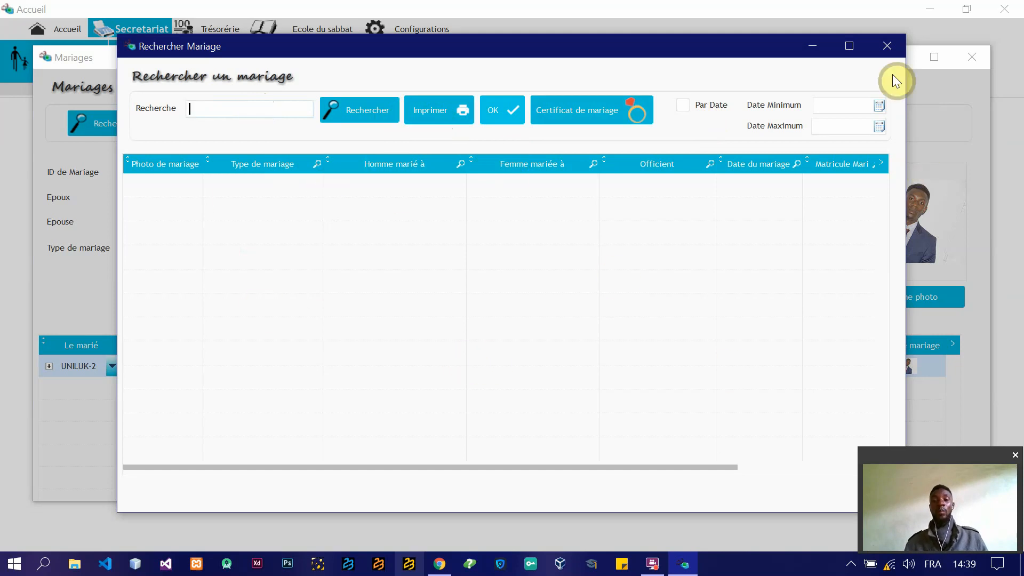
{"action": "left_click", "coordinate": [883, 45]}
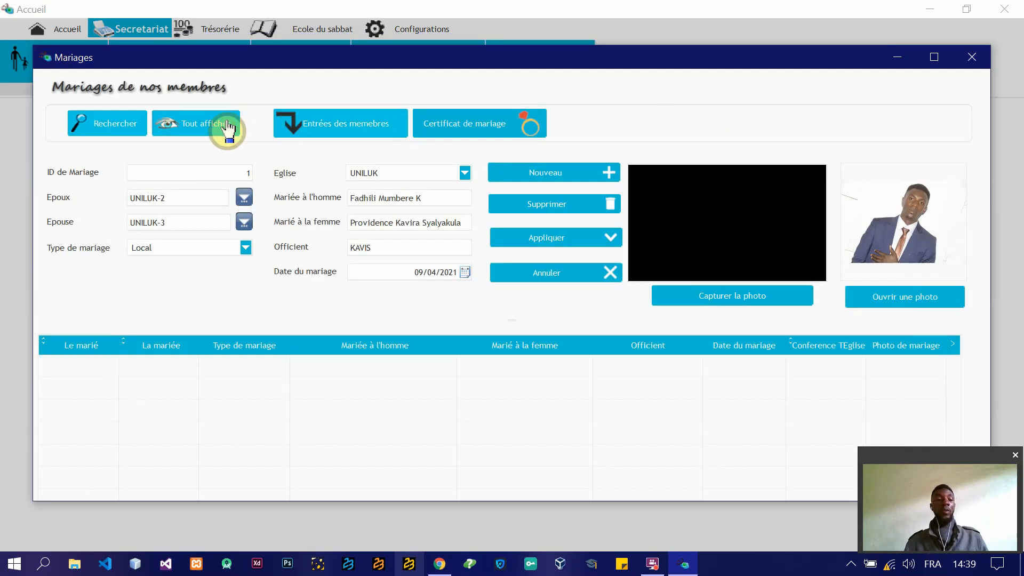
Step: Start a new record from the full marriage list and choose the member found by the member search as the Epoux
{"action": "left_click", "coordinate": [180, 128]}
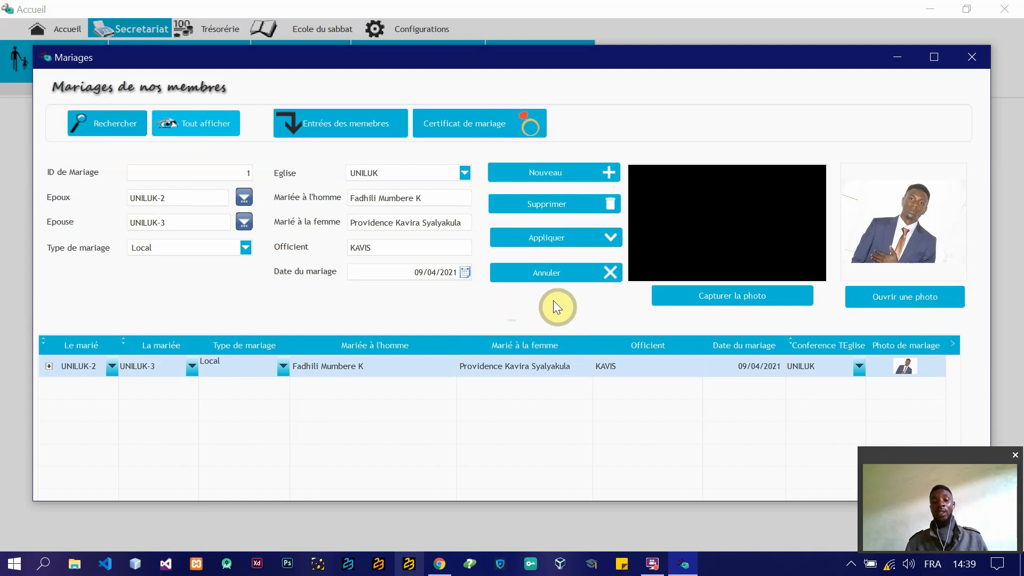
{"action": "left_click", "coordinate": [574, 176]}
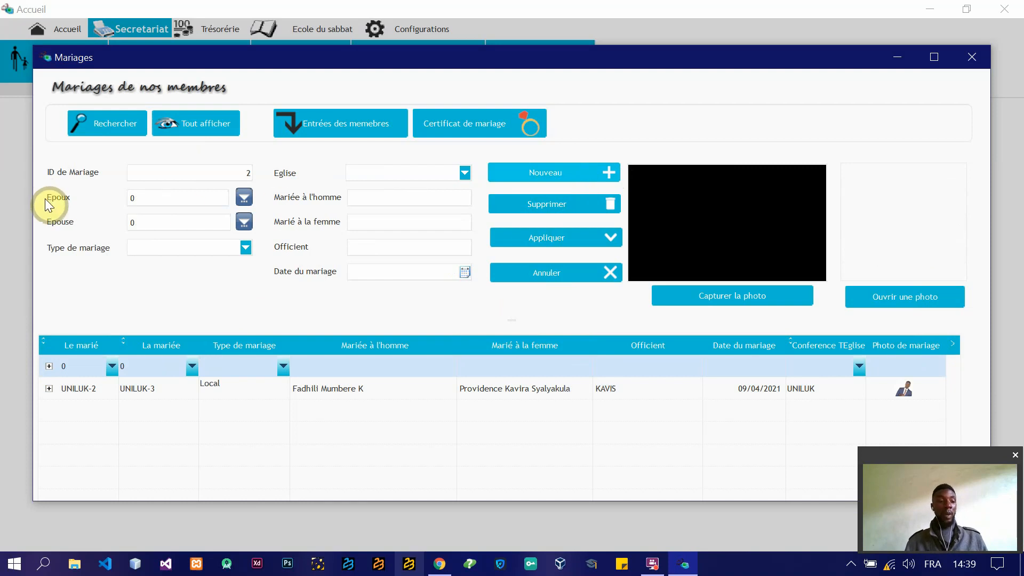
{"action": "left_click", "coordinate": [244, 197]}
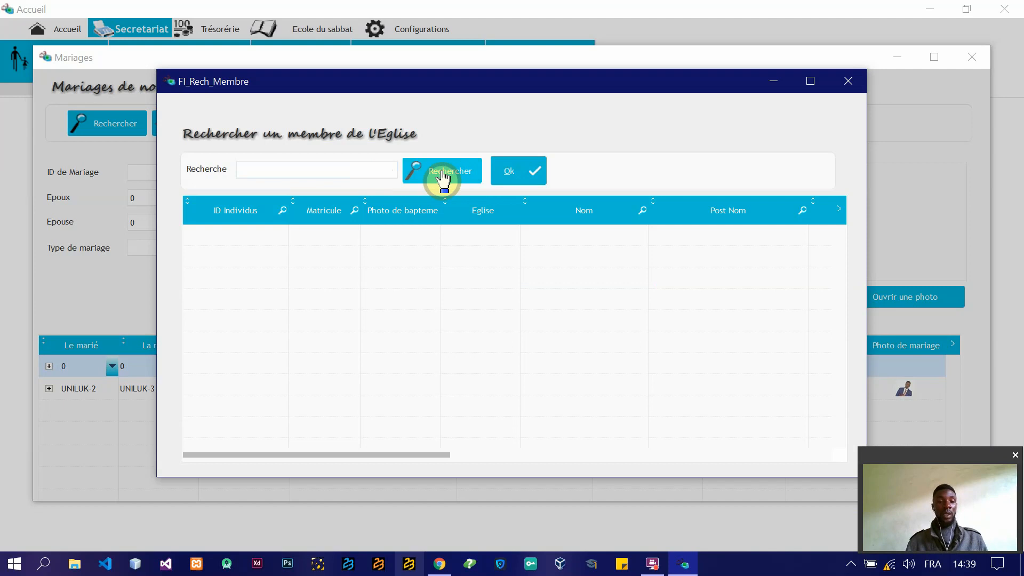
{"action": "left_click", "coordinate": [443, 173]}
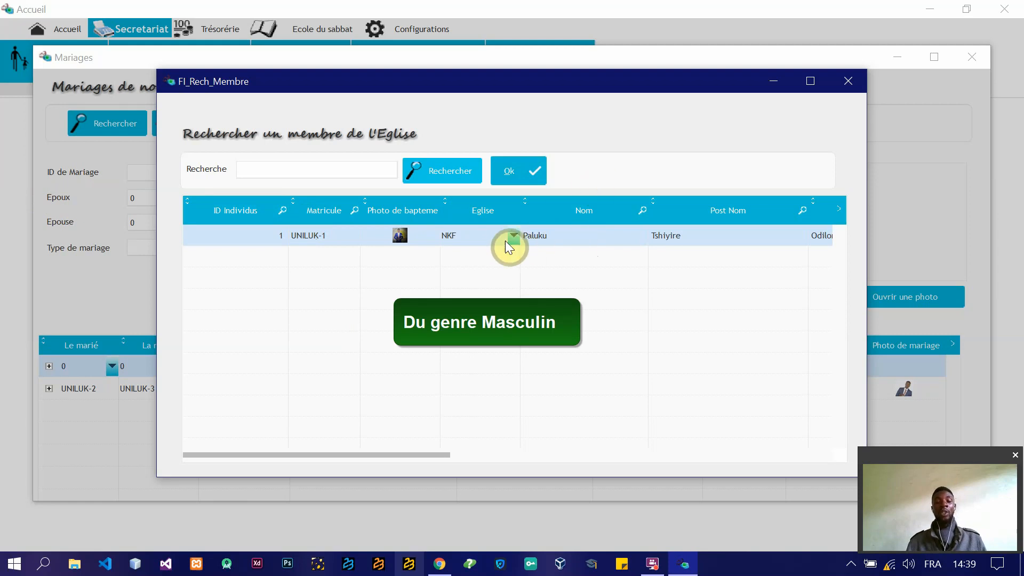
{"action": "left_click", "coordinate": [510, 169]}
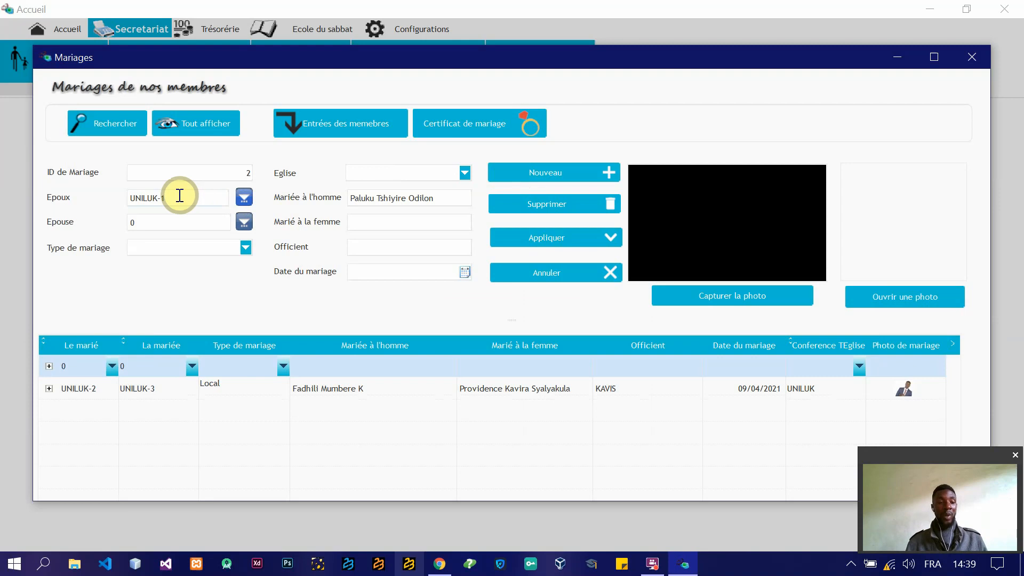
{"action": "double_click", "coordinate": [179, 195]}
{"action": "left_click", "coordinate": [449, 198]}
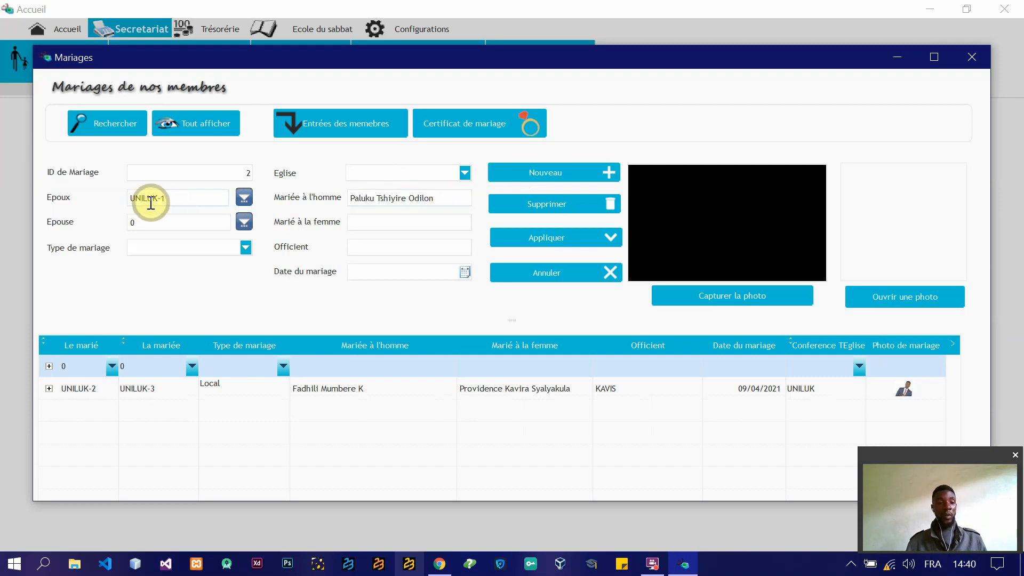
{"action": "left_click_drag", "start_coordinate": [177, 202], "coordinate": [126, 205]}
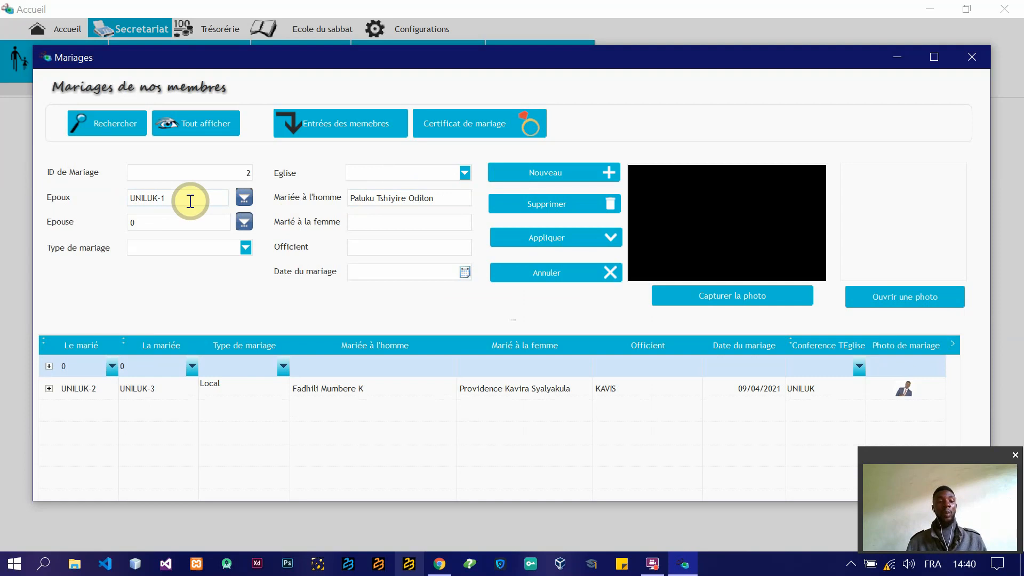
Step: Enter by hand the matricule of a member from another church as the Epouse
{"action": "left_click", "coordinate": [211, 221]}
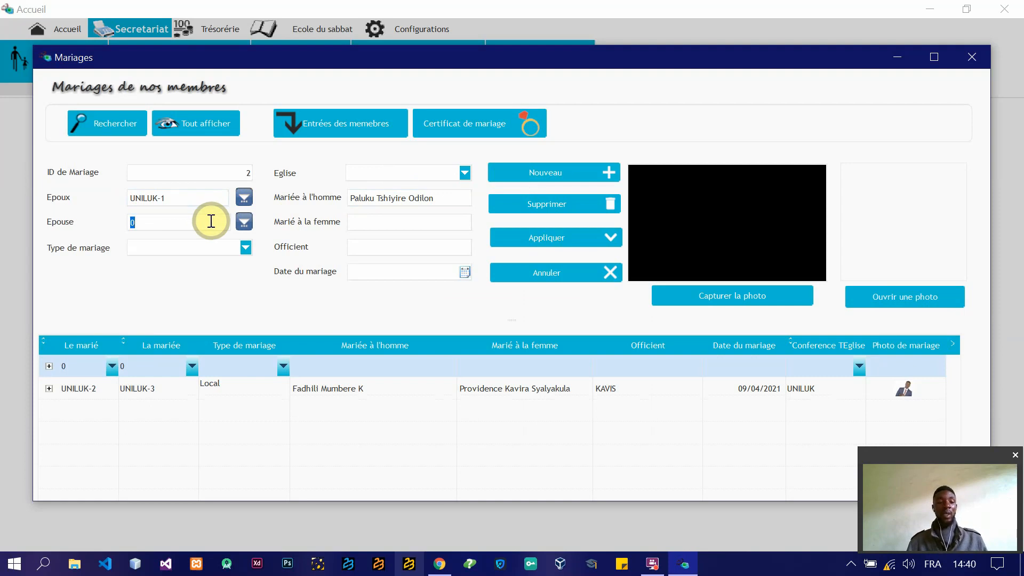
{"action": "type", "text": "MA"}
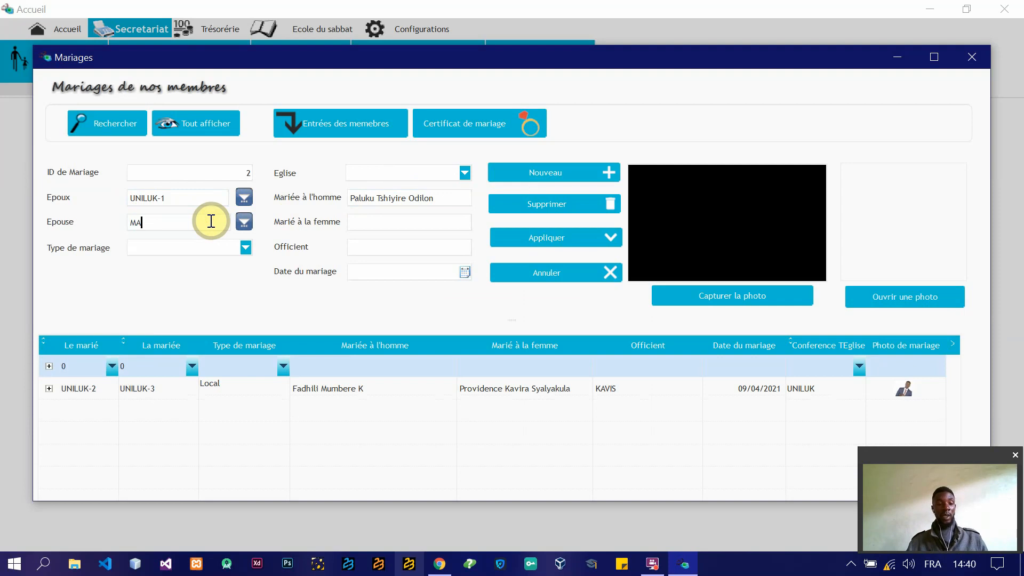
{"action": "type", "text": "RAN"}
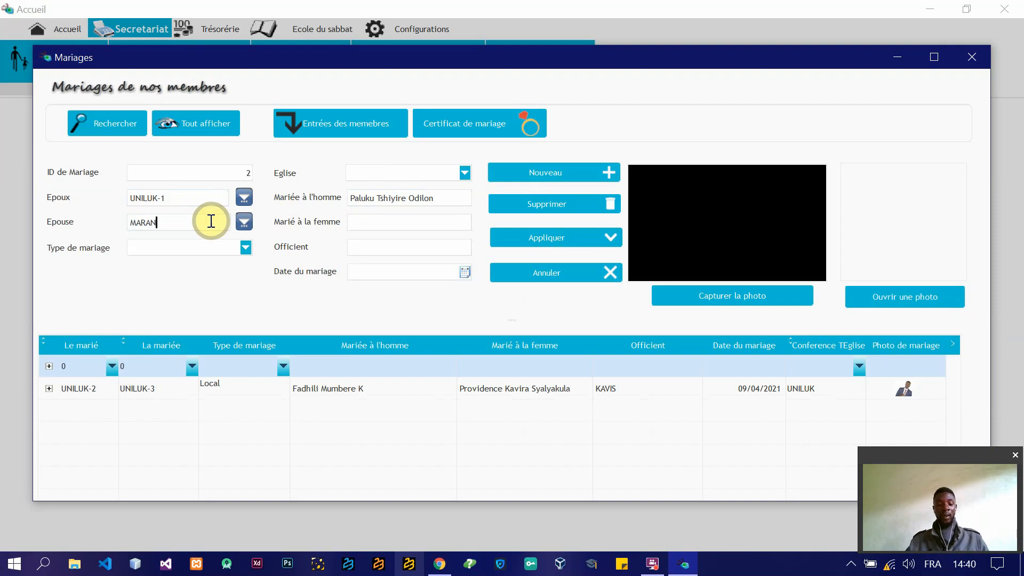
{"action": "type", "text": "ATHA"}
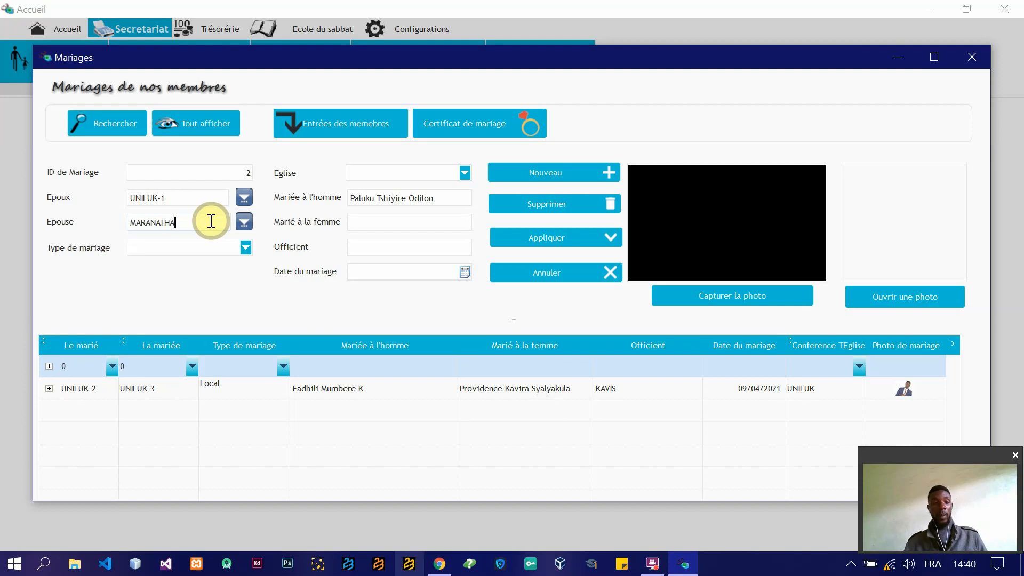
{"action": "type", "text": "-"}
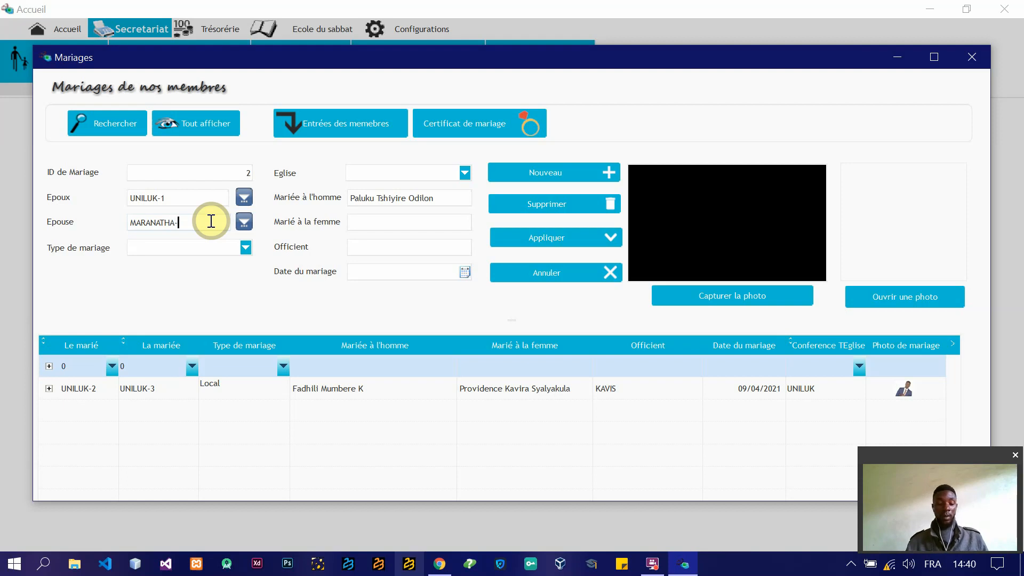
{"action": "type", "text": "200"}
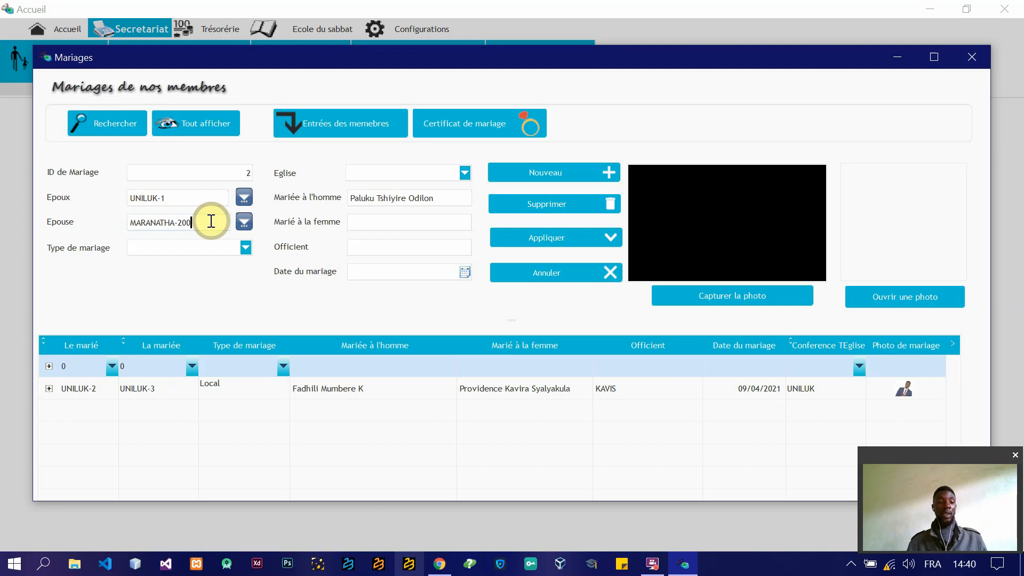
{"action": "left_click_drag", "start_coordinate": [211, 221], "coordinate": [119, 222]}
{"action": "left_click", "coordinate": [212, 222]}
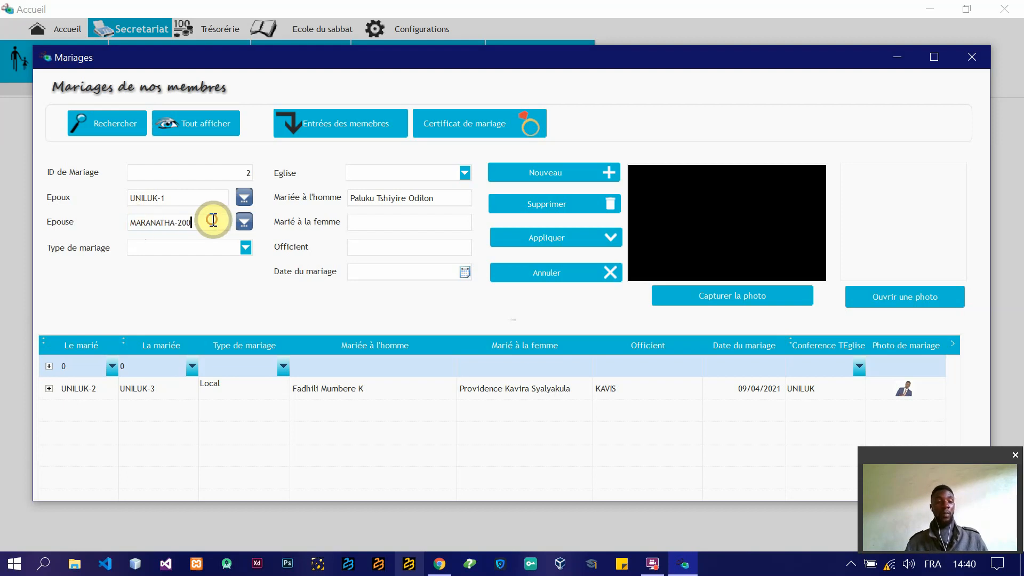
Step: Try to select the Epouse through the church member search, and confirm the search window
{"action": "left_click", "coordinate": [248, 227]}
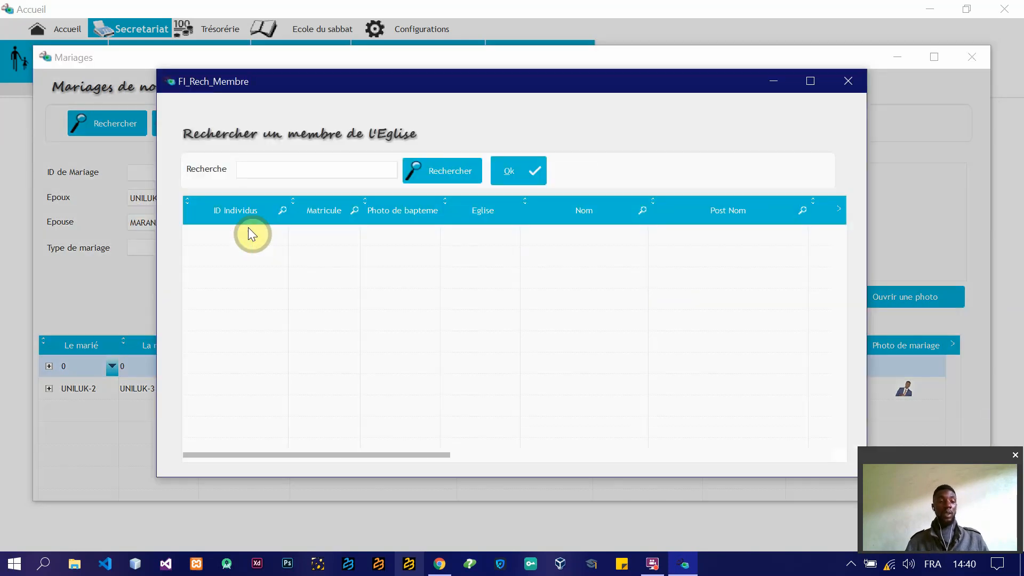
{"action": "left_click", "coordinate": [433, 181]}
{"action": "left_click", "coordinate": [434, 182]}
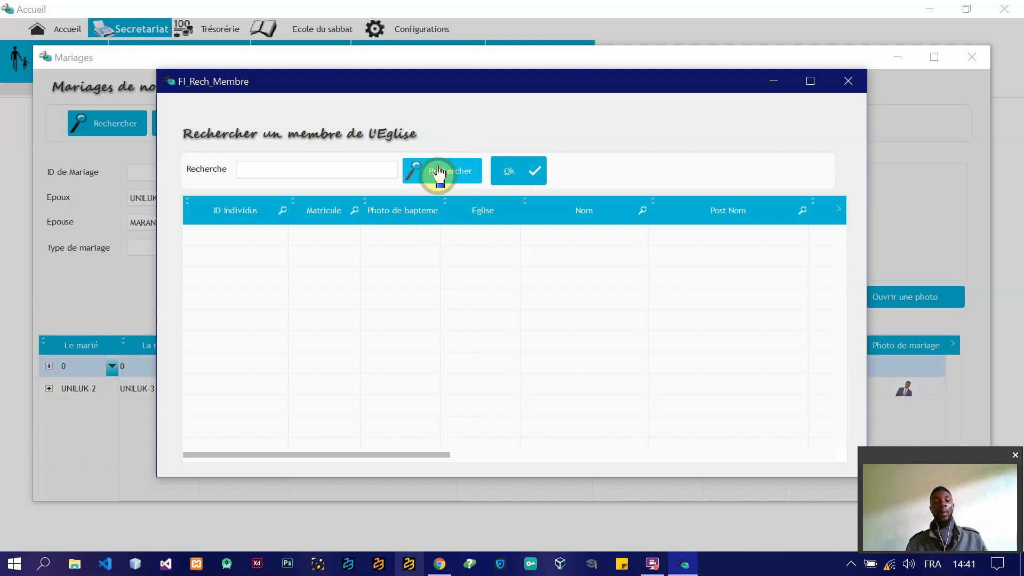
{"action": "left_click", "coordinate": [437, 172]}
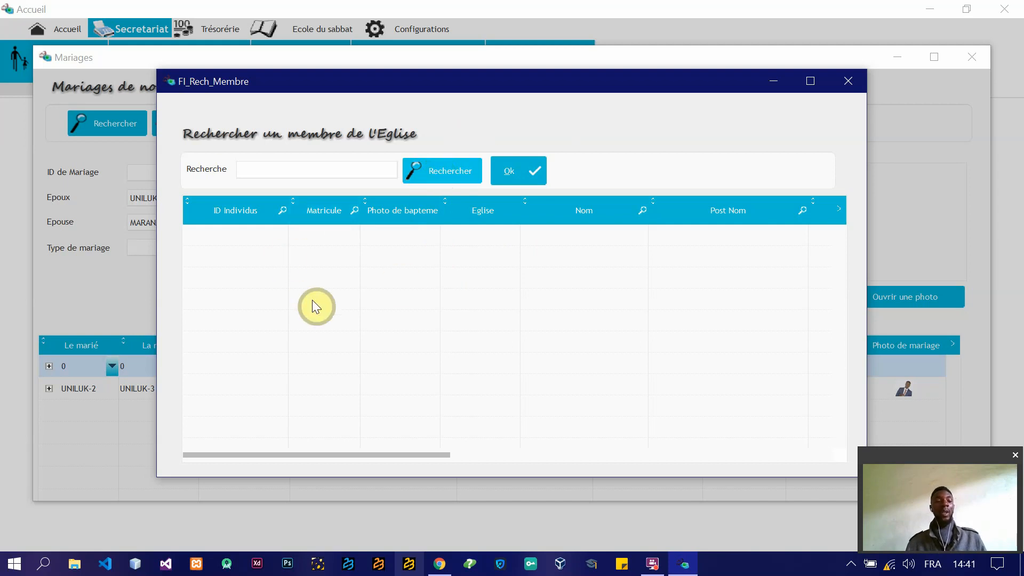
{"action": "left_click", "coordinate": [429, 173]}
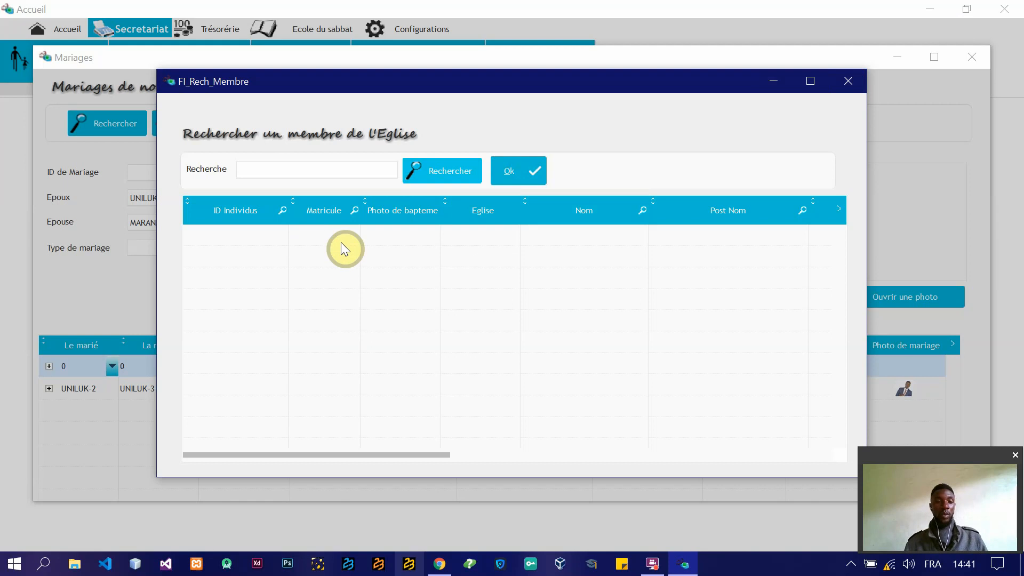
{"action": "left_click", "coordinate": [530, 169]}
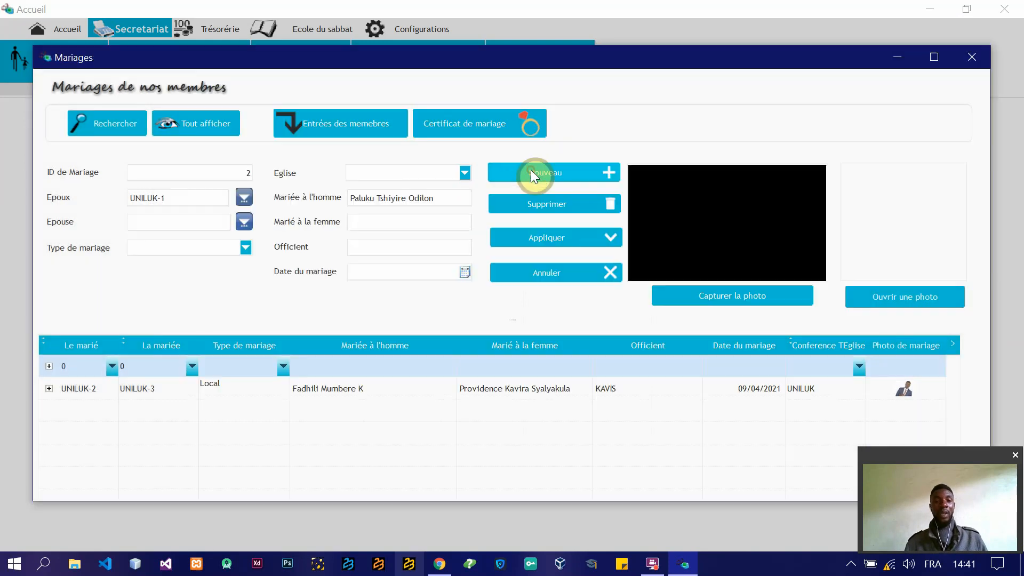
{"action": "left_click", "coordinate": [170, 227]}
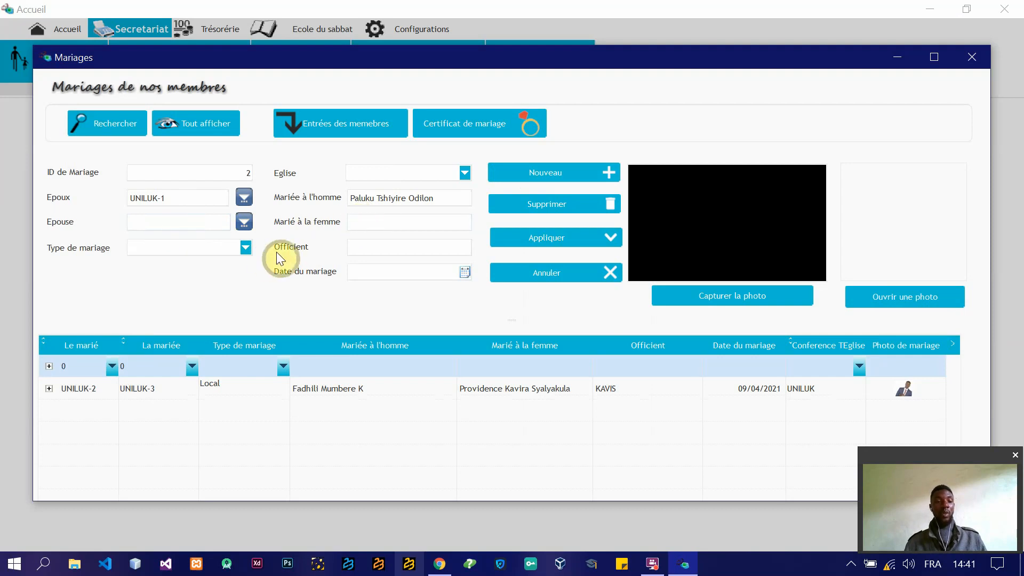
Step: Show the marriage type options without choosing one, and set the marriage's Eglise to UNILUK
{"action": "left_click", "coordinate": [245, 250]}
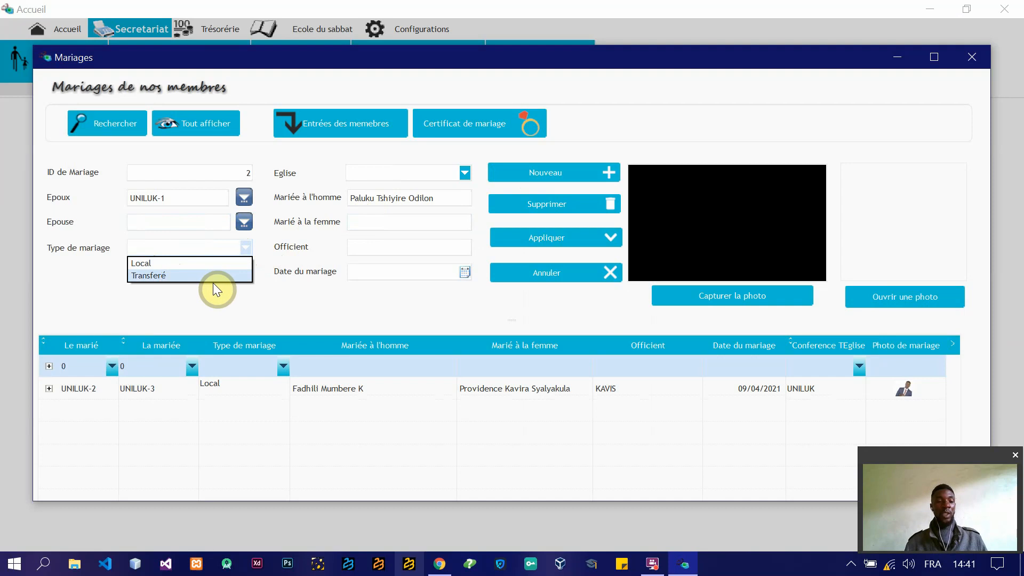
{"action": "left_click", "coordinate": [389, 170]}
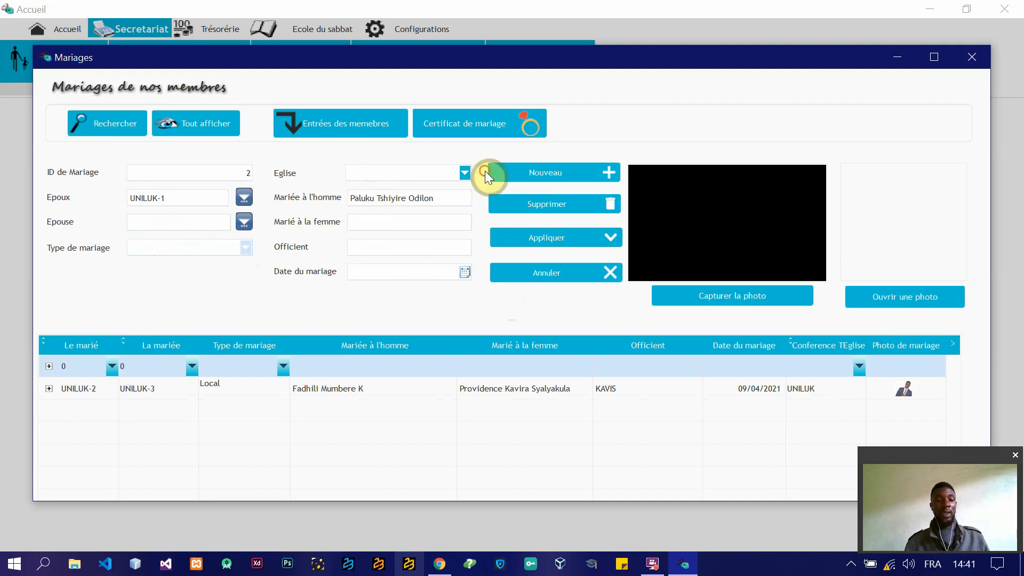
{"action": "left_click", "coordinate": [464, 172]}
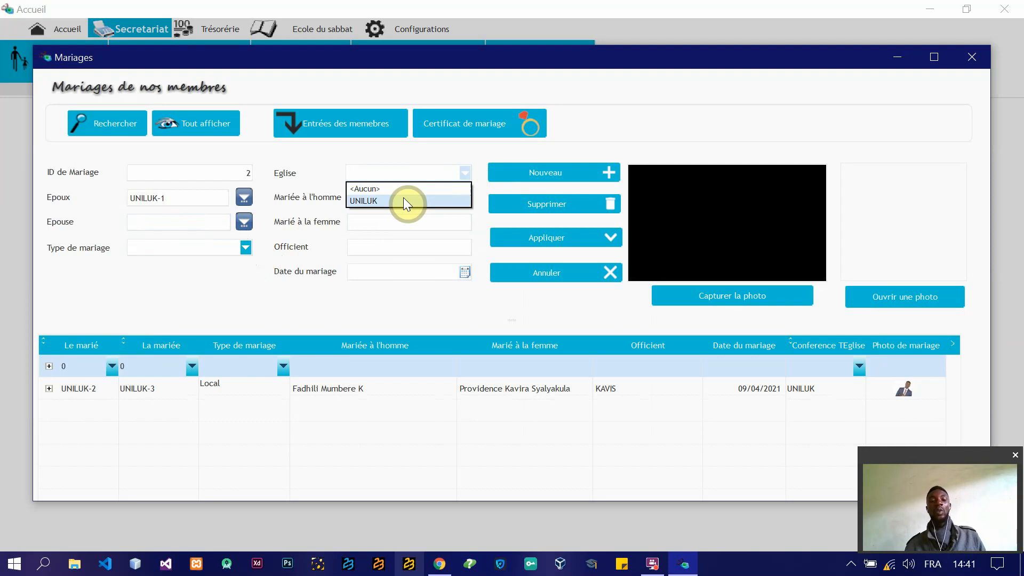
{"action": "left_click", "coordinate": [404, 200]}
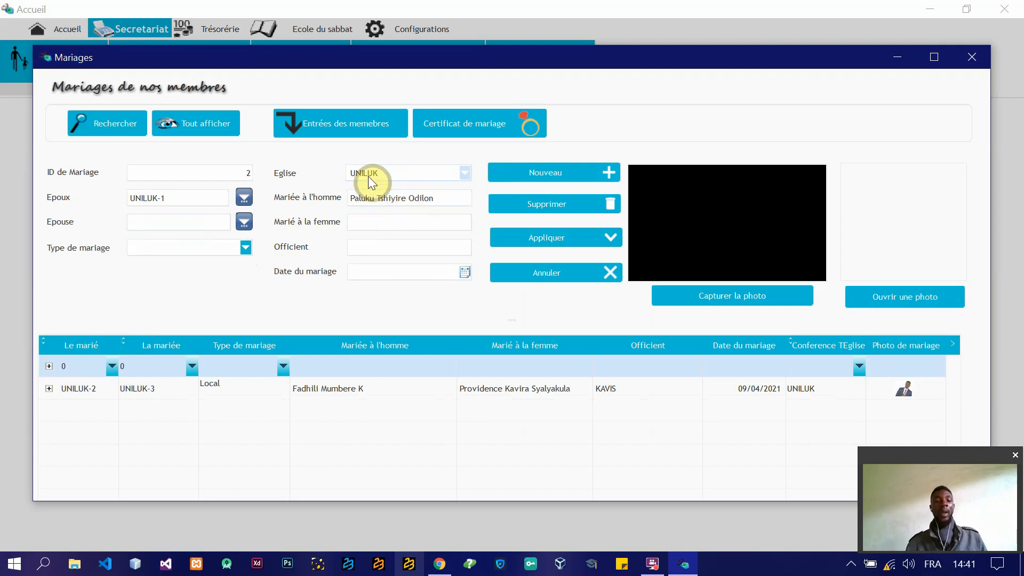
{"action": "left_click", "coordinate": [465, 171]}
{"action": "left_click", "coordinate": [465, 171]}
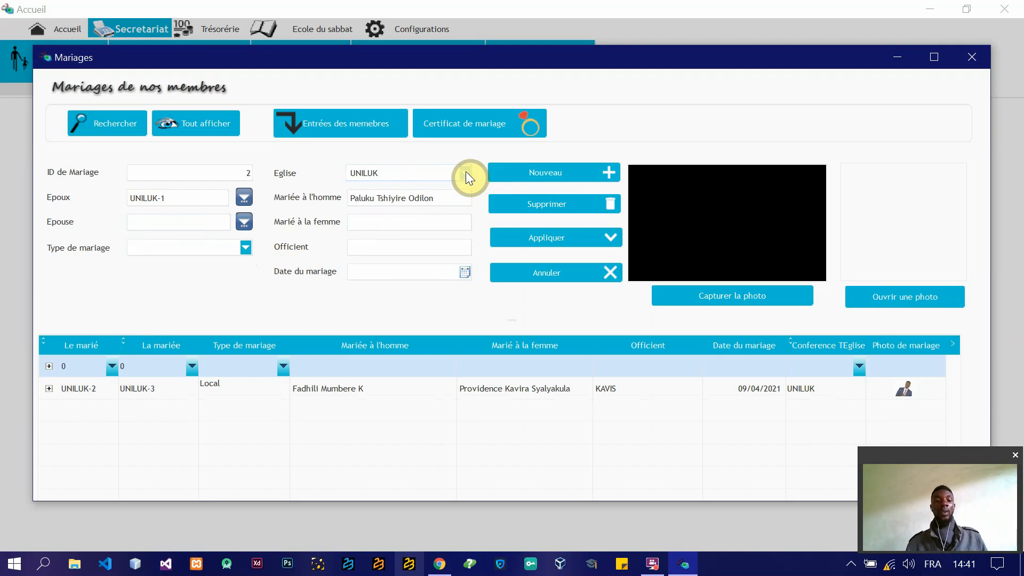
{"action": "left_click", "coordinate": [447, 197]}
{"action": "left_click", "coordinate": [414, 220]}
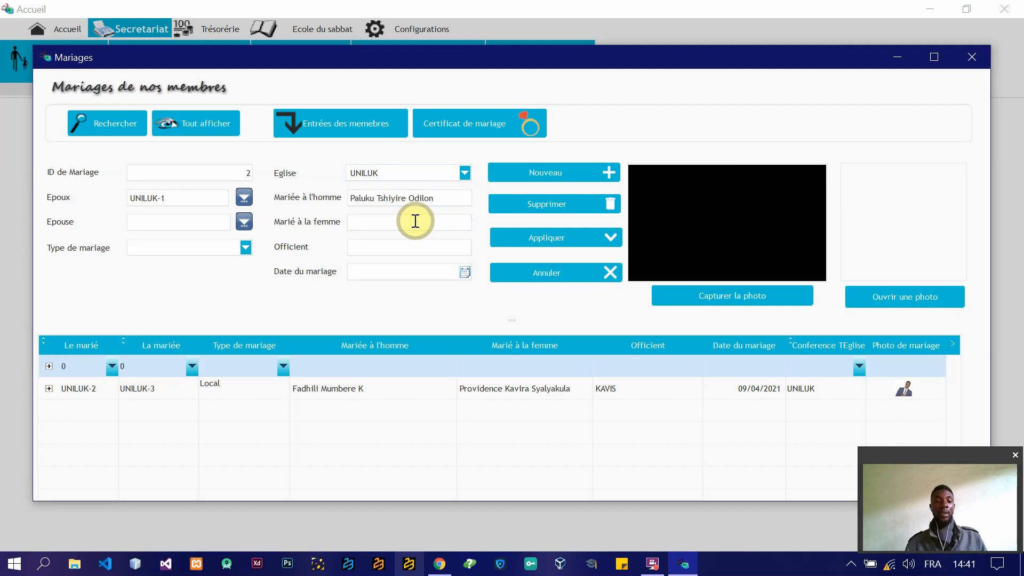
{"action": "left_click", "coordinate": [449, 199]}
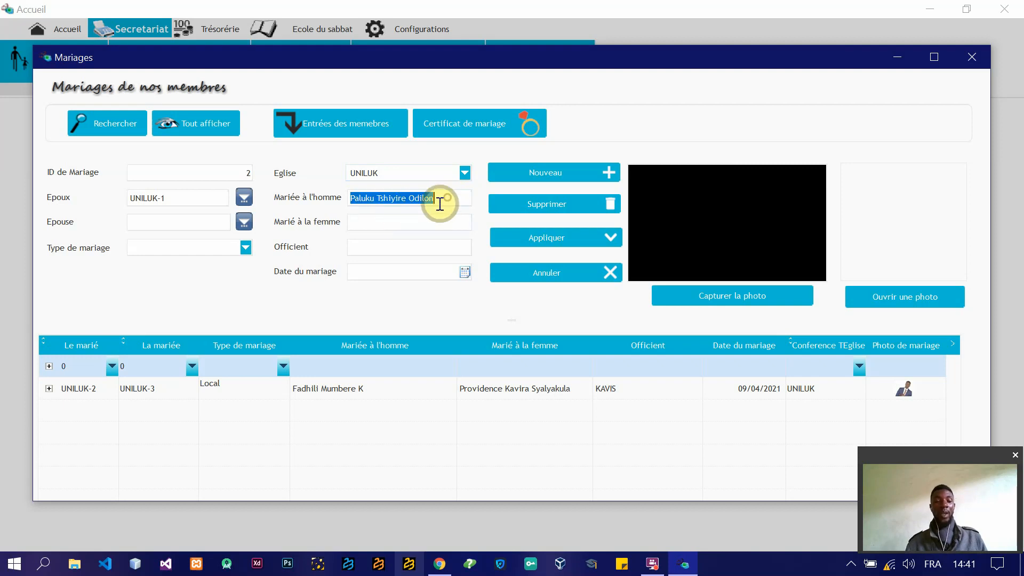
{"action": "left_click", "coordinate": [392, 227]}
Step: Enter the bride's matricule from her own church as the Epouse, and her full name under Marié à la femme
{"action": "left_click", "coordinate": [214, 226]}
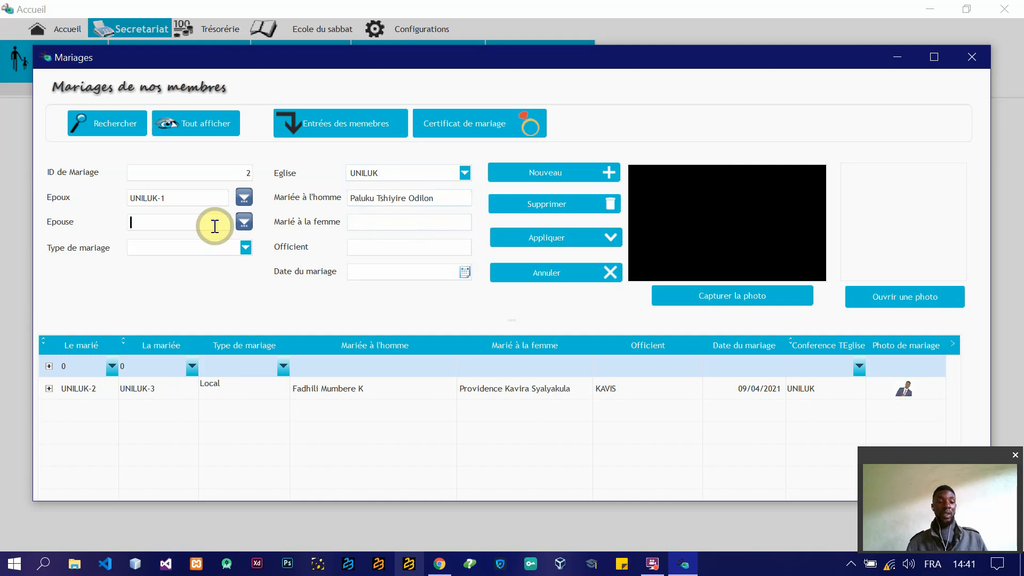
{"action": "type", "text": "IR"}
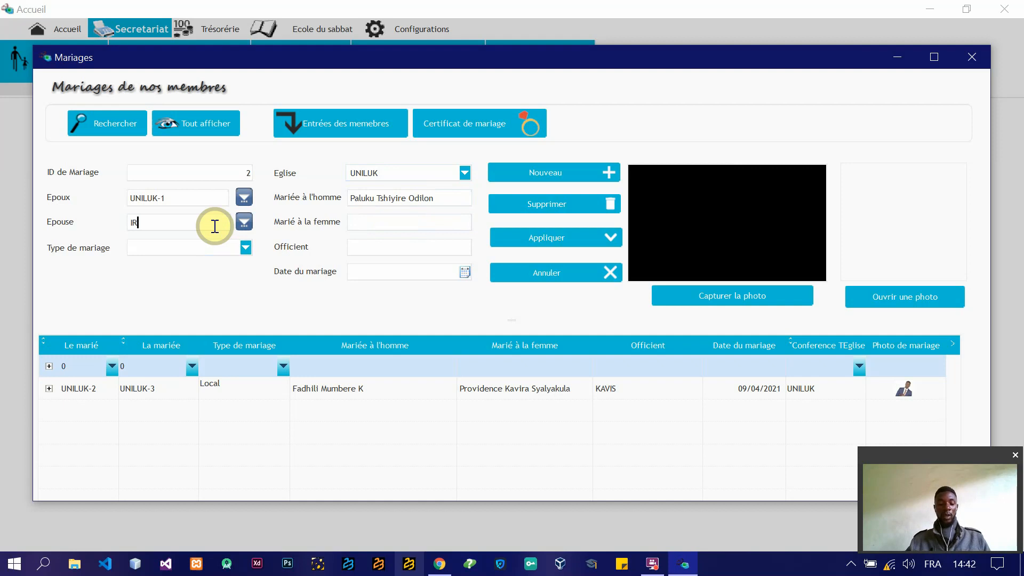
{"action": "type", "text": "ANGO-"}
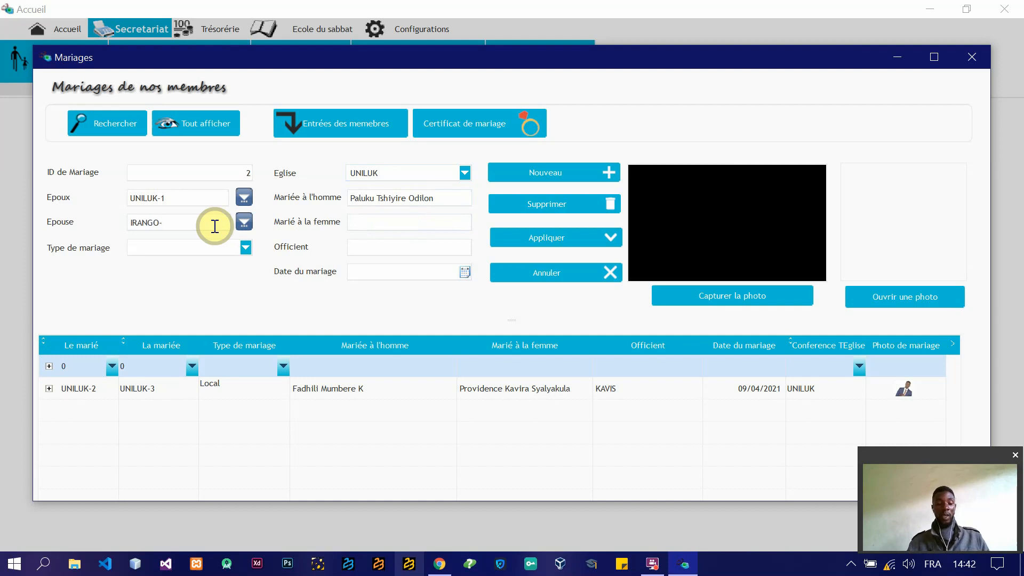
{"action": "type", "text": "24"}
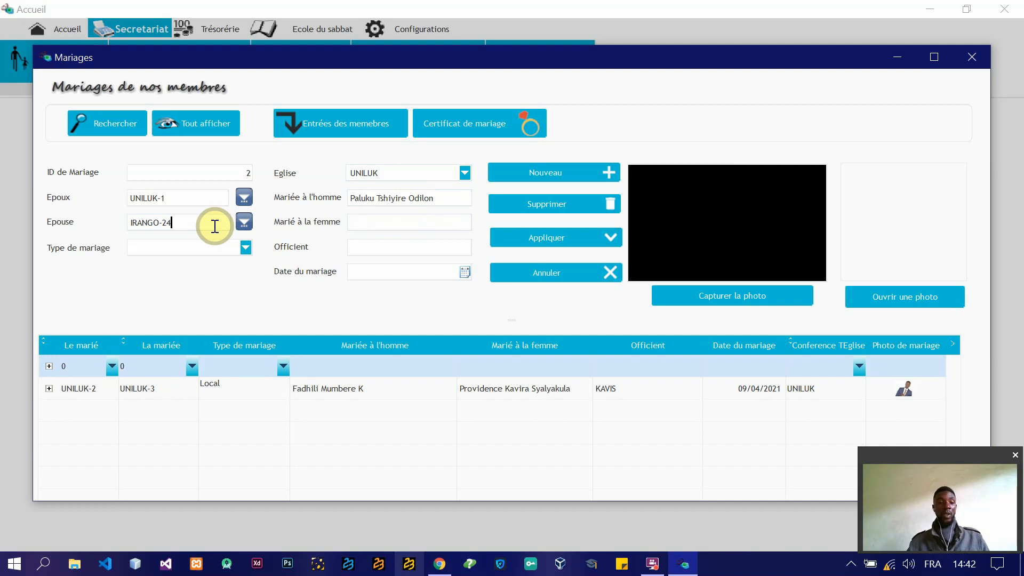
{"action": "left_click", "coordinate": [386, 228]}
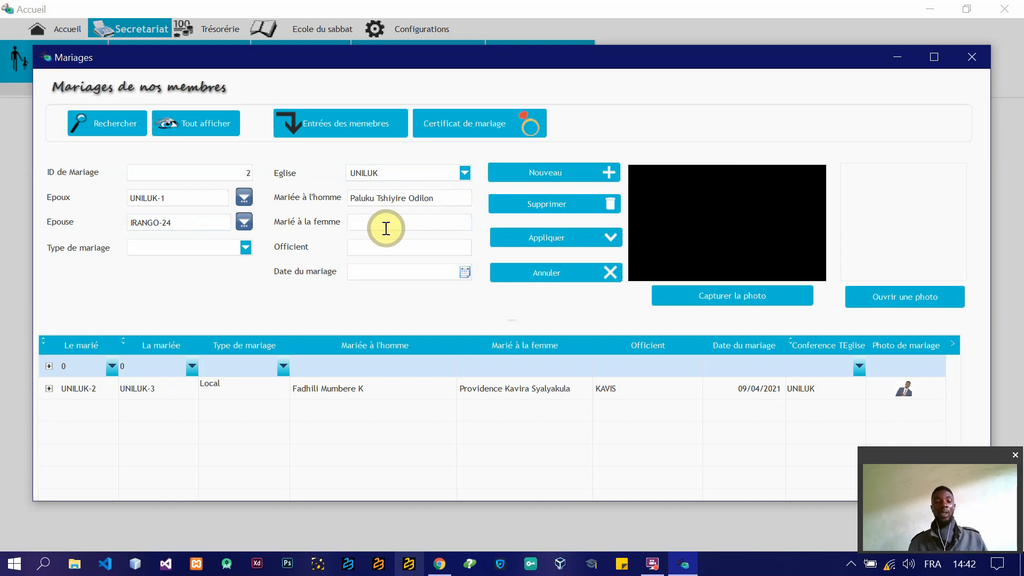
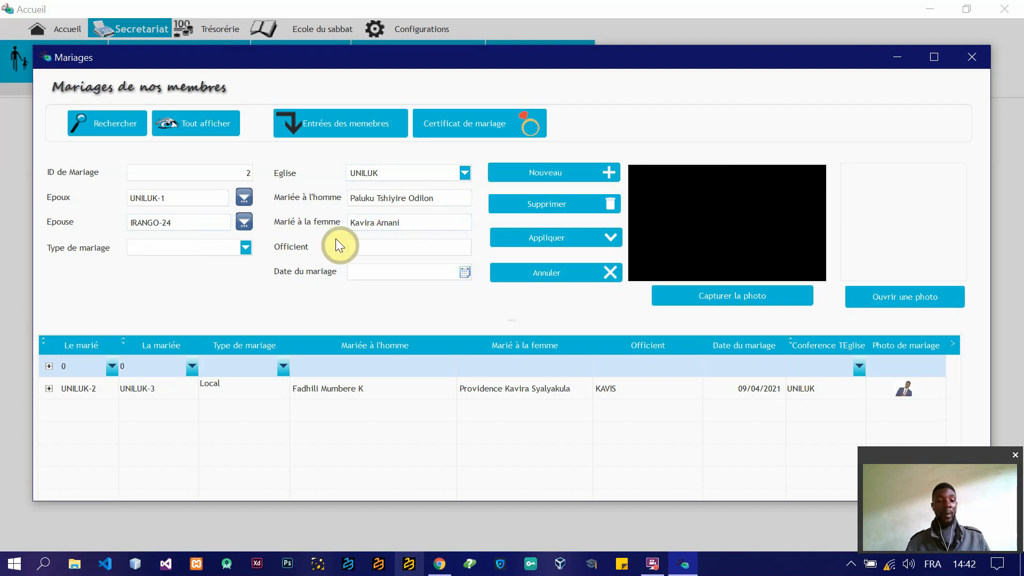
Step: Set the marriage type to Transferé and enter the pastor's title and name as the Officient
{"action": "left_click", "coordinate": [244, 251]}
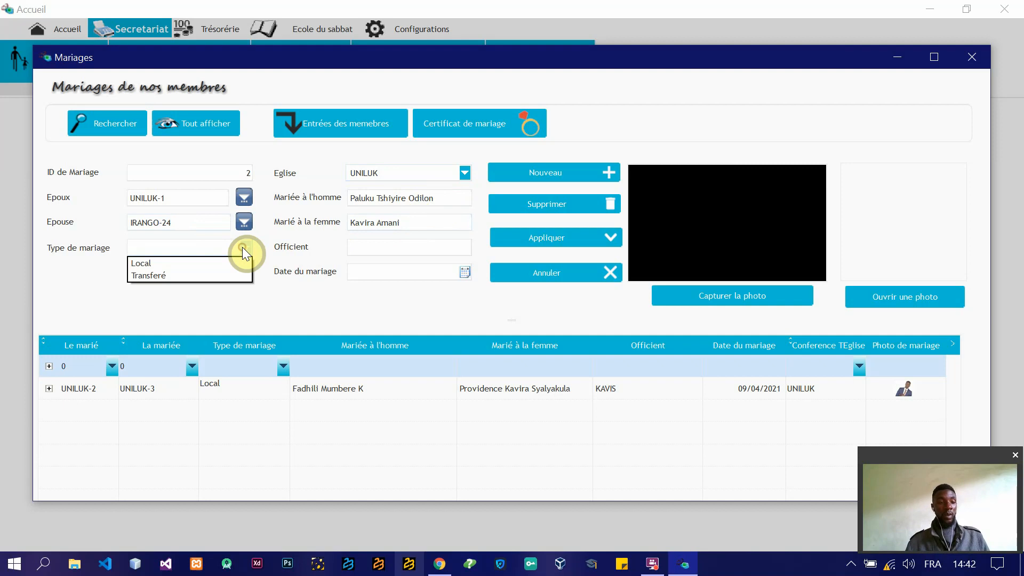
{"action": "left_click", "coordinate": [168, 274]}
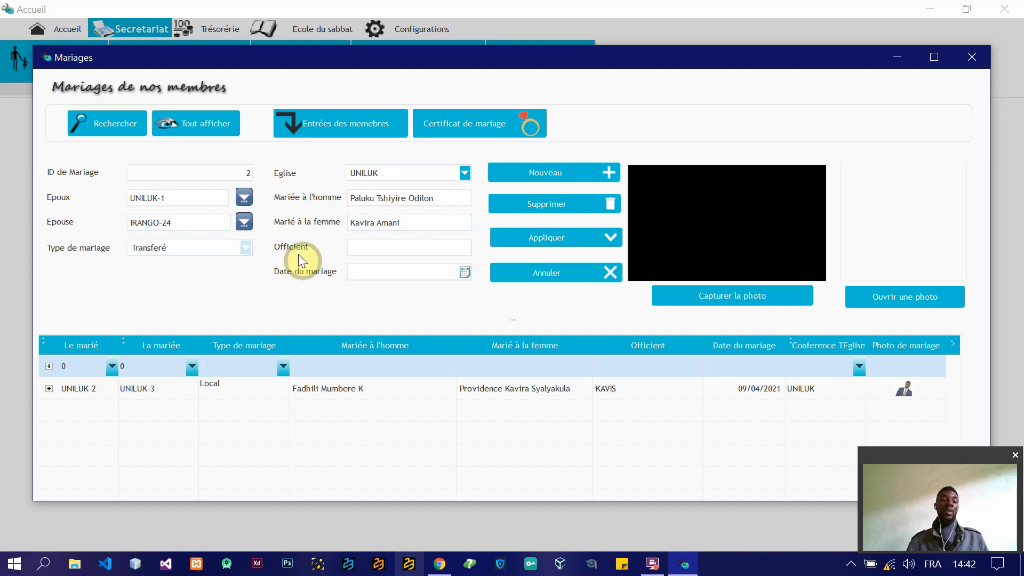
{"action": "left_click", "coordinate": [384, 250]}
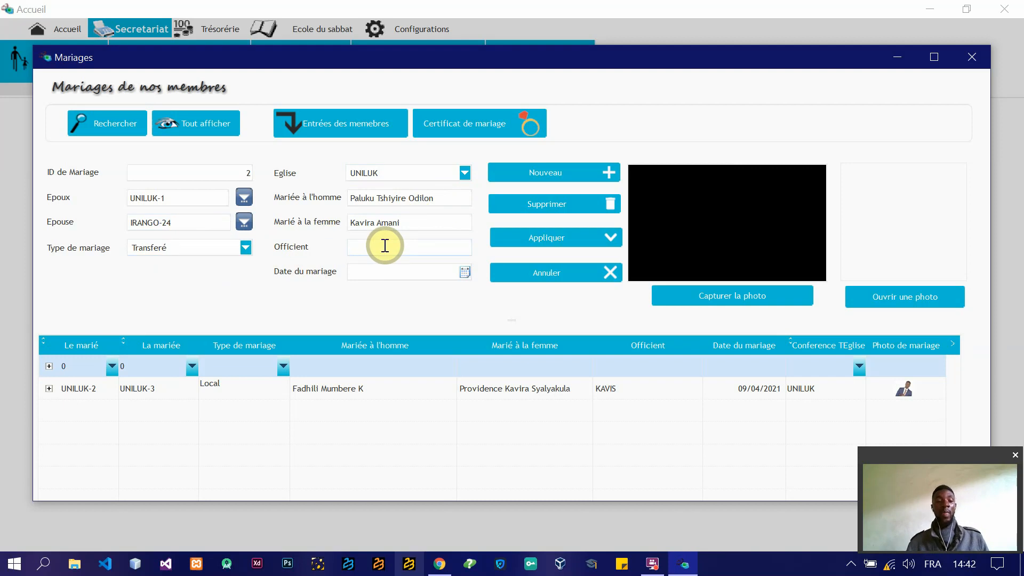
{"action": "type", "text": "Par"}
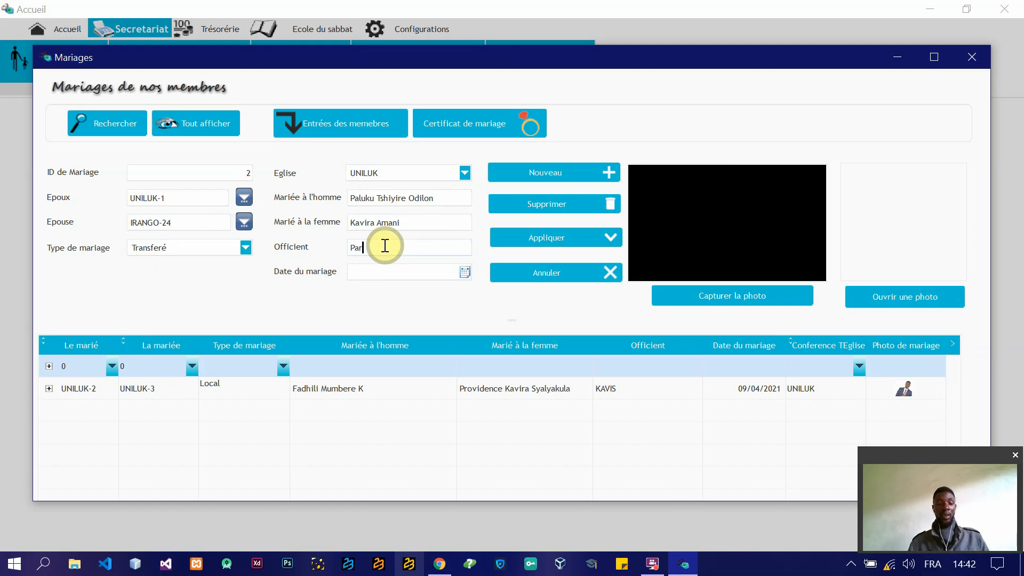
{"action": "key", "text": "BackSpace"}
{"action": "key", "text": "BackSpace"}
{"action": "type", "text": "r N"}
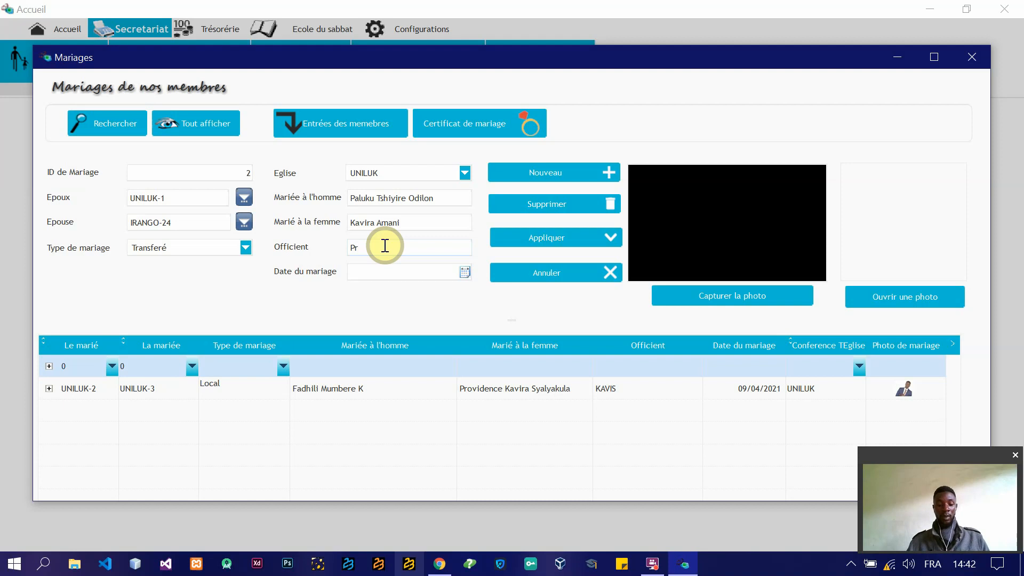
{"action": "type", "text": "selele"}
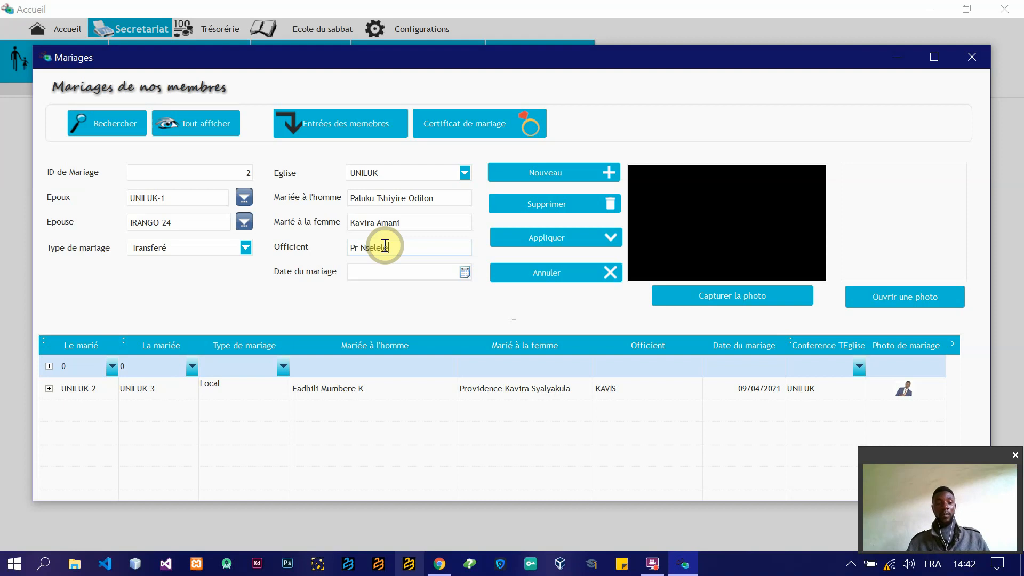
Step: Set the Date du mariage to today's date, 30/04/2021, and save the marriage record
{"action": "left_click", "coordinate": [465, 273]}
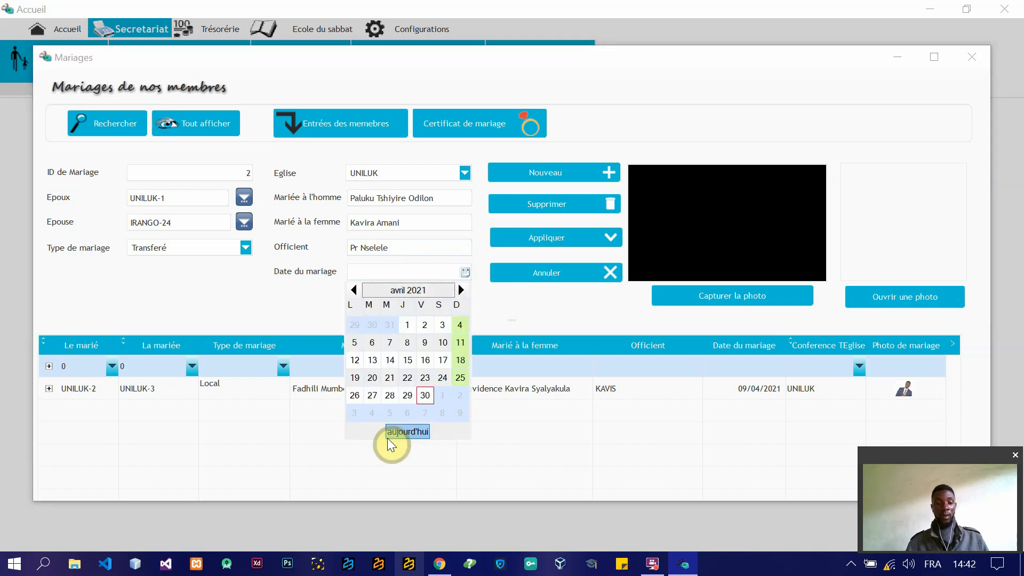
{"action": "left_click", "coordinate": [401, 433]}
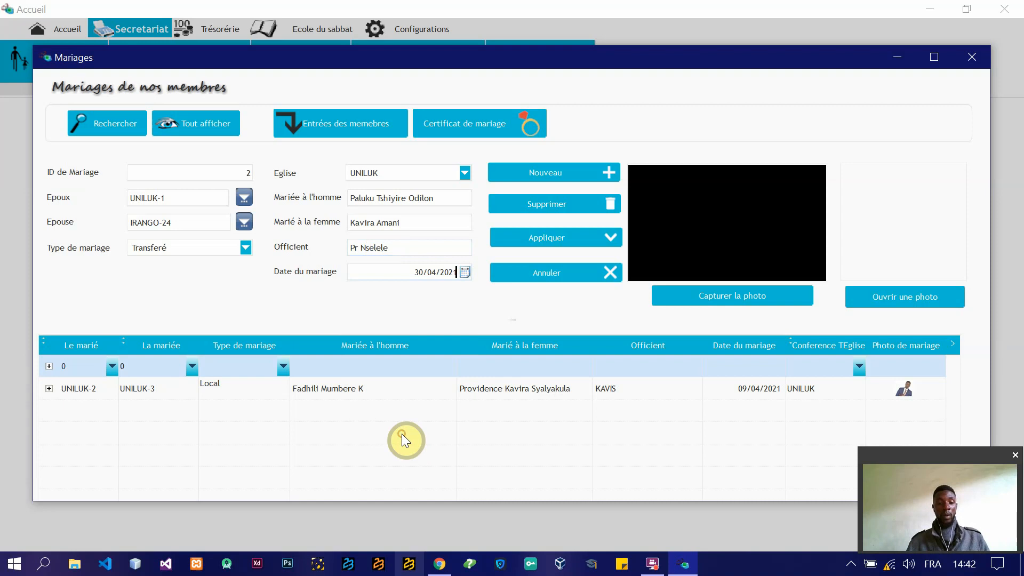
{"action": "left_click", "coordinate": [574, 237]}
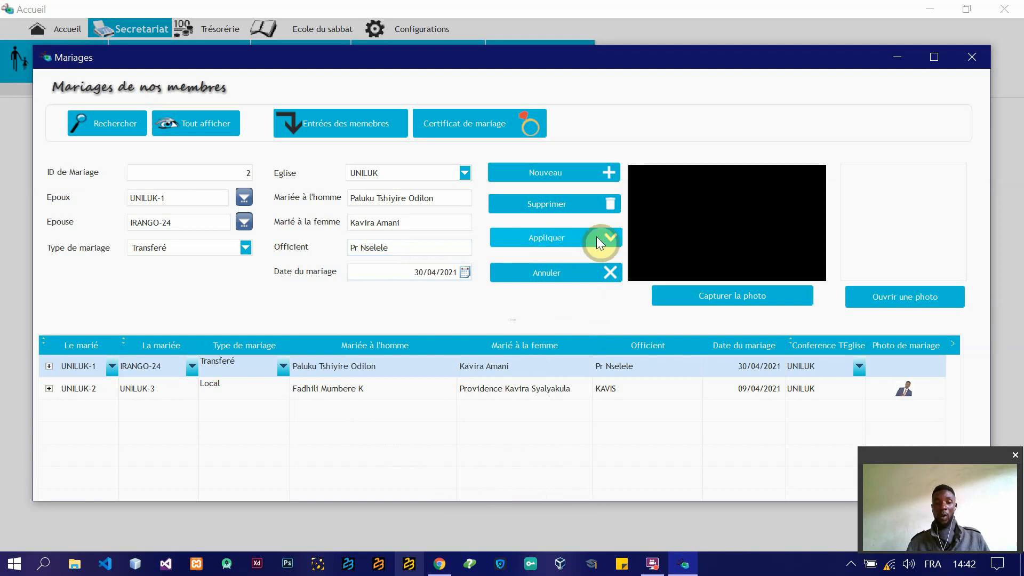
Step: Add the image firstCover Corrige from the Anniversaire folder as the marriage photo and save the record again
{"action": "left_click", "coordinate": [909, 303]}
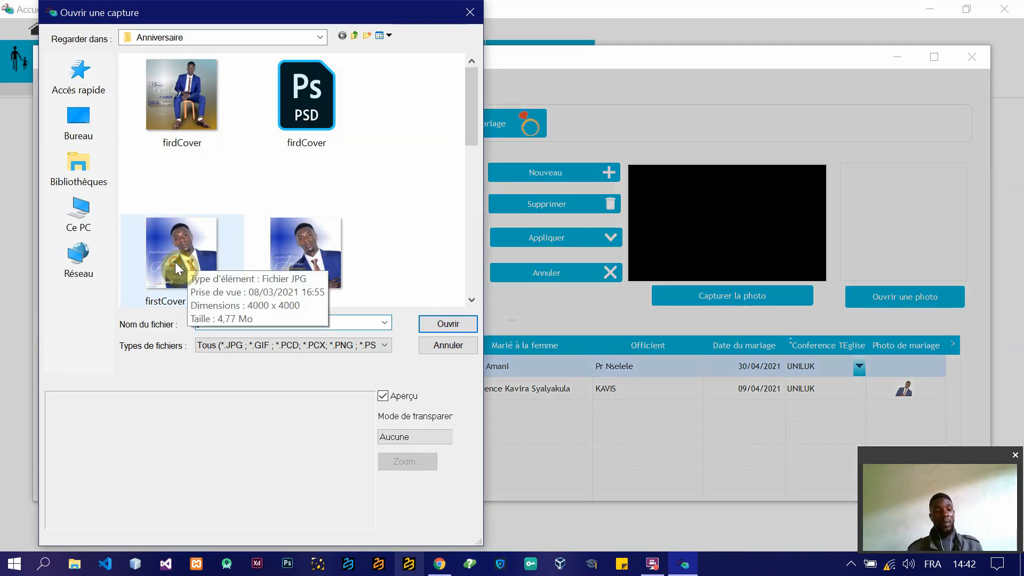
{"action": "left_click", "coordinate": [175, 261]}
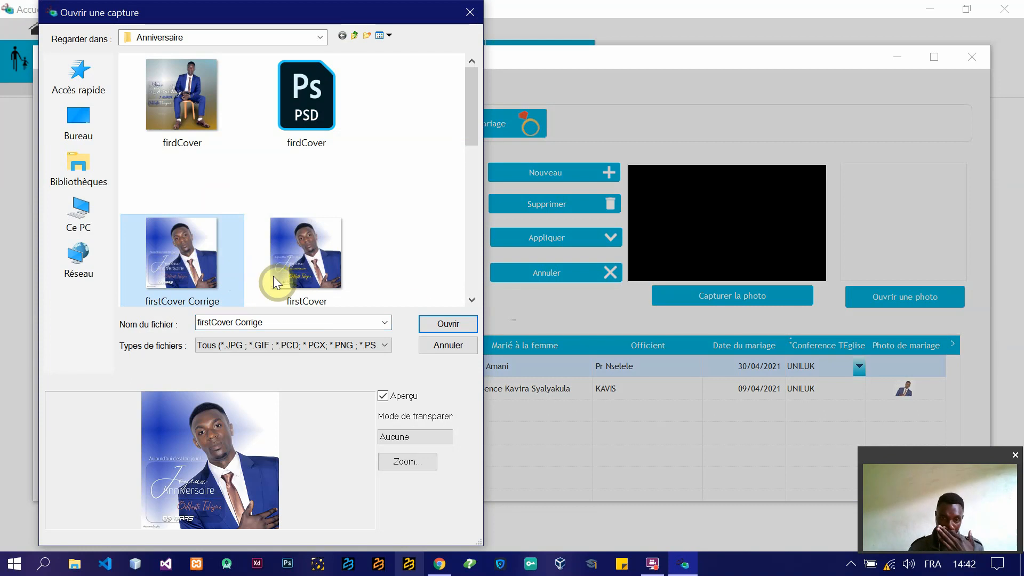
{"action": "left_click", "coordinate": [450, 327]}
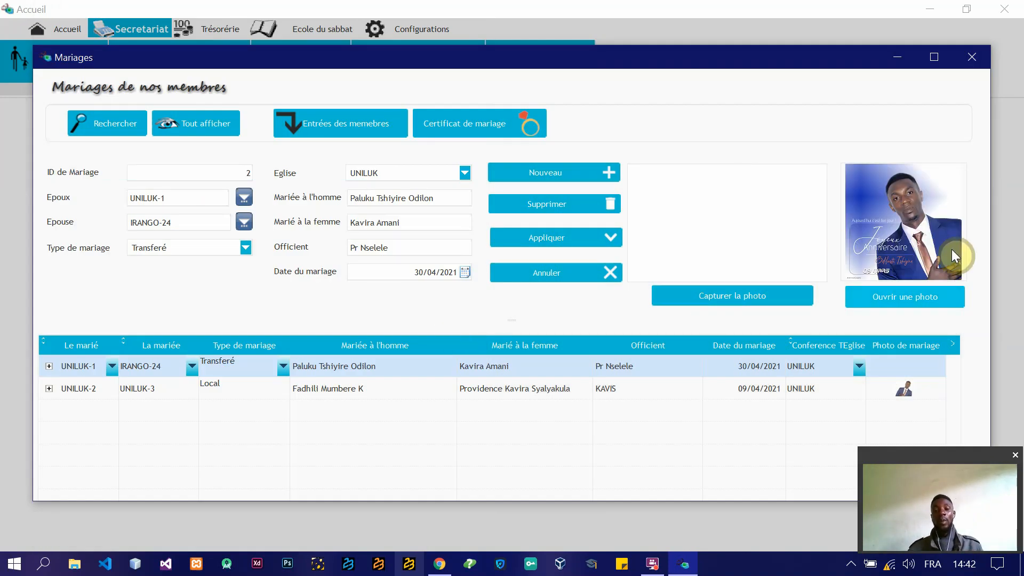
{"action": "left_click", "coordinate": [577, 244]}
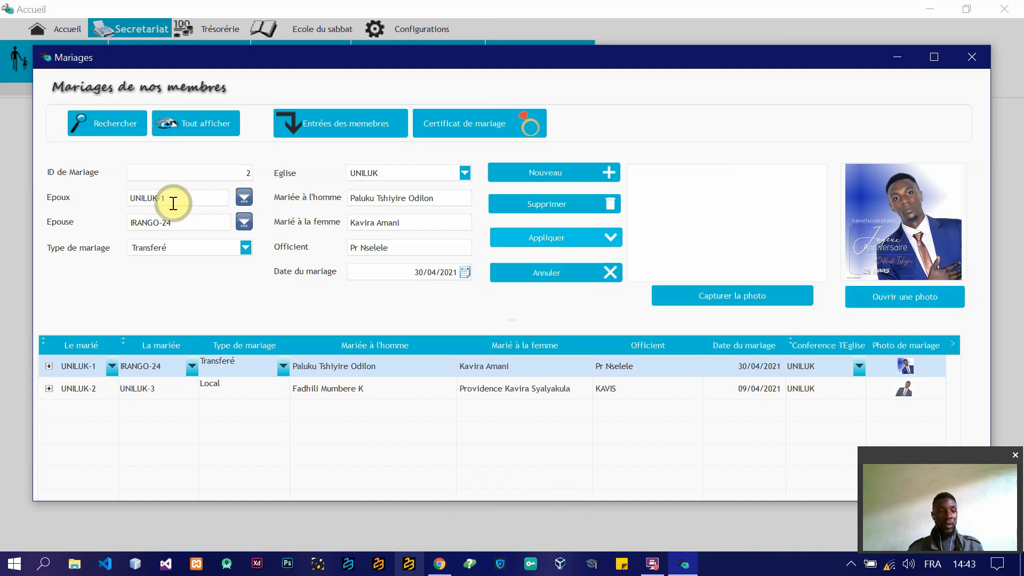
{"action": "double_click", "coordinate": [190, 200]}
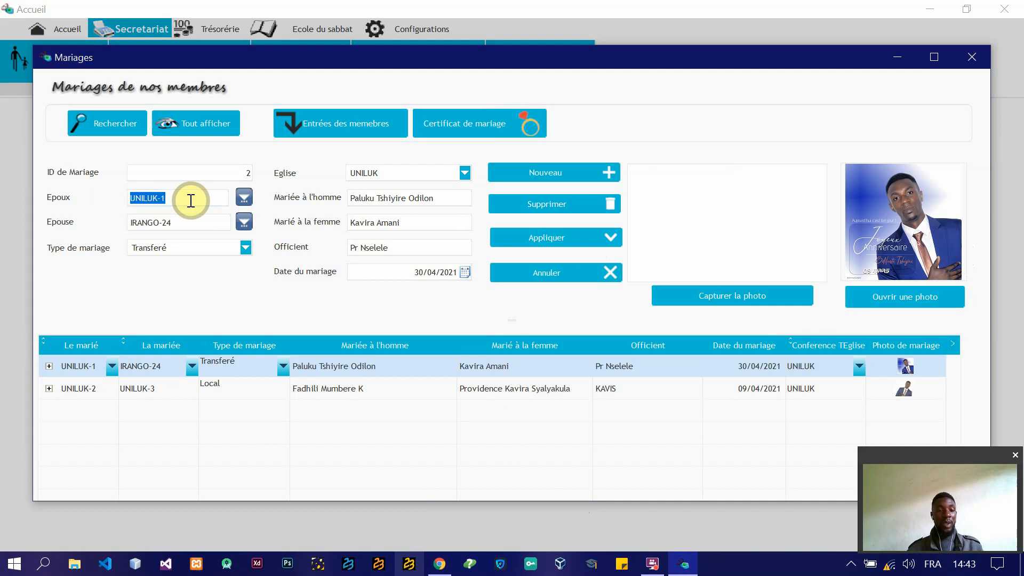
{"action": "left_click", "coordinate": [190, 200]}
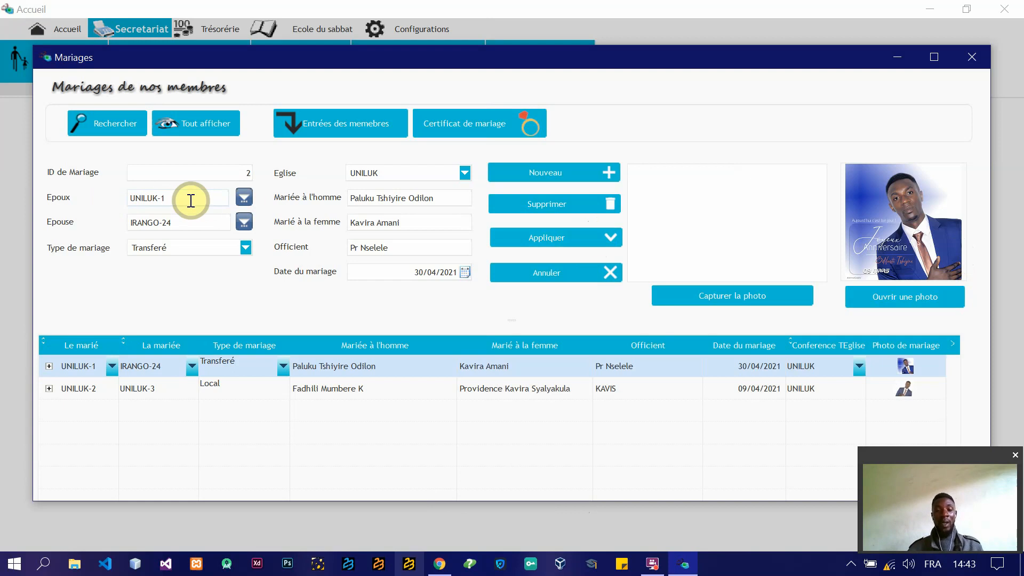
{"action": "left_click", "coordinate": [549, 237]}
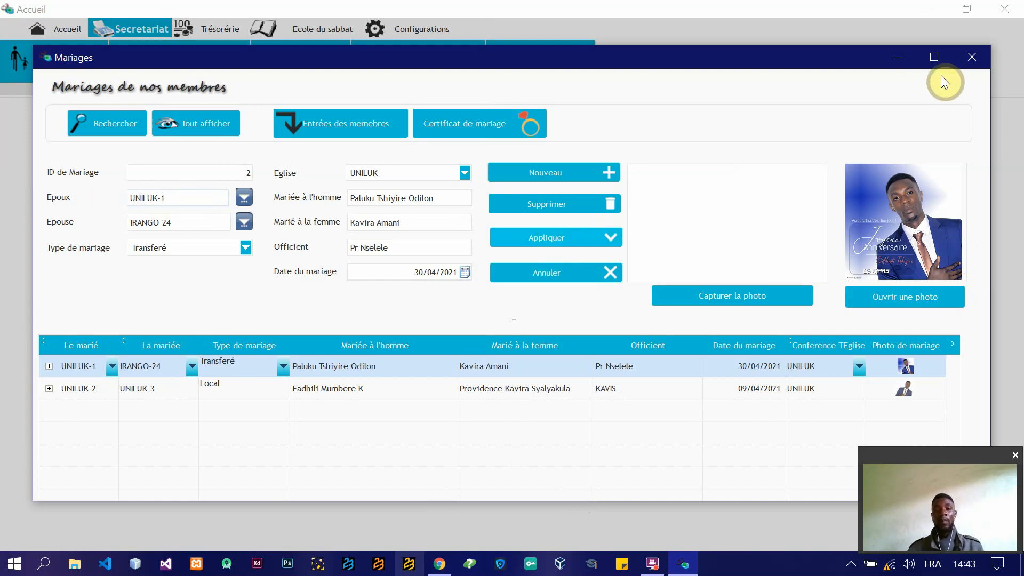
Step: Leave the marriages and search the church's individuals for the groom by his post nom
{"action": "left_click", "coordinate": [974, 60]}
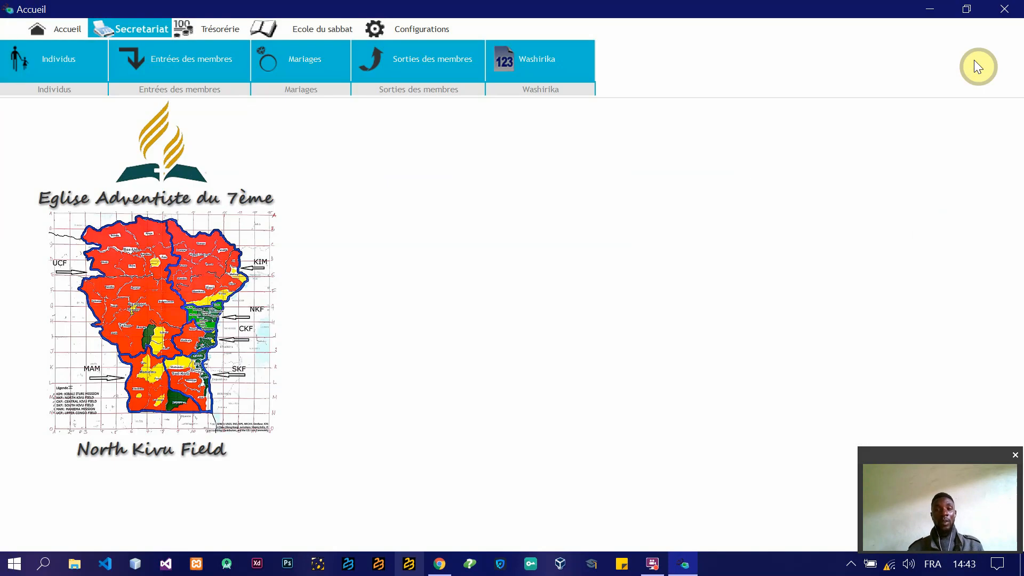
{"action": "left_click", "coordinate": [37, 47]}
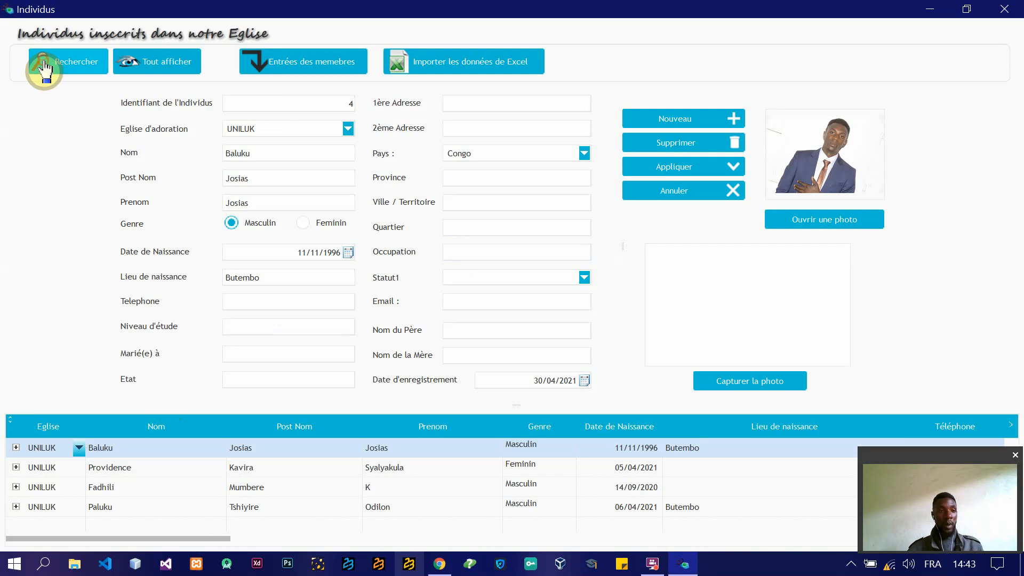
{"action": "left_click", "coordinate": [234, 122]}
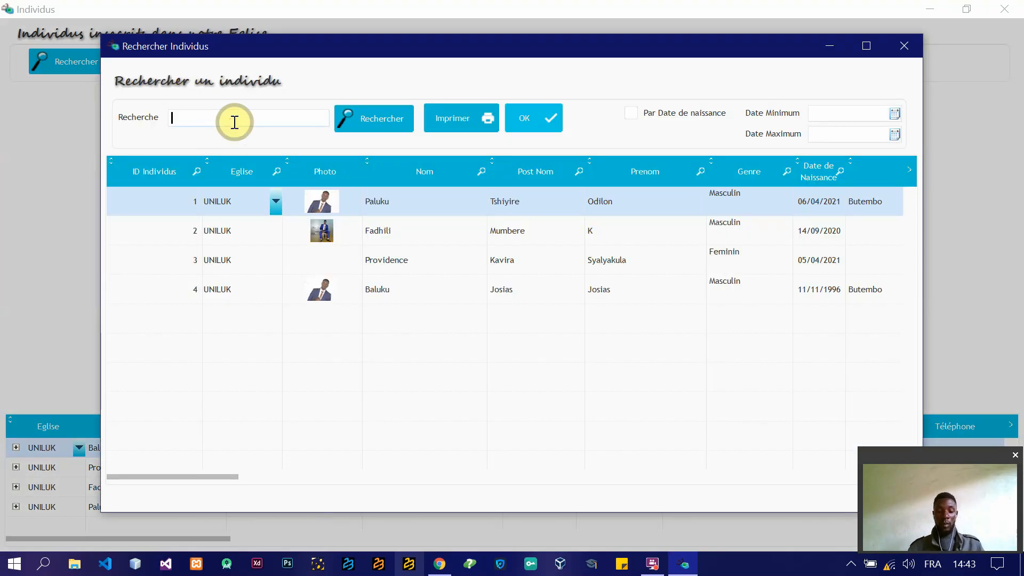
{"action": "type", "text": "tshiyire"}
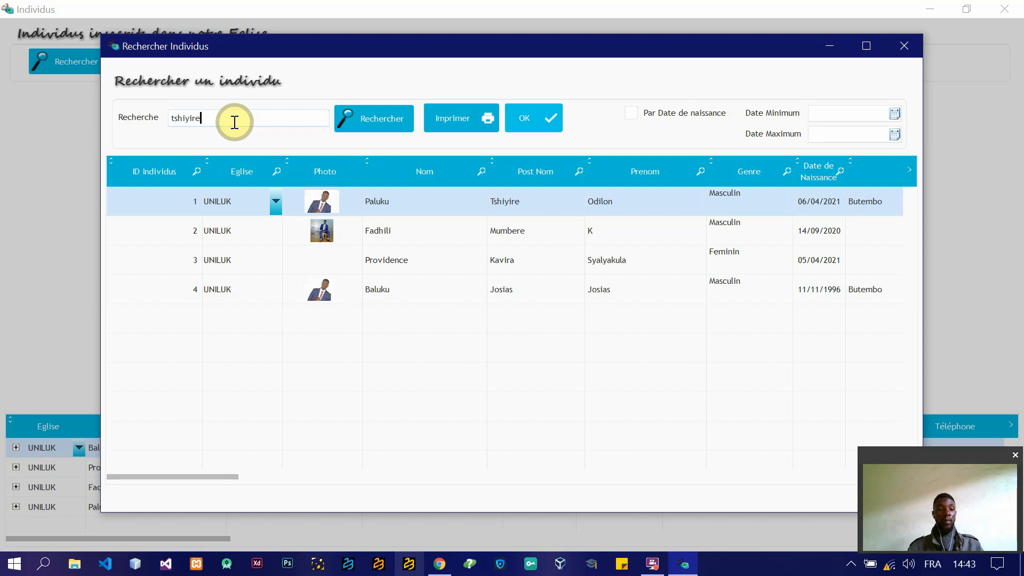
{"action": "left_click", "coordinate": [380, 125]}
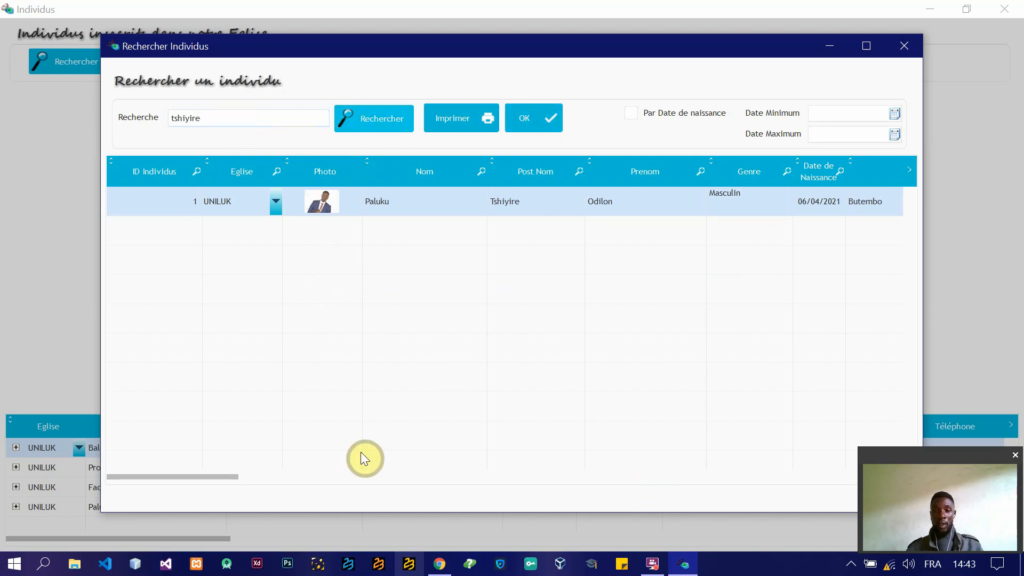
Step: Examine the groom's Statut in the search result and his individual record, and restore the full list before closing the individuals
{"action": "left_click_drag", "start_coordinate": [216, 475], "coordinate": [579, 472]}
{"action": "left_click_drag", "start_coordinate": [657, 467], "coordinate": [323, 481]}
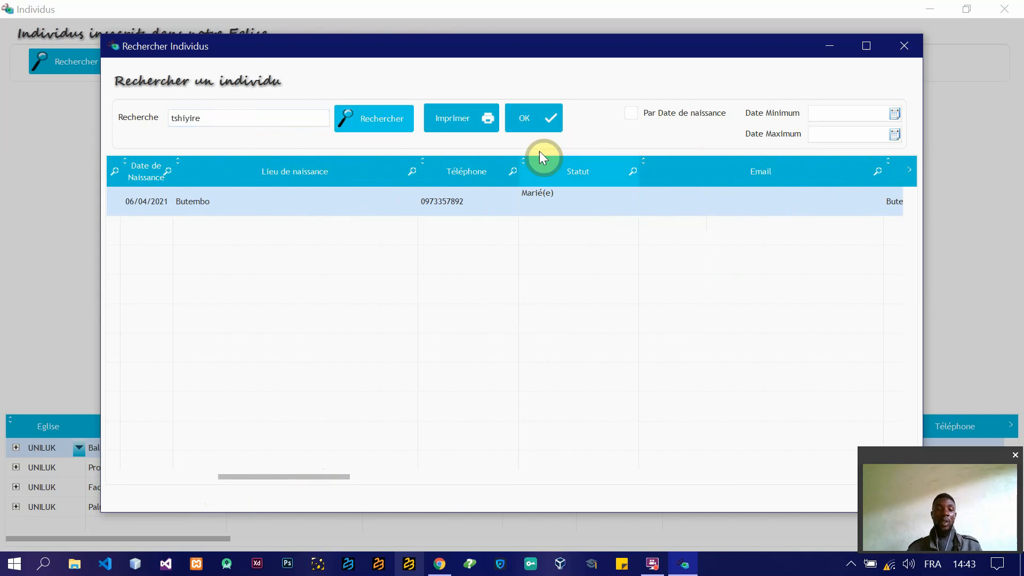
{"action": "left_click", "coordinate": [533, 127]}
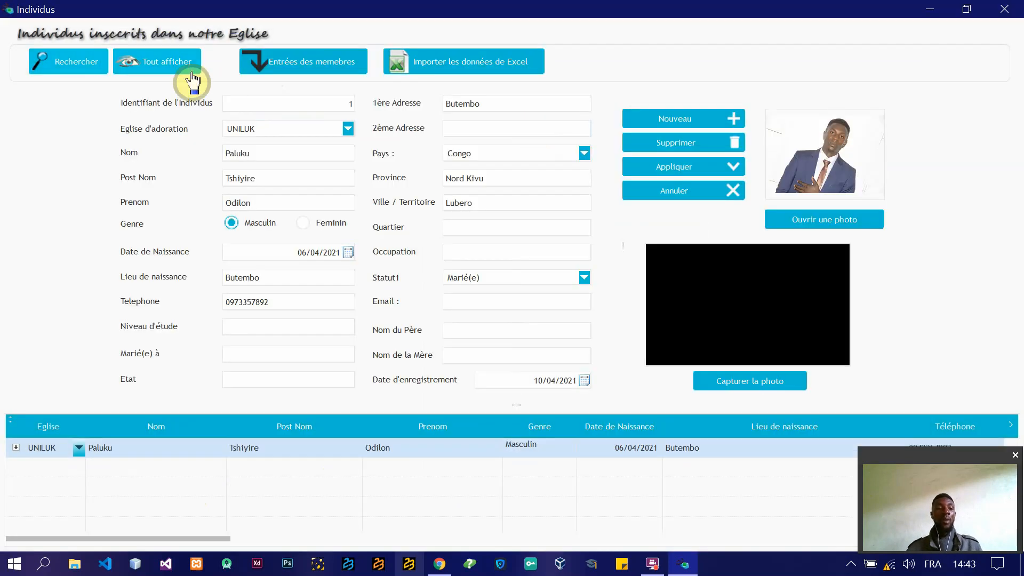
{"action": "left_click", "coordinate": [139, 67]}
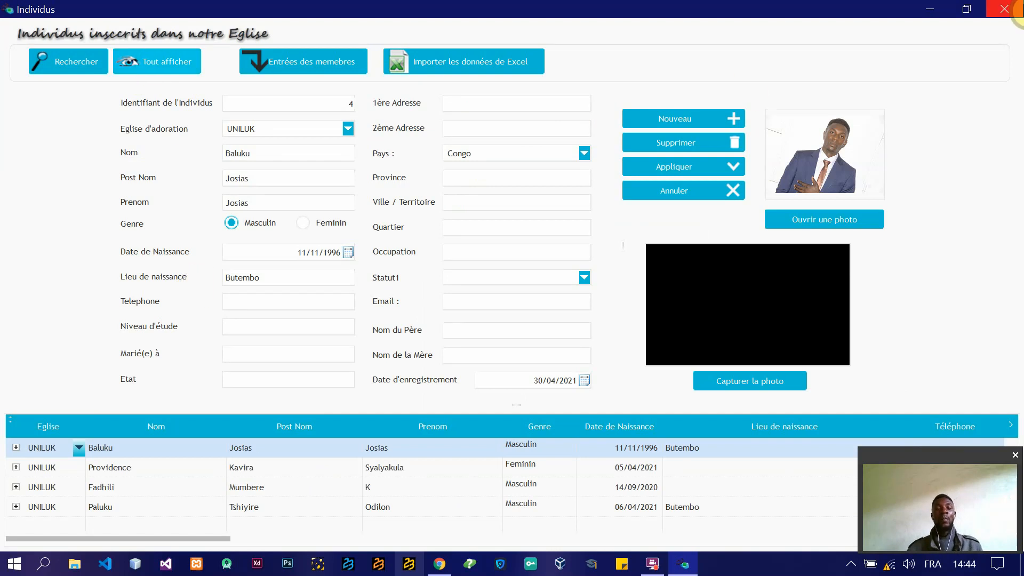
{"action": "left_click", "coordinate": [1004, 9]}
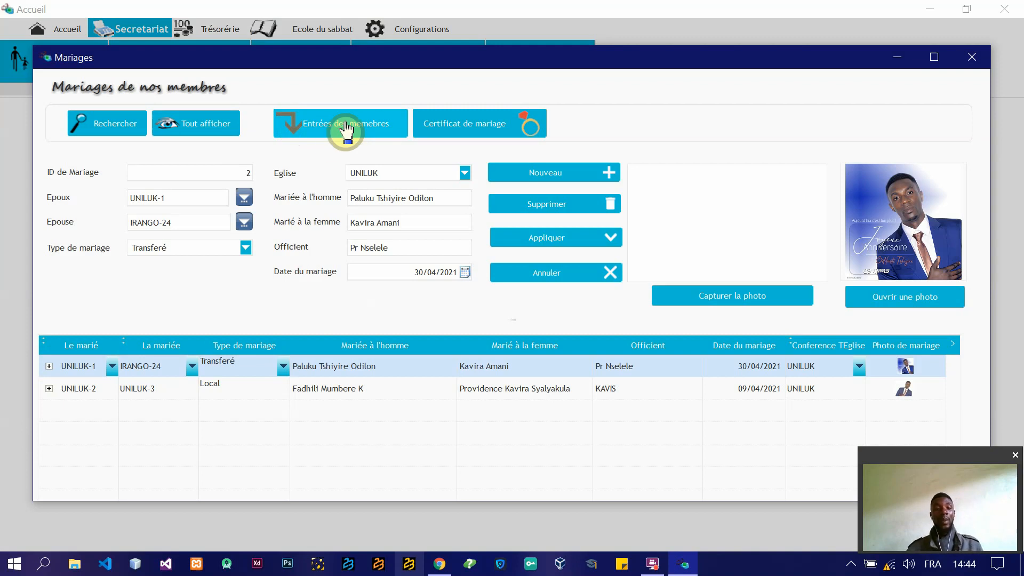
Step: Preview the marriage certificate of the Transferé marriage, close it and compare the two marriage records
{"action": "left_click", "coordinate": [489, 128]}
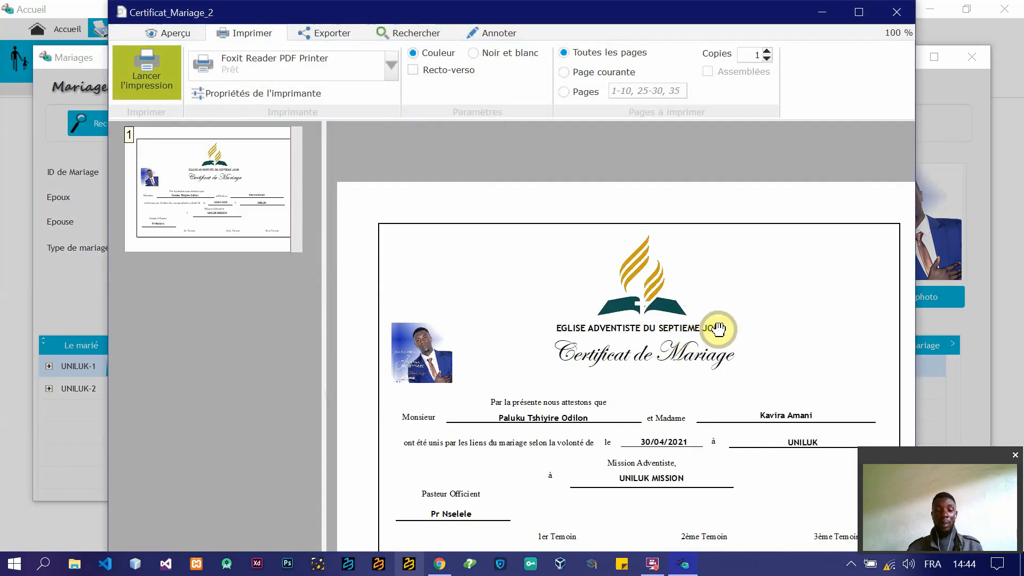
{"action": "left_click", "coordinate": [896, 12]}
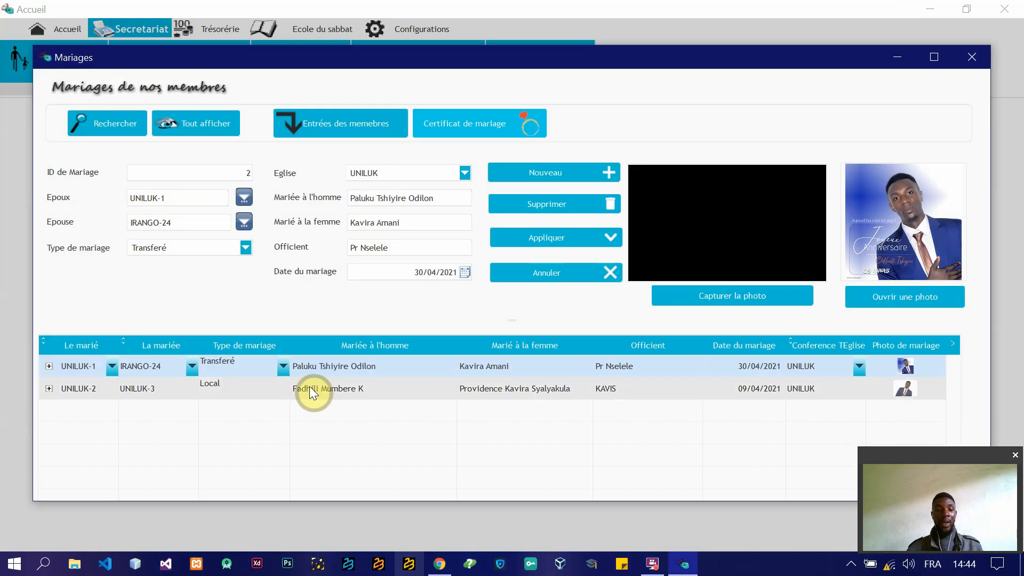
{"action": "left_click", "coordinate": [375, 389]}
{"action": "left_click", "coordinate": [377, 369]}
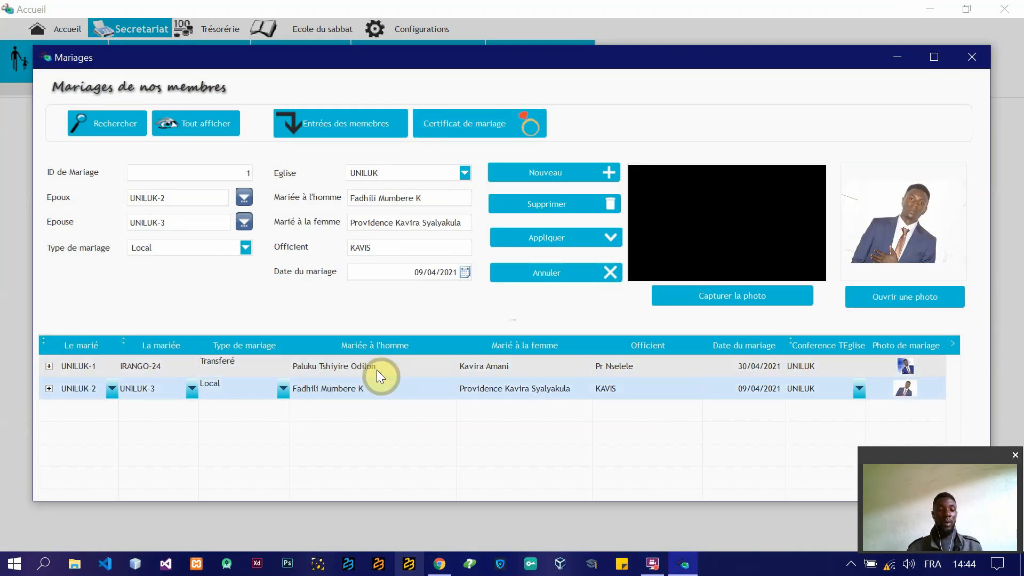
{"action": "left_click", "coordinate": [340, 388]}
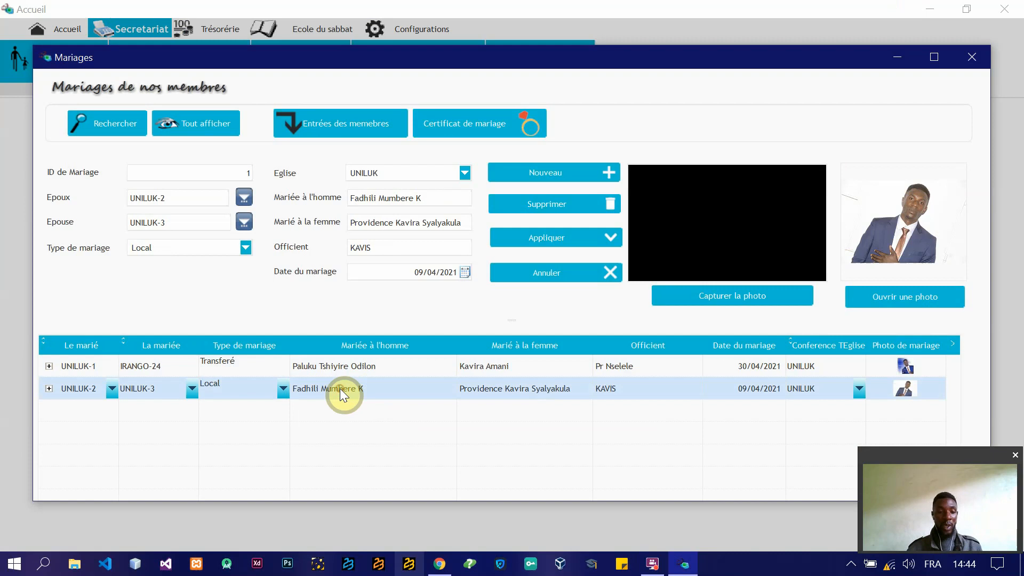
{"action": "left_click", "coordinate": [403, 364]}
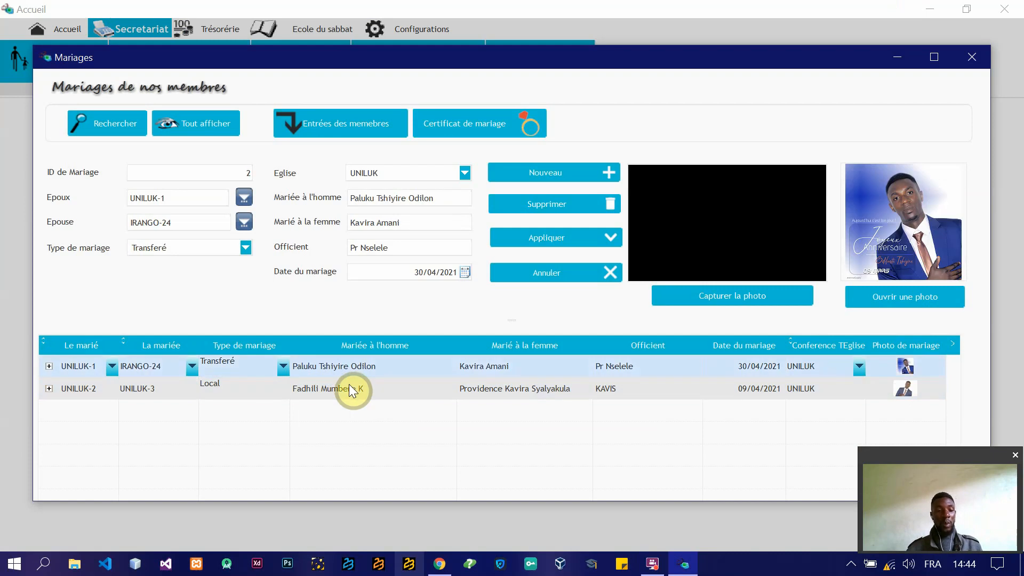
Step: Preview the marriage certificate of the Local marriage, review its export and print options, and close it
{"action": "left_click", "coordinate": [350, 390]}
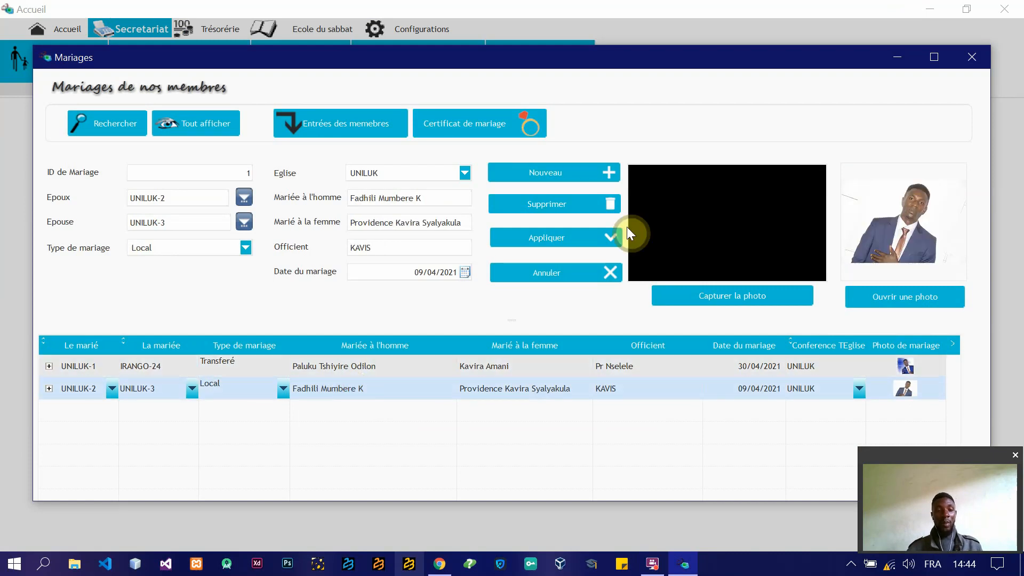
{"action": "left_click", "coordinate": [449, 123]}
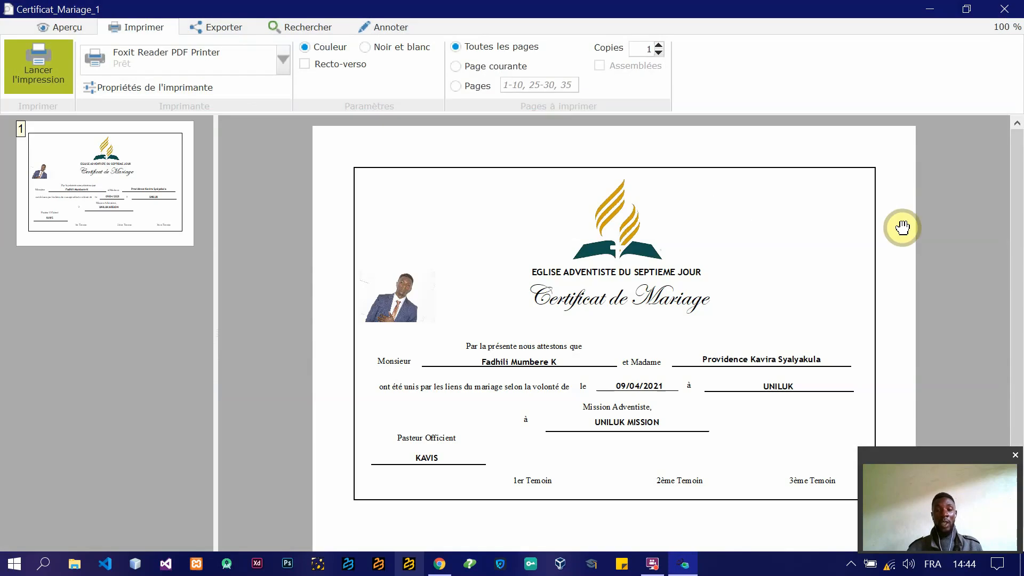
{"action": "left_click_drag", "start_coordinate": [1017, 229], "coordinate": [1018, 327]}
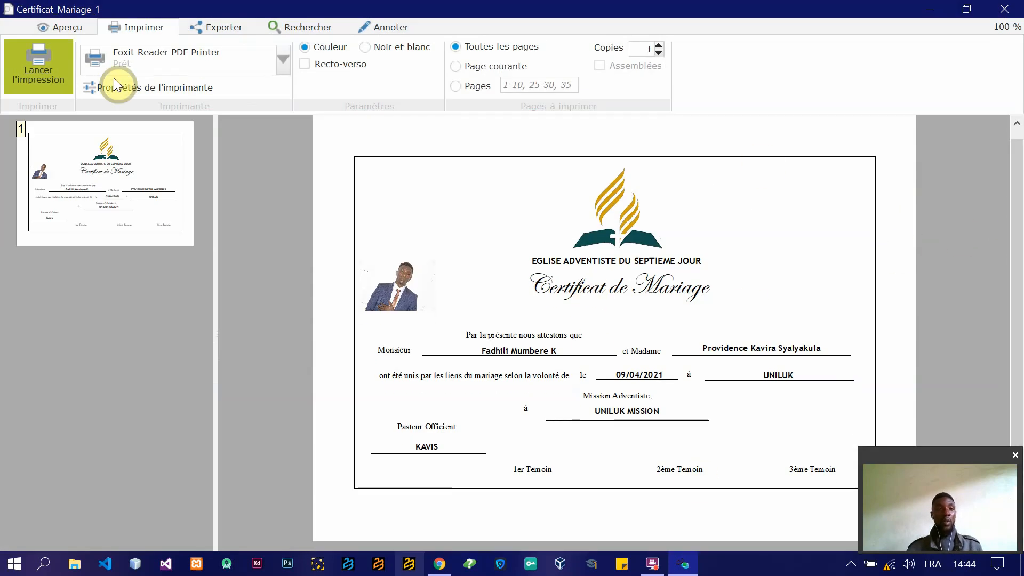
{"action": "left_click", "coordinate": [223, 30]}
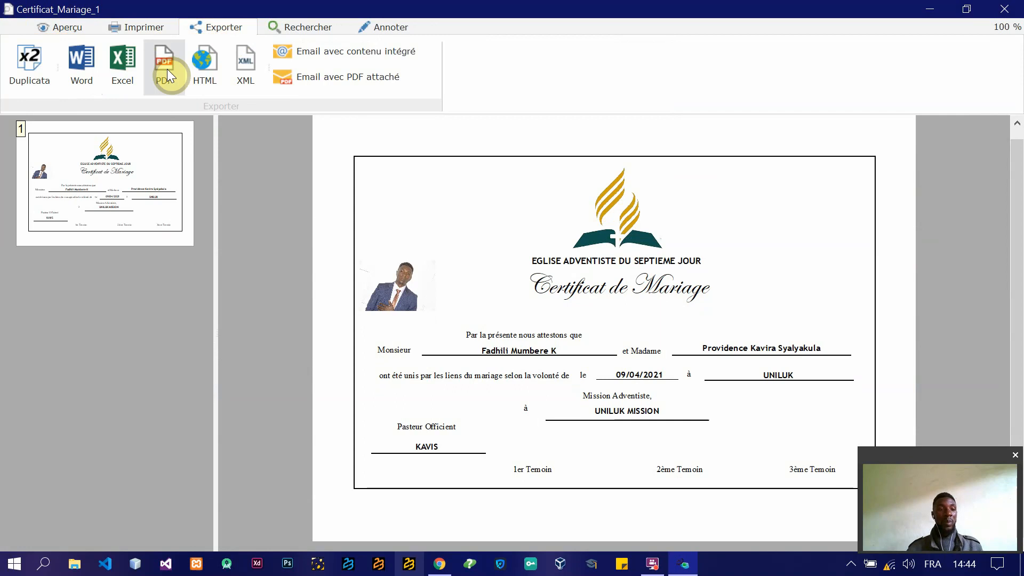
{"action": "left_click", "coordinate": [140, 26]}
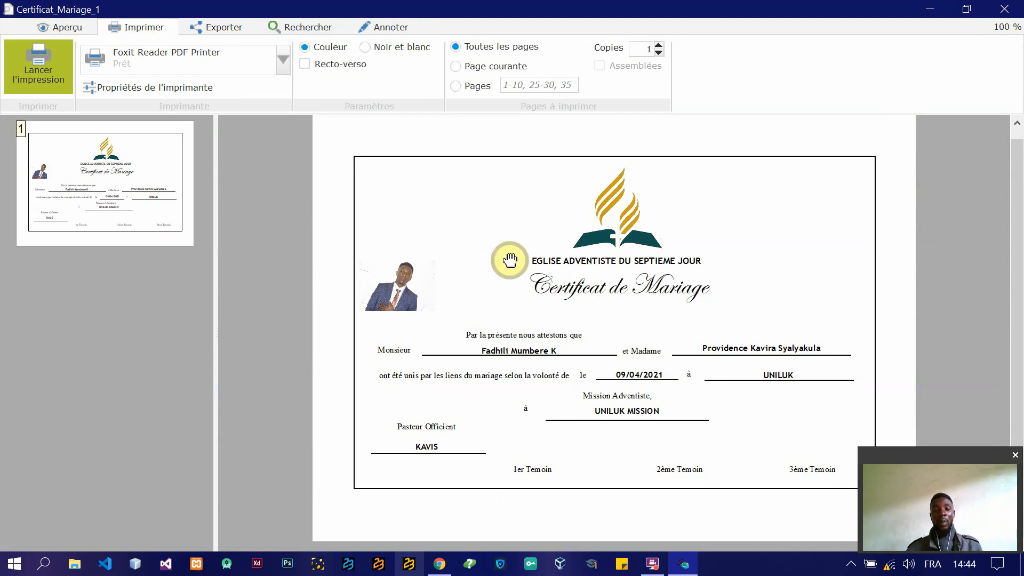
{"action": "left_click", "coordinate": [1007, 11]}
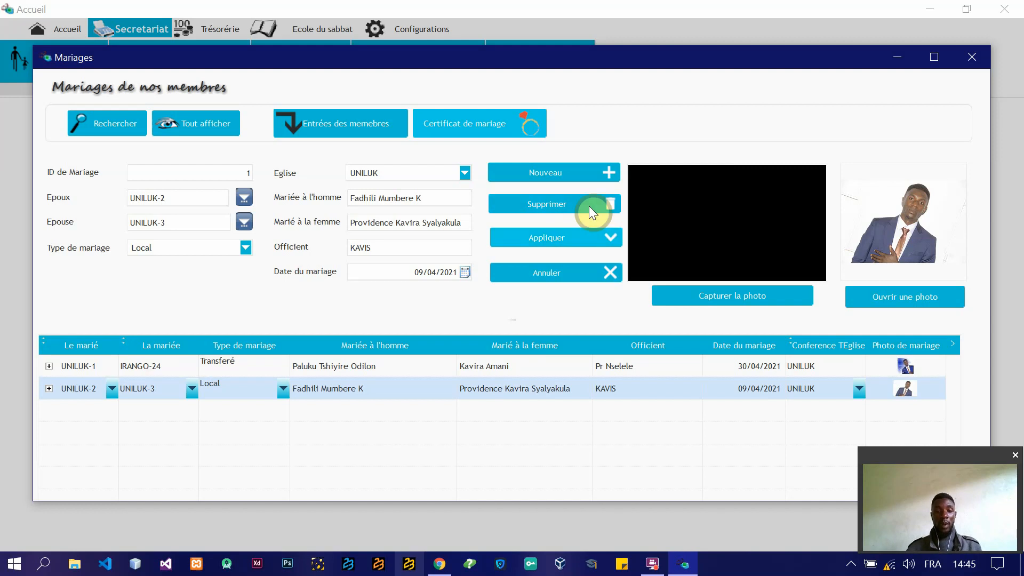
Step: Delete the Local marriage record dated 09/04/2021 and close the marriages
{"action": "left_click", "coordinate": [547, 204]}
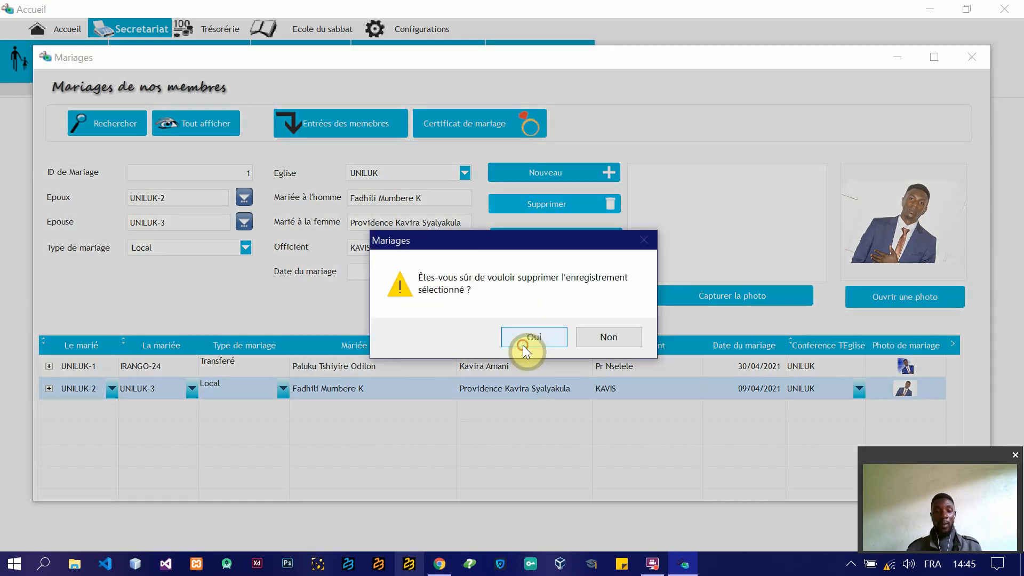
{"action": "left_click", "coordinate": [523, 344]}
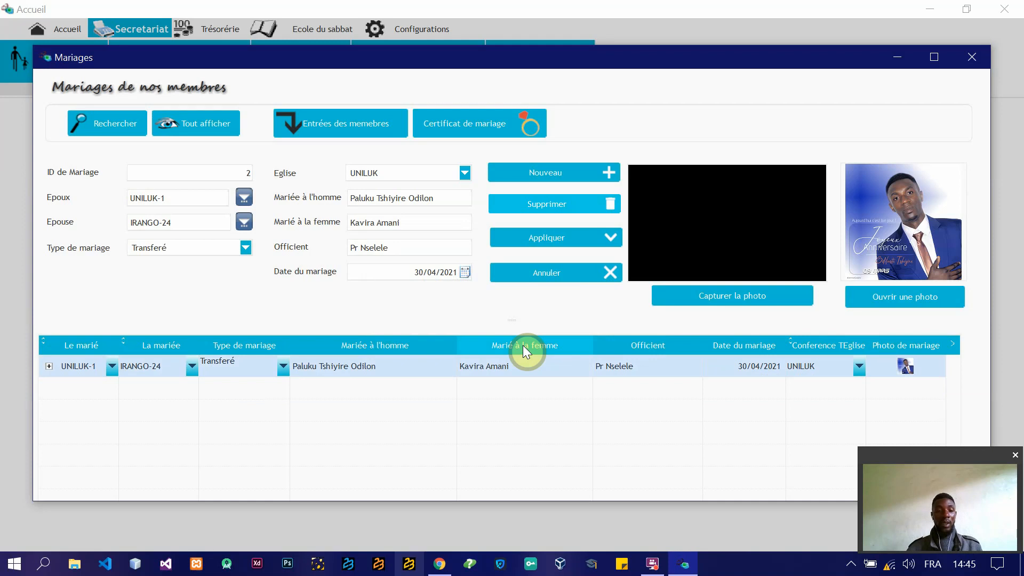
{"action": "left_click", "coordinate": [980, 58]}
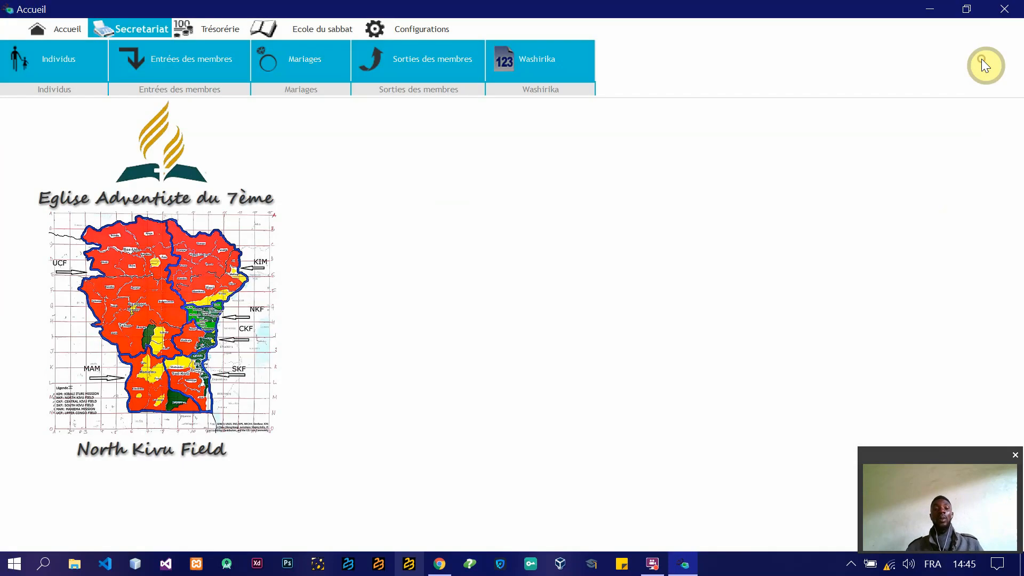
Step: Open the member exits, look over the church's incoming members from there, and return to the exits
{"action": "left_click", "coordinate": [410, 48]}
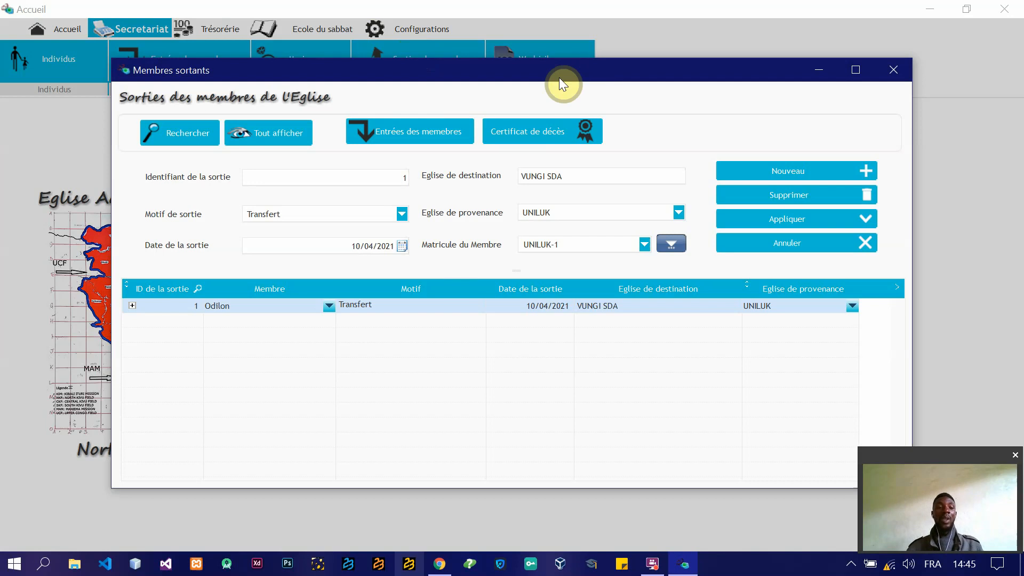
{"action": "left_click_drag", "start_coordinate": [559, 78], "coordinate": [485, 118]}
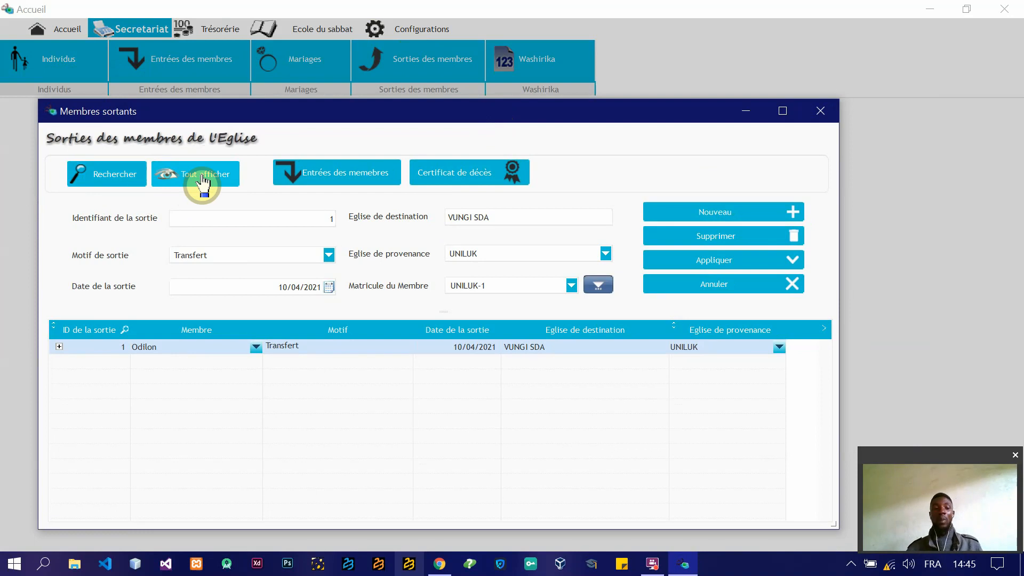
{"action": "left_click", "coordinate": [353, 175]}
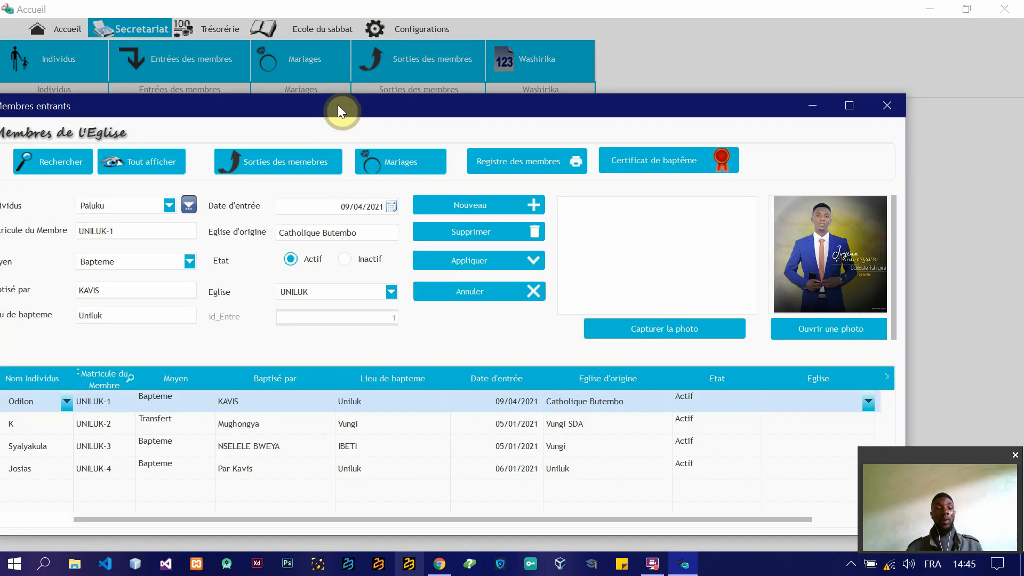
{"action": "left_click_drag", "start_coordinate": [338, 106], "coordinate": [383, 62]}
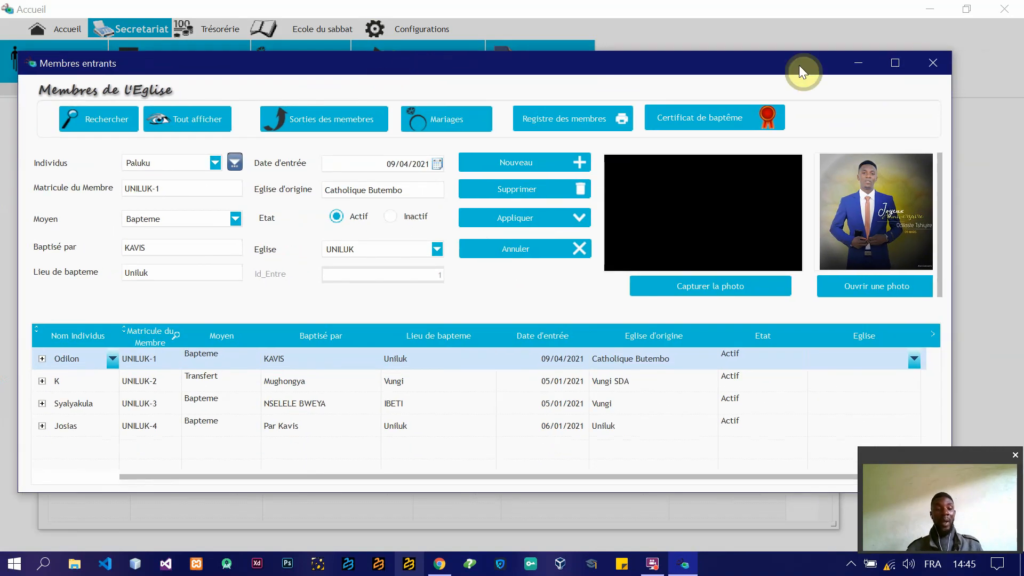
{"action": "left_click", "coordinate": [933, 63]}
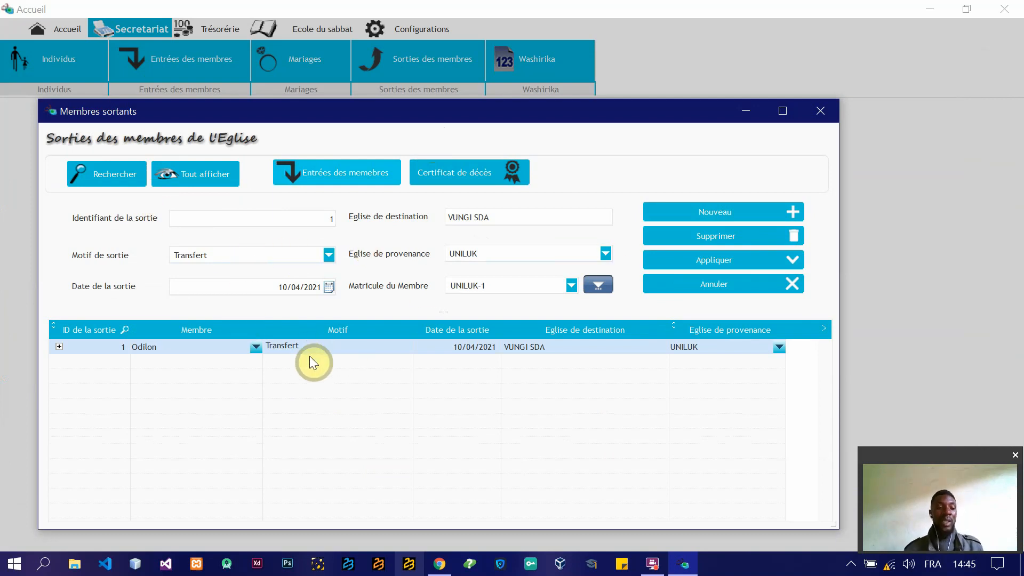
Step: Create a new member exit with Transfert as the Motif de sortie and today's date, 30/04/2021, as the Date de la sortie
{"action": "left_click", "coordinate": [700, 213]}
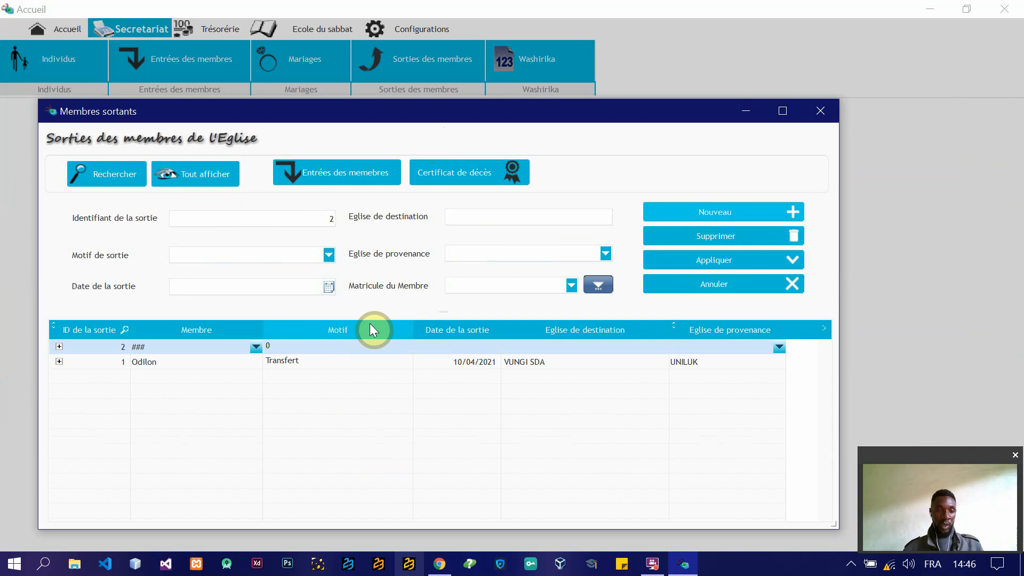
{"action": "left_click", "coordinate": [331, 256]}
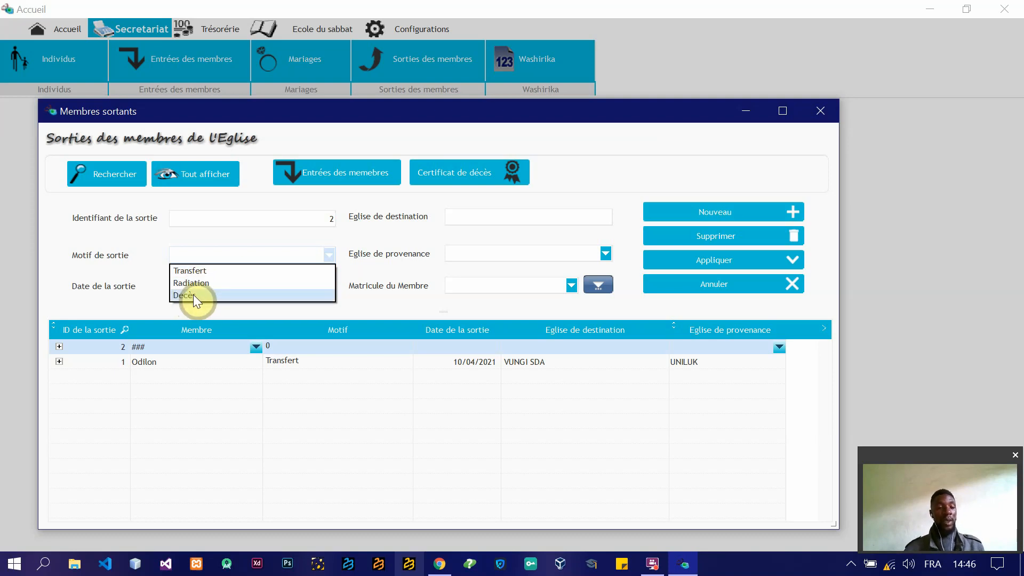
{"action": "left_click", "coordinate": [233, 282]}
{"action": "left_click", "coordinate": [285, 261]}
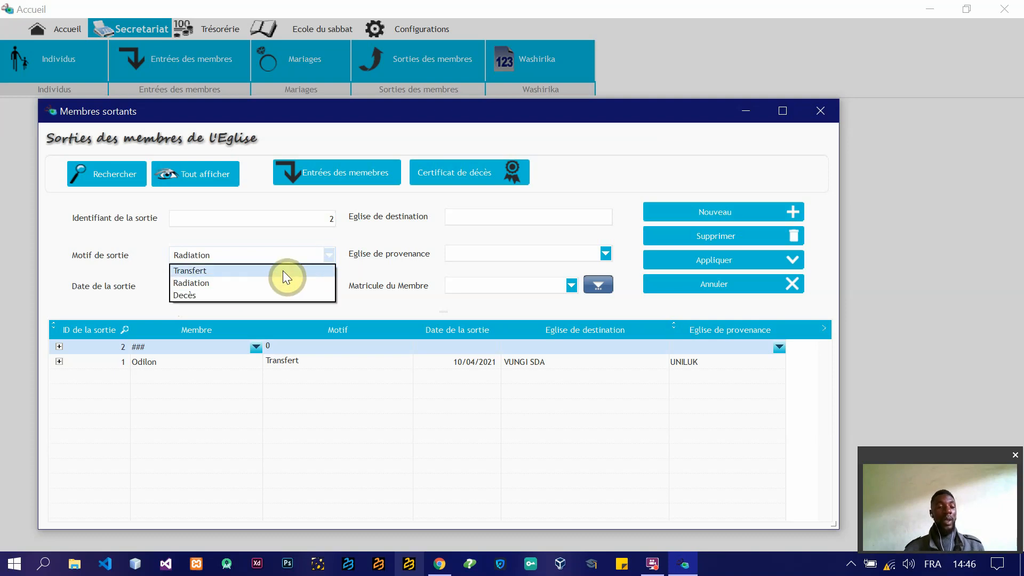
{"action": "left_click", "coordinate": [277, 271]}
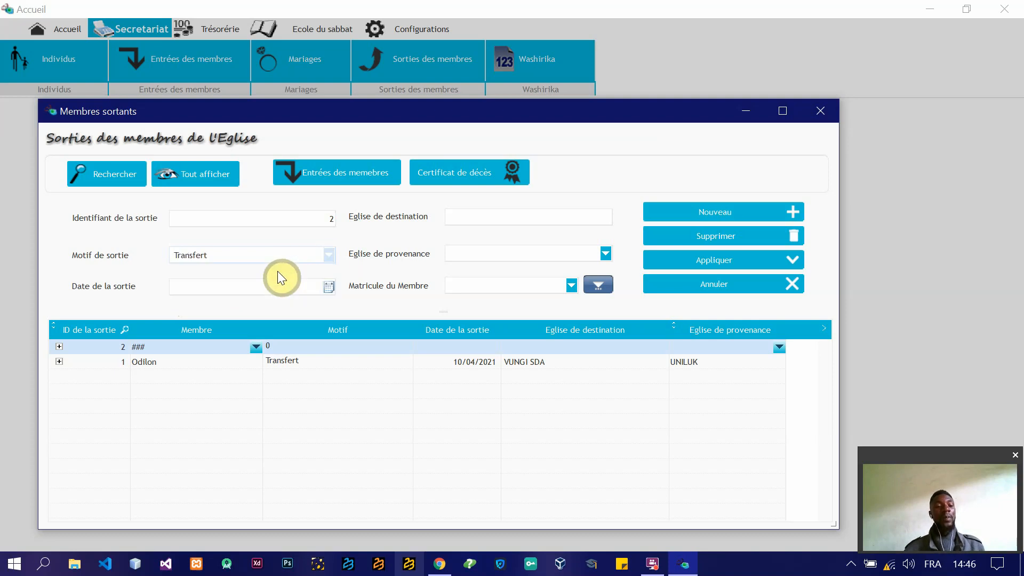
{"action": "left_click", "coordinate": [329, 288]}
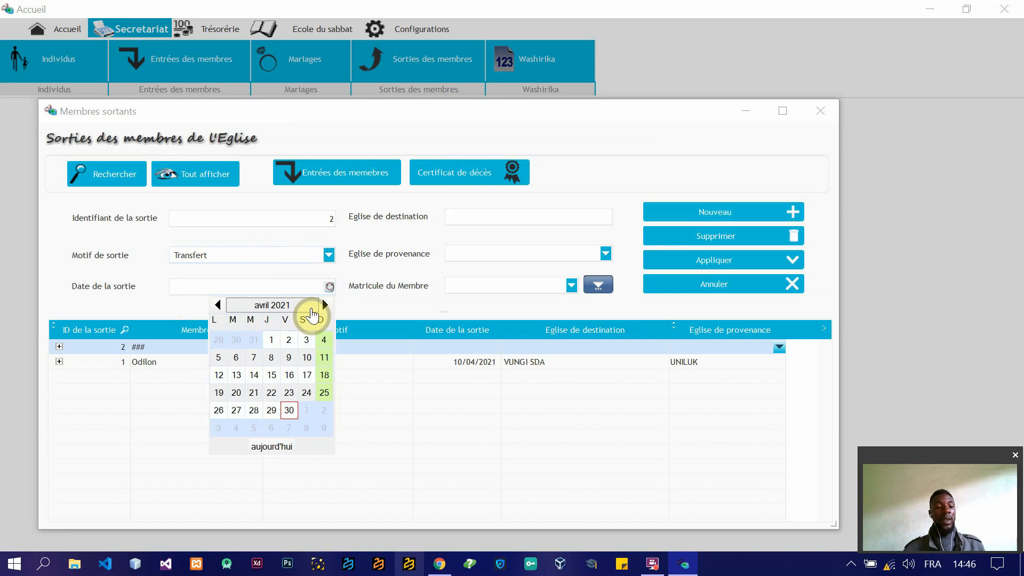
{"action": "left_click", "coordinate": [265, 449]}
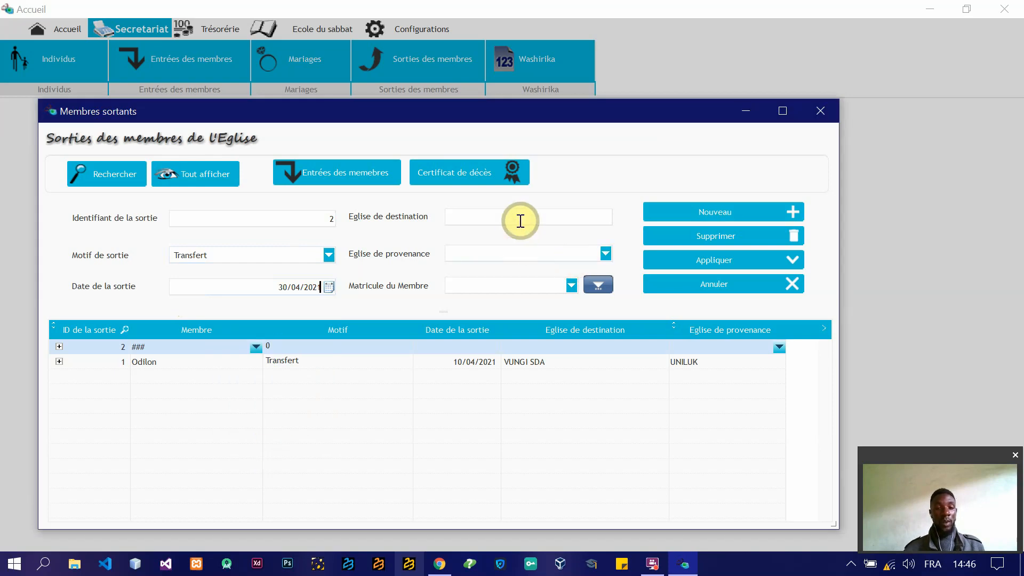
Step: Set the exit's Eglise de destination to Vungi and its Eglise de provenance to UNILUK
{"action": "left_click", "coordinate": [536, 217]}
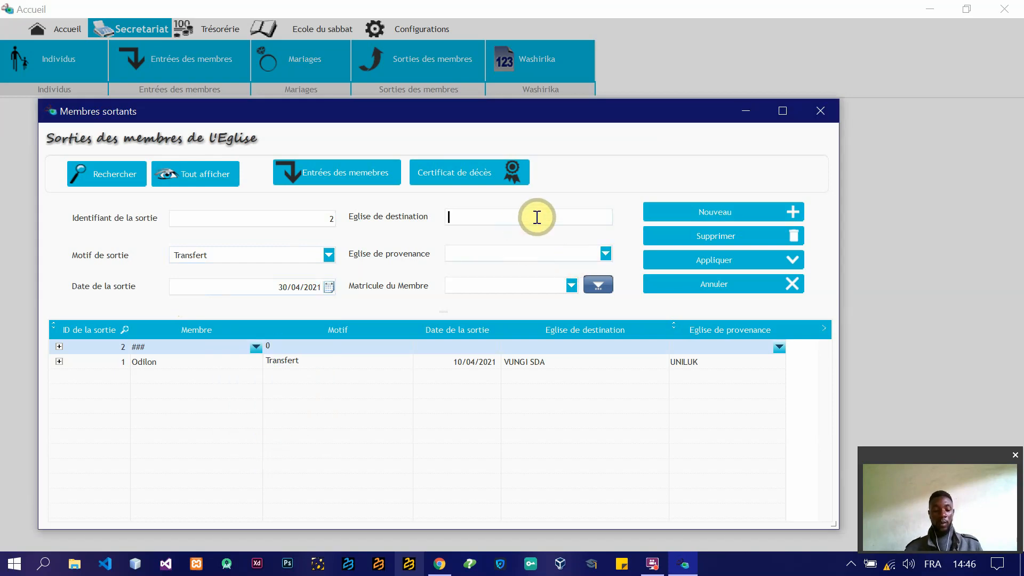
{"action": "type", "text": "Vungi"}
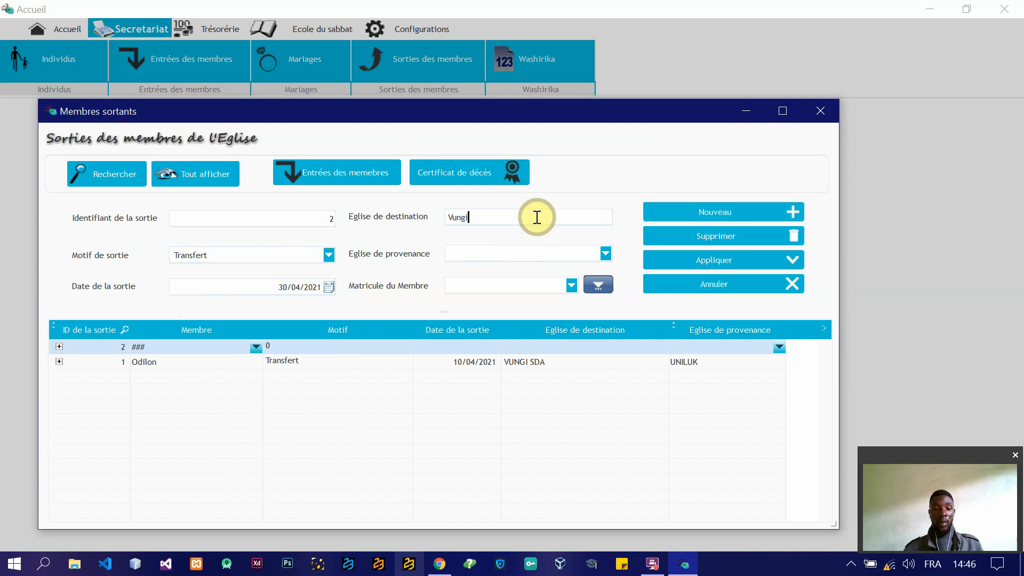
{"action": "left_click", "coordinate": [606, 252]}
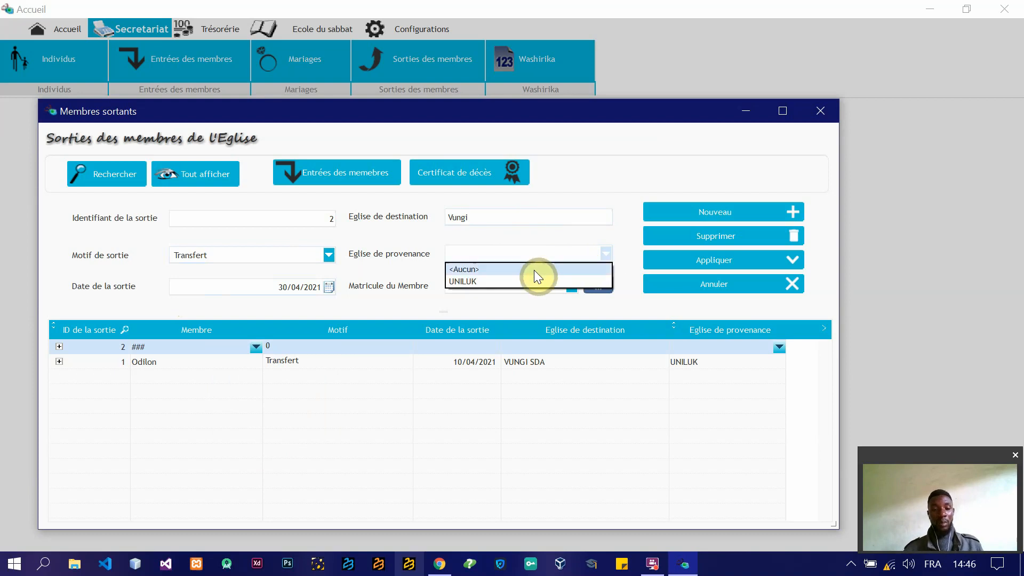
{"action": "left_click", "coordinate": [478, 280]}
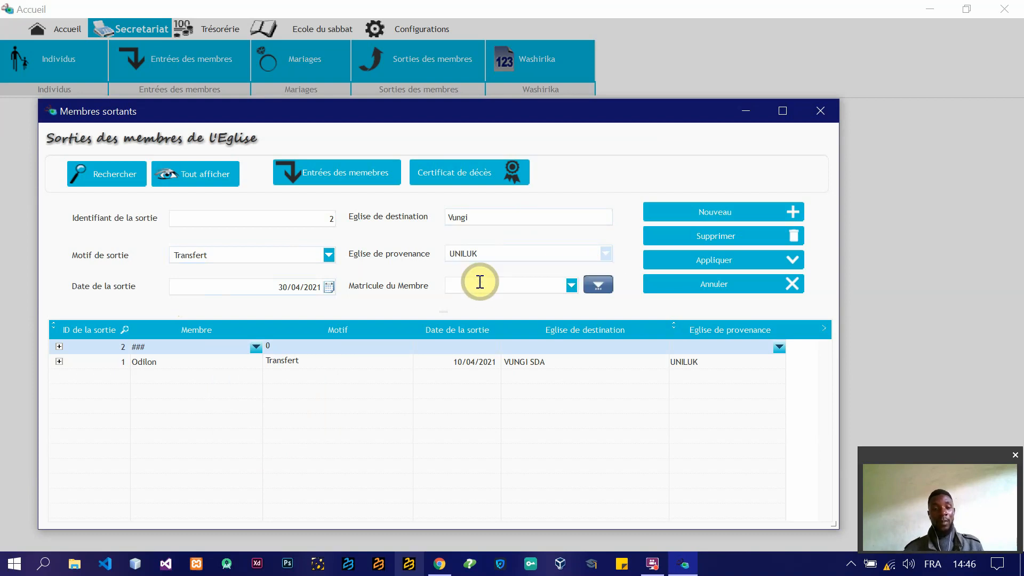
Step: Look up the church's members, assign the last-listed member to the transfer exit, and save the exit record
{"action": "left_click", "coordinate": [596, 284]}
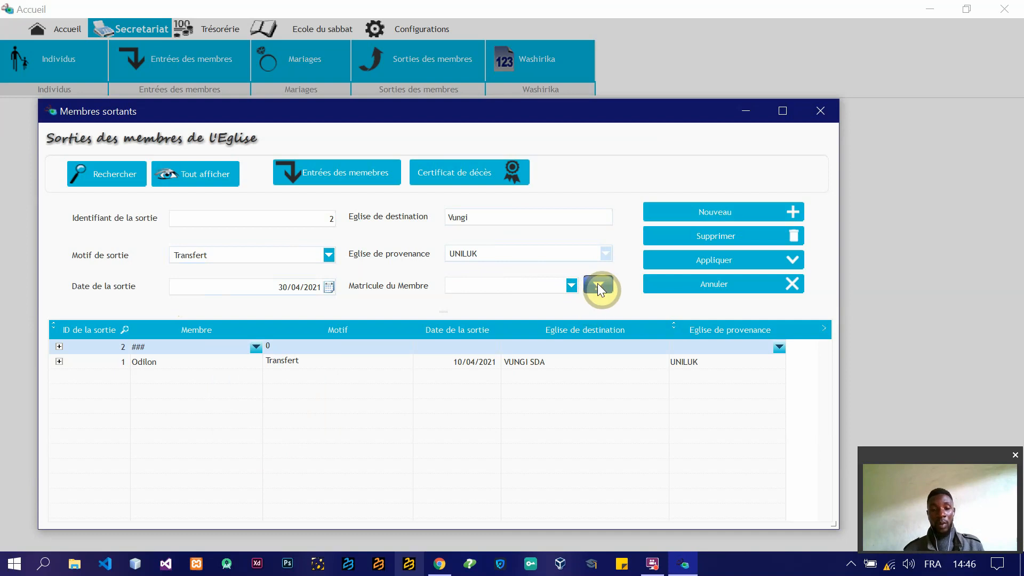
{"action": "left_click", "coordinate": [359, 181]}
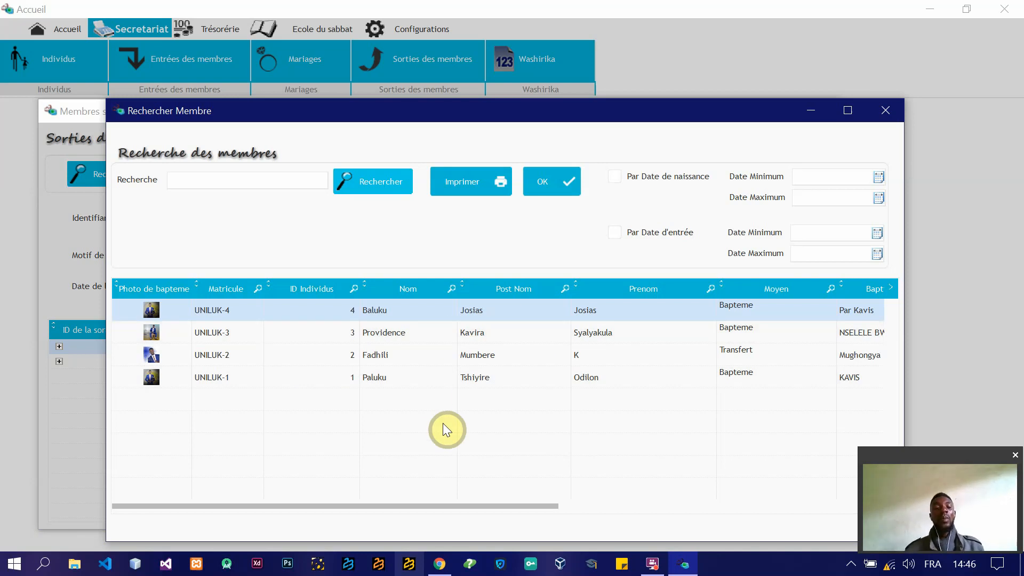
{"action": "left_click", "coordinate": [376, 379]}
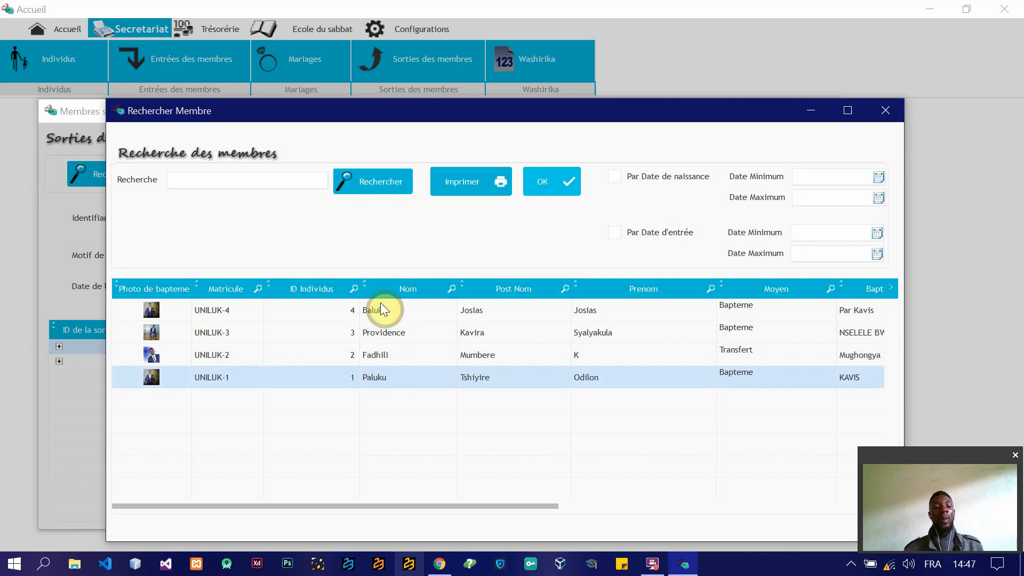
{"action": "left_click", "coordinate": [565, 194]}
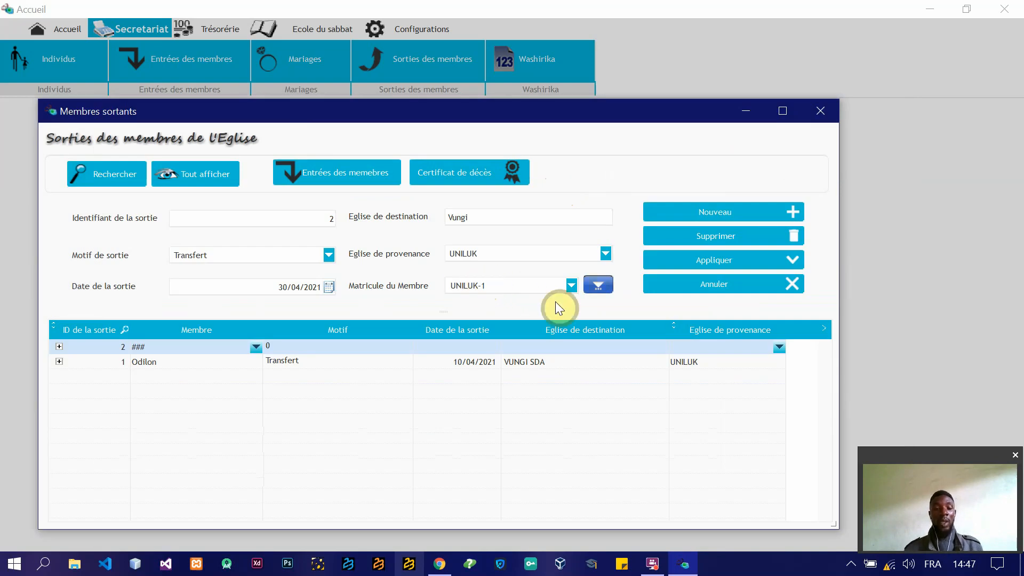
{"action": "left_click", "coordinate": [694, 254]}
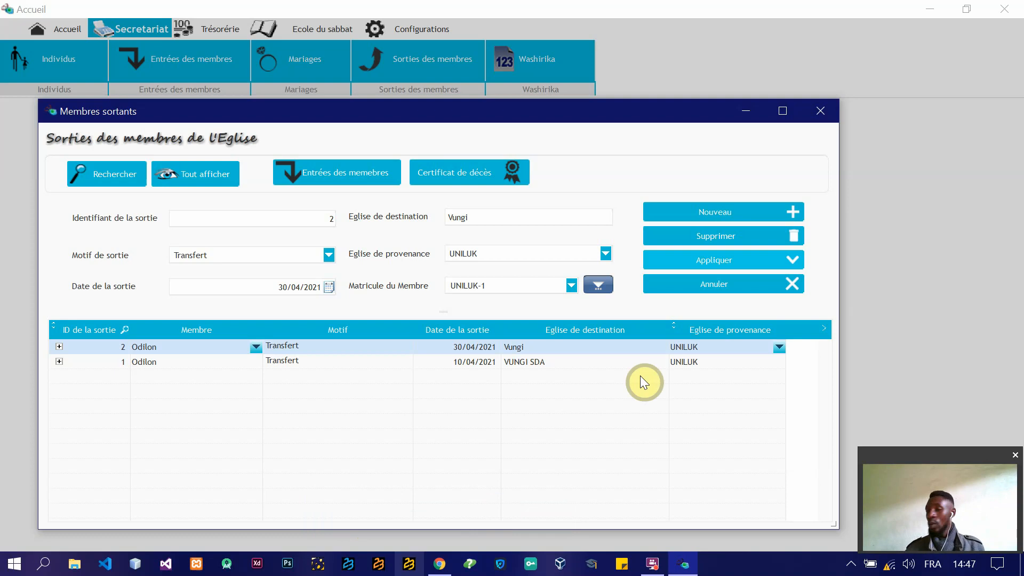
{"action": "left_click", "coordinate": [716, 266]}
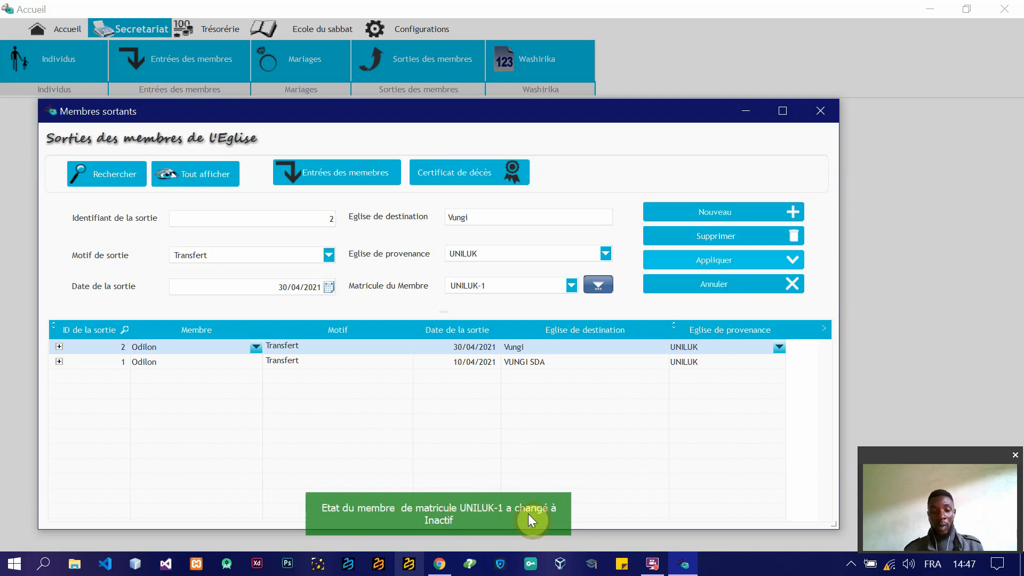
Step: Apply the member exit record and switch from the member exits to the church's incoming members
{"action": "left_click", "coordinate": [733, 258]}
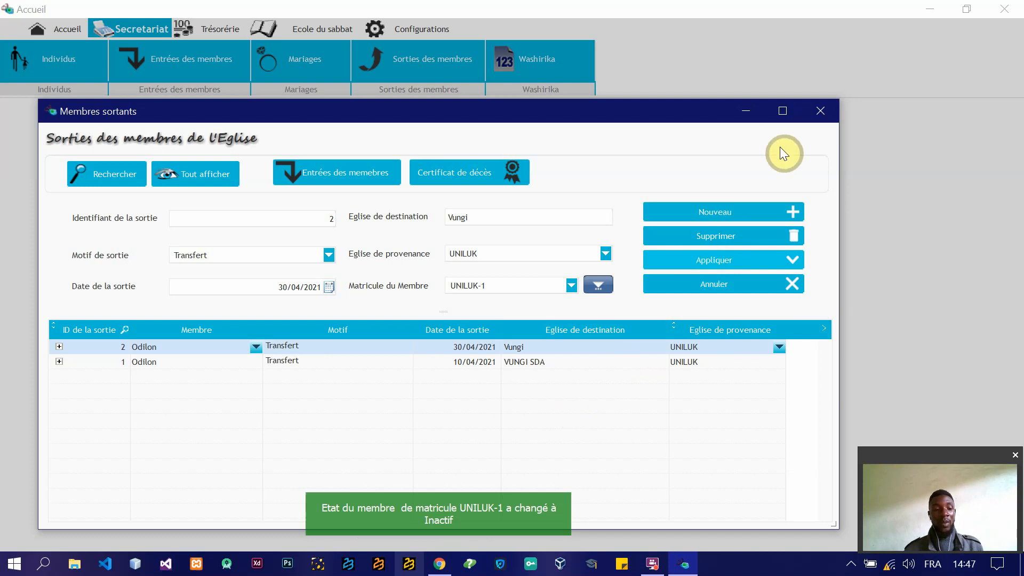
{"action": "left_click", "coordinate": [823, 113]}
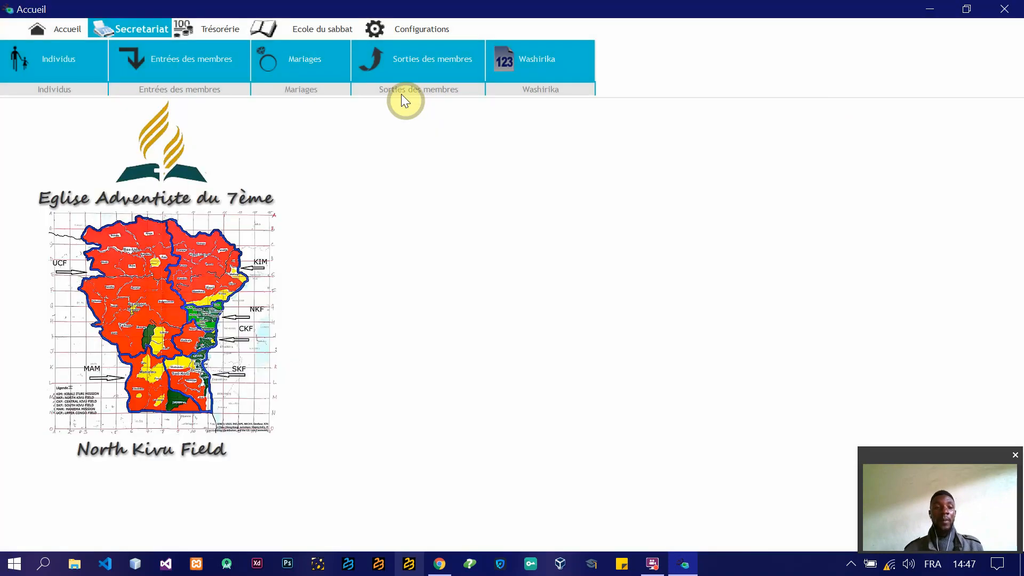
{"action": "left_click", "coordinate": [194, 63]}
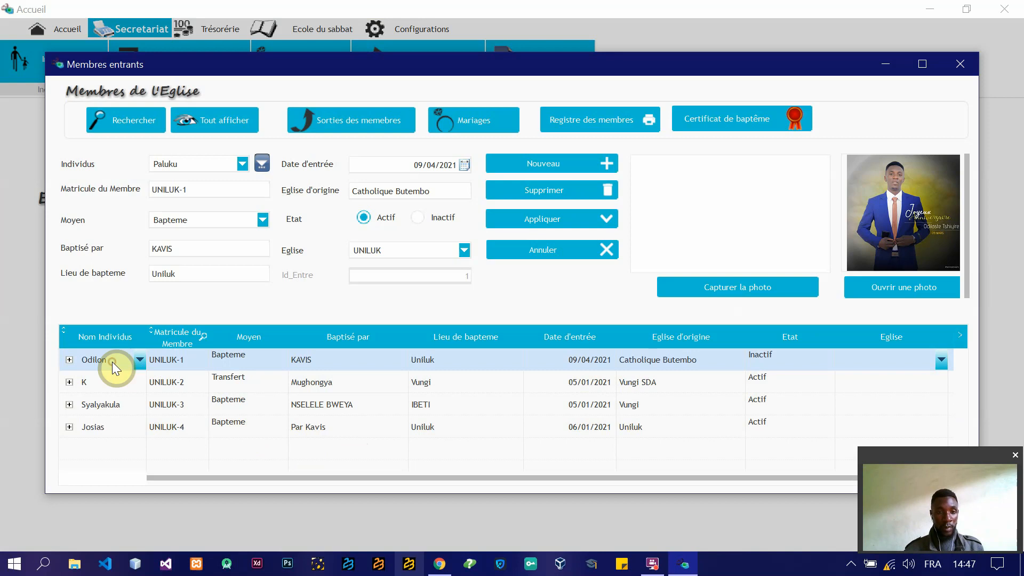
Step: Go through the records UNILUK-1 to UNILUK-4 and compare each member's Etat
{"action": "left_click", "coordinate": [117, 385]}
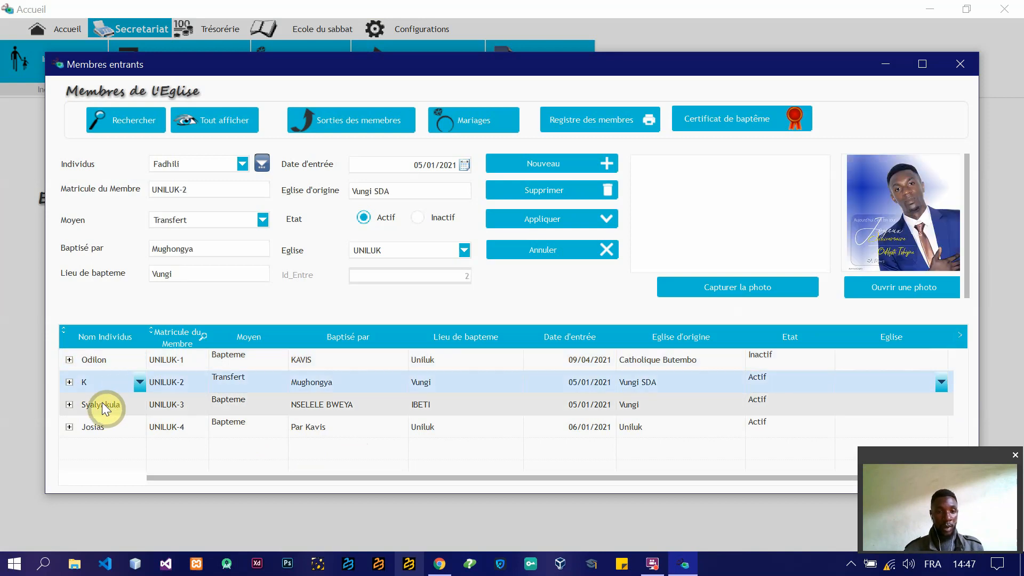
{"action": "left_click", "coordinate": [101, 404]}
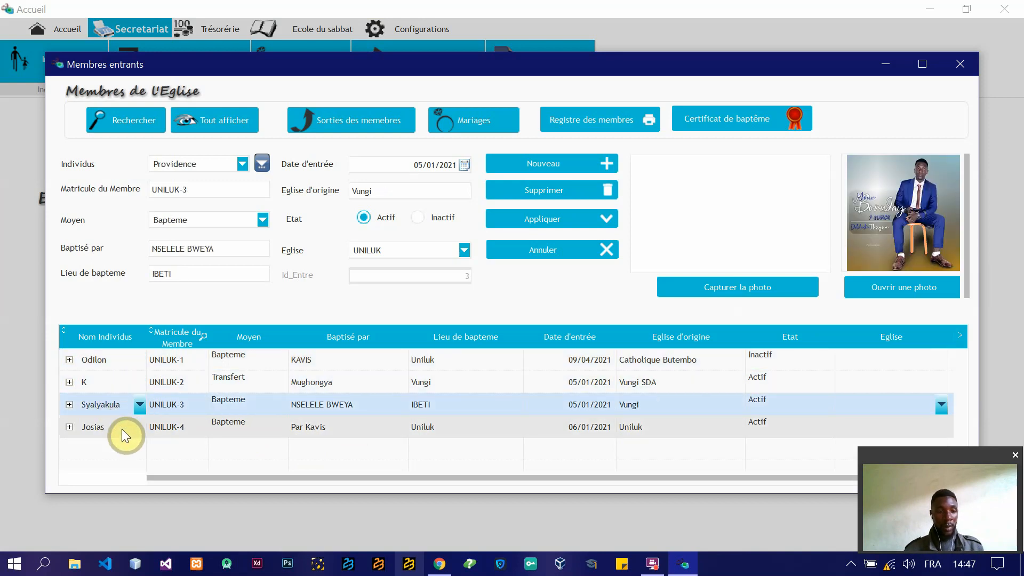
{"action": "left_click", "coordinate": [122, 429]}
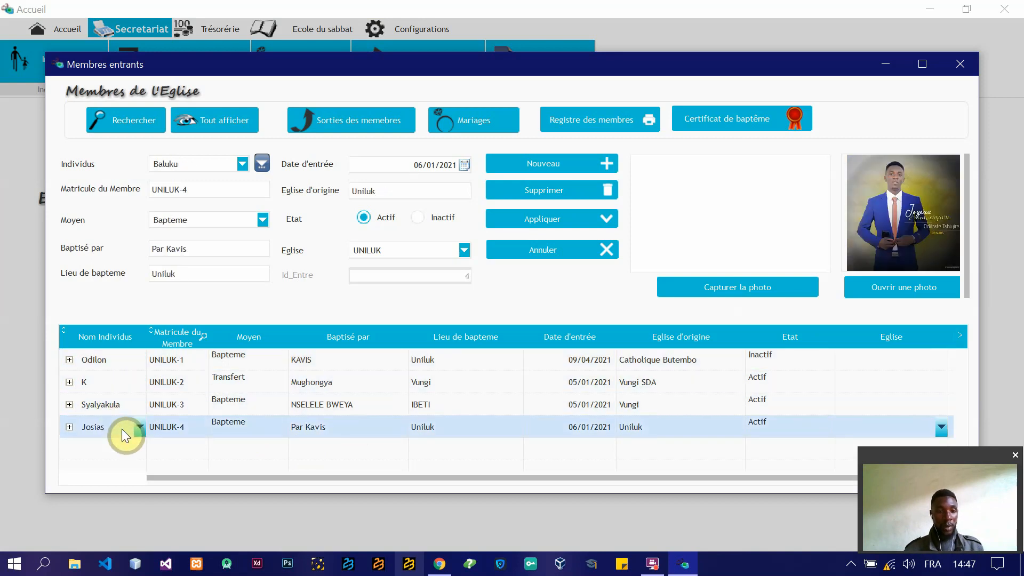
{"action": "left_click", "coordinate": [98, 396]}
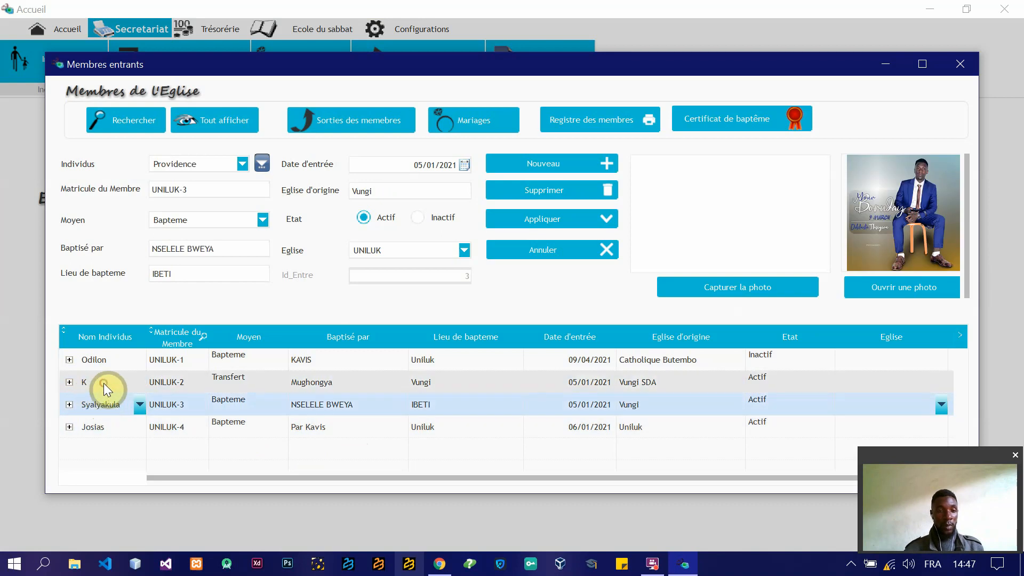
{"action": "left_click", "coordinate": [103, 383]}
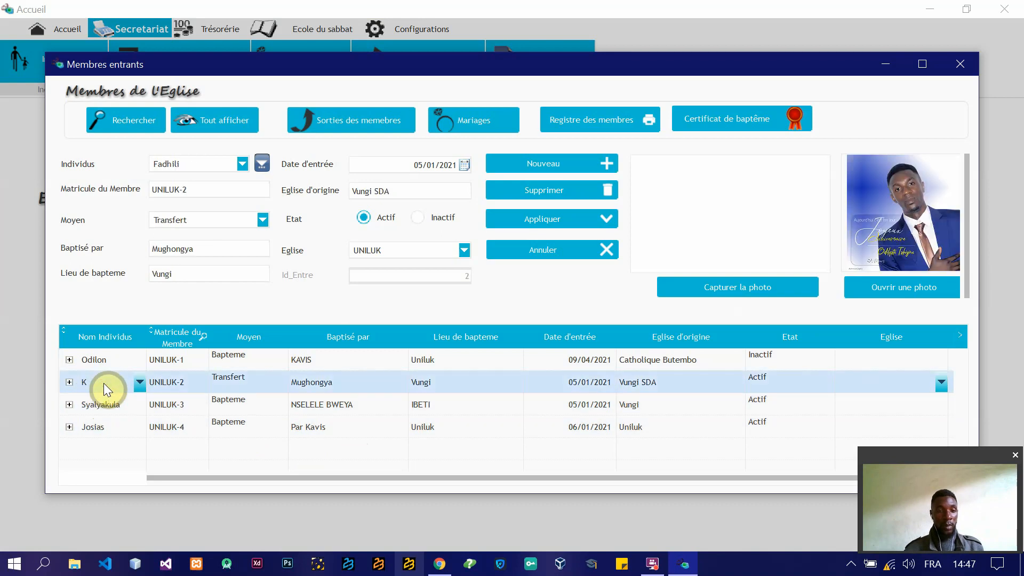
{"action": "left_click", "coordinate": [347, 359]}
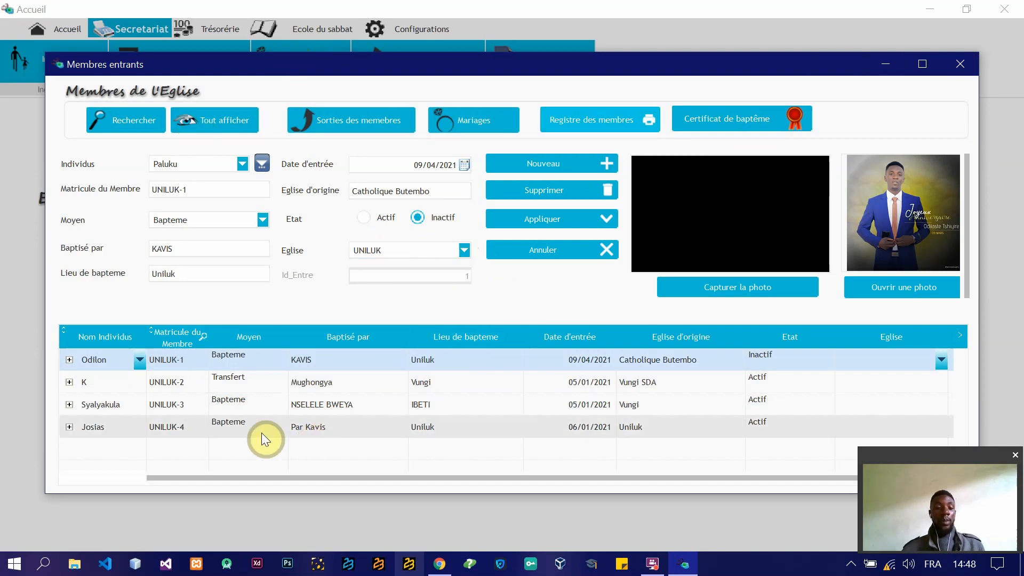
Step: Leave the incoming members, look over the recorded member exits, and close them
{"action": "left_click", "coordinate": [962, 58]}
{"action": "left_click", "coordinate": [411, 53]}
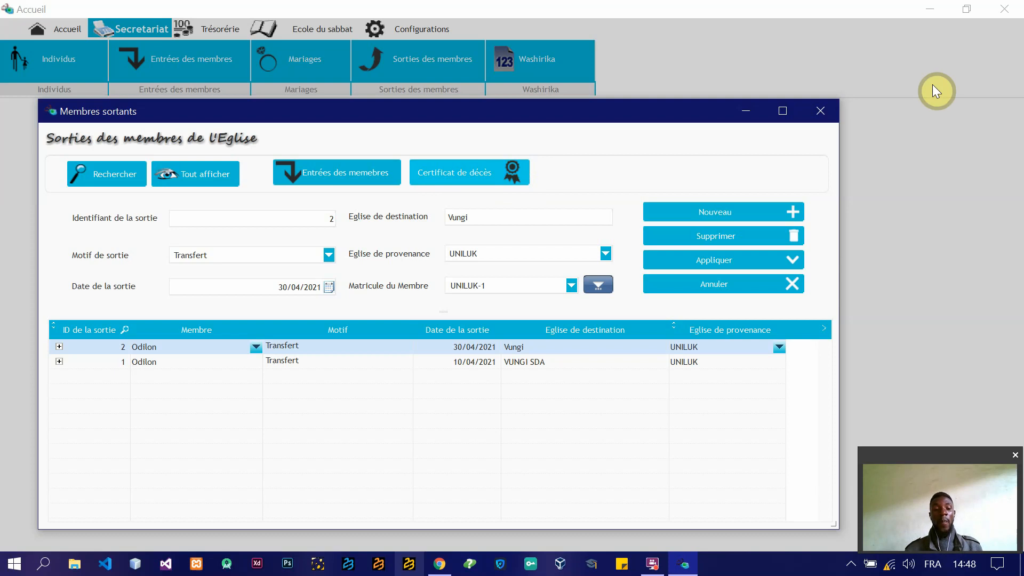
{"action": "left_click", "coordinate": [826, 110]}
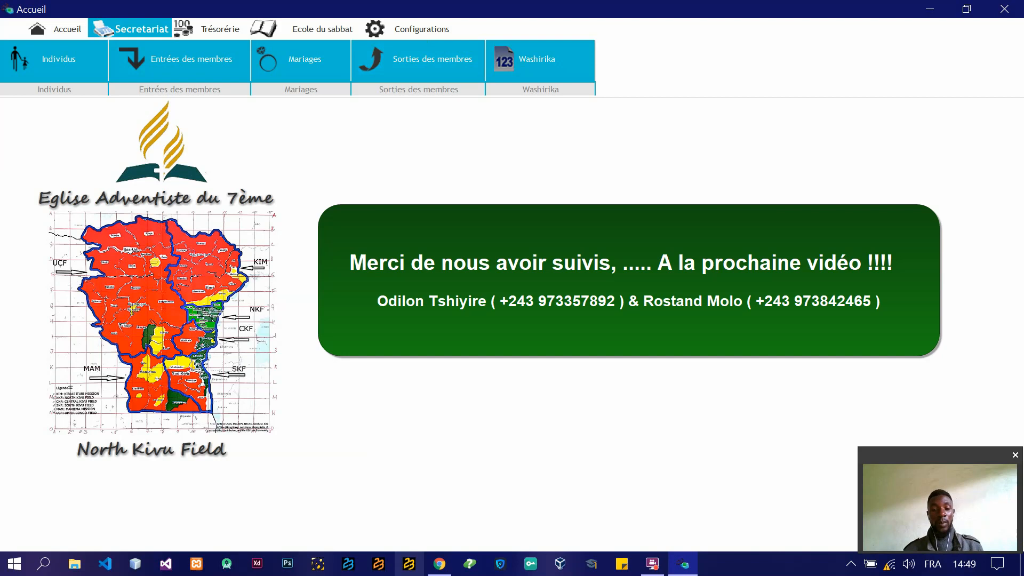
Step: Return to the Secretariat section by way of Accueil, look over the incoming members, and close their window
{"action": "left_click", "coordinate": [51, 27]}
{"action": "left_click", "coordinate": [126, 26]}
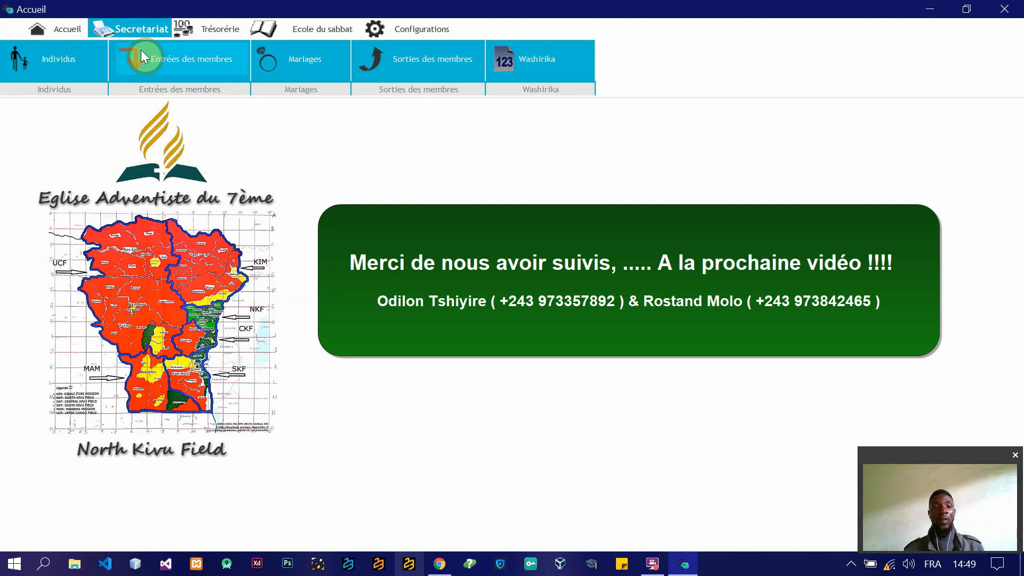
{"action": "left_click", "coordinate": [217, 73]}
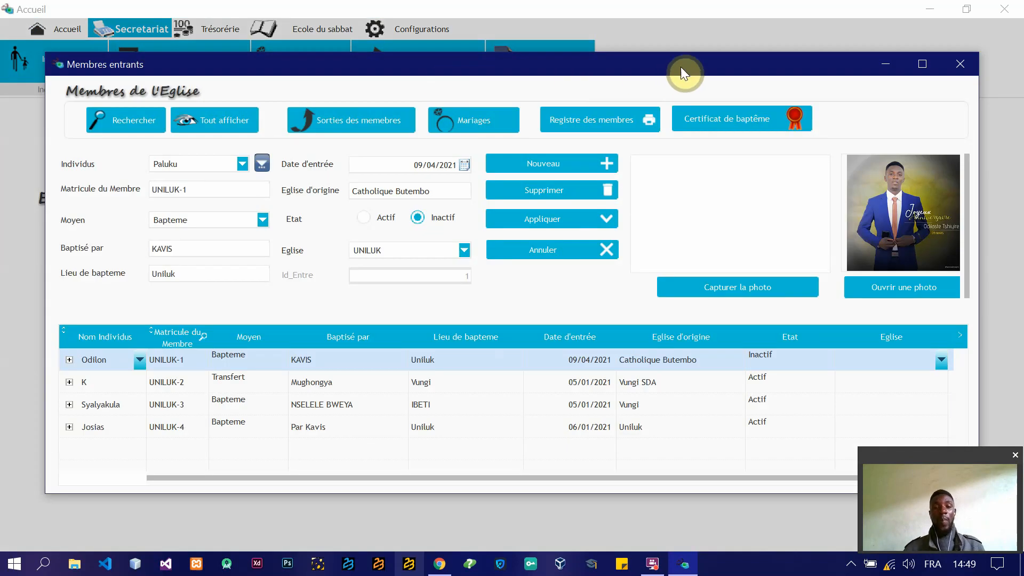
{"action": "left_click_drag", "start_coordinate": [681, 67], "coordinate": [662, 42]}
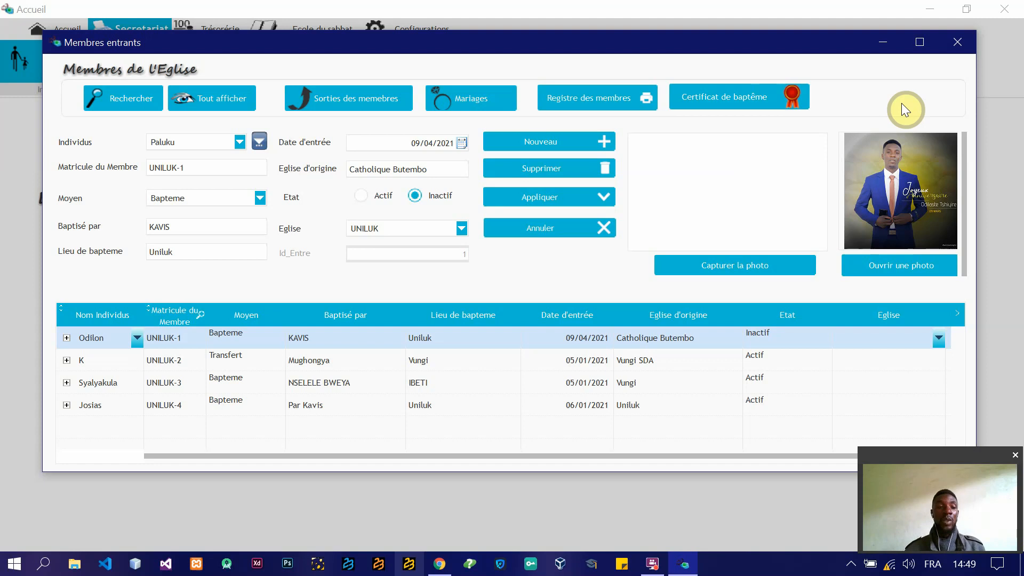
{"action": "left_click", "coordinate": [957, 42]}
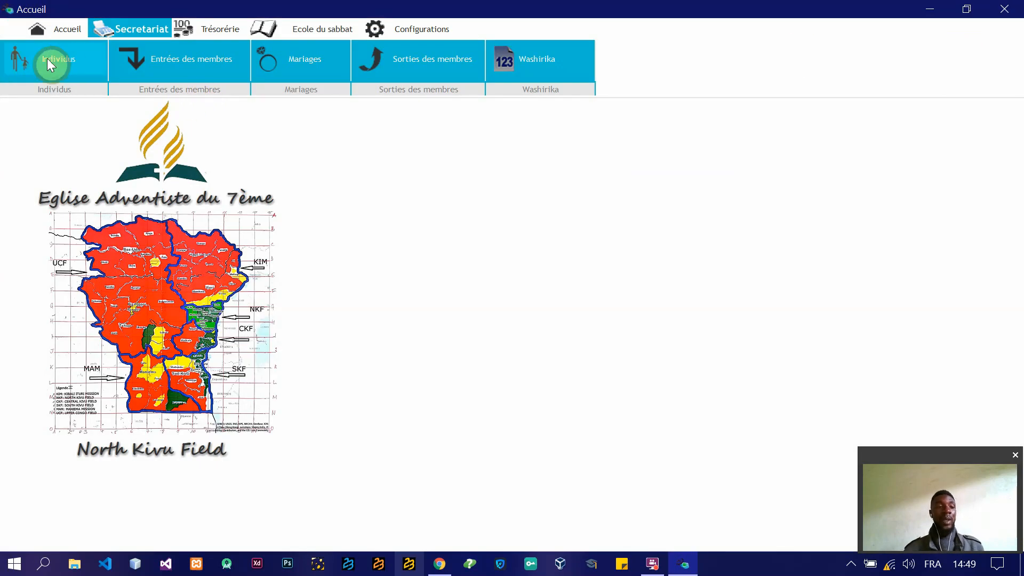
Step: View the church's incoming members two more times, closing their window after each look
{"action": "left_click", "coordinate": [184, 65]}
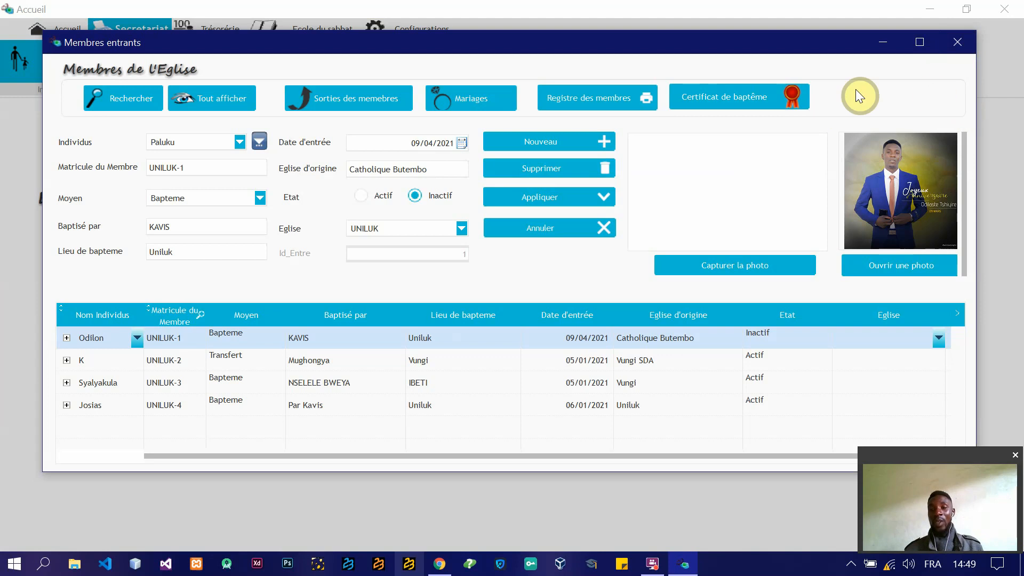
{"action": "left_click", "coordinate": [958, 42]}
{"action": "left_click", "coordinate": [27, 66]}
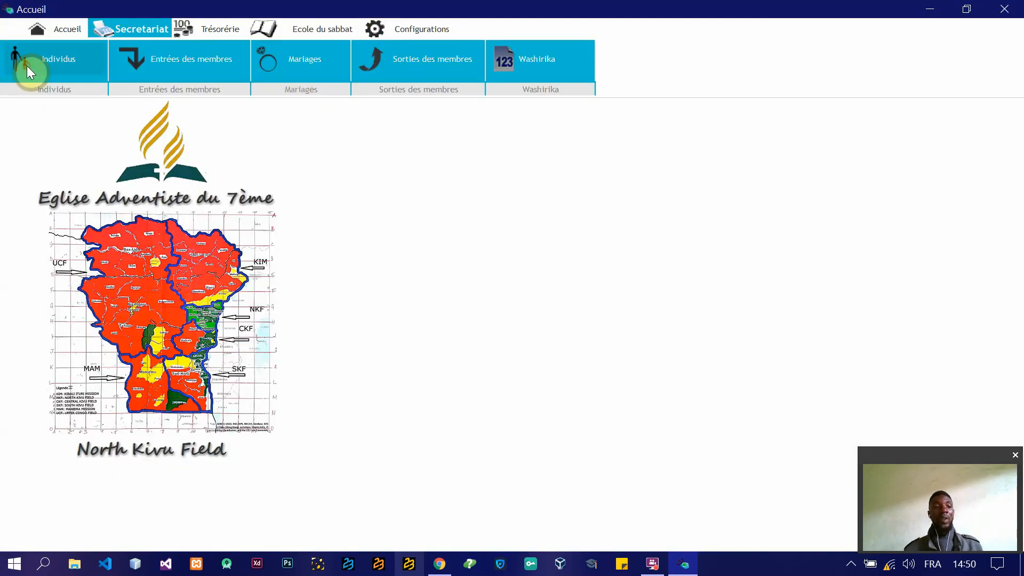
{"action": "left_click", "coordinate": [1018, 13]}
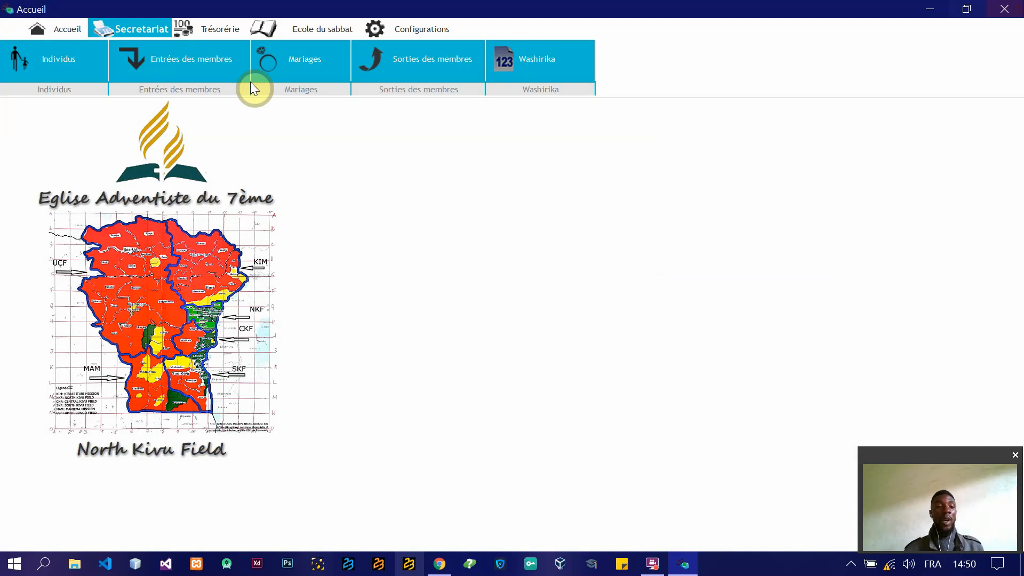
{"action": "left_click", "coordinate": [156, 55]}
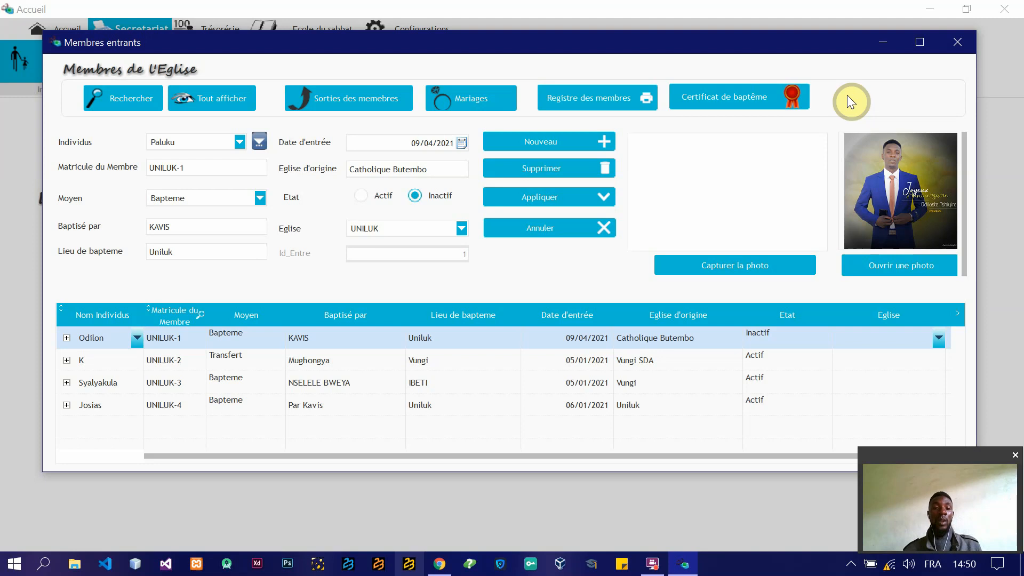
{"action": "left_click", "coordinate": [958, 43]}
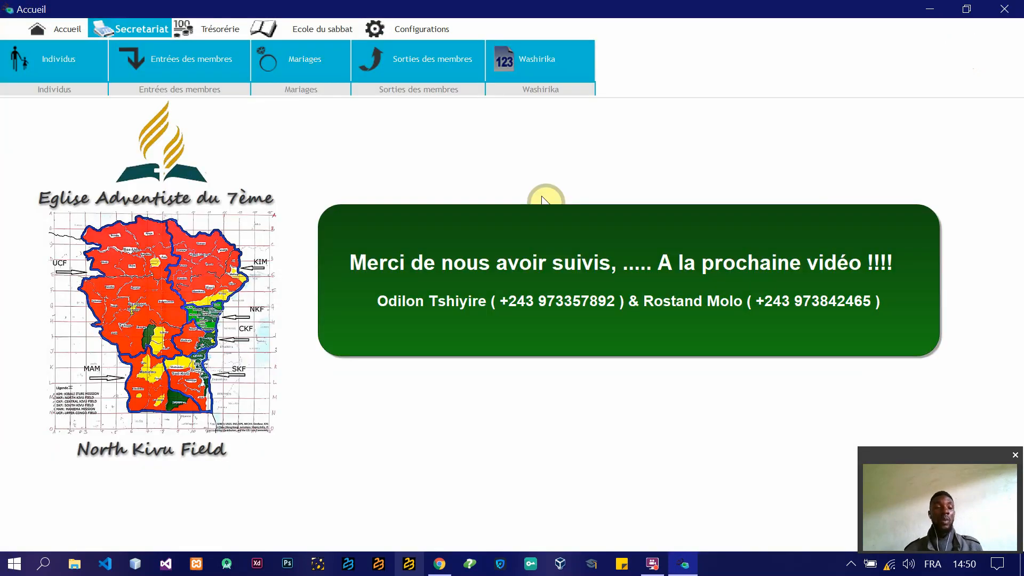
Step: Look over the Trésorérie, Ecole du sabbat, Configurations and Accueil sections, and return to Secretariat
{"action": "left_click", "coordinate": [235, 22]}
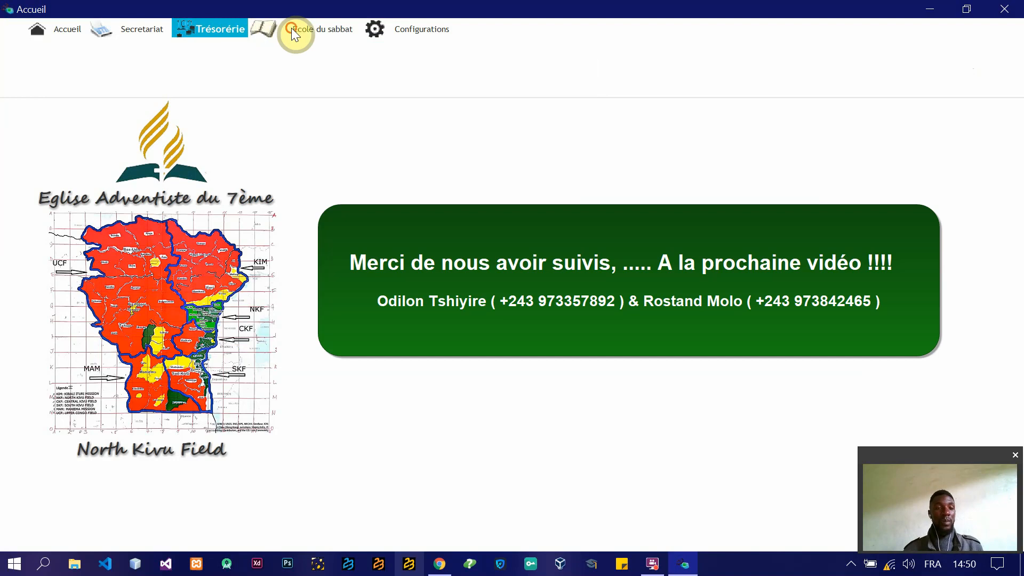
{"action": "left_click", "coordinate": [291, 28]}
{"action": "left_click", "coordinate": [420, 33]}
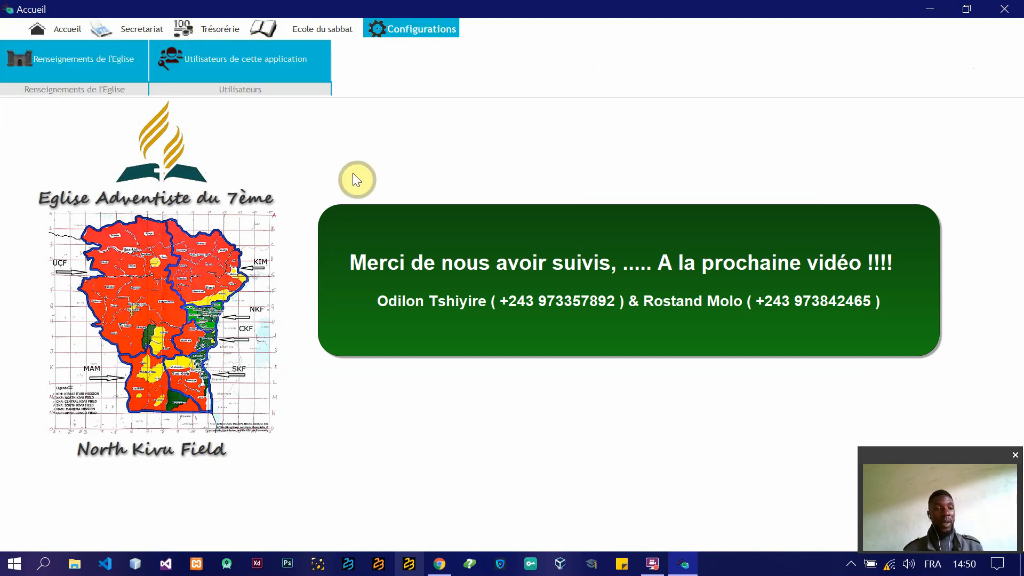
{"action": "left_click", "coordinate": [63, 26]}
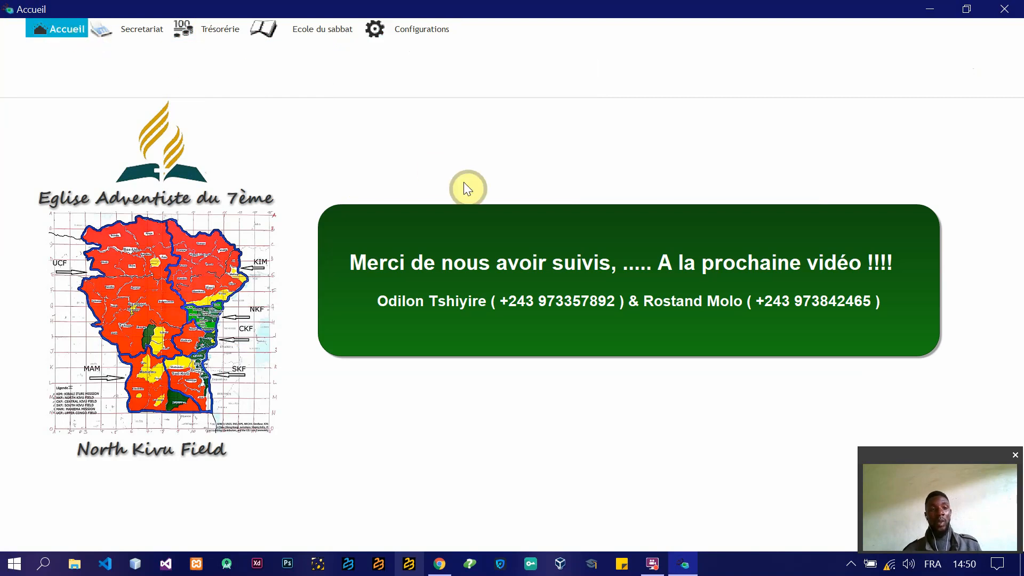
{"action": "left_click", "coordinate": [114, 32]}
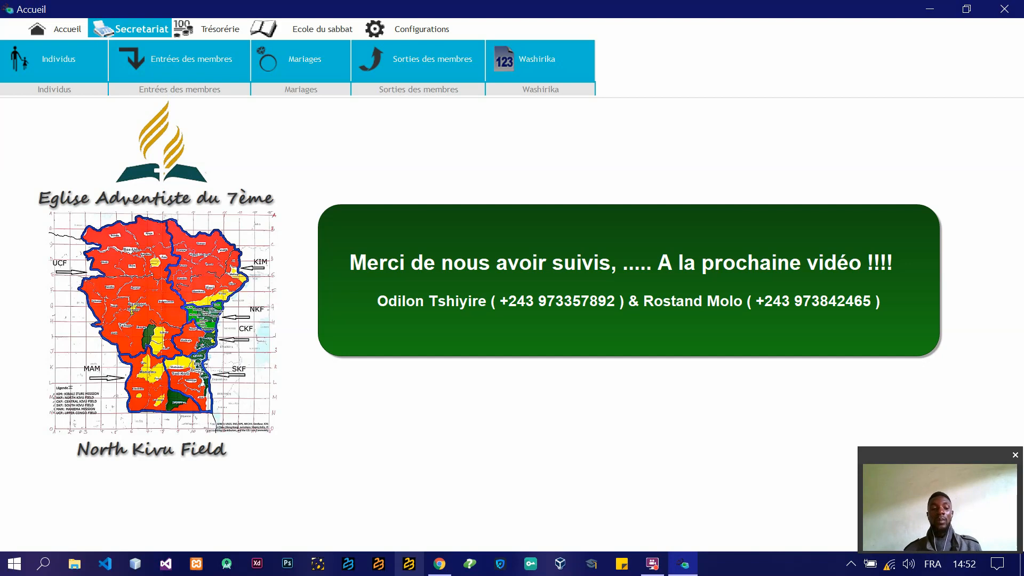
Step: Exit the church management application and close its login window without connecting
{"action": "left_click", "coordinate": [1013, 9]}
{"action": "left_click_drag", "start_coordinate": [591, 220], "coordinate": [615, 99]}
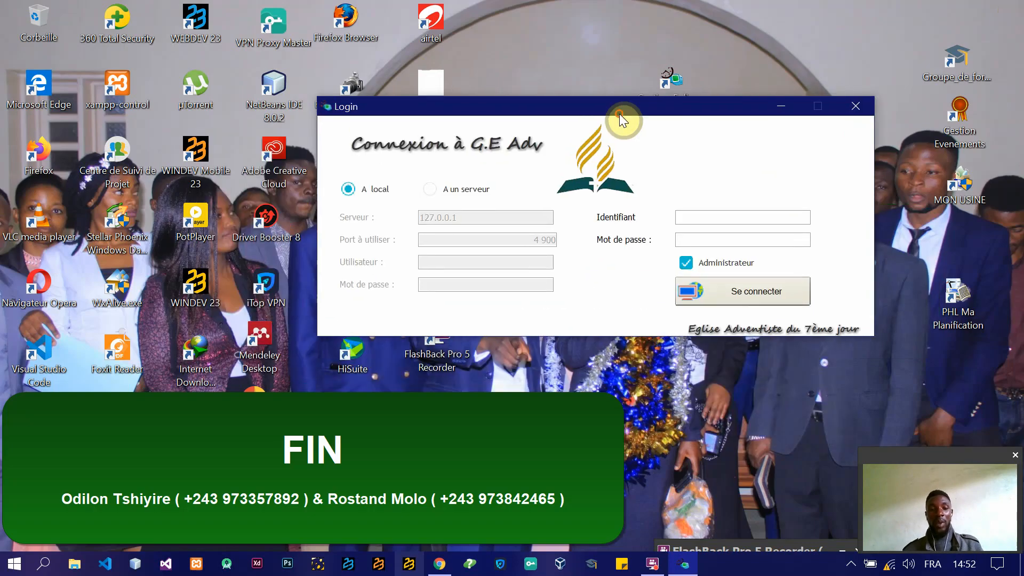
{"action": "left_click", "coordinate": [856, 105]}
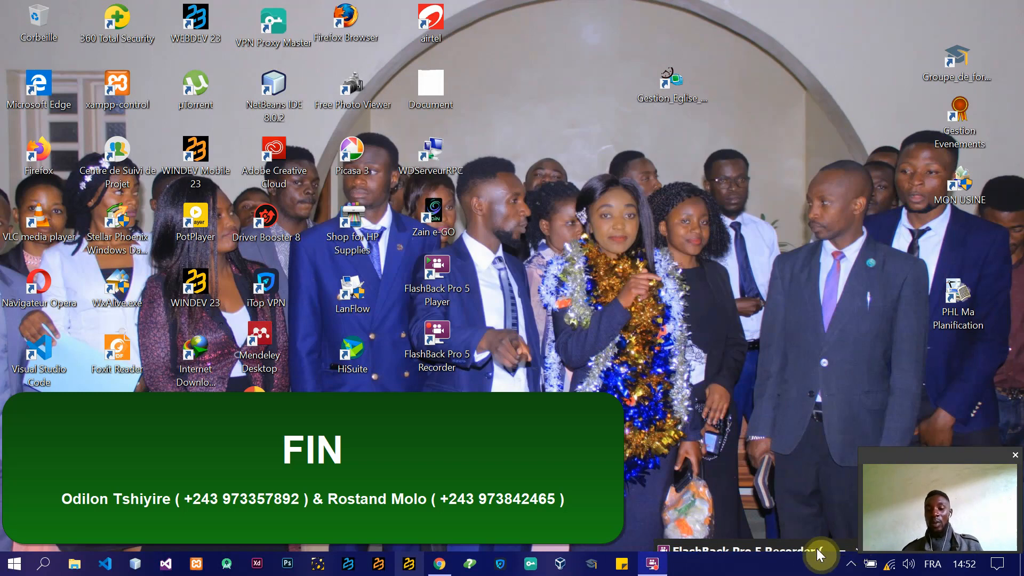